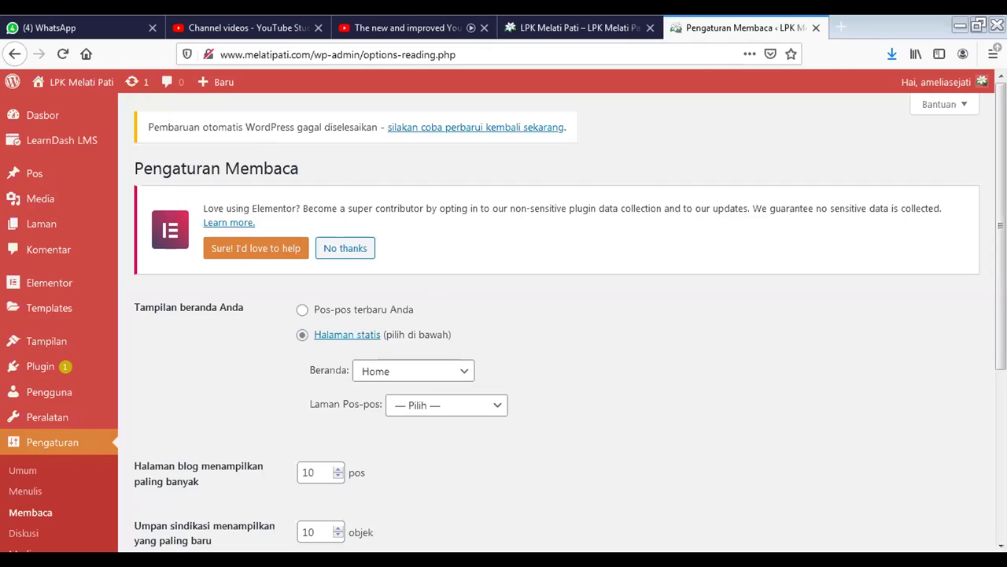
# Go to LearnDash LMS Courses and open the PROGRAM TRP GOWN PANJANG / INTERNASIONAL course.
pyautogui.moveTo(68, 140)
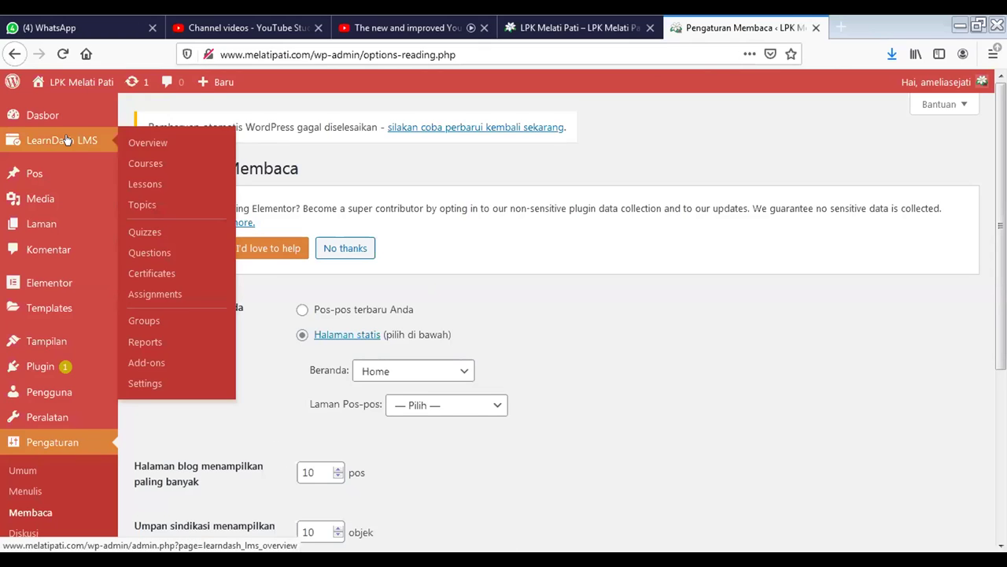
pyautogui.click(68, 140)
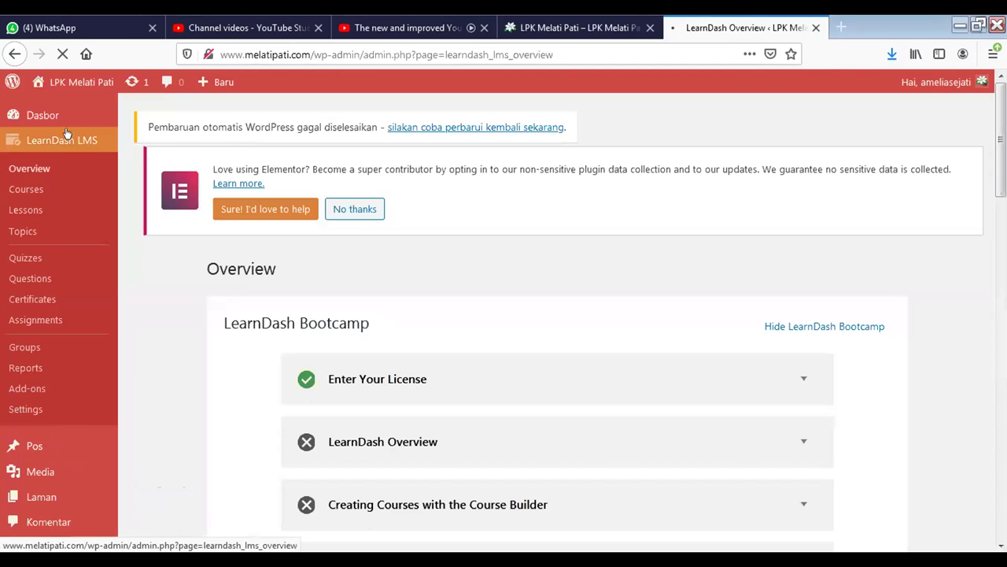
pyautogui.click(29, 190)
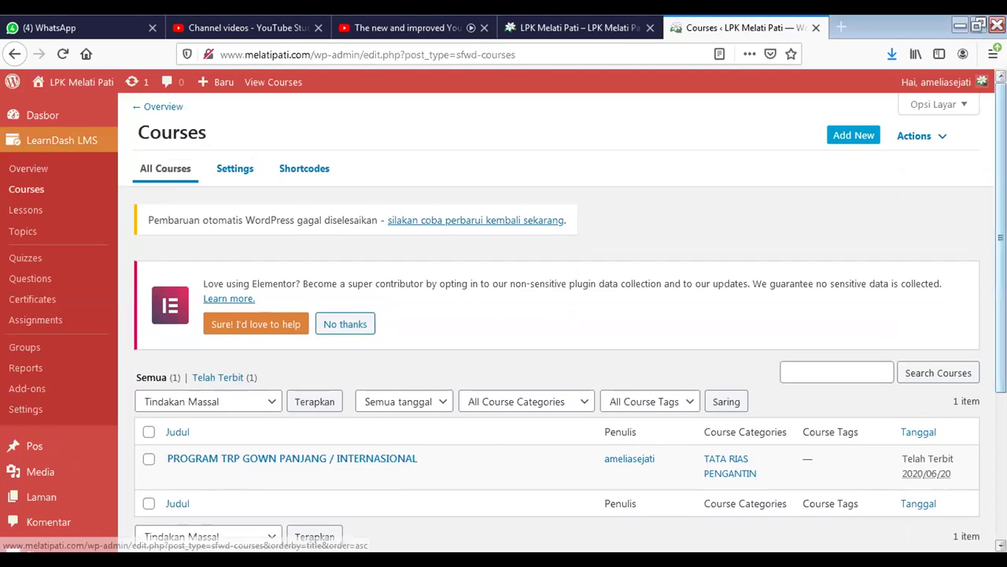
pyautogui.scroll(-2, 218, 388)
pyautogui.moveTo(195, 378)
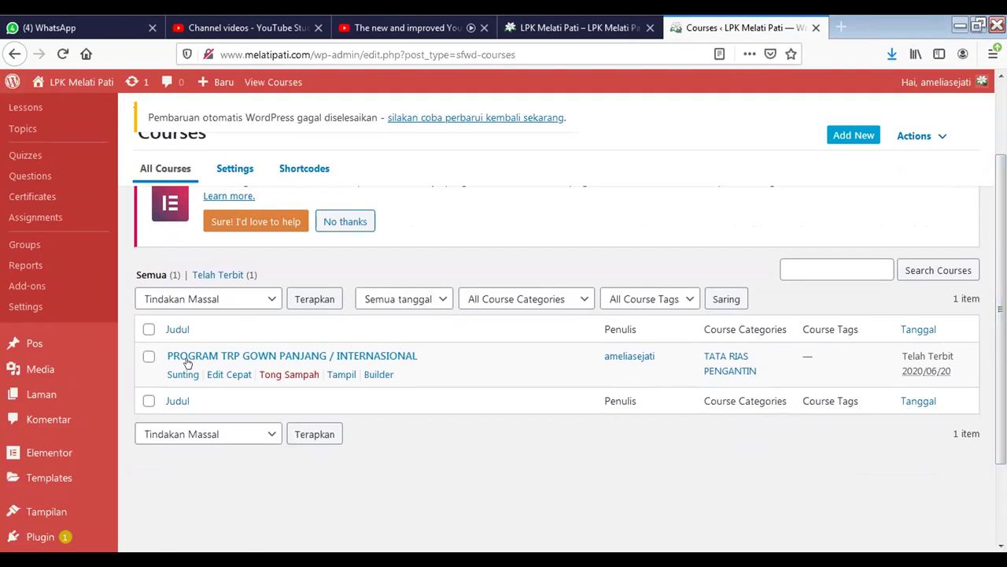
pyautogui.click(192, 359)
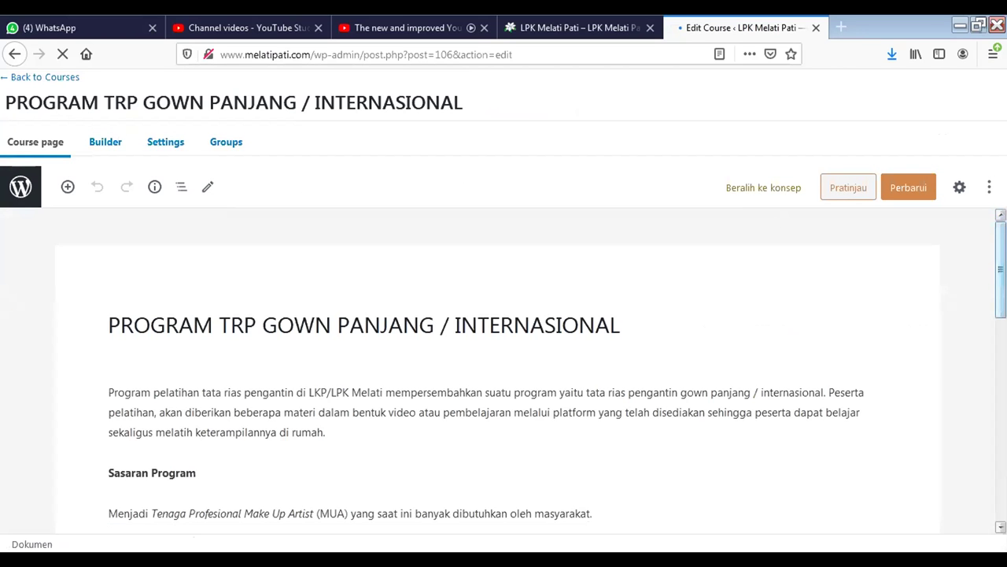
# Look through the course description and its structure in the course Builder.
pyautogui.scroll(-1, 503, 377)
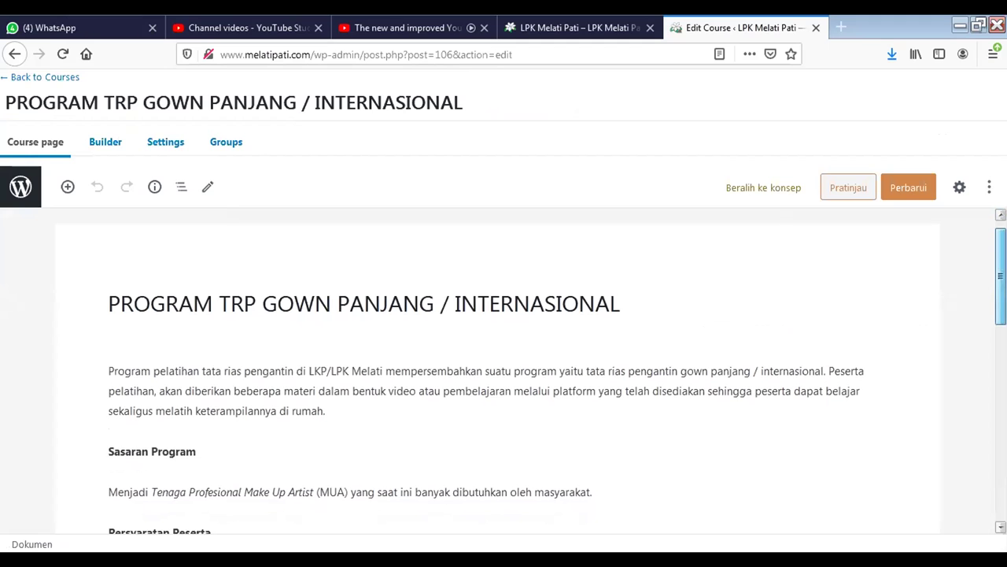
pyautogui.scroll(-5, 504, 362)
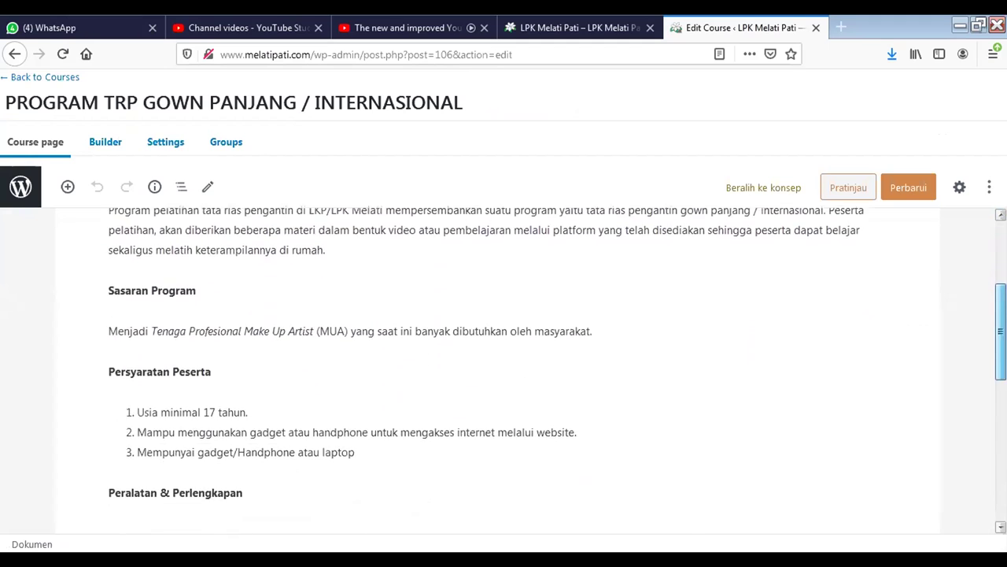
pyautogui.click(107, 142)
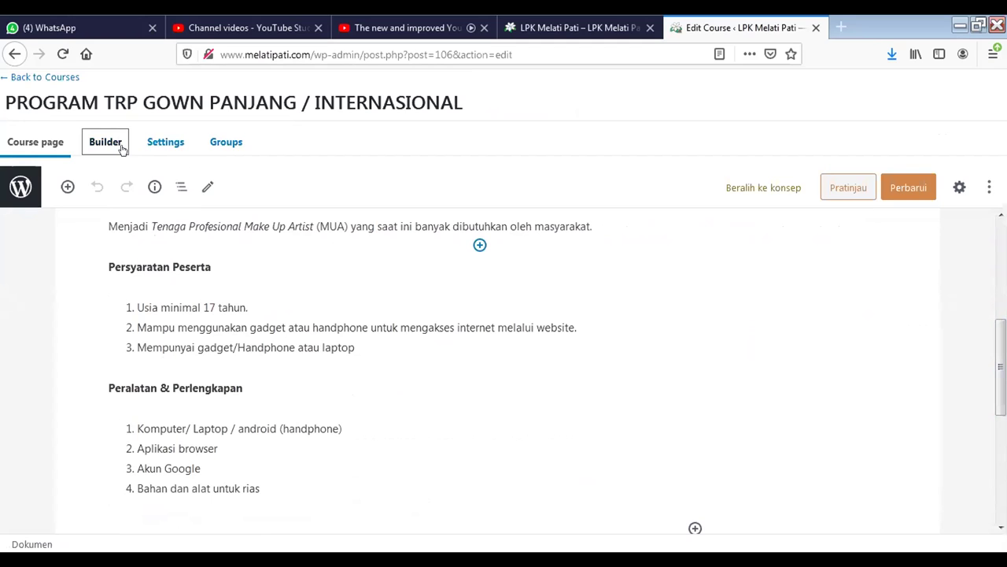
pyautogui.scroll(-5, 1001, 366)
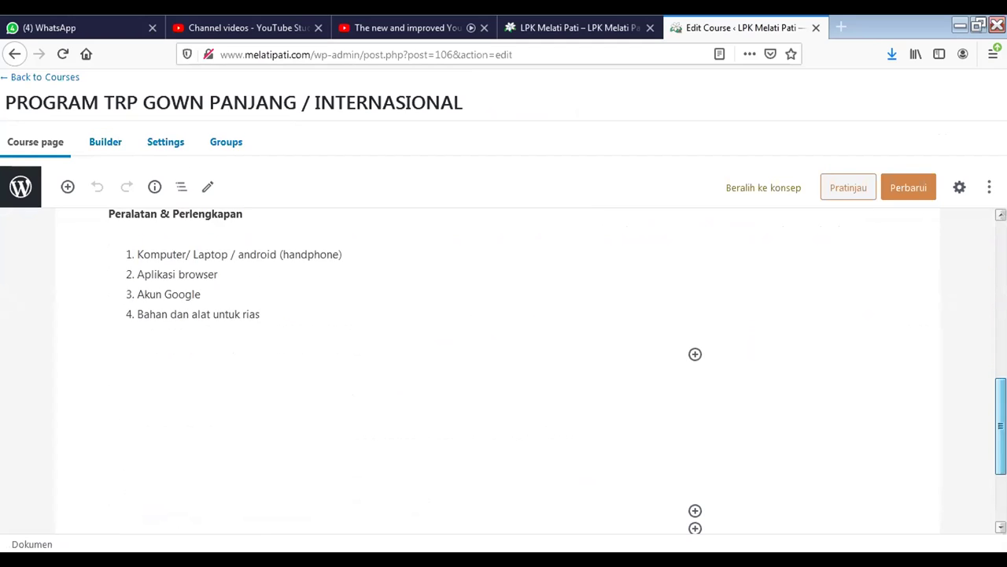
pyautogui.scroll(15, 1000, 366)
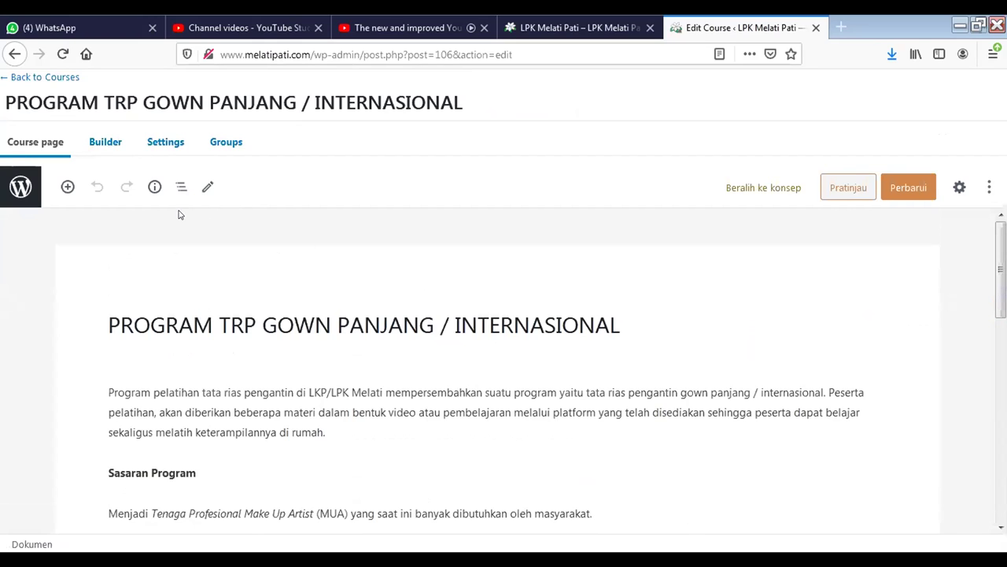
pyautogui.click(165, 143)
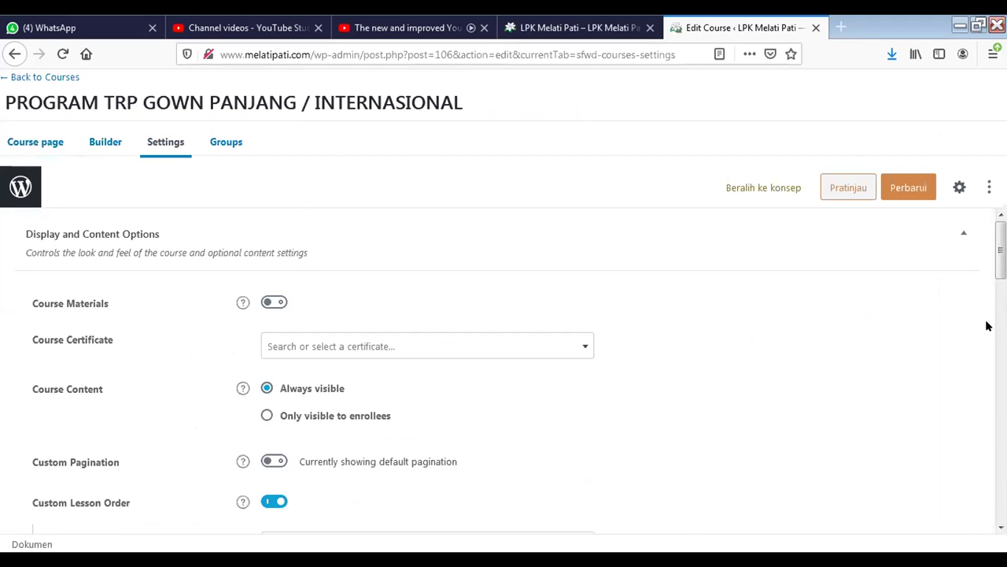
# Review the Closed access mode and Rp.2.999.000,- price, then return to the Courses list.
pyautogui.scroll(-2, 998, 259)
pyautogui.scroll(-5, 512, 370)
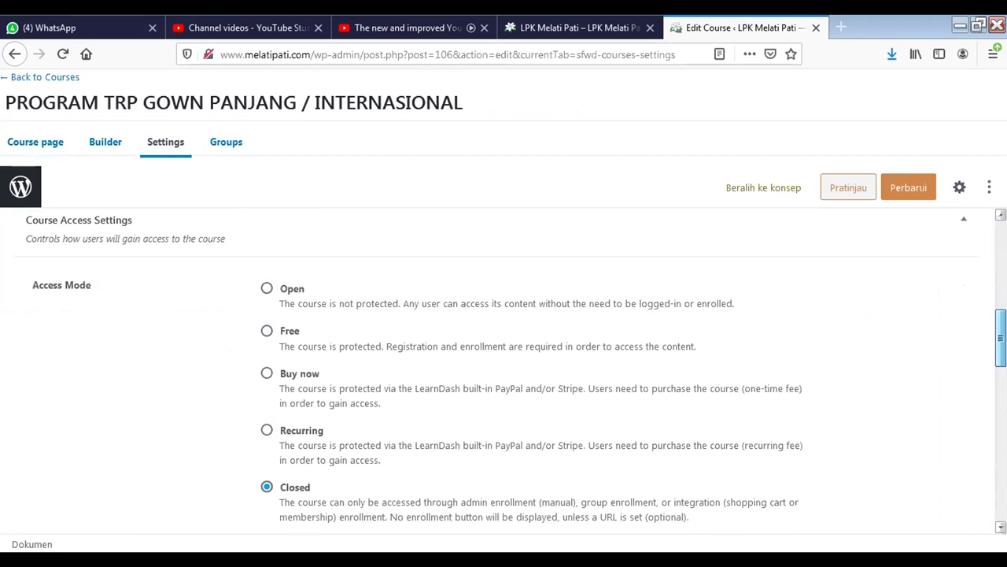
pyautogui.scroll(-3, 519, 369)
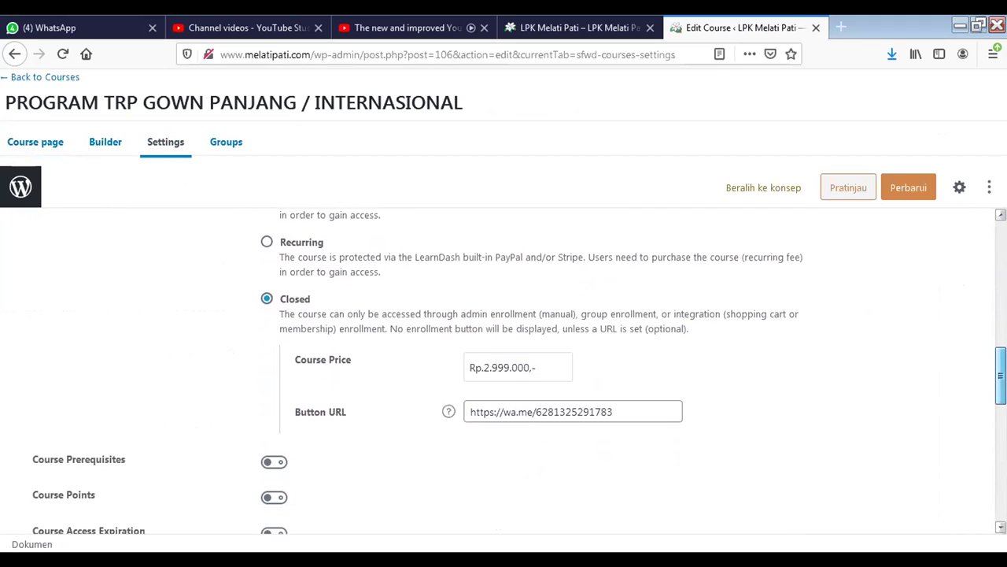
pyautogui.scroll(-2, 519, 370)
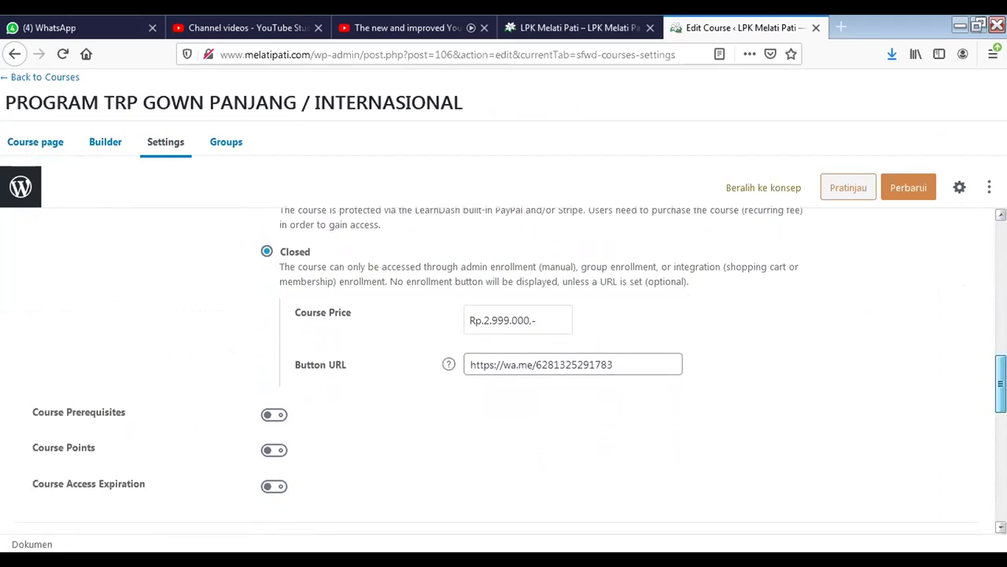
pyautogui.scroll(1, 508, 320)
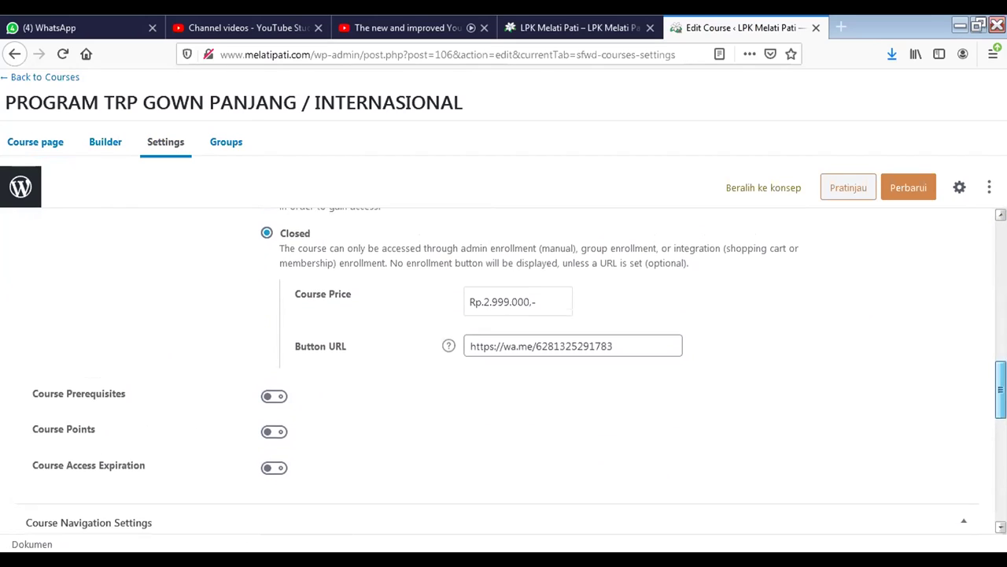
pyautogui.scroll(-1, 508, 320)
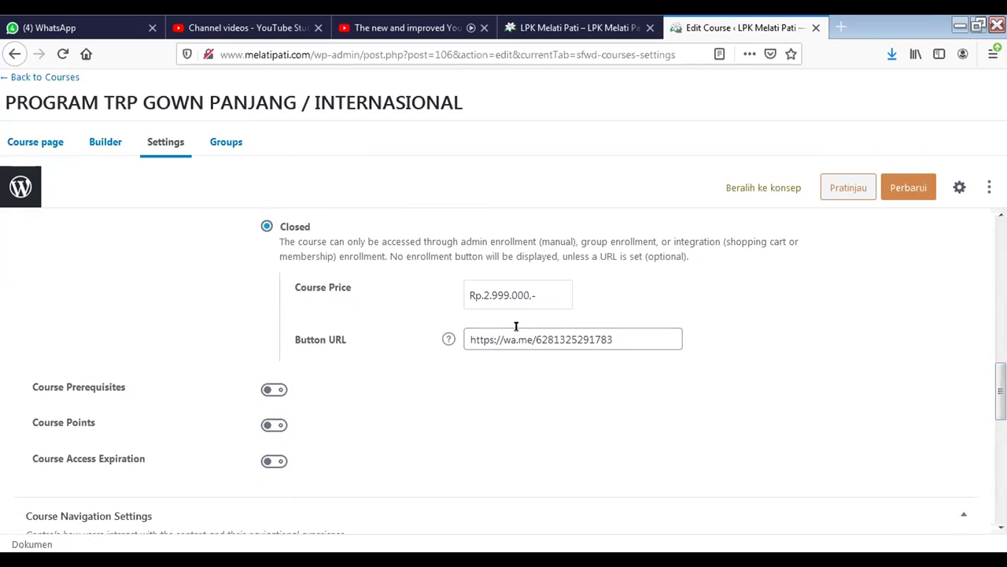
pyautogui.moveTo(1001, 391)
pyautogui.mouseDown()
pyautogui.moveTo(1000, 421)
pyautogui.moveTo(1000, 397)
pyautogui.mouseUp()
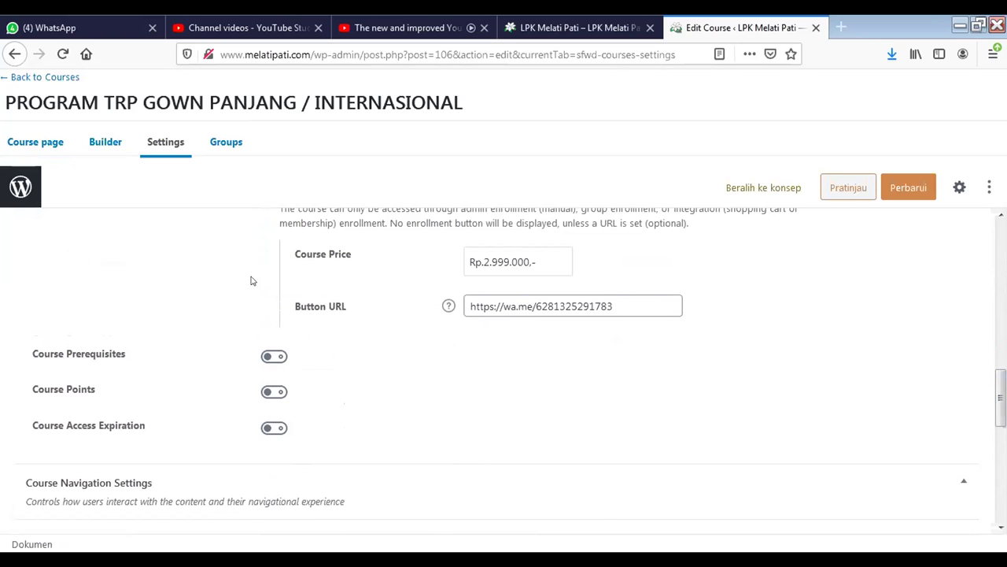
pyautogui.click(39, 78)
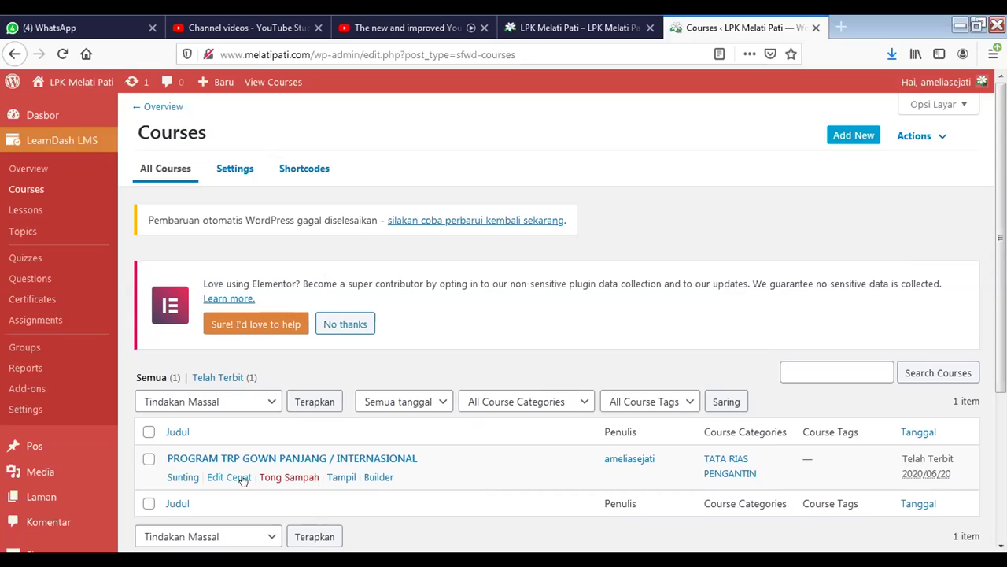
# View the course's public page via Tampil and copy its address.
pyautogui.click(340, 478)
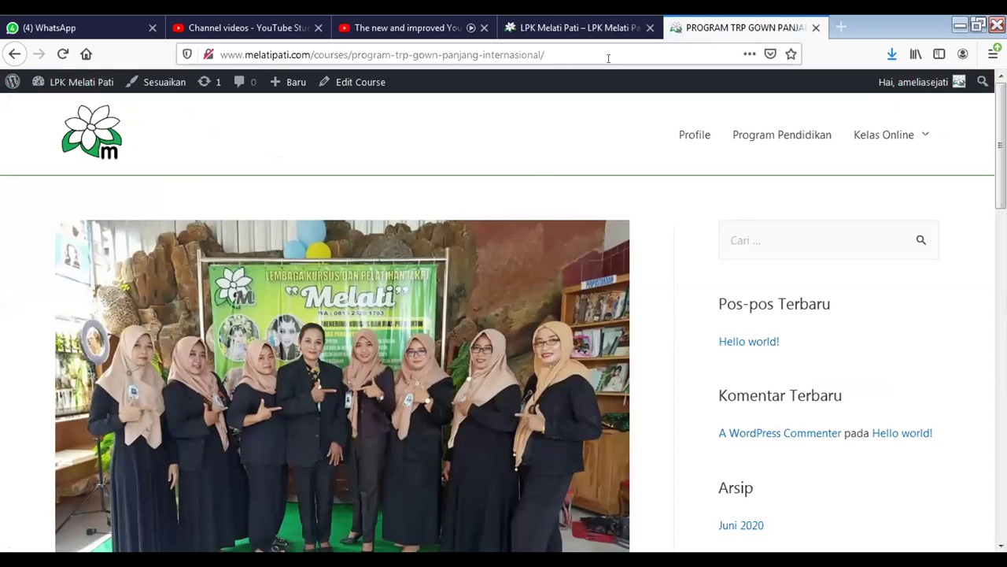
pyautogui.click(571, 55)
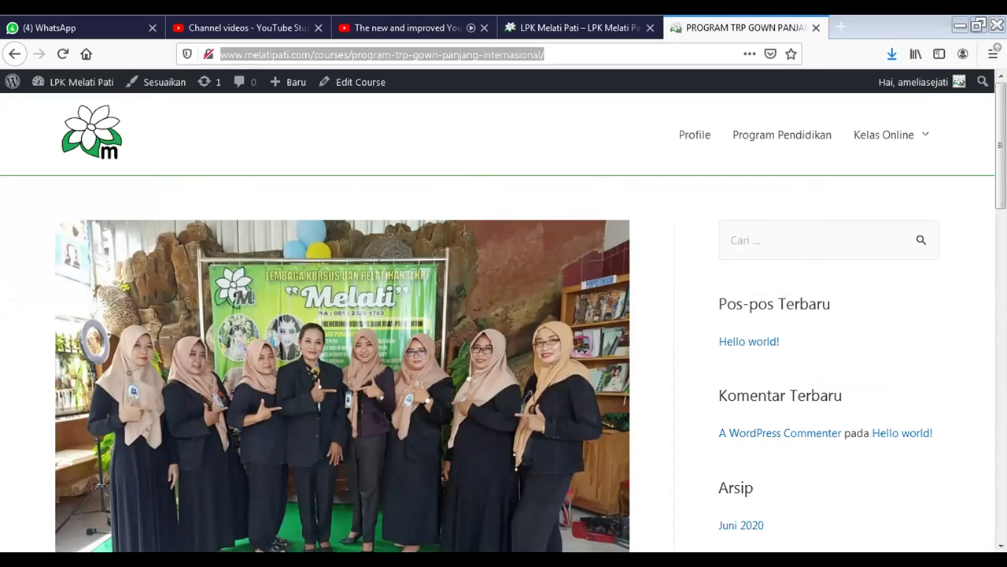
pyautogui.hotkey('ctrl', 'l')
pyautogui.hotkey('ctrl', 'c')
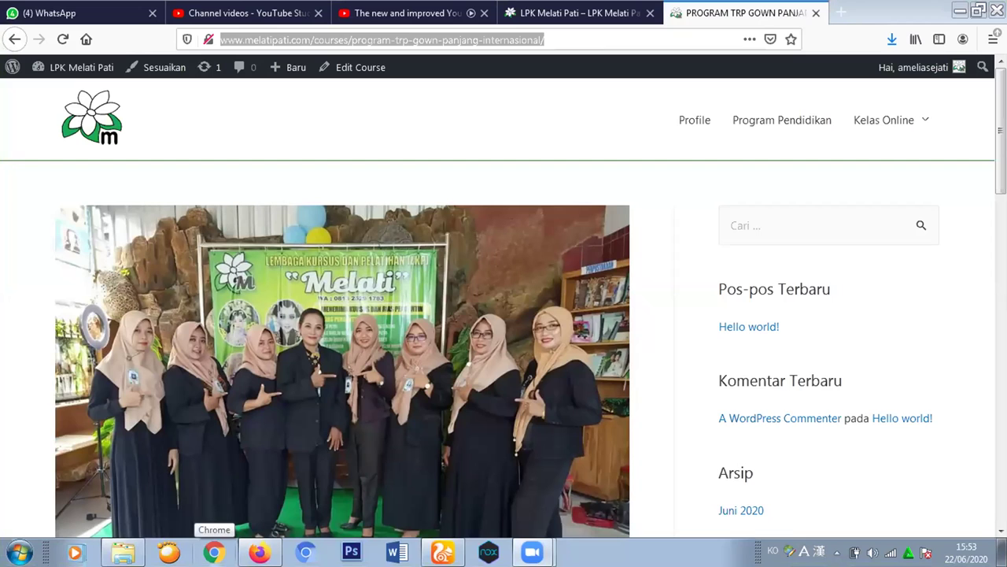
# Load the copied course address in UC Browser to see it as a visitor.
pyautogui.click(213, 552)
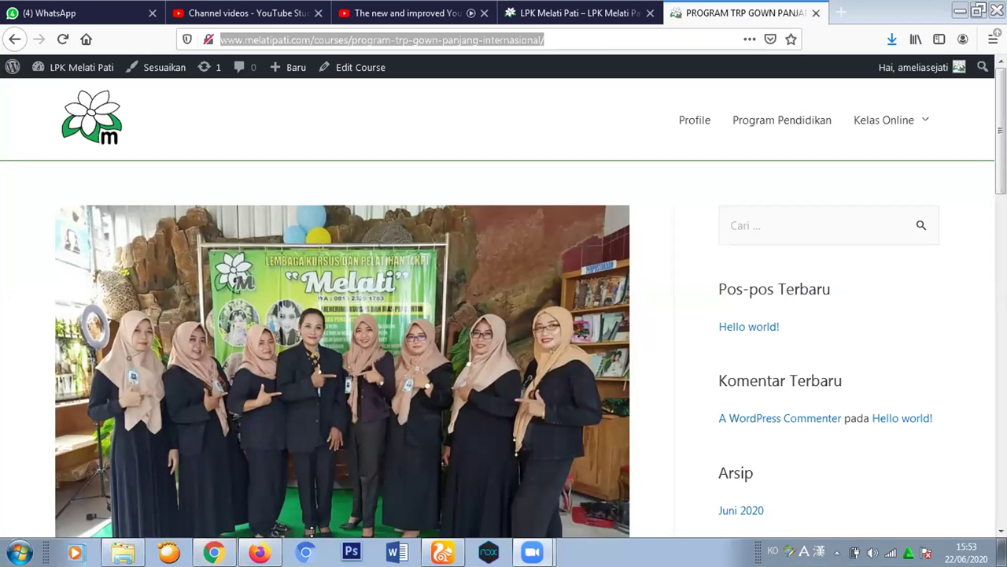
pyautogui.moveTo(1001, 130); pyautogui.dragTo(1001, 274)
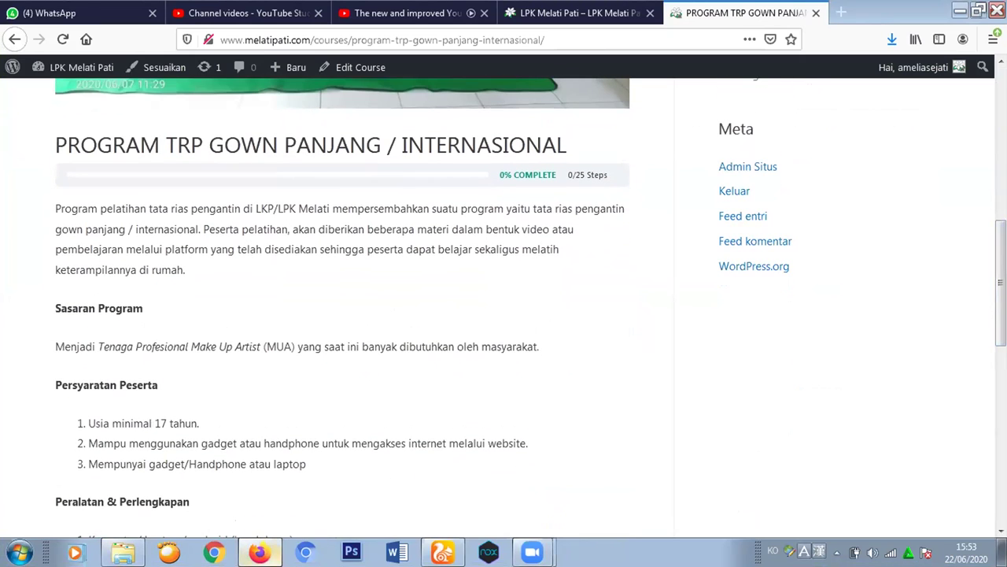
pyautogui.moveTo(1002, 283); pyautogui.dragTo(1001, 325)
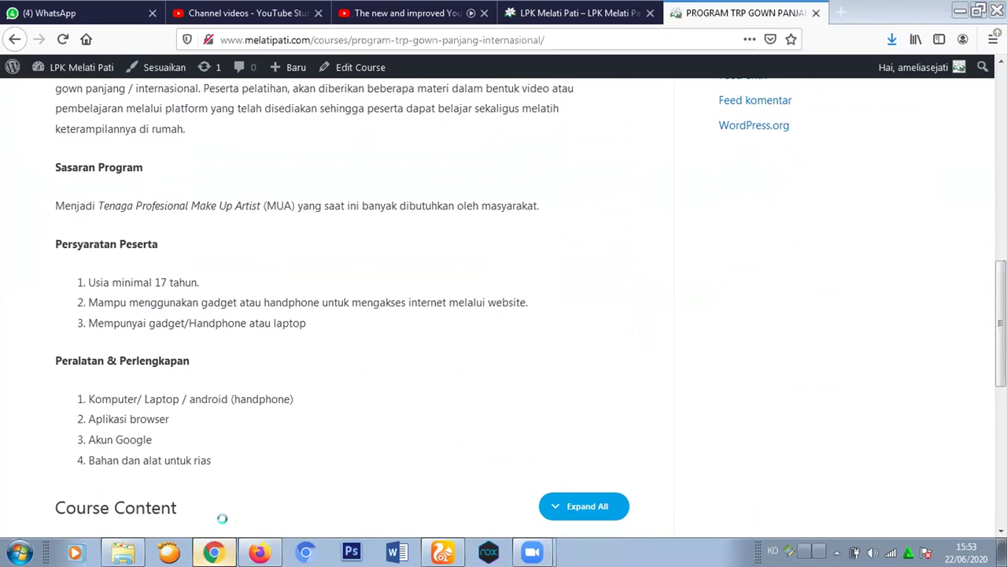
pyautogui.click(443, 551)
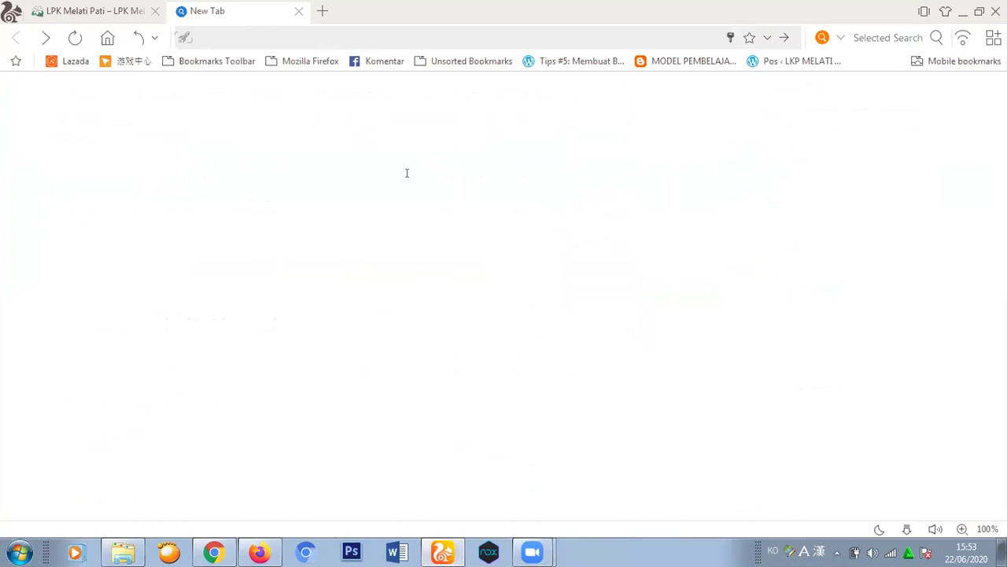
pyautogui.click(227, 37)
pyautogui.hotkey('ctrl', 'v')
pyautogui.press('Return')
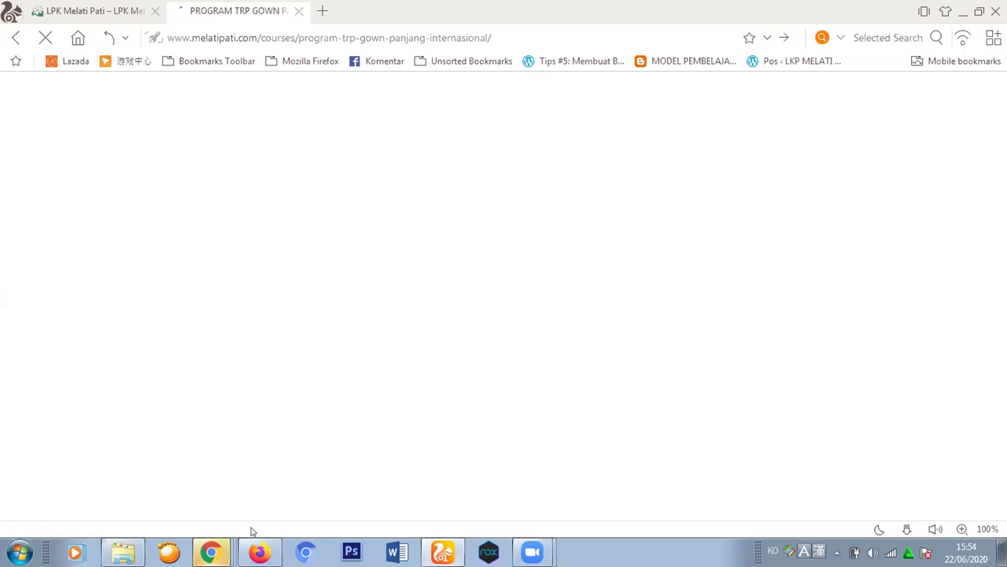
# Switch from UC Browser back to the logged-in Firefox window showing the course page.
pyautogui.click(211, 551)
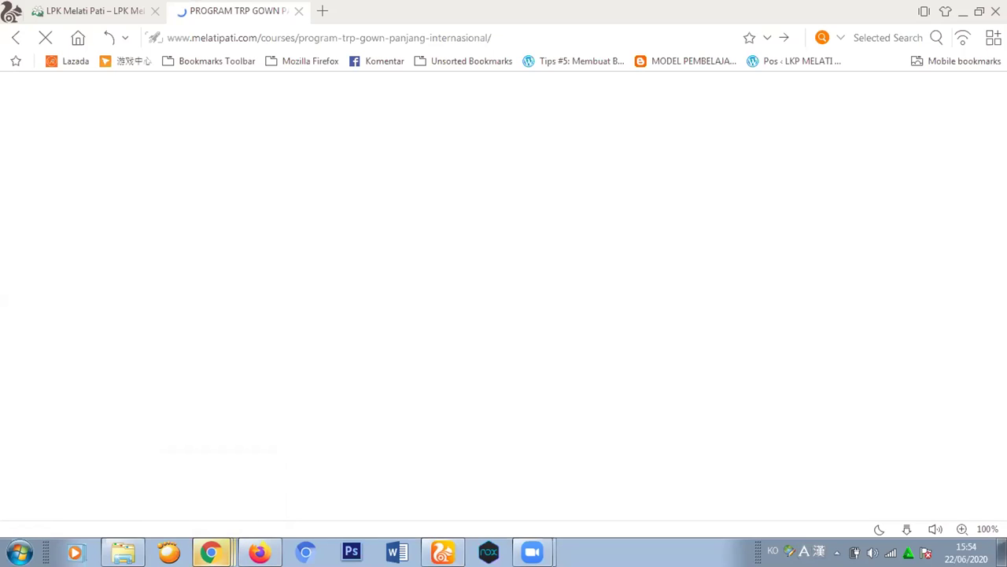
pyautogui.moveTo(220, 551)
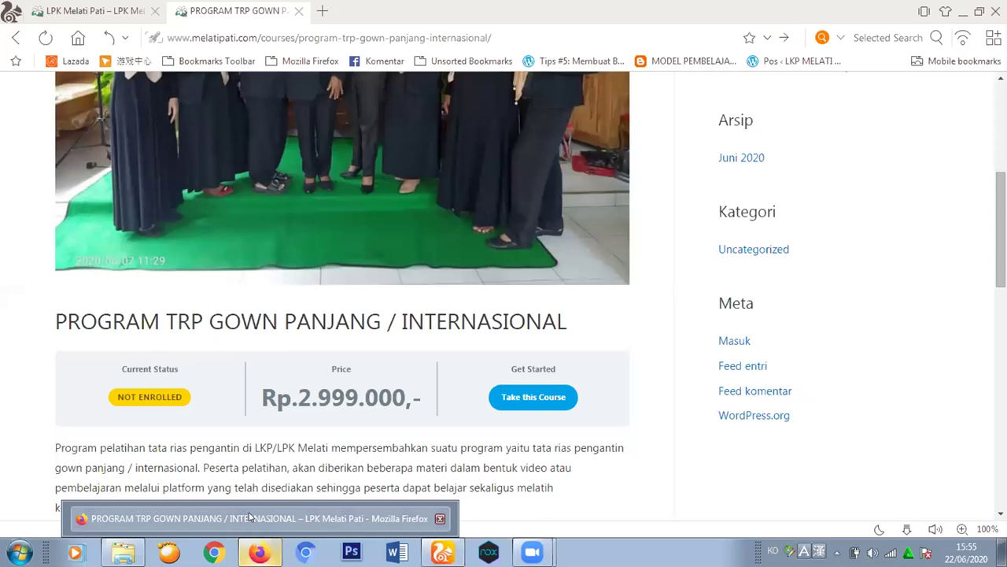
pyautogui.click(252, 519)
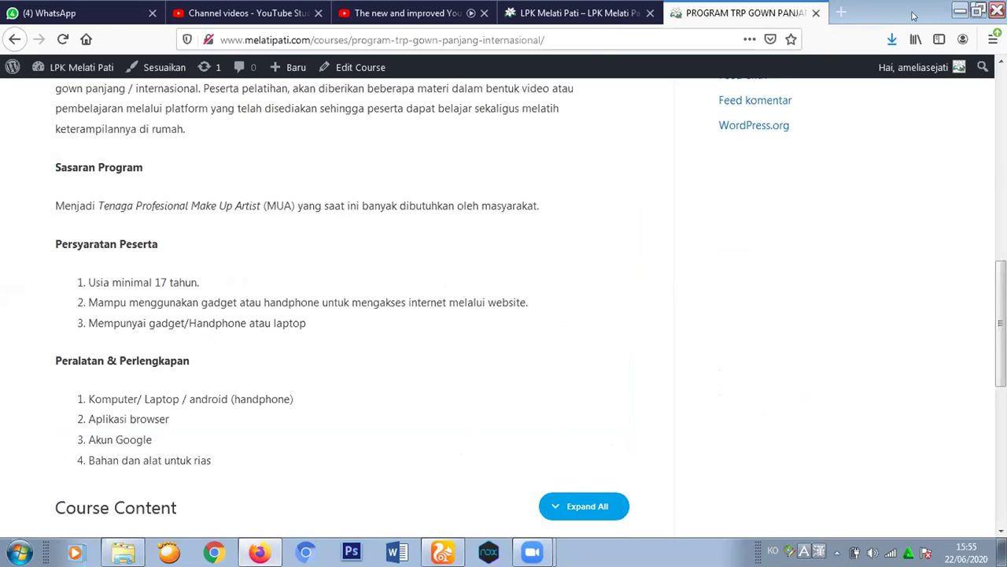
# Bring the Firefox tabs back to the wp-admin Courses list and maximize the window.
pyautogui.click(977, 11)
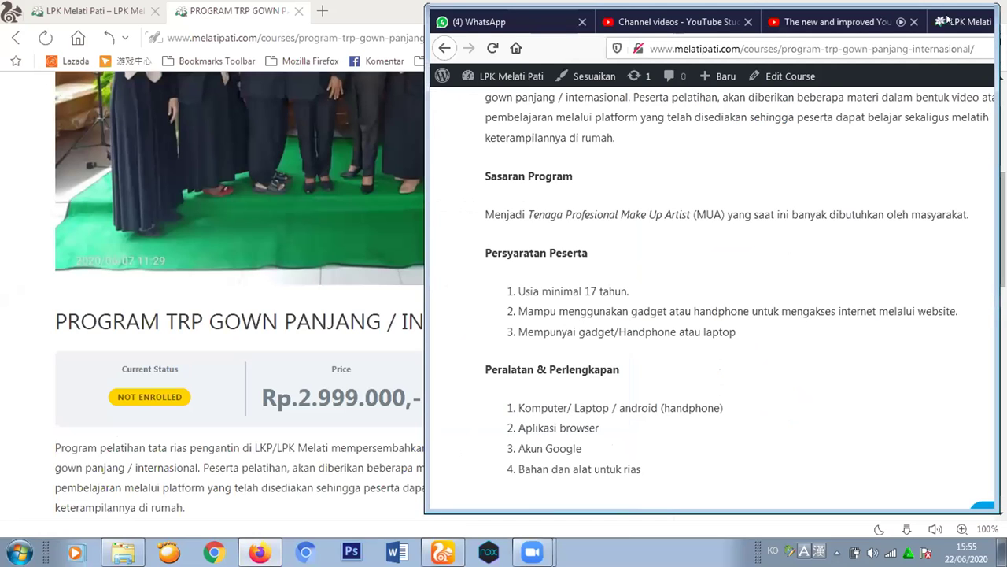
pyautogui.click(793, 21)
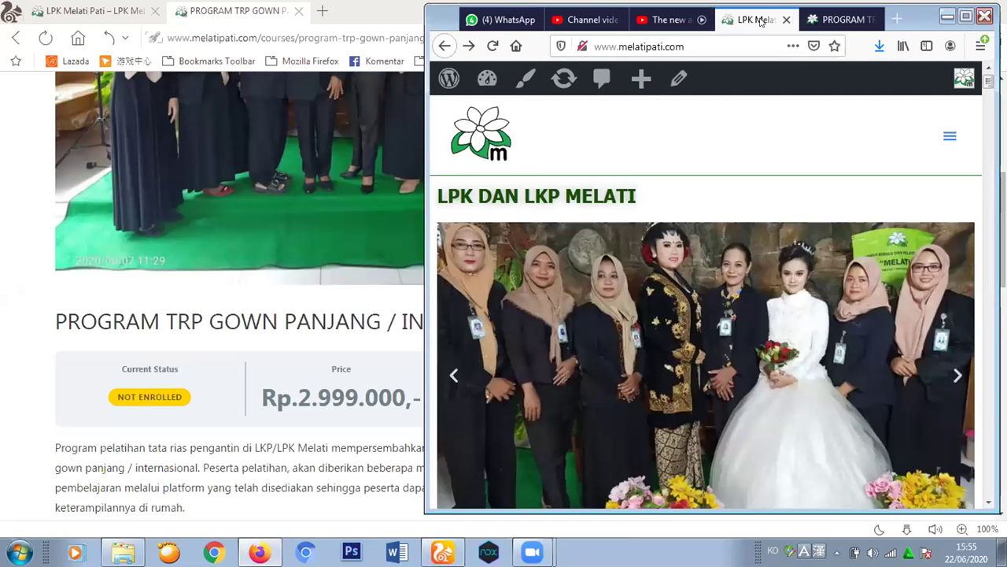
pyautogui.click(443, 46)
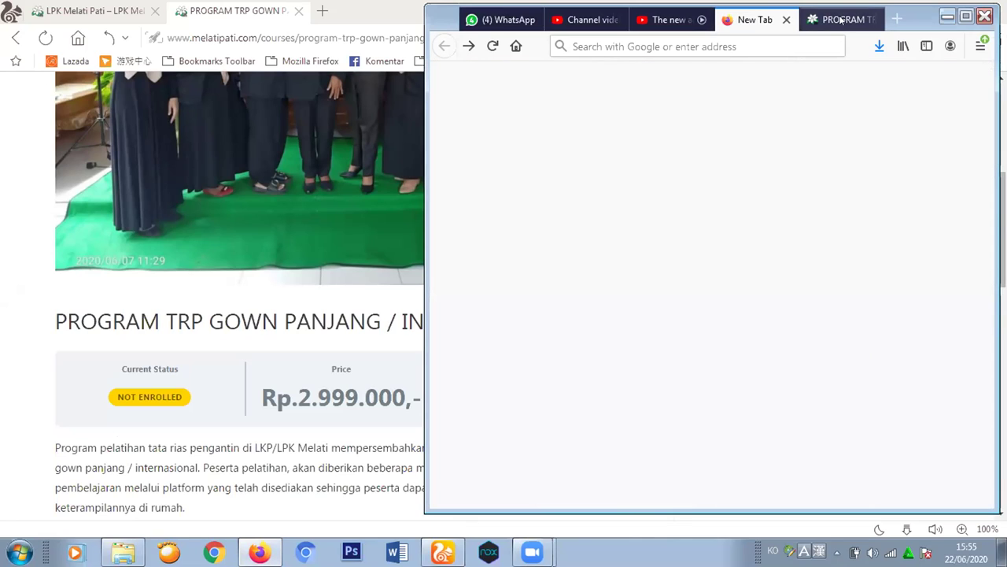
pyautogui.click(841, 20)
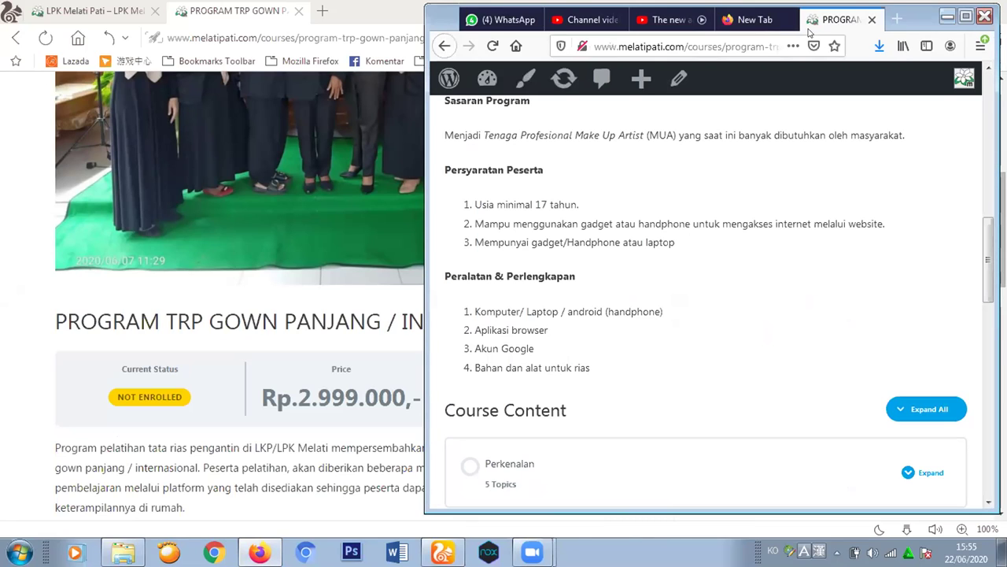
pyautogui.click(443, 48)
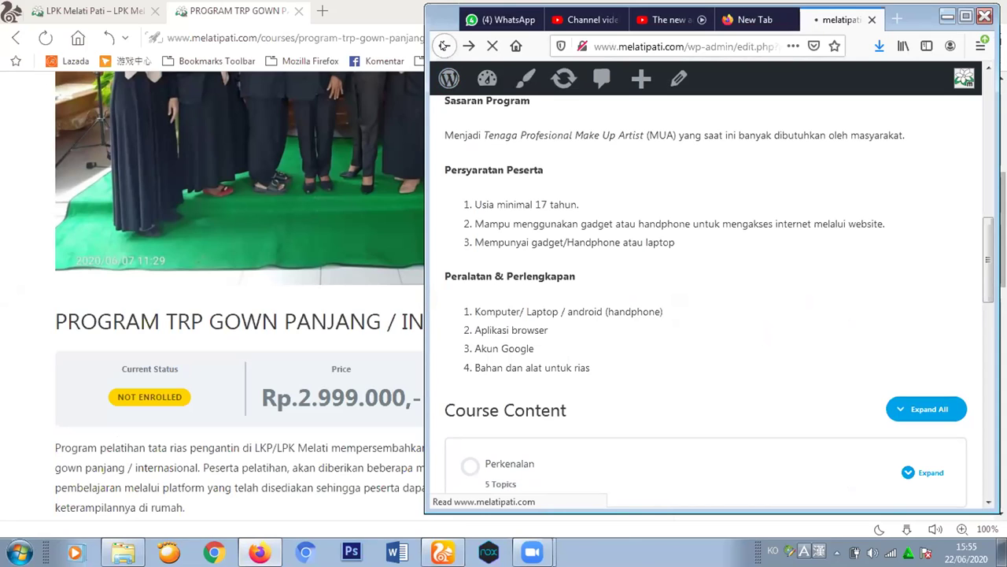
pyautogui.click(965, 17)
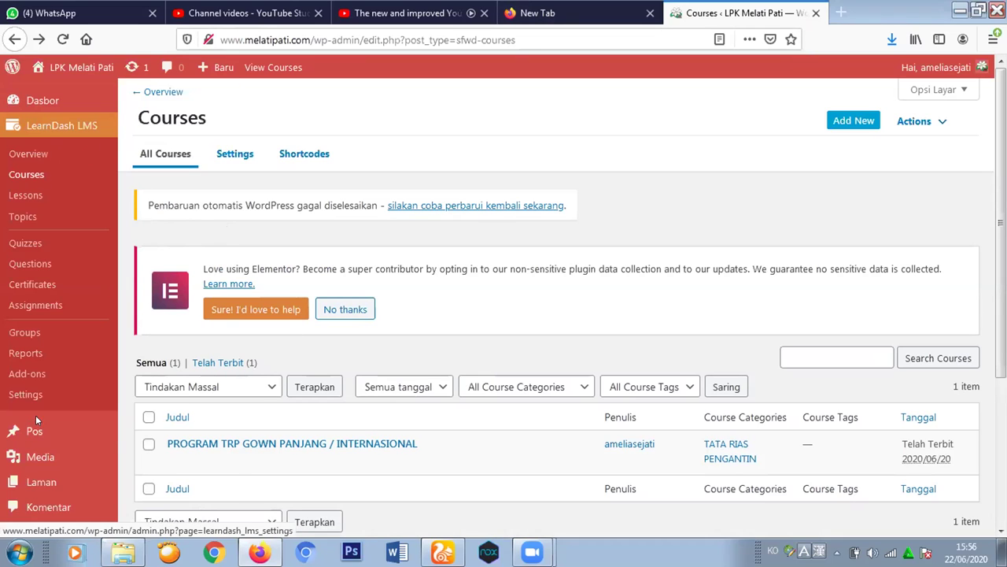
# Open the Pengguna list with its single administrator and begin adding a new user.
pyautogui.scroll(-5, 181, 389)
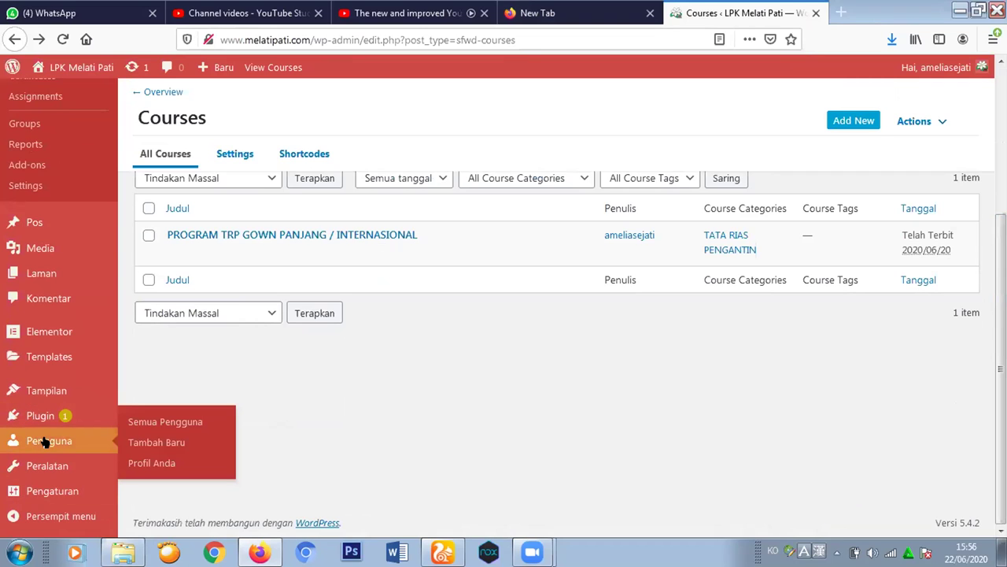
pyautogui.click(45, 443)
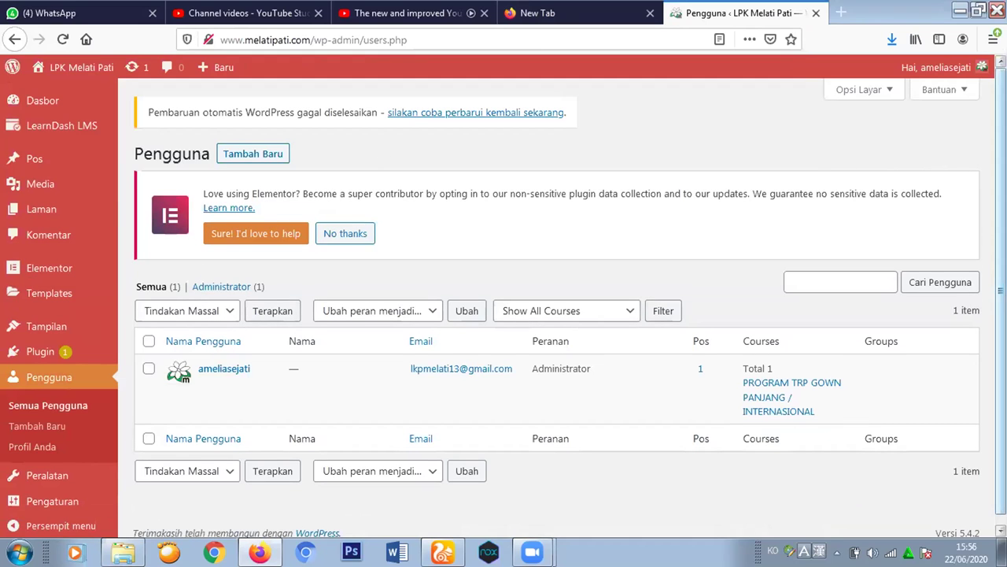
pyautogui.scroll(-1, 719, 200)
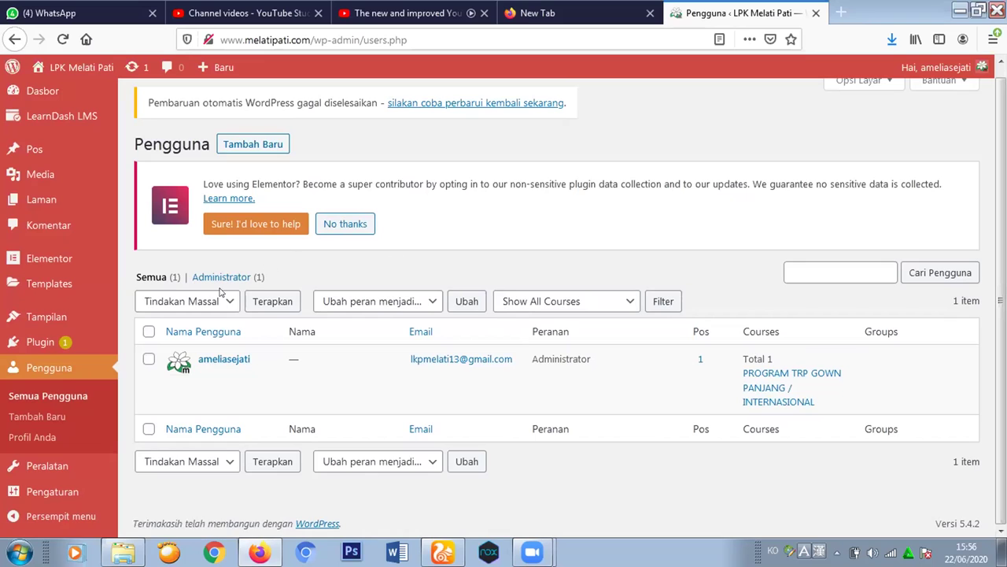
pyautogui.click(232, 145)
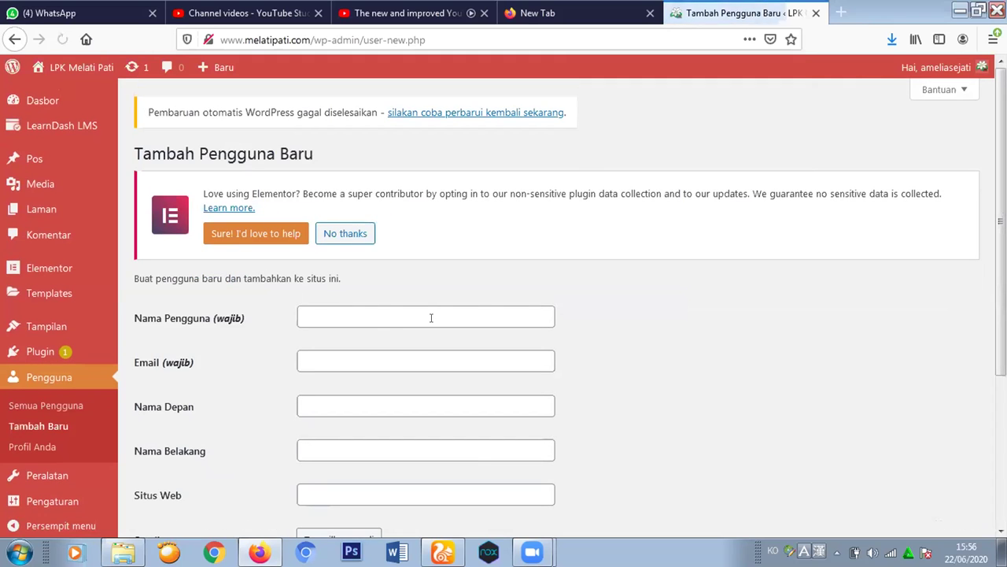
# Enter the new student's username, e-mail address, first name and last name.
pyautogui.click(431, 317)
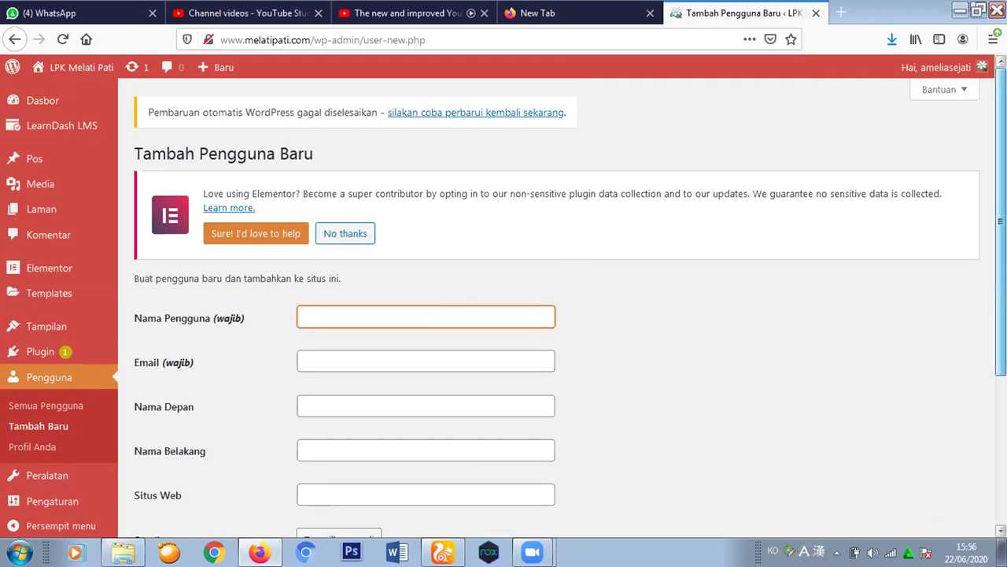
pyautogui.scroll(-3, 989, 312)
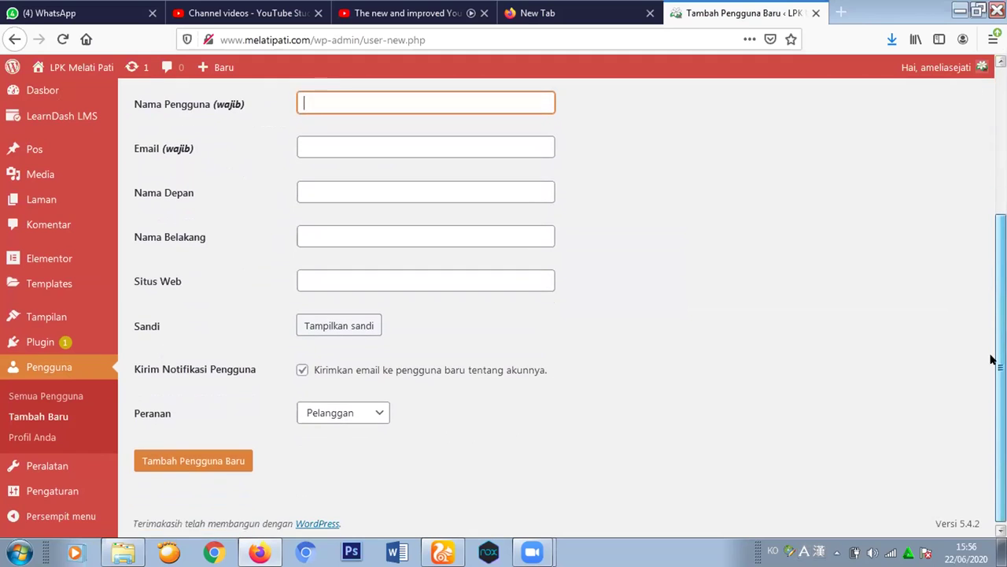
pyautogui.scroll(3, 984, 374)
pyautogui.scroll(-2, 983, 280)
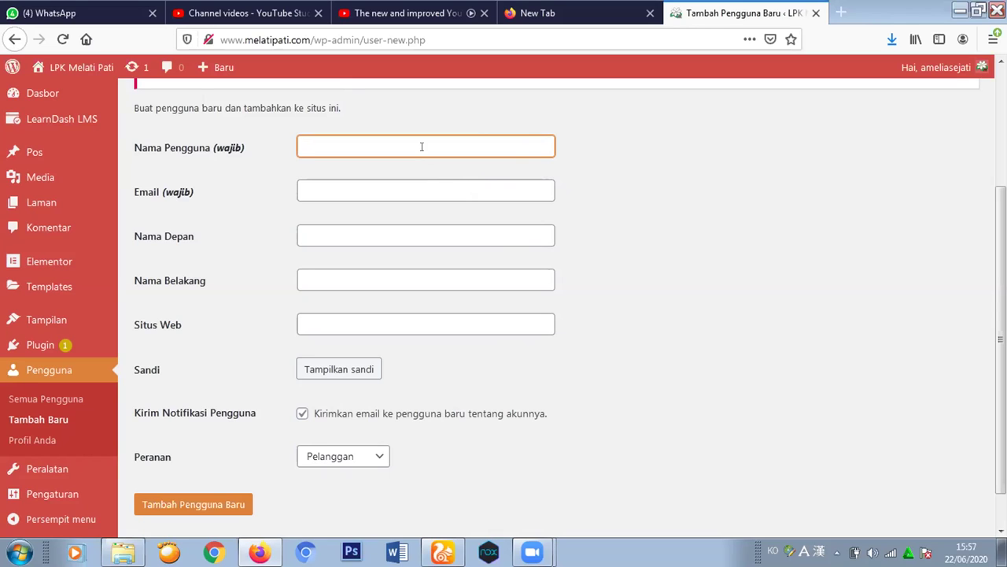
pyautogui.write('siswa 1')
pyautogui.click(419, 185)
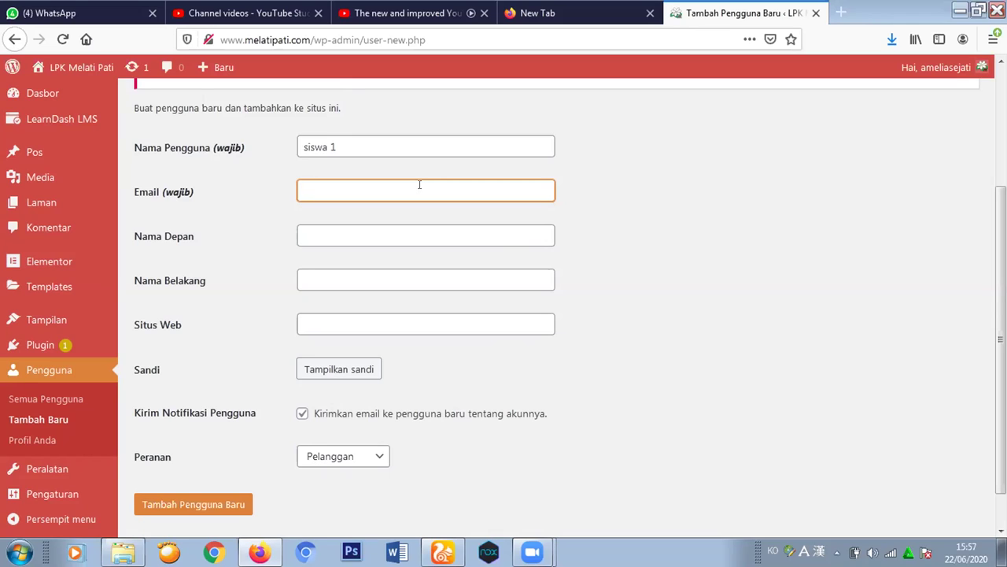
pyautogui.click(360, 234)
pyautogui.write('Siwa')
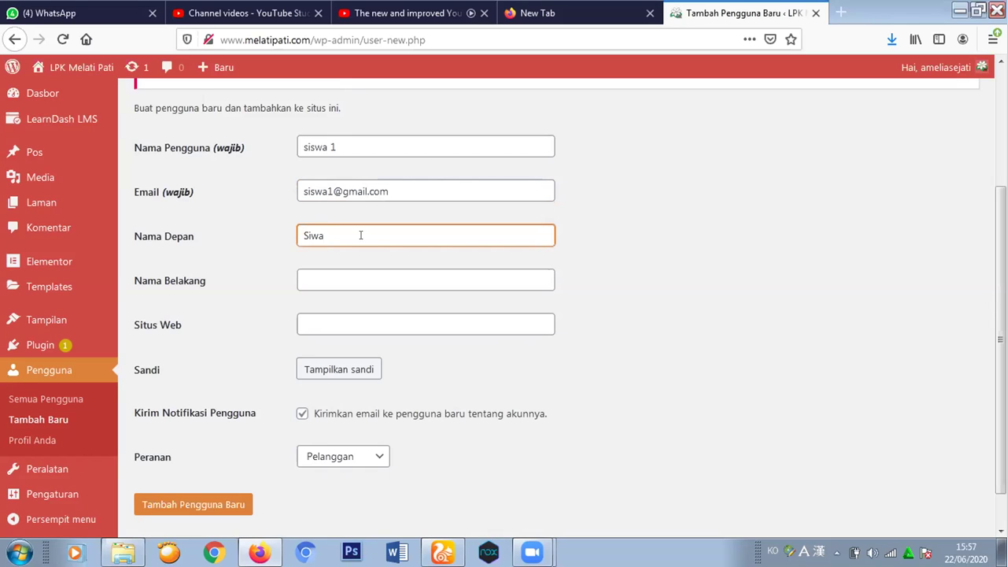
pyautogui.click(353, 278)
pyautogui.write('satu')
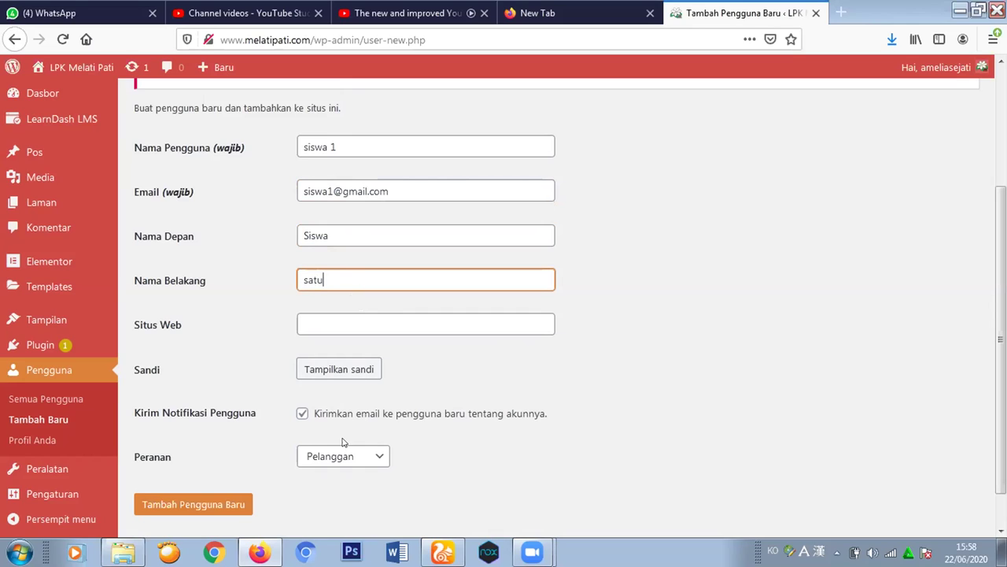
# Create the user without a notification e-mail and decline saving the login.
pyautogui.click(302, 417)
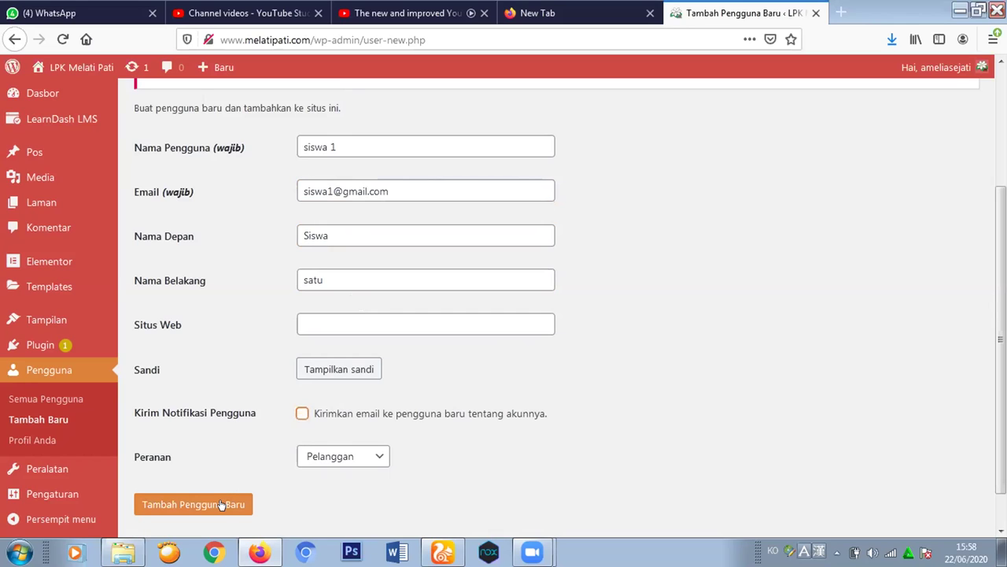
pyautogui.scroll(-1, 1000, 354)
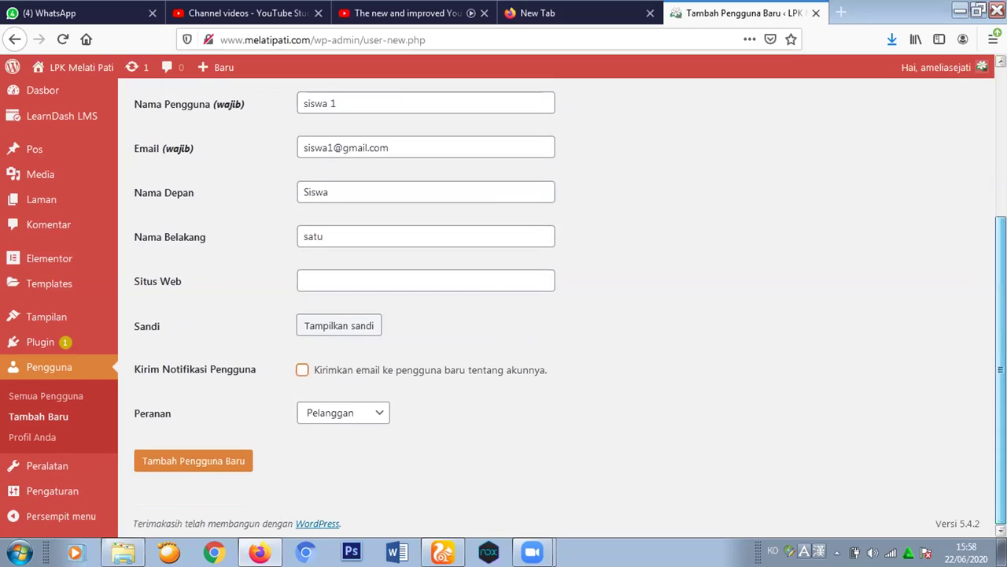
pyautogui.click(221, 463)
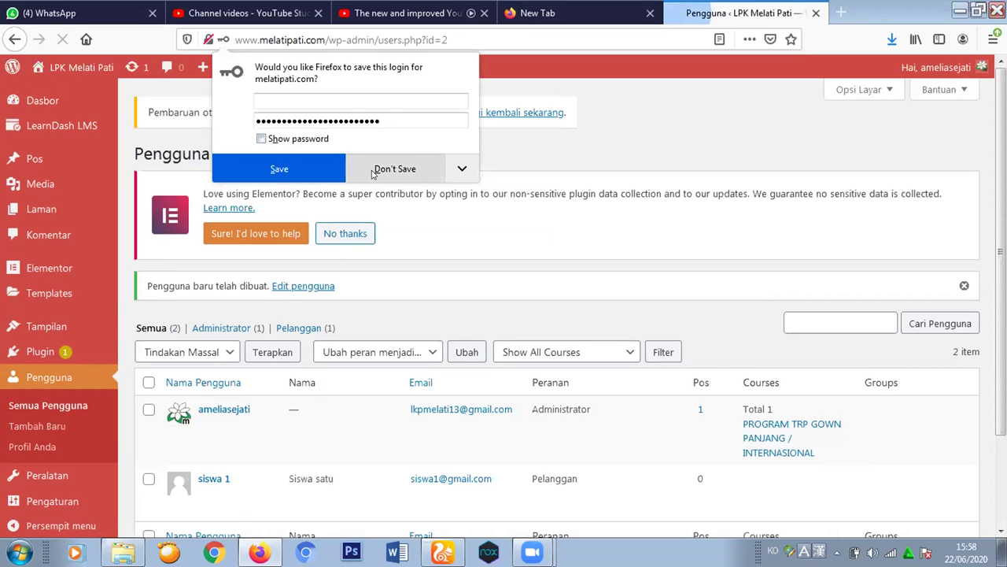
pyautogui.click(371, 169)
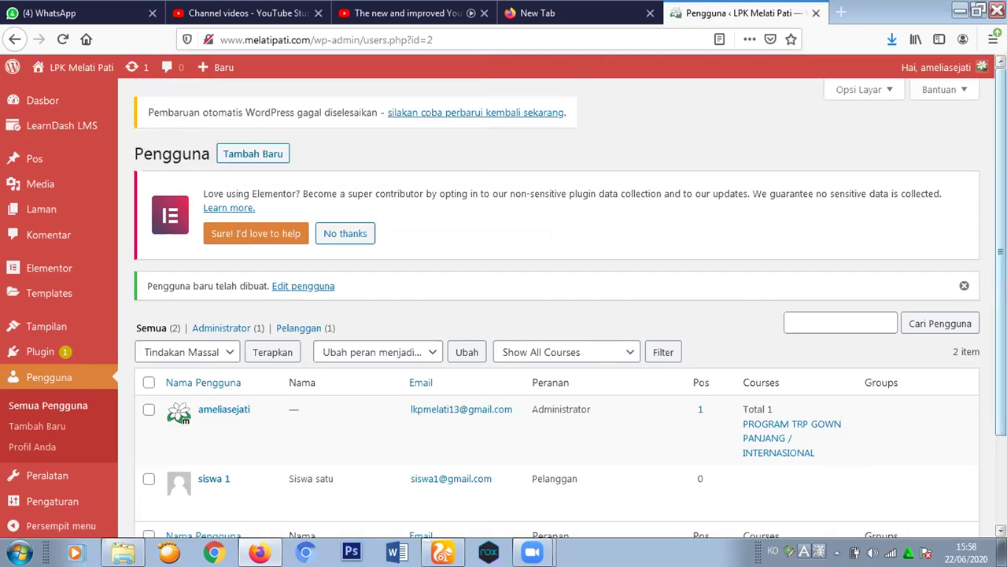
pyautogui.scroll(-3, 274, 363)
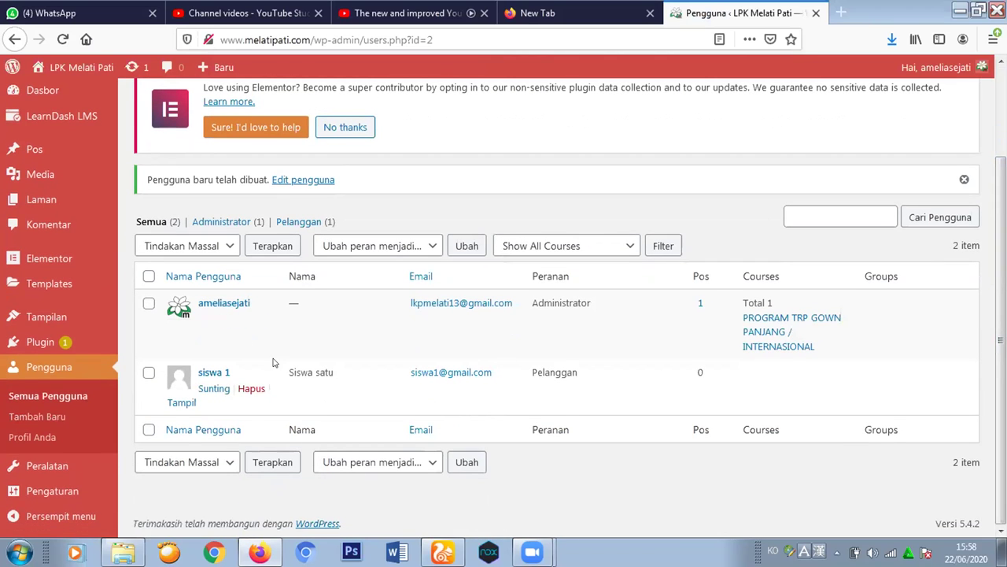
# Open the new student's profile and generate a new password.
pyautogui.click(214, 388)
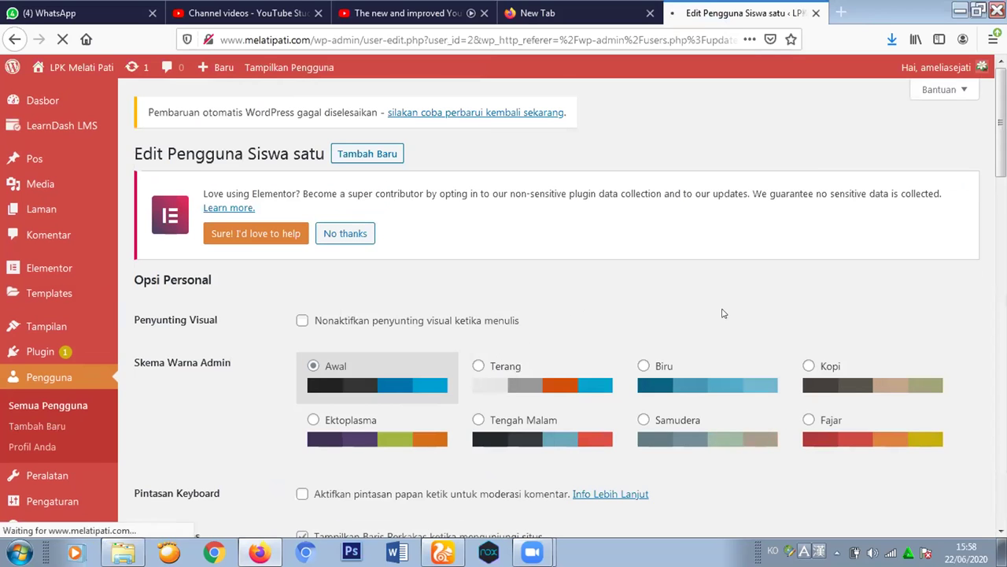
pyautogui.scroll(-1, 504, 303)
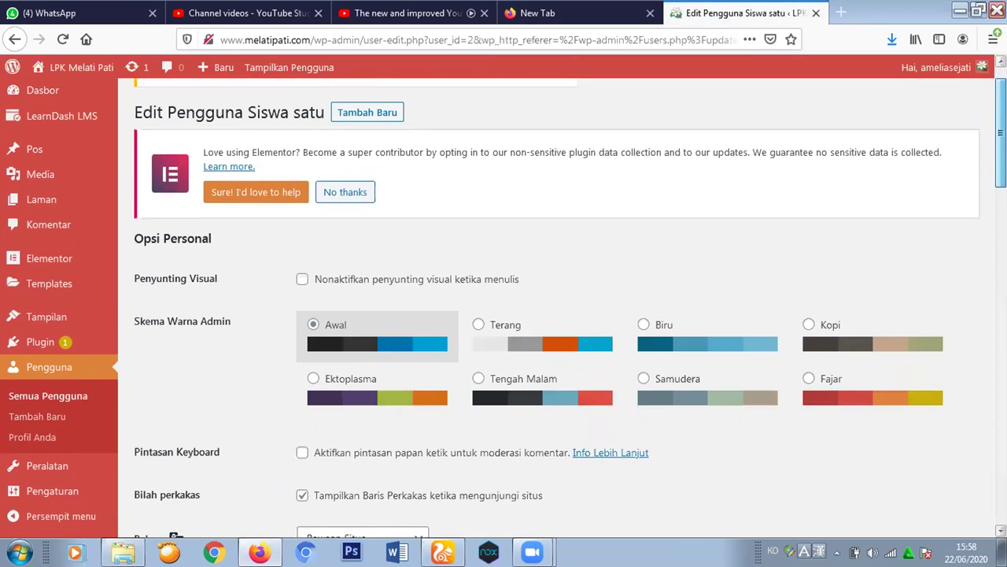
pyautogui.scroll(-5, 571, 305)
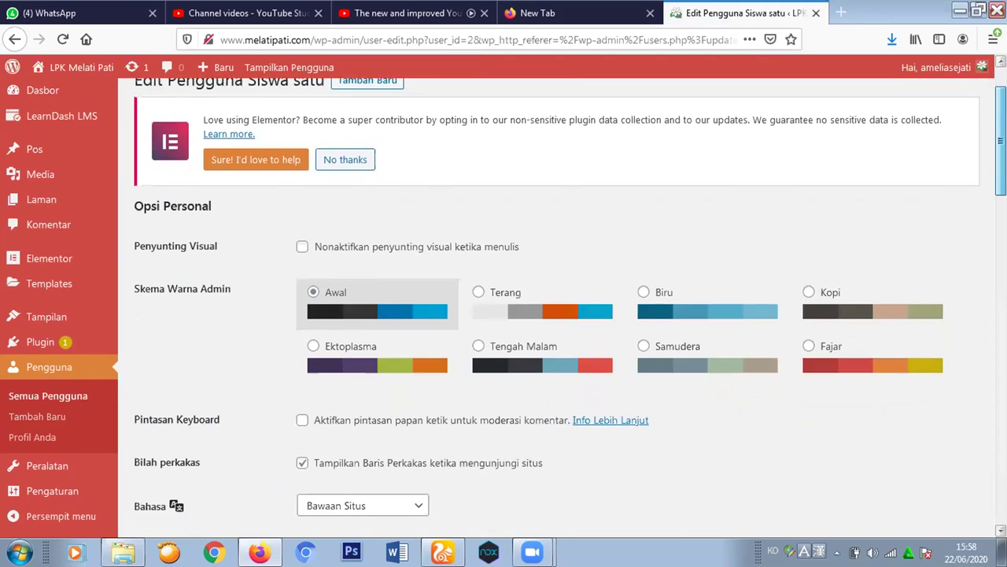
pyautogui.scroll(-11, 570, 306)
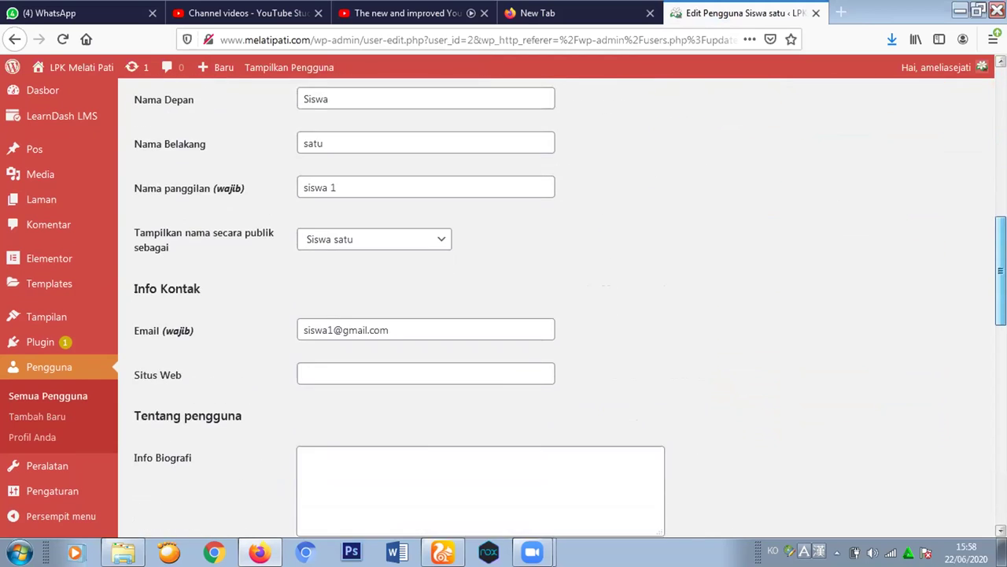
pyautogui.scroll(-2, 503, 306)
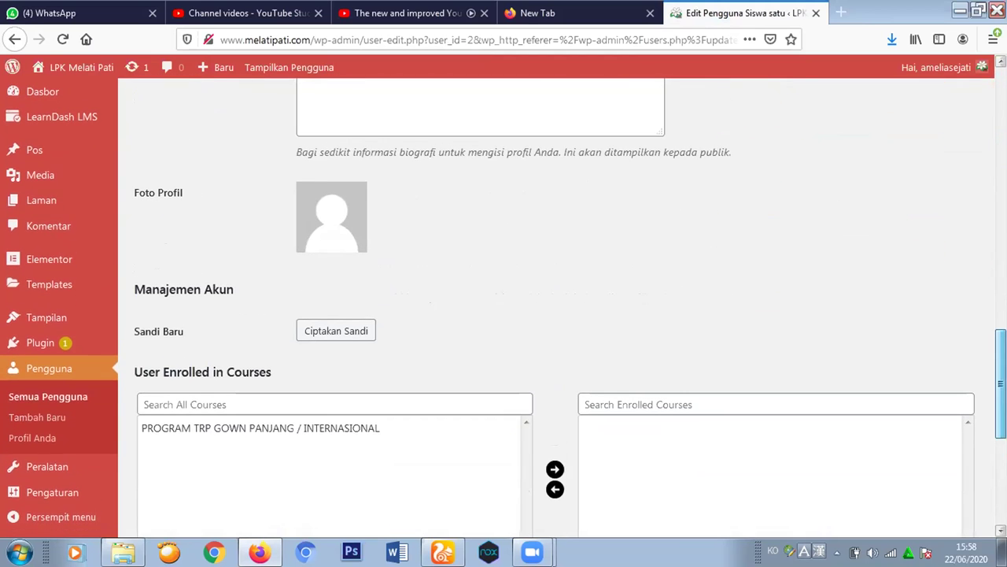
pyautogui.click(348, 320)
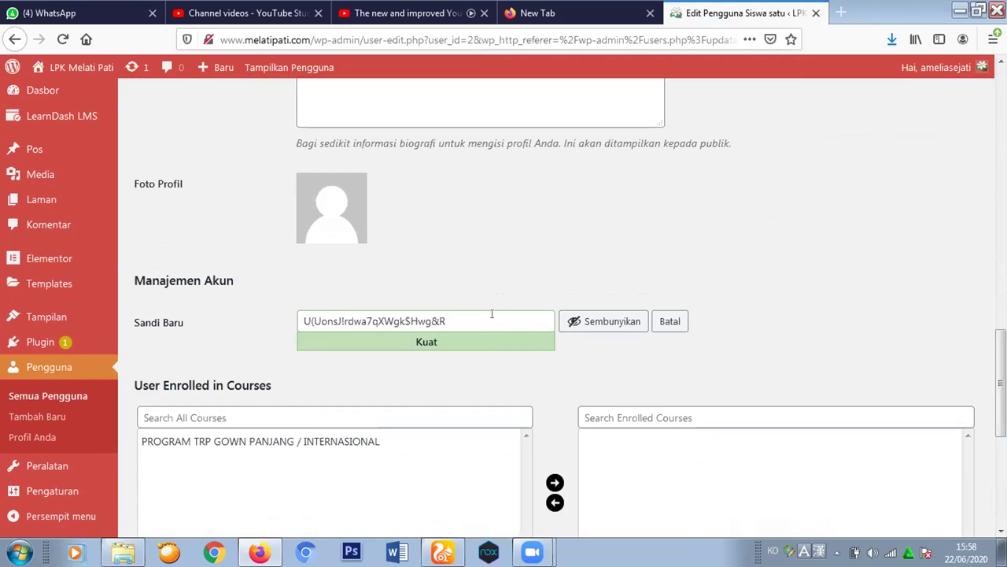
# Replace it with a simple student password and confirm weak-password use.
pyautogui.click(447, 318)
pyautogui.moveTo(447, 318); pyautogui.dragTo(293, 315)
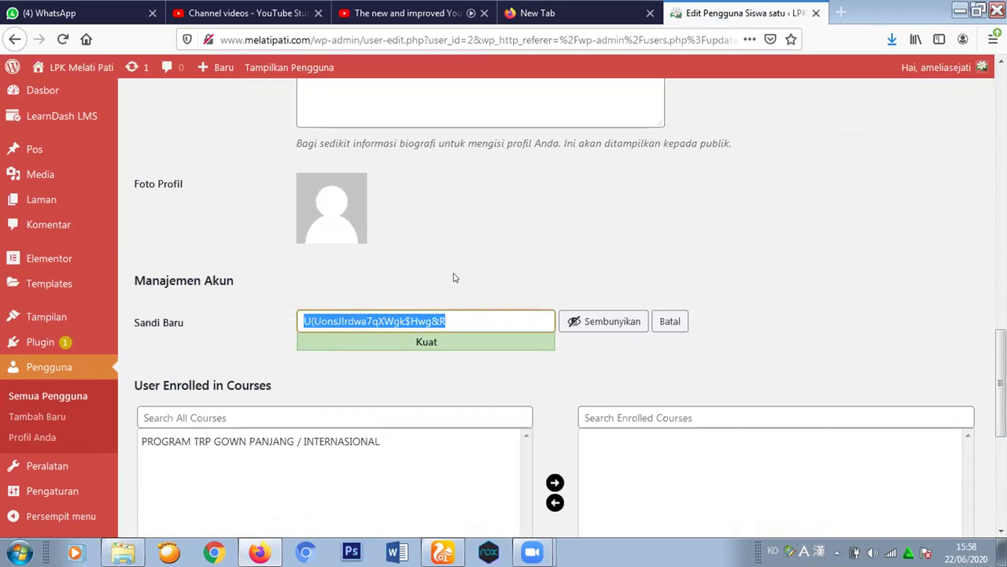
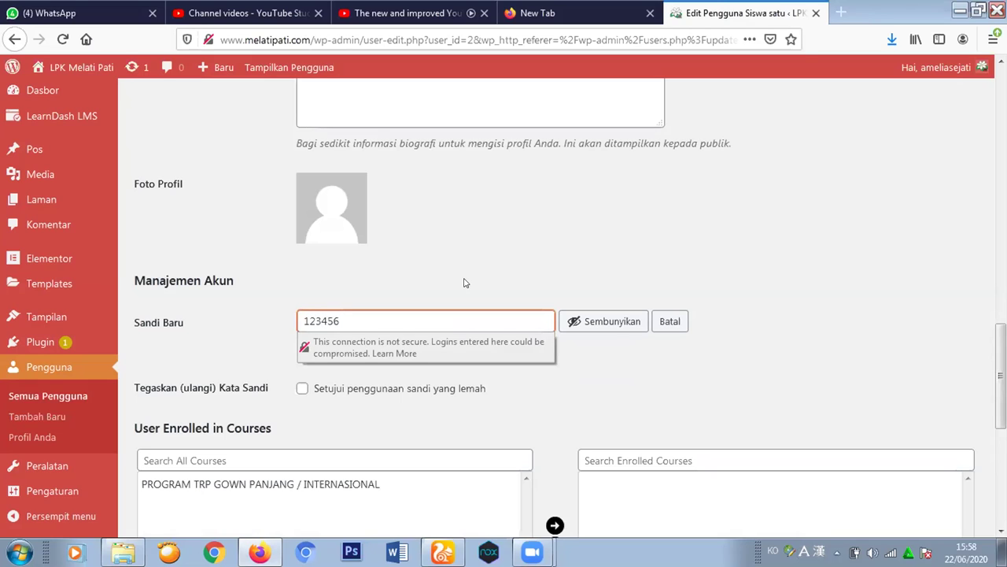
pyautogui.click(302, 389)
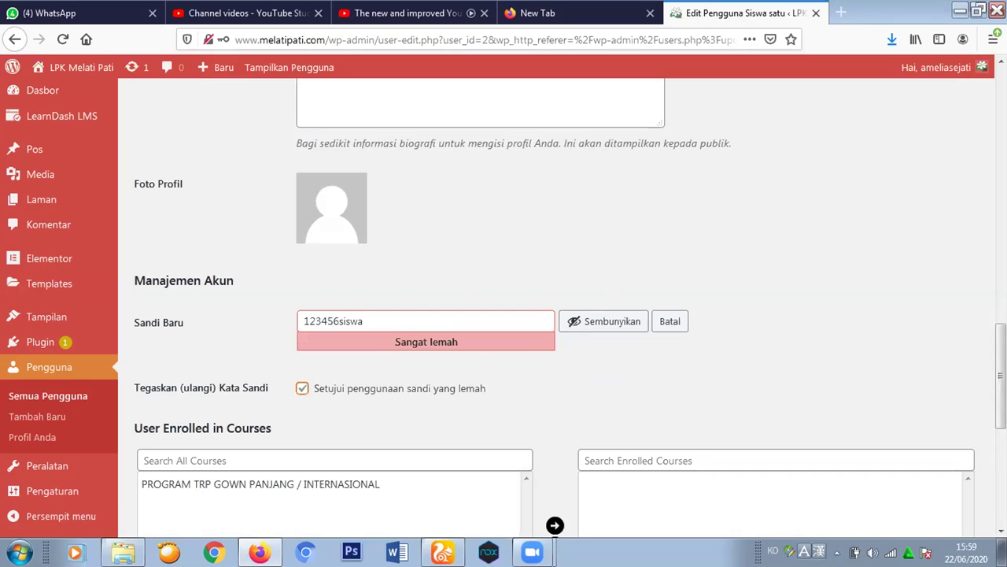
# Enroll the student in PROGRAM TRP GOWN PANJANG / INTERNASIONAL and save the user without storing the login.
pyautogui.scroll(-5, 571, 308)
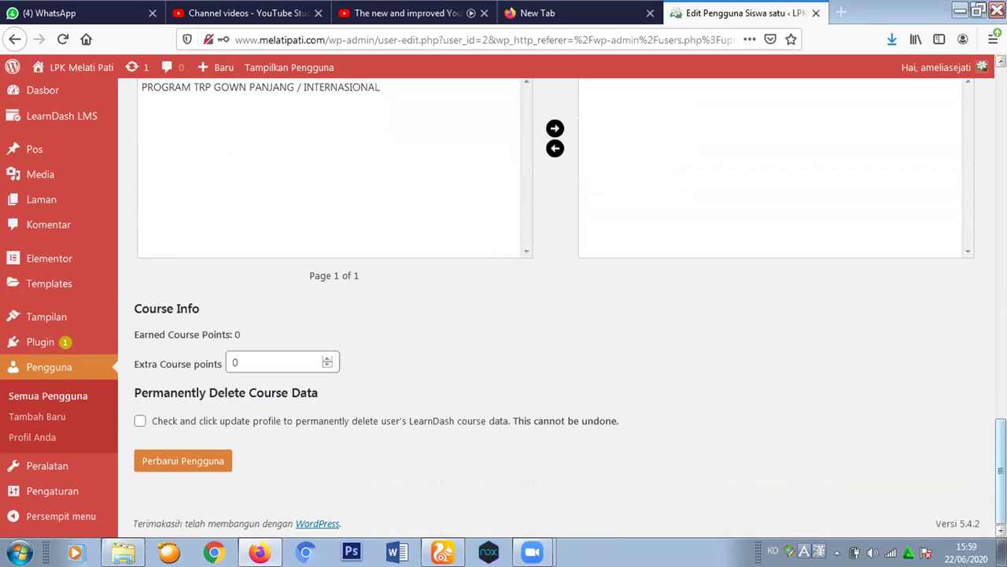
pyautogui.scroll(2, 555, 307)
pyautogui.scroll(-1, 555, 308)
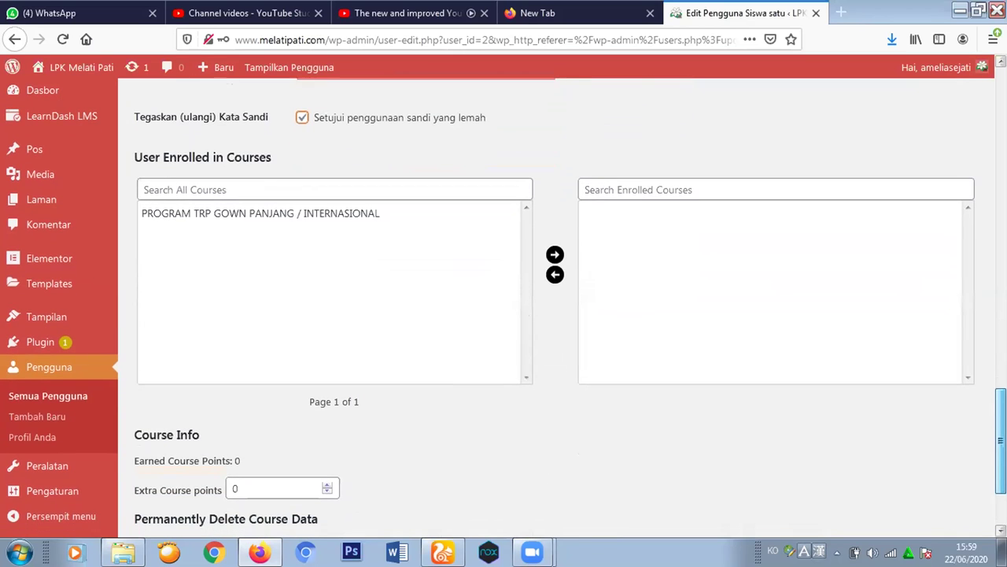
pyautogui.click(329, 213)
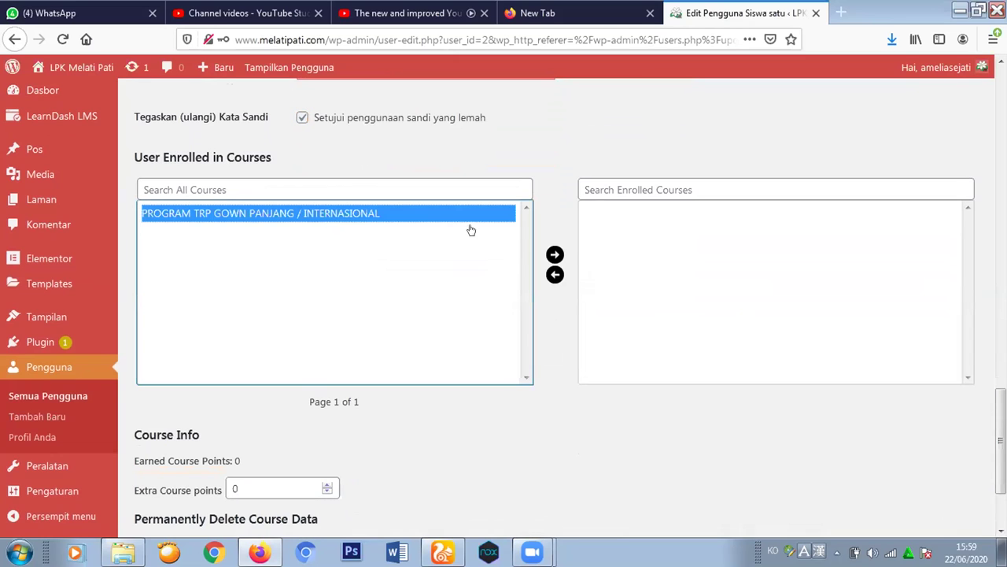
pyautogui.click(555, 256)
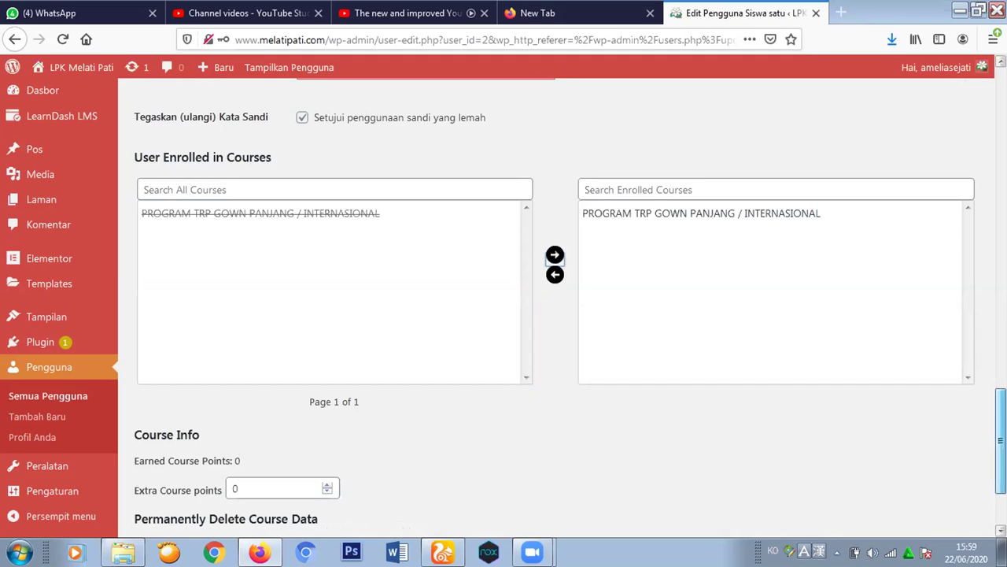
pyautogui.scroll(-3, 487, 395)
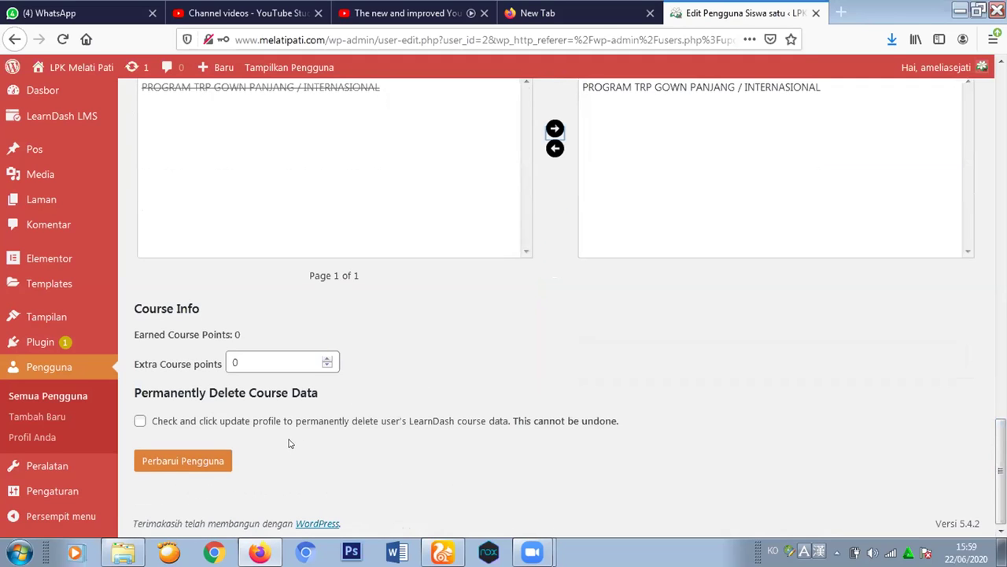
pyautogui.click(217, 459)
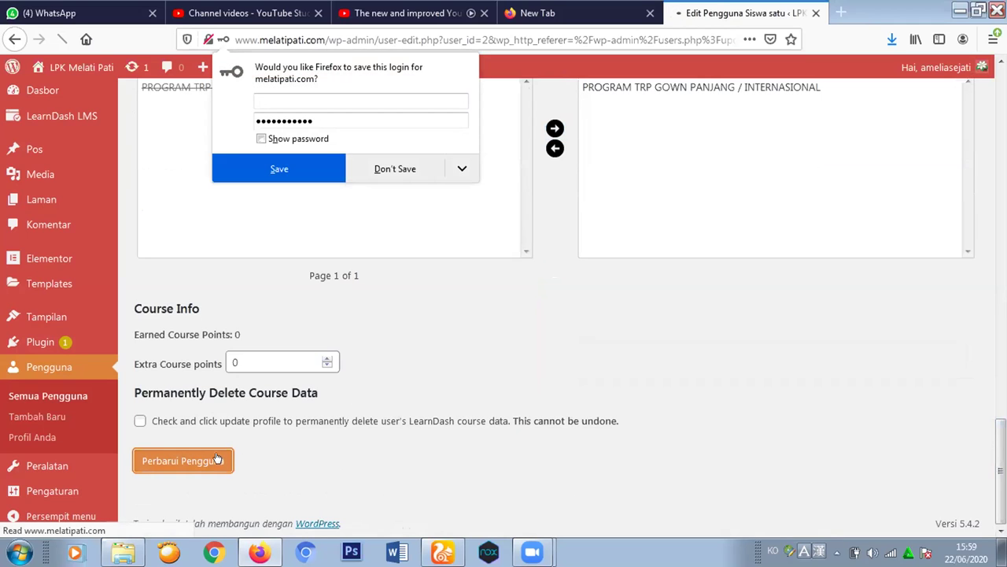
pyautogui.click(404, 170)
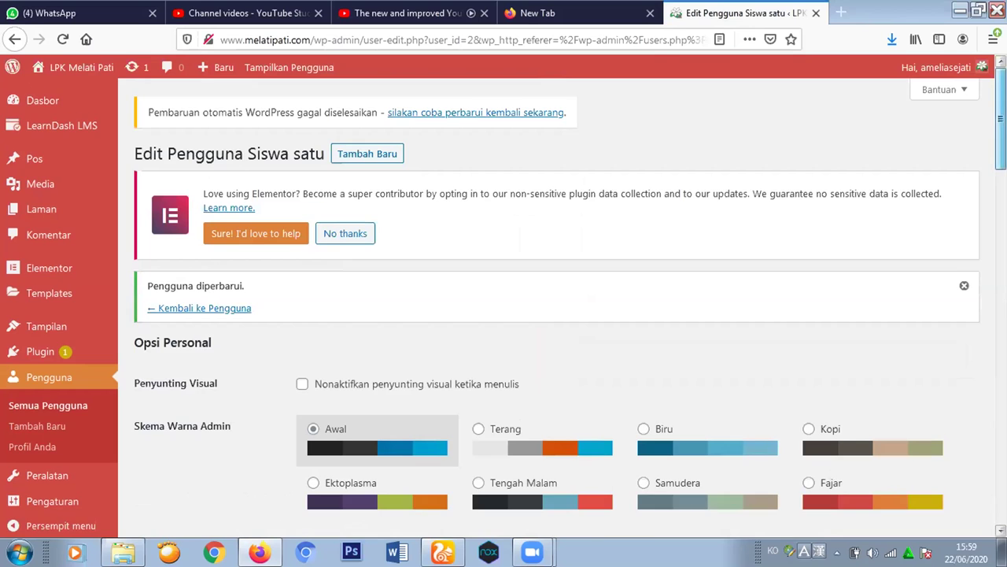
# Switch to UC Browser, where the course page shows NOT ENROLLED at Rp.2.999.000,-.
pyautogui.scroll(-2, 557, 307)
pyautogui.scroll(-3, 557, 308)
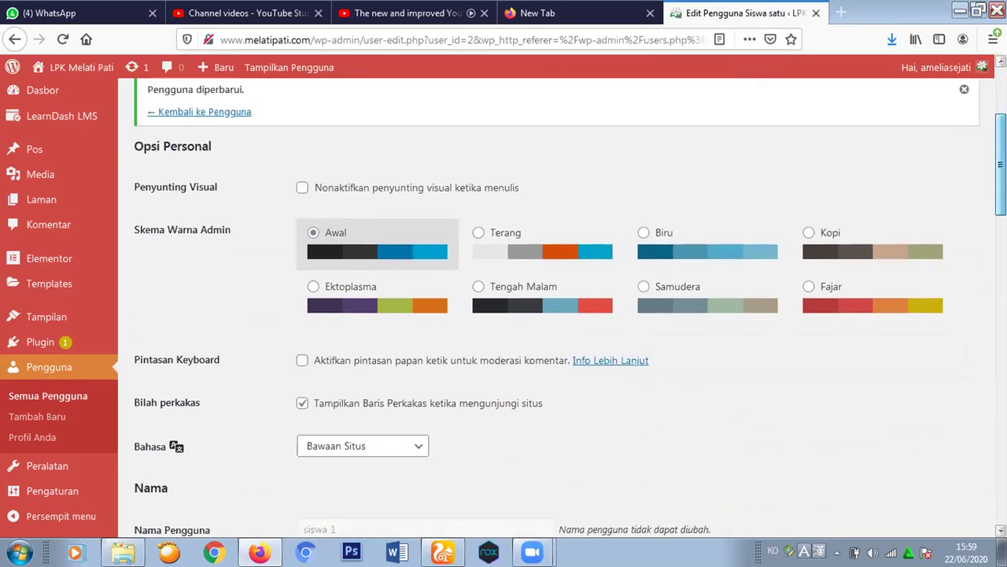
pyautogui.scroll(-2, 557, 307)
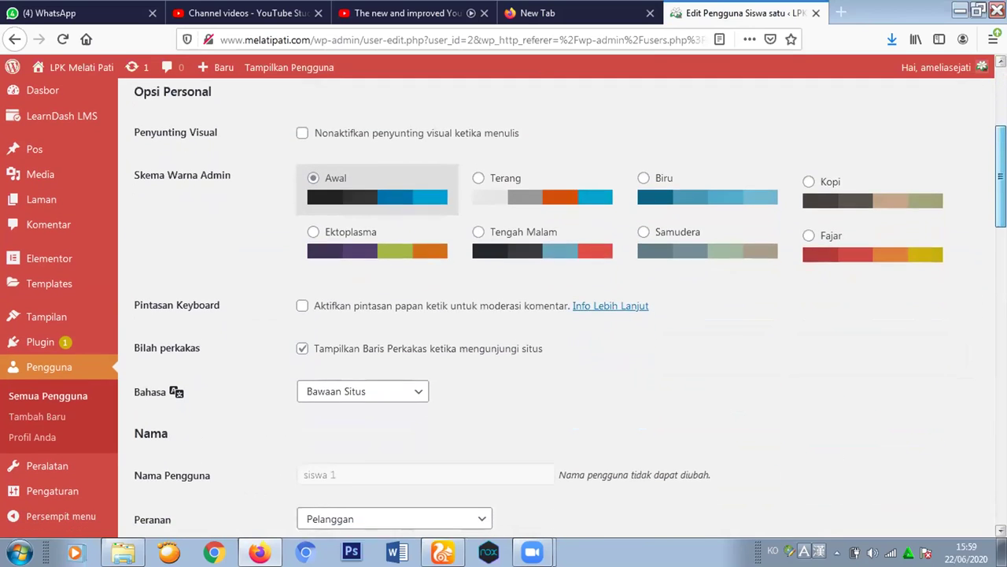
pyautogui.scroll(-9, 557, 308)
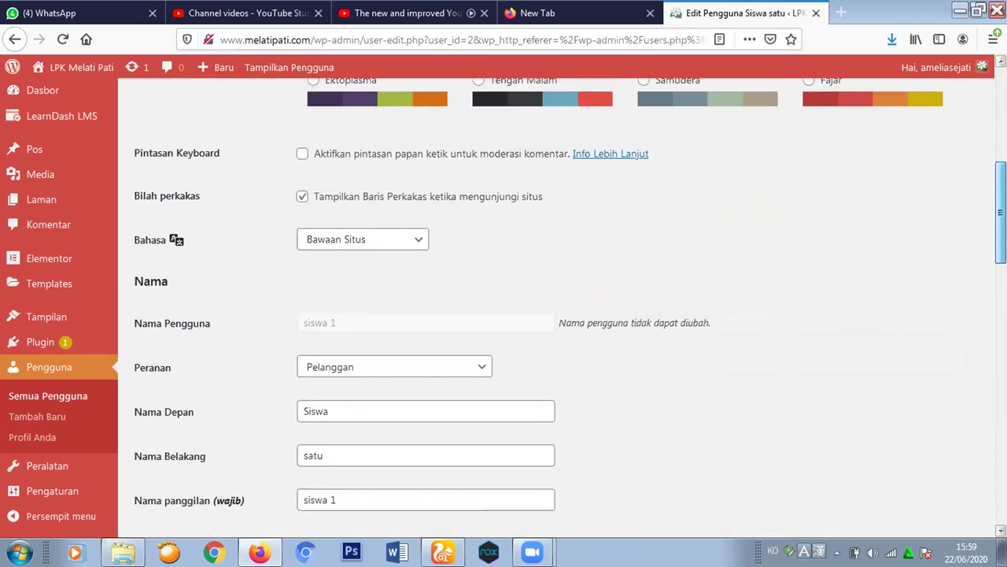
pyautogui.scroll(-7, 552, 196)
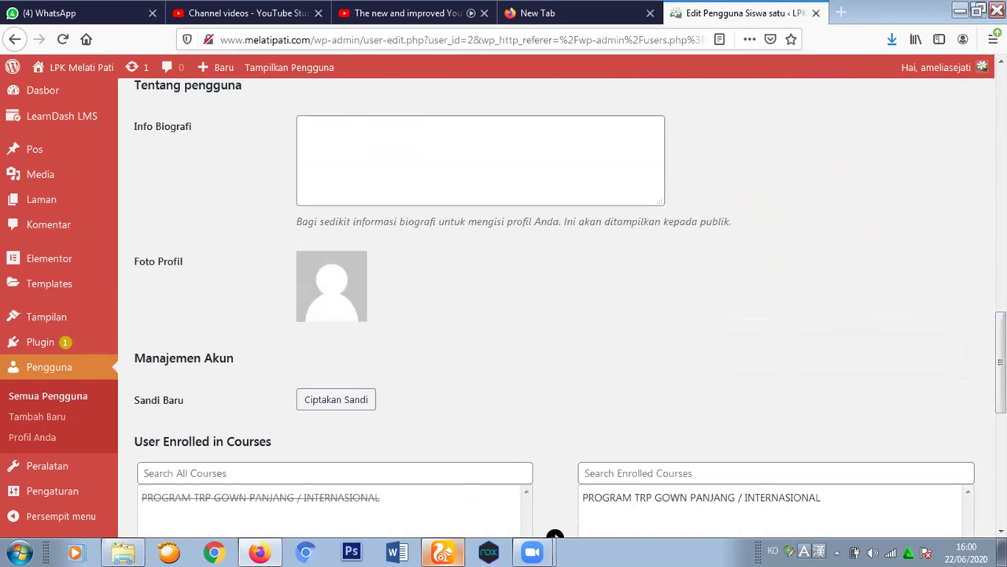
pyautogui.click(409, 541)
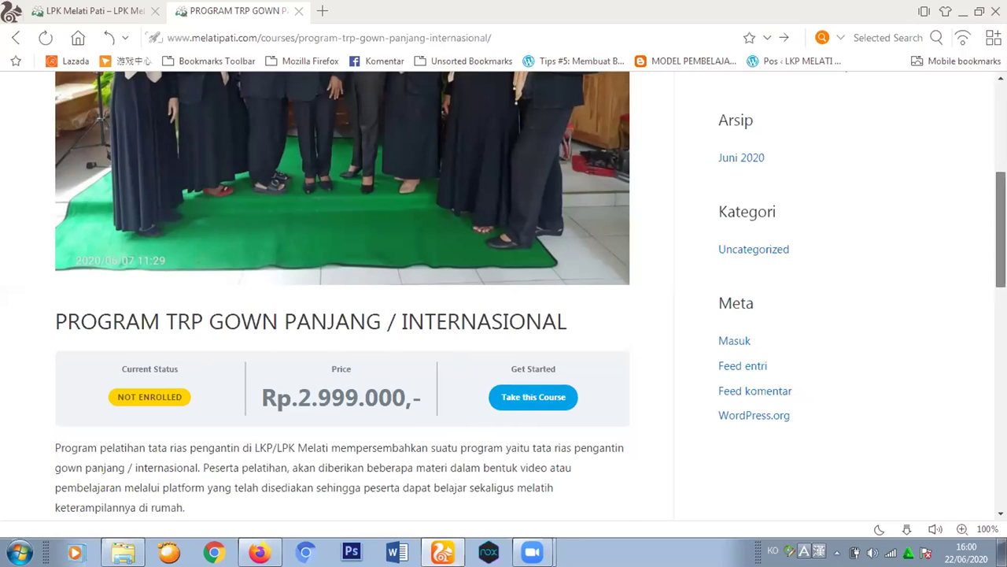
# Open the empty Akun Siswa page on the LPK Melati site, then return to the WordPress admin.
pyautogui.scroll(2, 772, 200)
pyautogui.scroll(4, 503, 296)
pyautogui.scroll(-9, 504, 296)
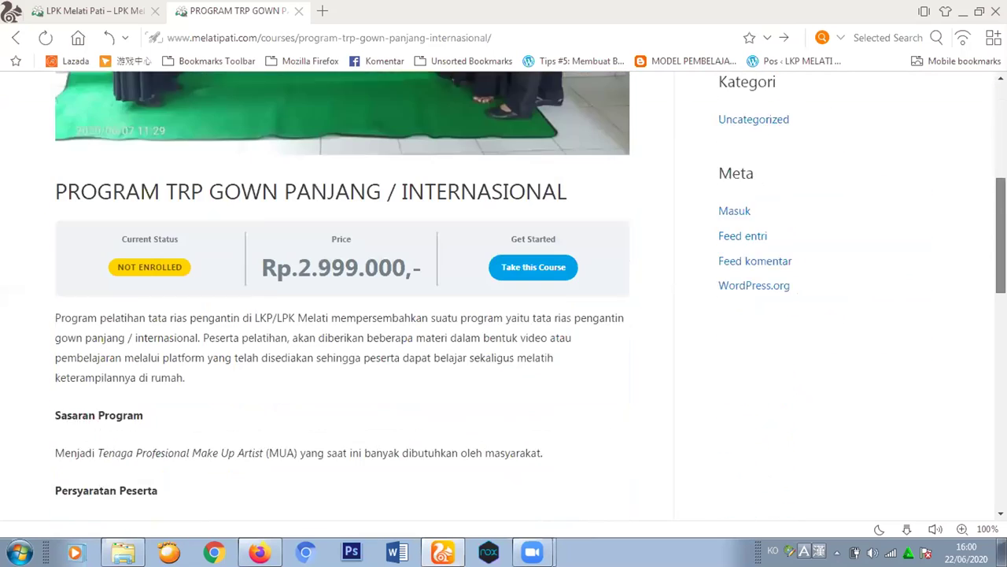
pyautogui.scroll(1, 425, 296)
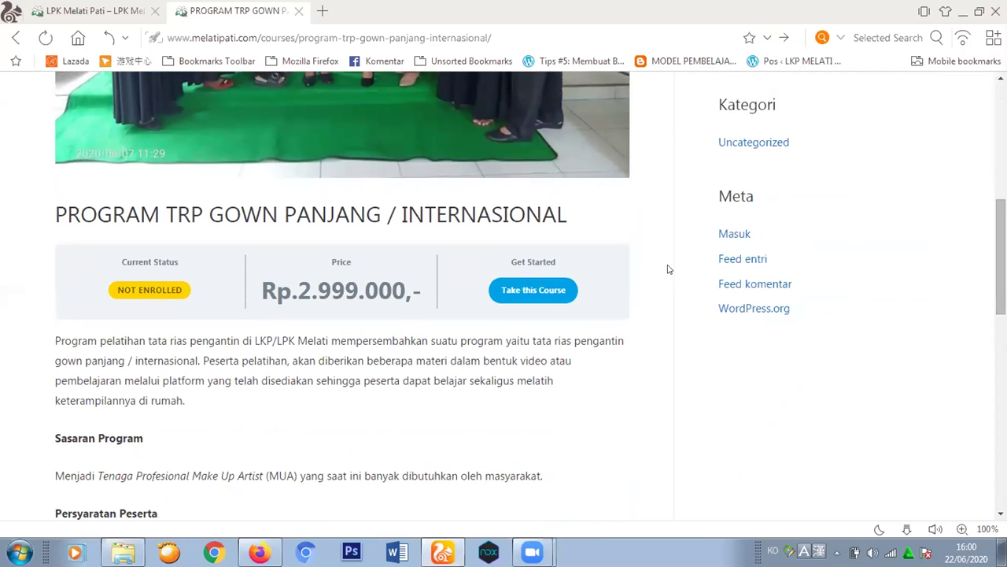
pyautogui.scroll(5, 1002, 251)
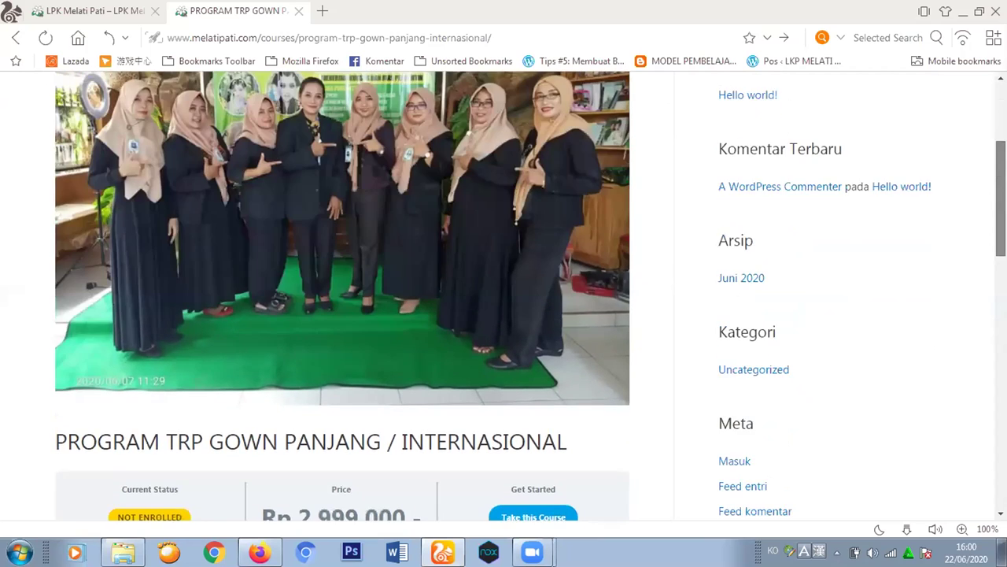
pyautogui.scroll(3, 1001, 252)
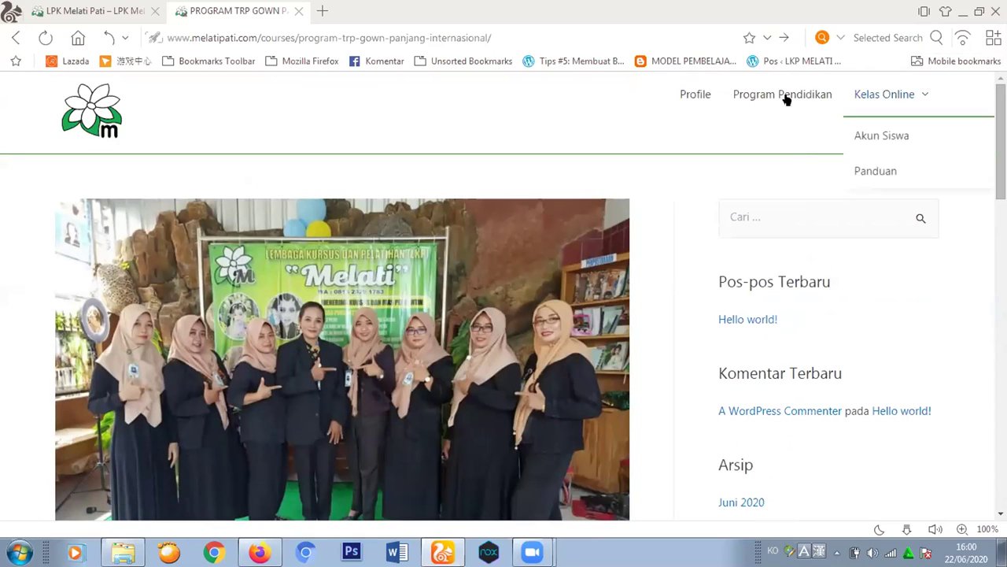
pyautogui.click(892, 139)
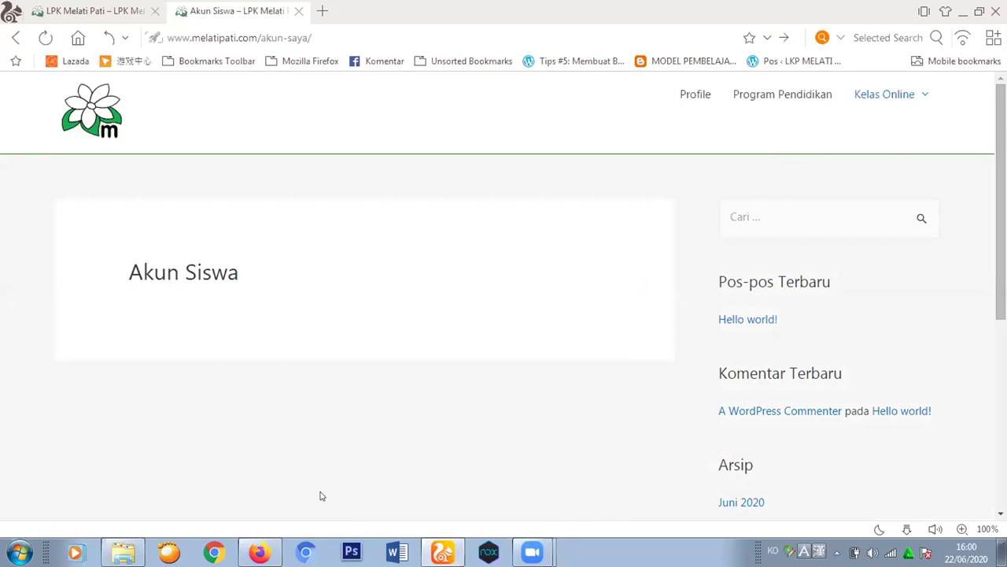
pyautogui.click(258, 552)
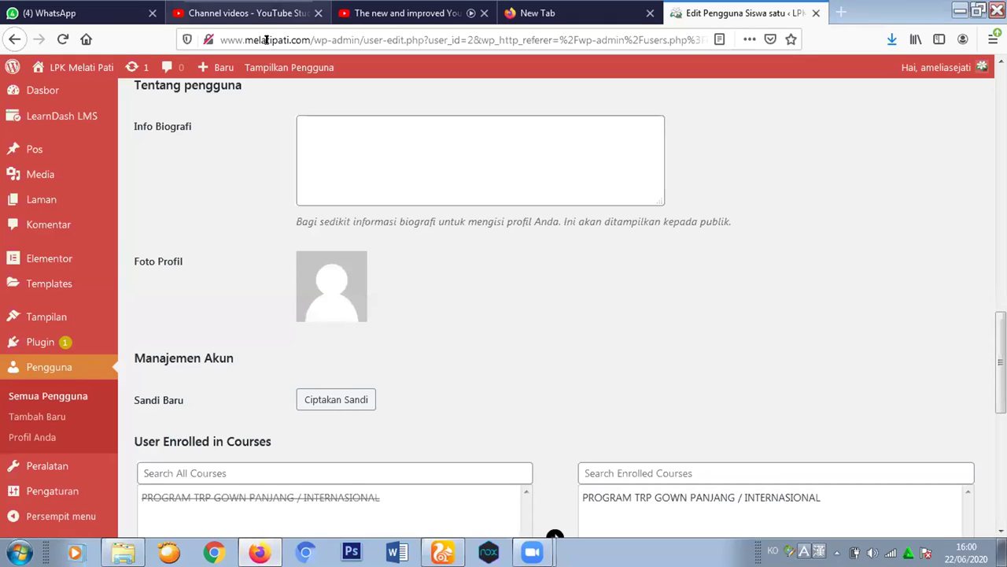
# Edit the Akun Siswa page from the Semua Laman pages list.
pyautogui.moveTo(52, 201)
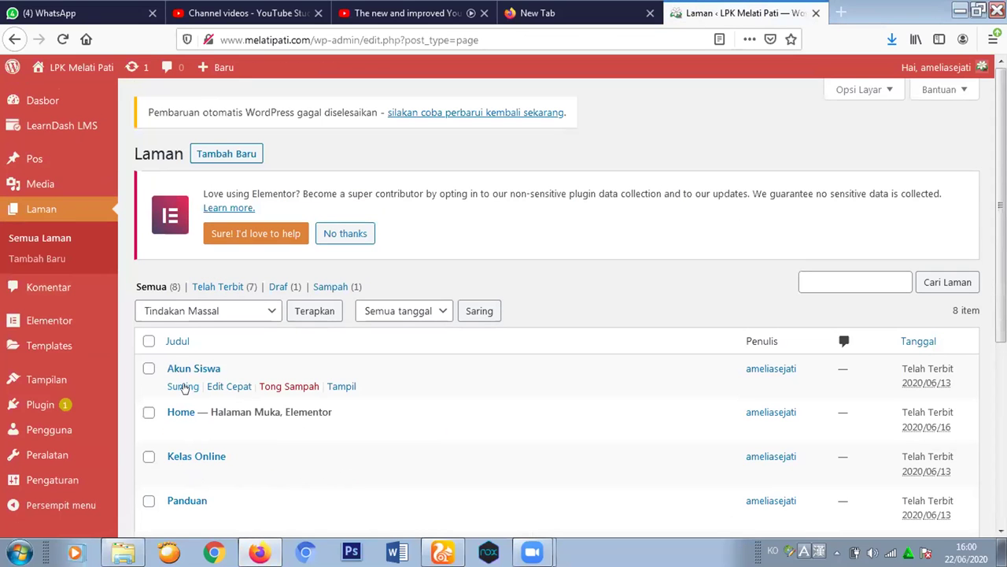
pyautogui.click(182, 386)
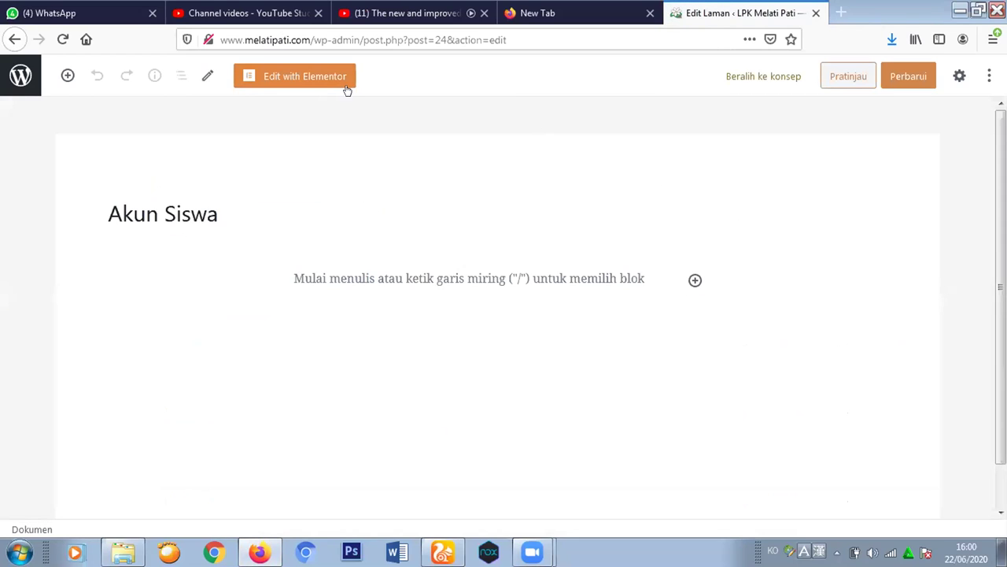
# Insert a LearnDash Login block from the LearnDash LMS Blocks category into Akun Siswa.
pyautogui.click(695, 281)
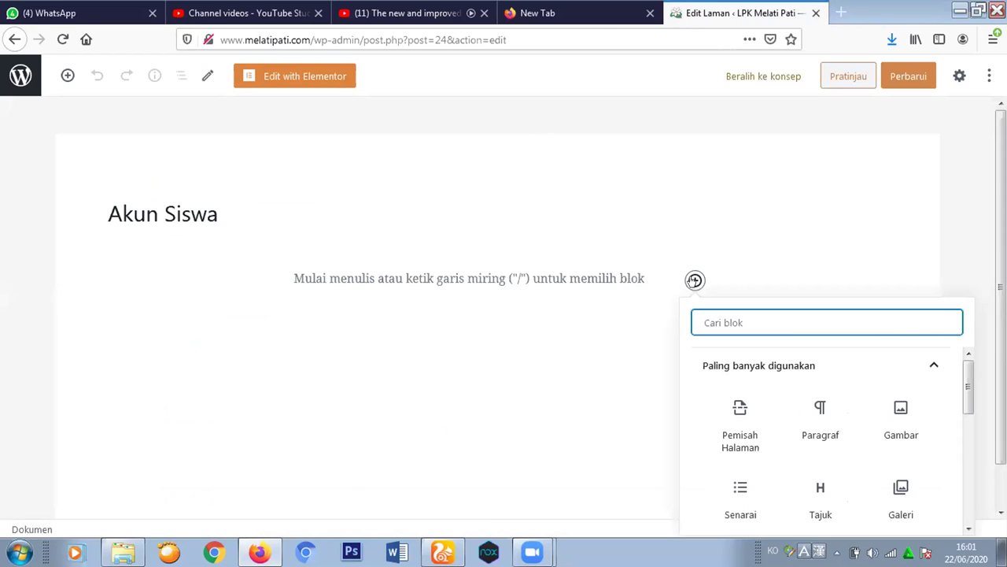
pyautogui.click(979, 337)
pyautogui.scroll(-1, 865, 315)
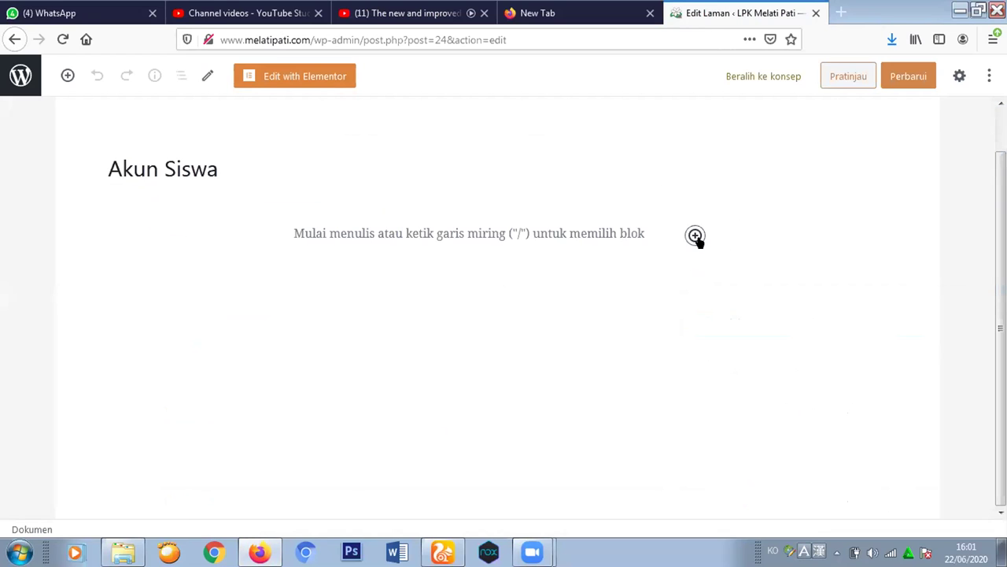
pyautogui.click(695, 236)
pyautogui.moveTo(967, 341); pyautogui.dragTo(962, 513)
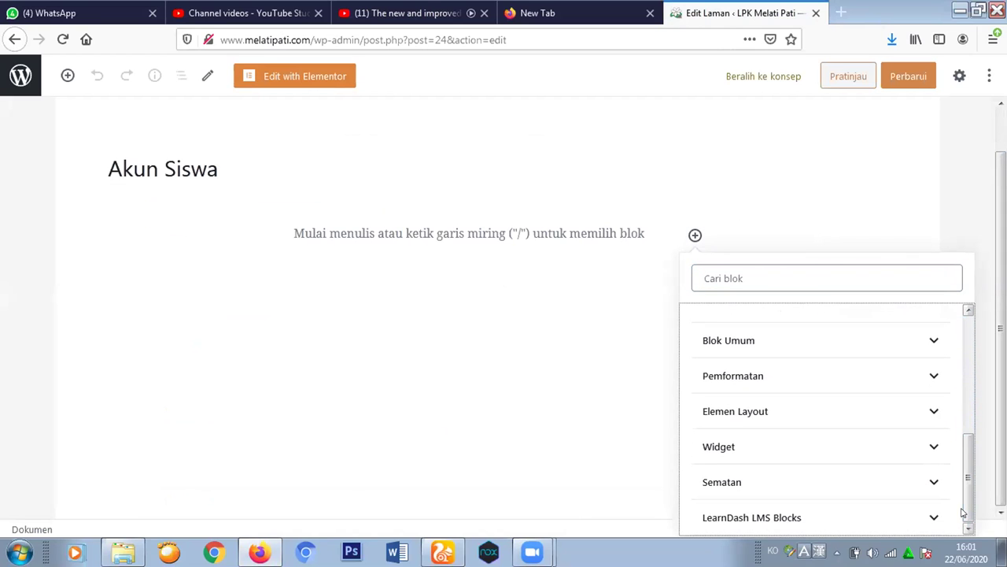
pyautogui.click(819, 519)
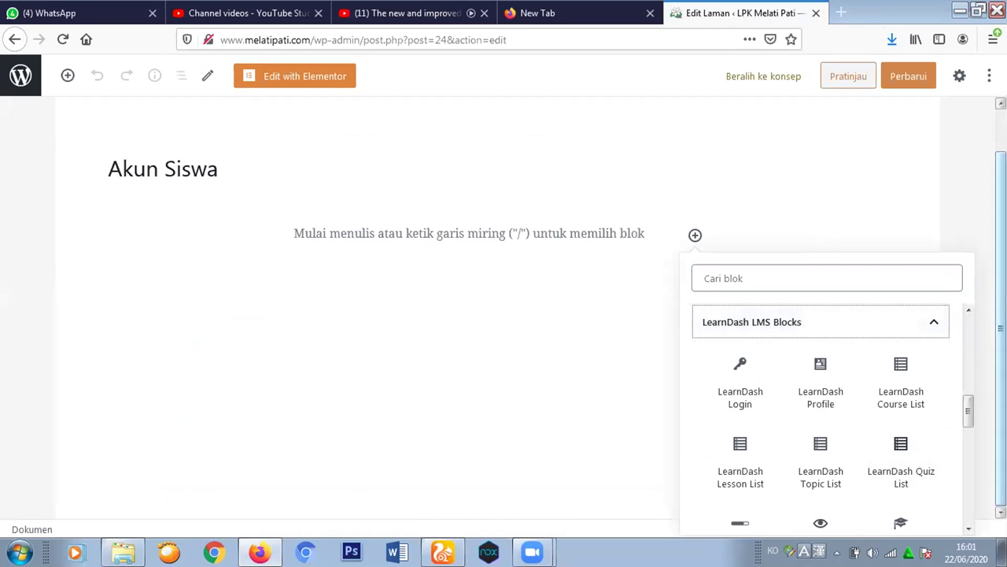
pyautogui.scroll(-2, 969, 406)
pyautogui.scroll(1, 970, 410)
pyautogui.scroll(-1, 969, 411)
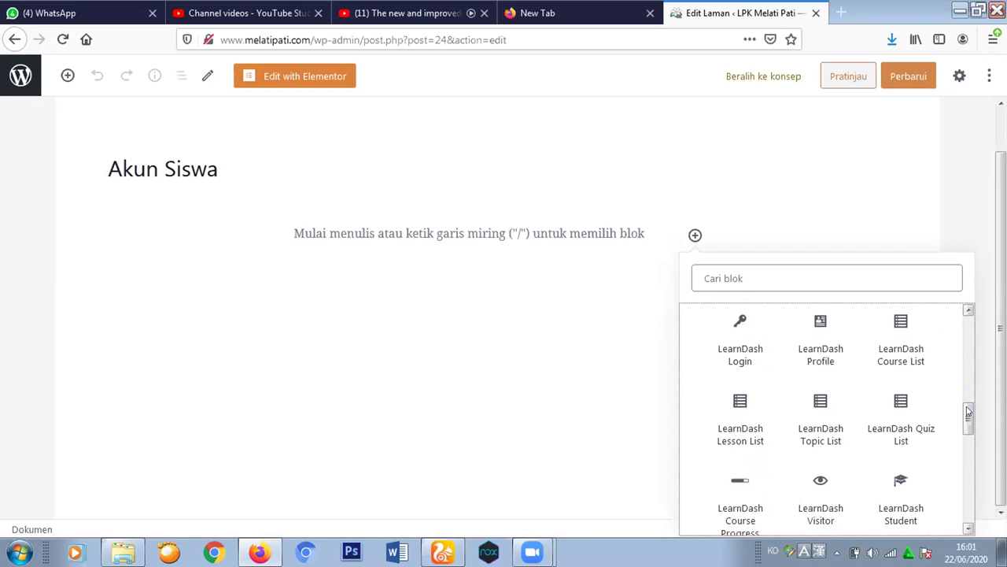
pyautogui.click(739, 355)
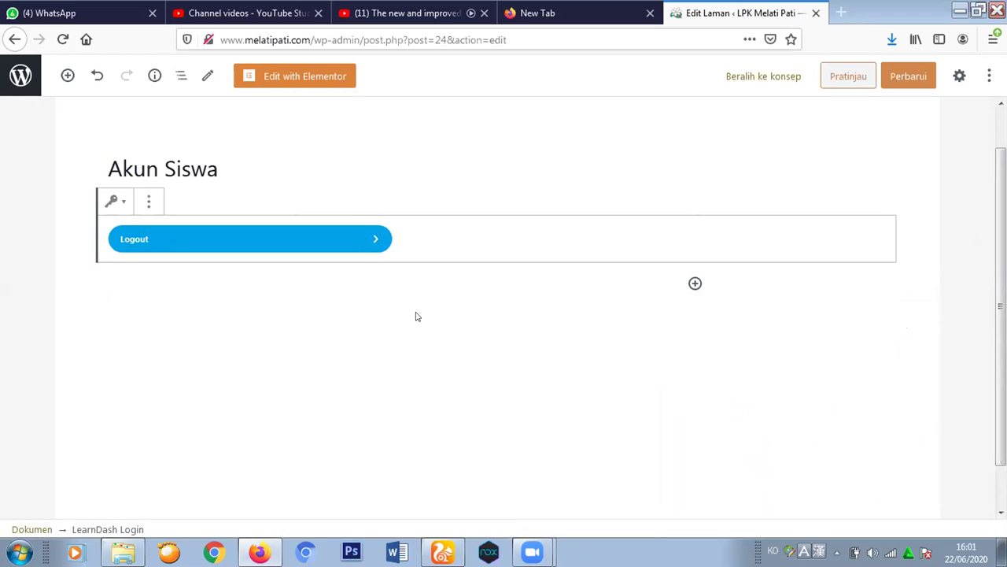
# Add a LearnDash Profile block below the LearnDash Login block.
pyautogui.click(696, 284)
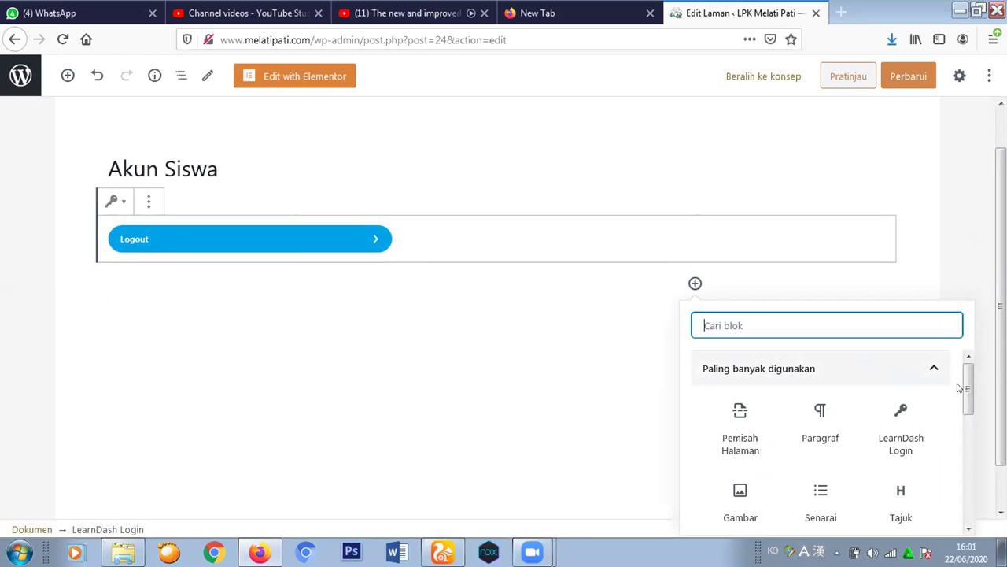
pyautogui.moveTo(969, 386); pyautogui.dragTo(963, 501)
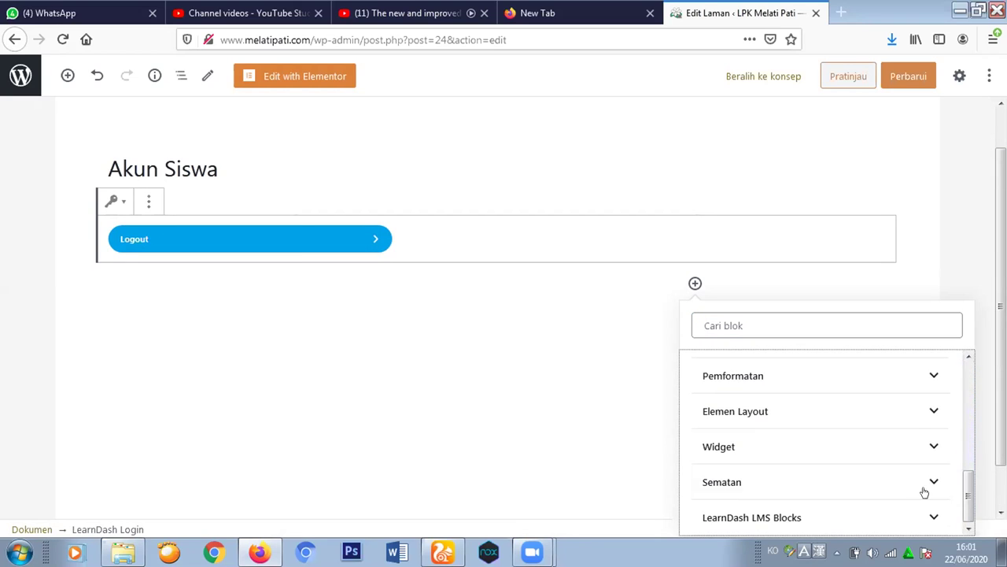
pyautogui.click(902, 517)
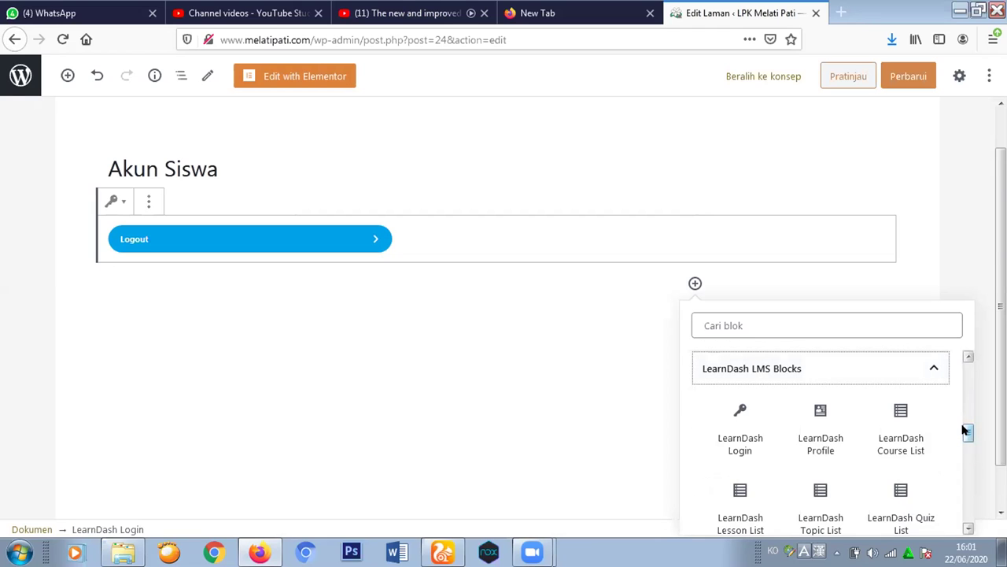
pyautogui.moveTo(968, 432); pyautogui.dragTo(967, 443)
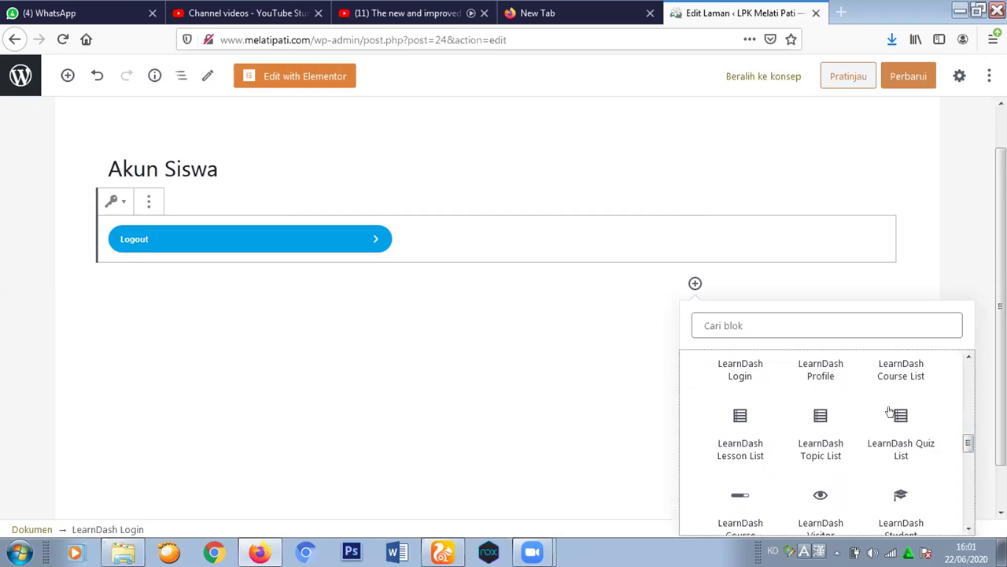
pyautogui.click(821, 373)
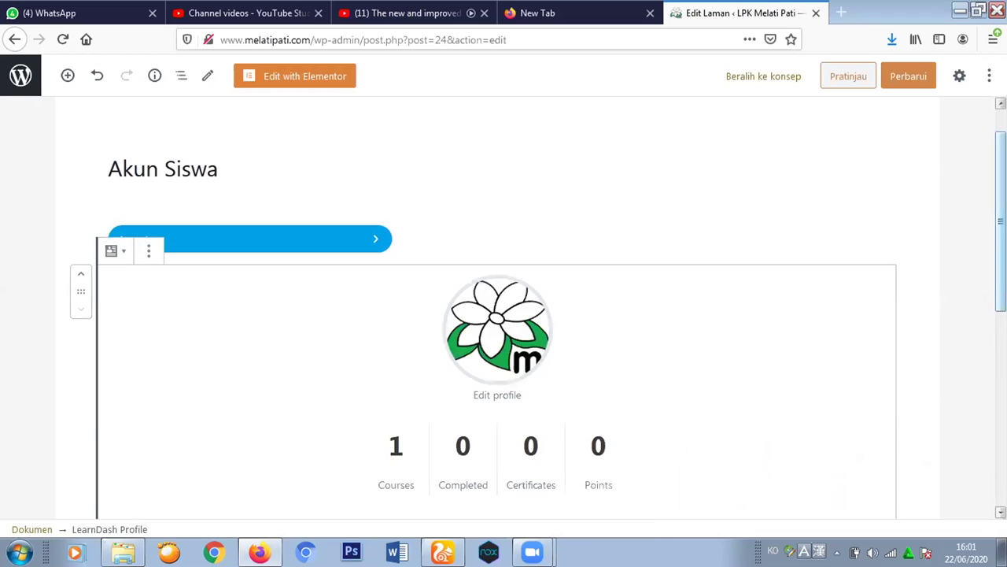
pyautogui.scroll(-4, 983, 163)
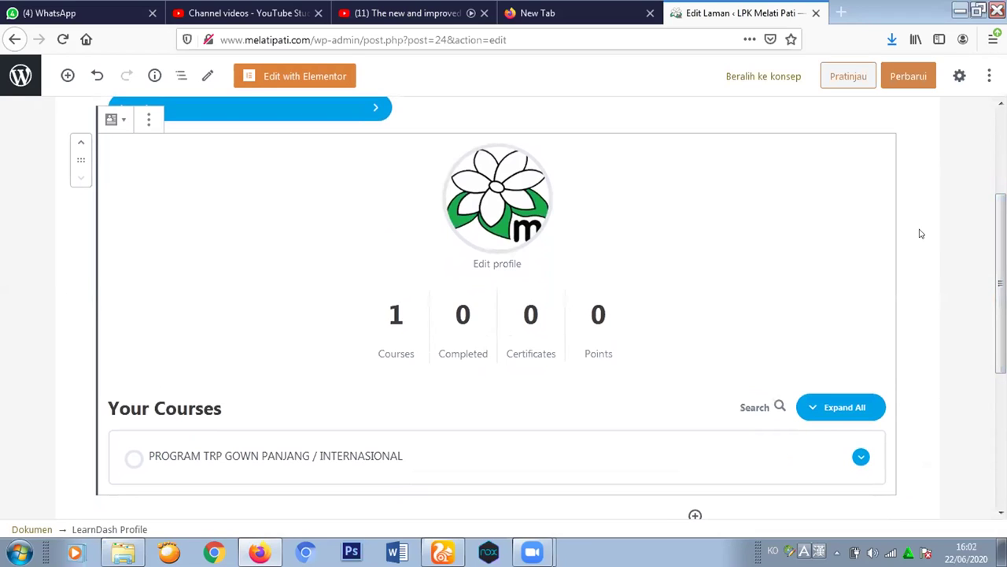
pyautogui.scroll(3, 993, 138)
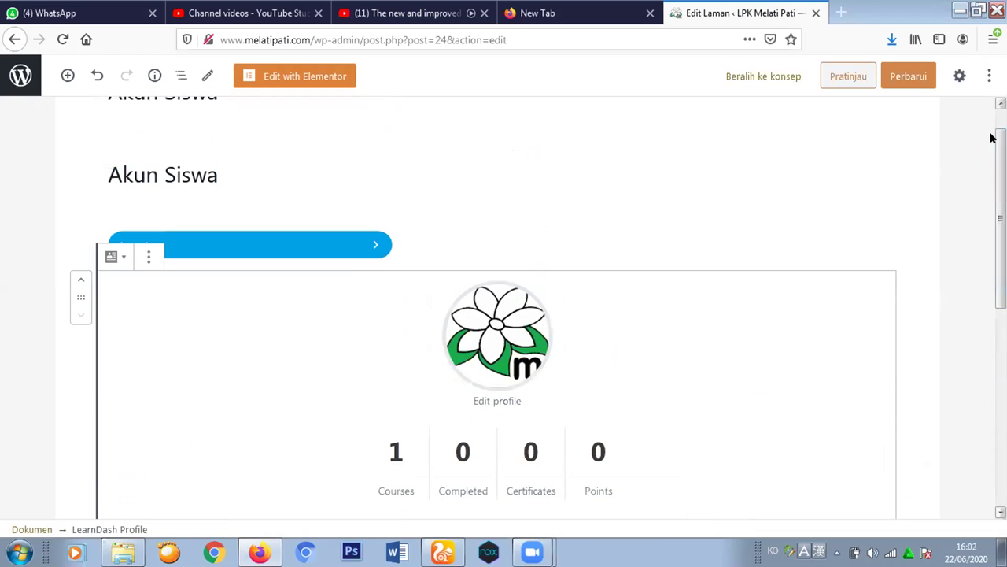
# Save the updated Akun Siswa page with Perbarui.
pyautogui.click(892, 76)
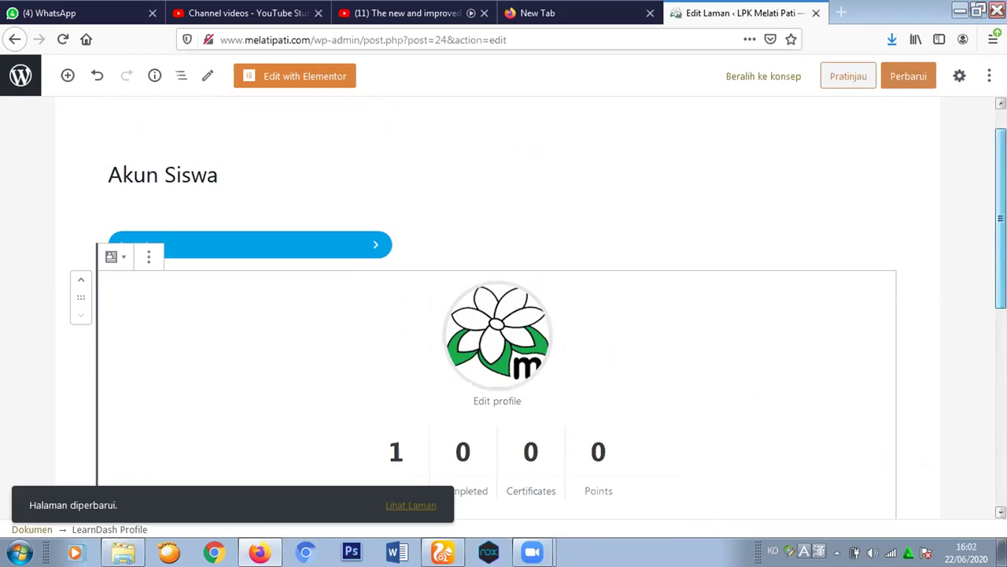
pyautogui.scroll(-3, 665, 306)
pyautogui.moveTo(443, 552)
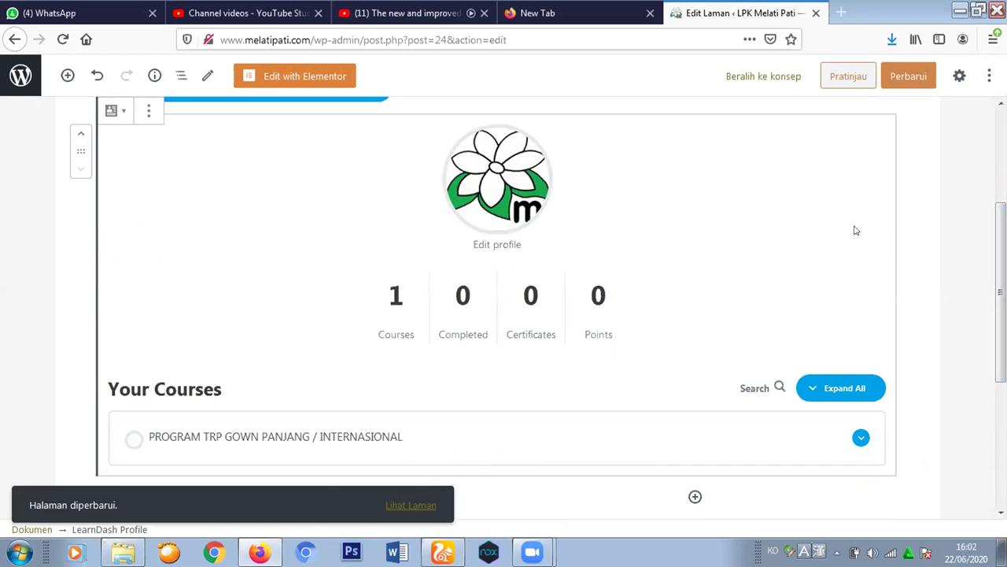
pyautogui.scroll(-2, 693, 389)
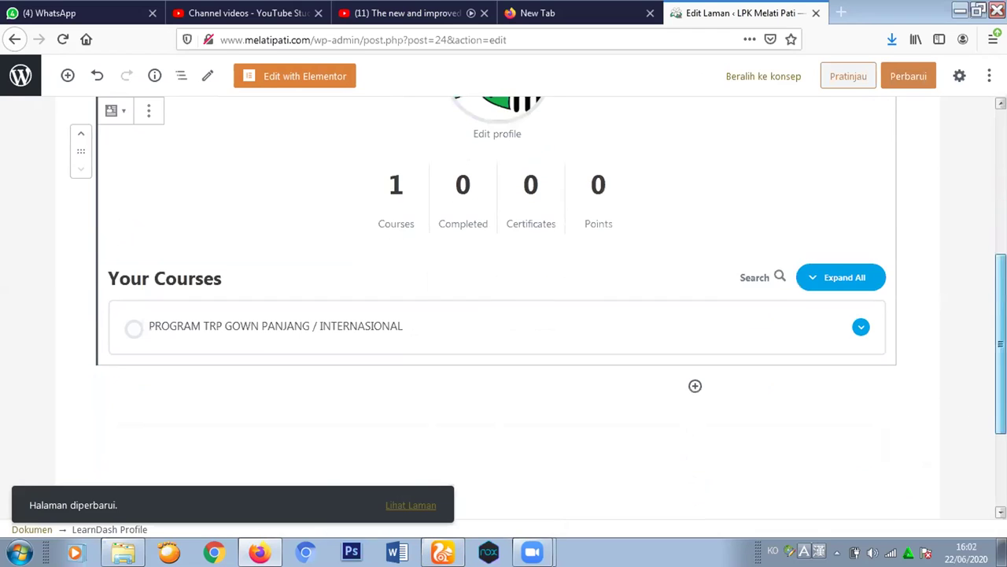
# Browse the LearnDash LMS blocks again and close the inserter without adding anything.
pyautogui.click(695, 386)
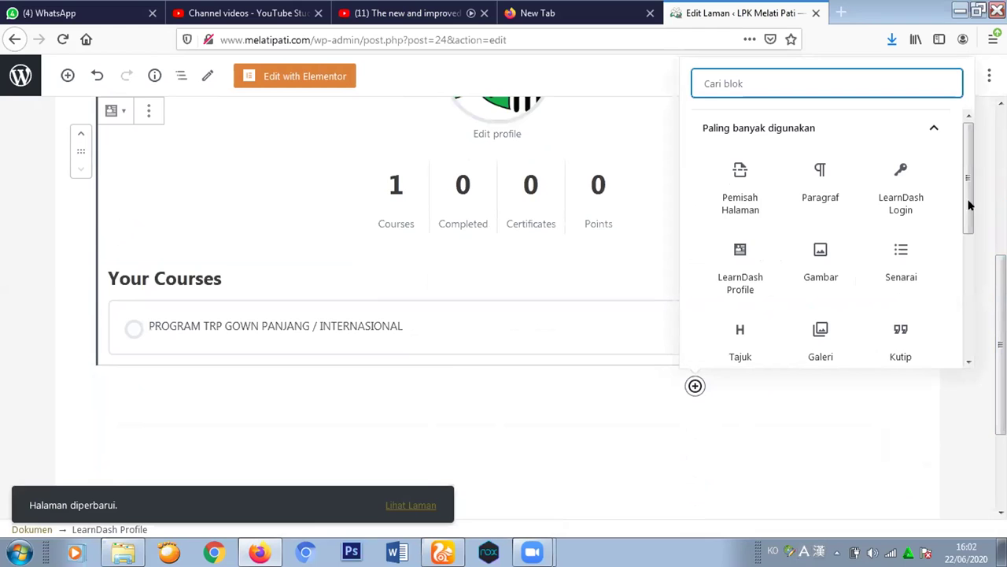
pyautogui.moveTo(968, 203); pyautogui.dragTo(969, 320)
pyautogui.click(907, 350)
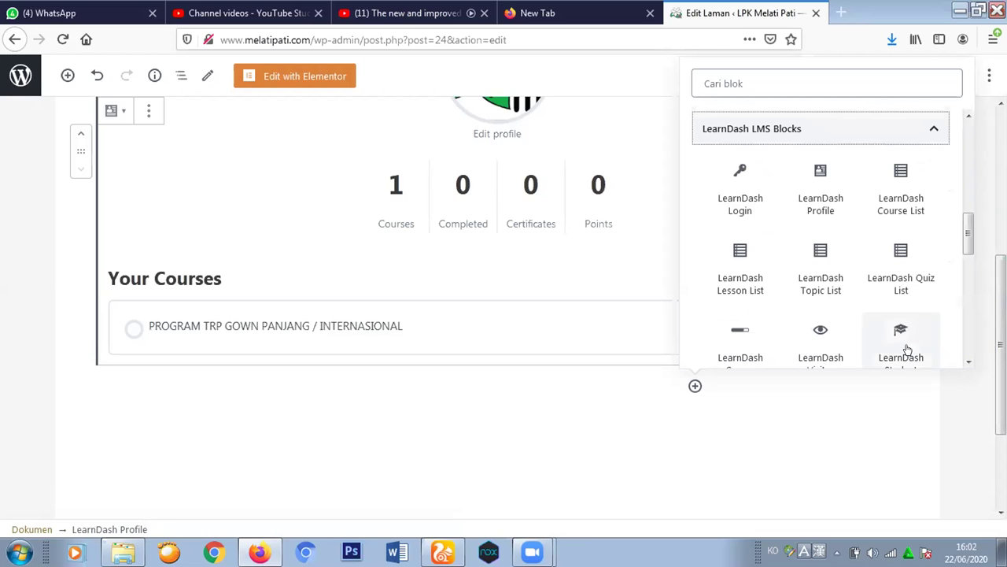
pyautogui.moveTo(969, 230)
pyautogui.mouseDown()
pyautogui.moveTo(964, 218)
pyautogui.moveTo(969, 304)
pyautogui.moveTo(963, 214)
pyautogui.moveTo(965, 238)
pyautogui.mouseUp()
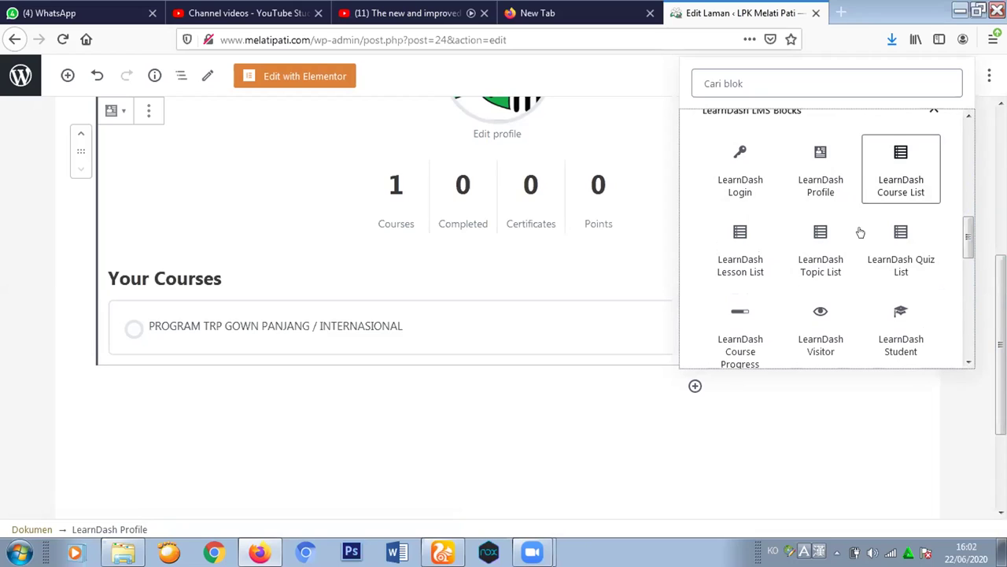
pyautogui.click(840, 396)
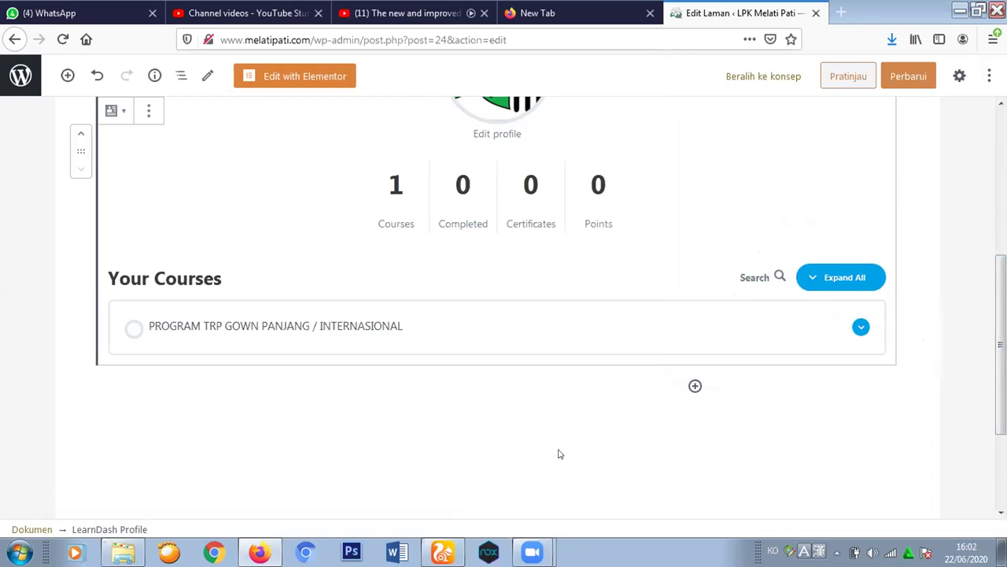
# Reload the Akun Siswa page in UC Browser to see the saved changes.
pyautogui.moveTo(442, 551)
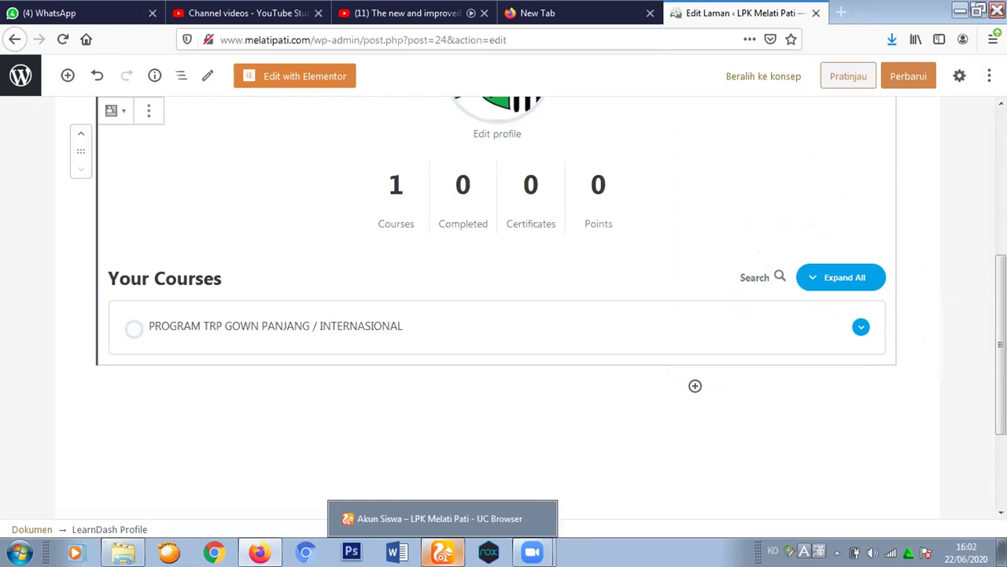
pyautogui.click(439, 518)
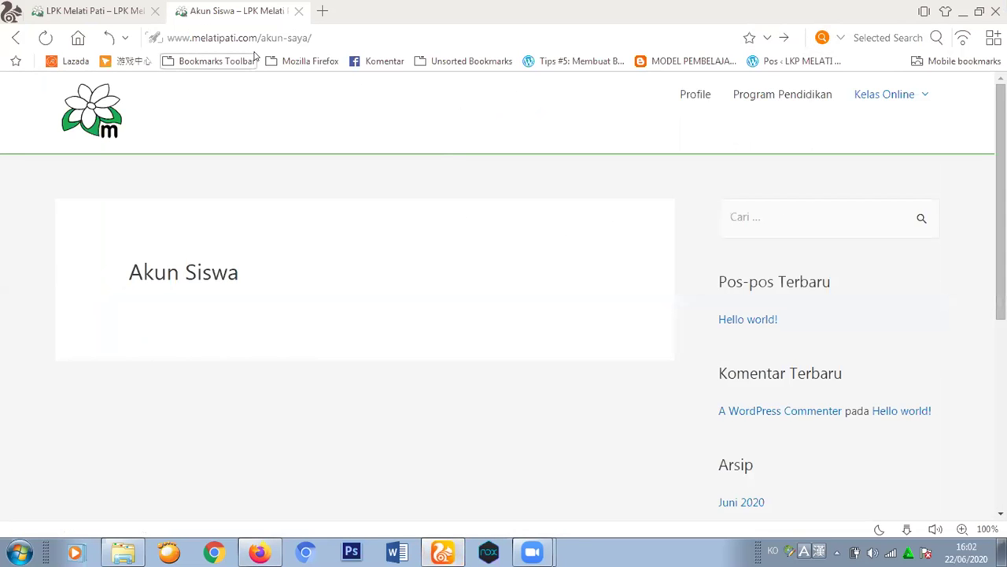
pyautogui.press('F5')
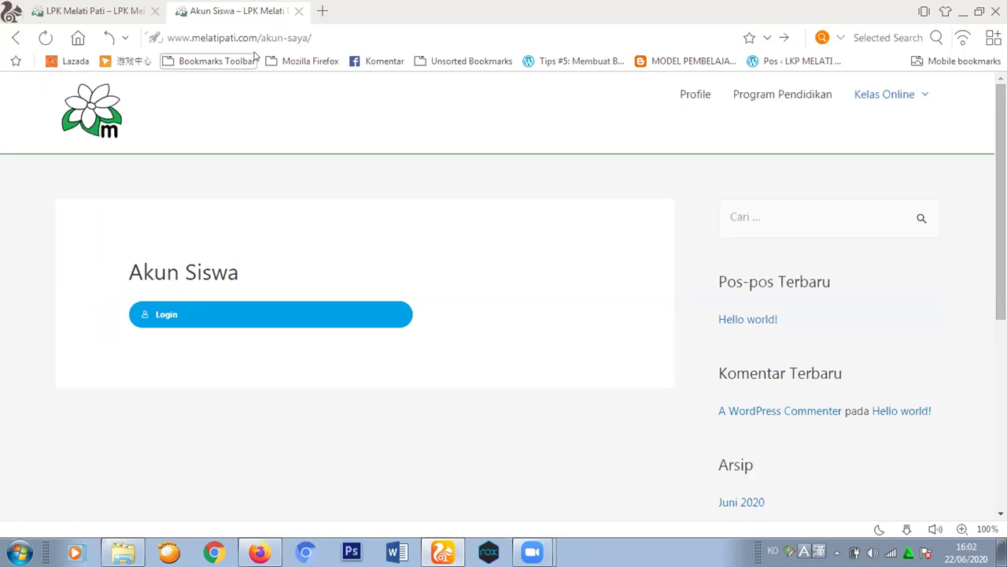
# Log in through the site's login form with the student's username and password.
pyautogui.click(303, 319)
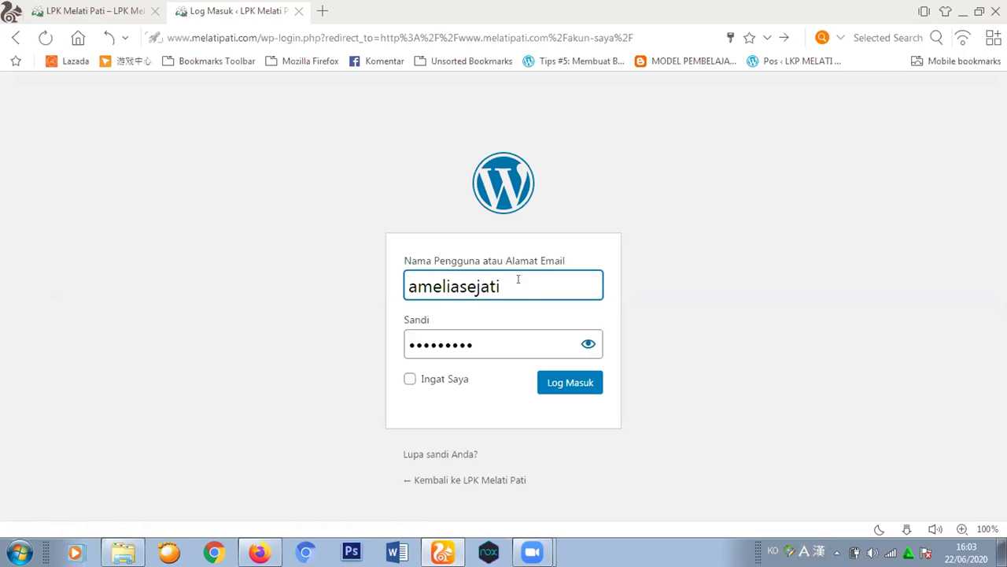
pyautogui.moveTo(505, 283); pyautogui.dragTo(372, 291)
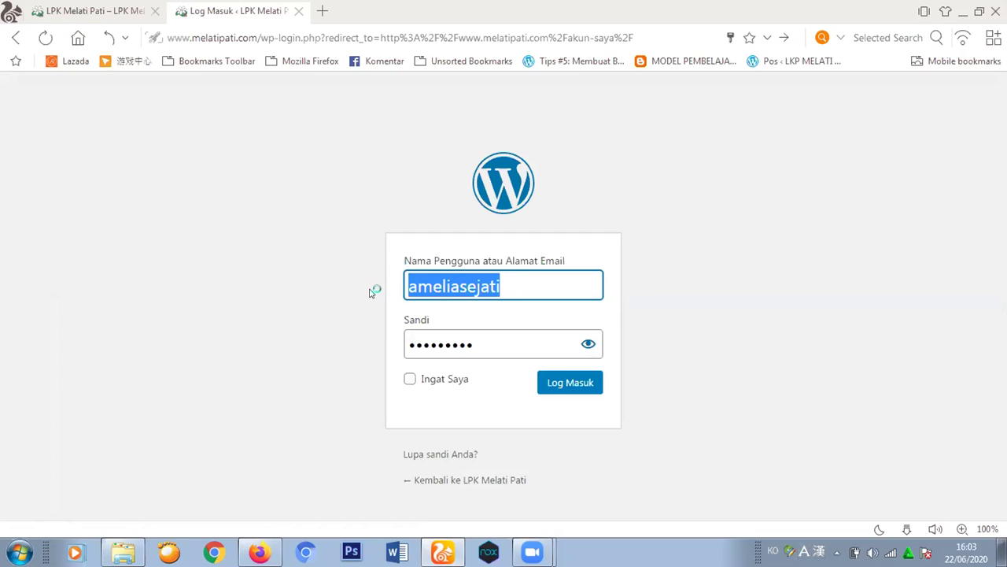
pyautogui.write('siswa')
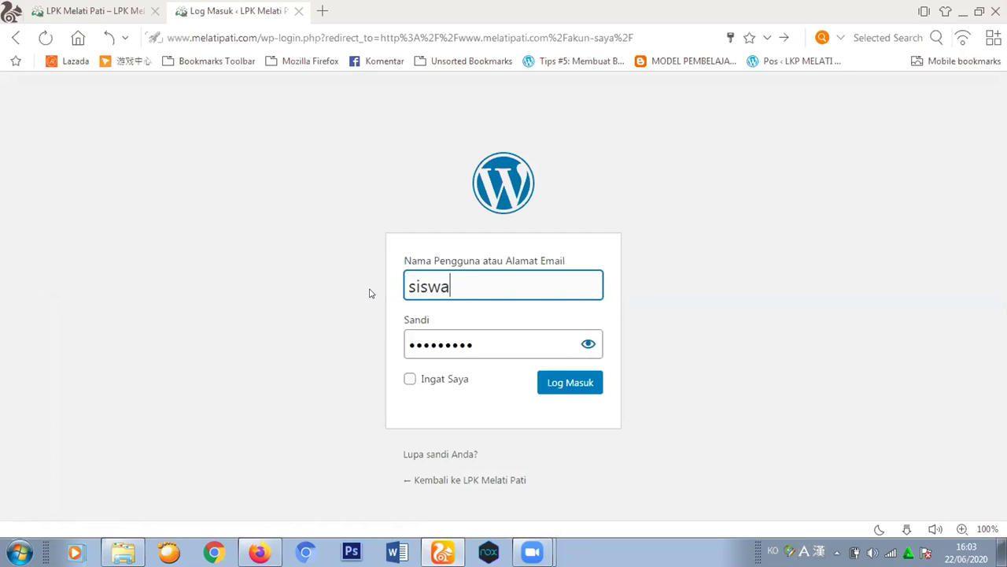
pyautogui.write(' 1')
pyautogui.moveTo(478, 341); pyautogui.dragTo(374, 329)
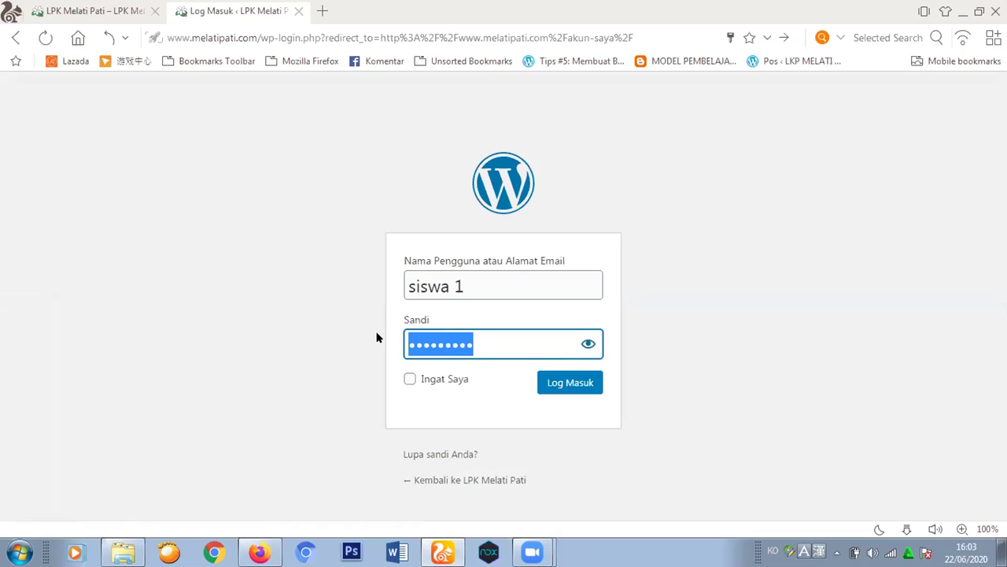
pyautogui.click(546, 385)
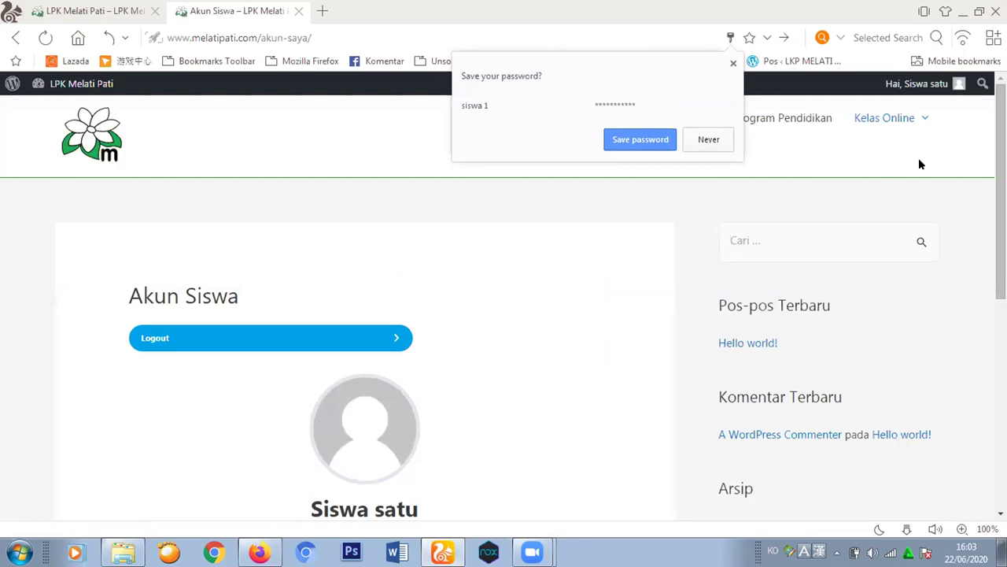
# Expand the gown course row under Your Courses to show 0% complete, 0/25 steps.
pyautogui.moveTo(1001, 189); pyautogui.dragTo(1001, 236)
pyautogui.scroll(-3, 495, 312)
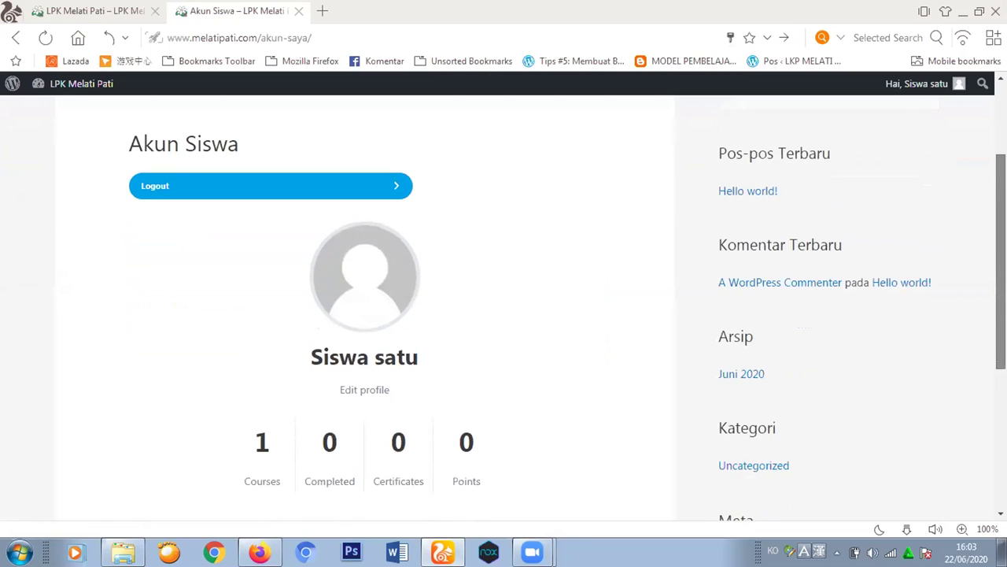
pyautogui.scroll(-3, 495, 313)
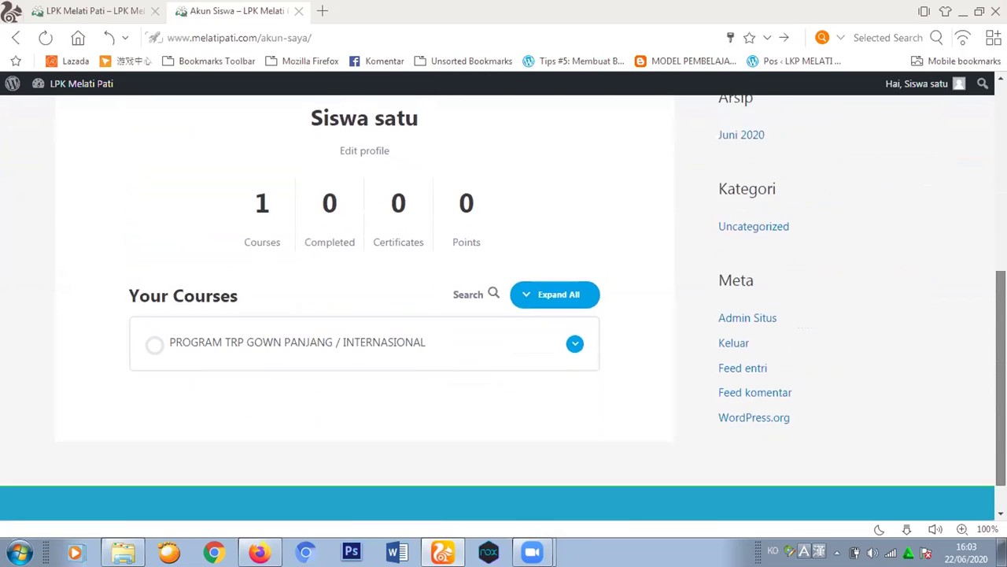
pyautogui.scroll(1, 988, 370)
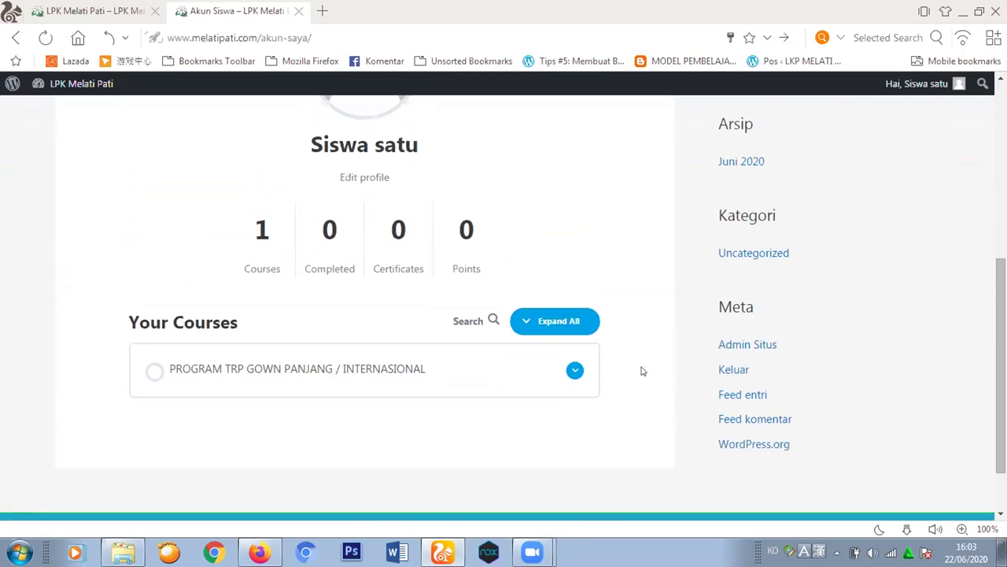
pyautogui.click(573, 370)
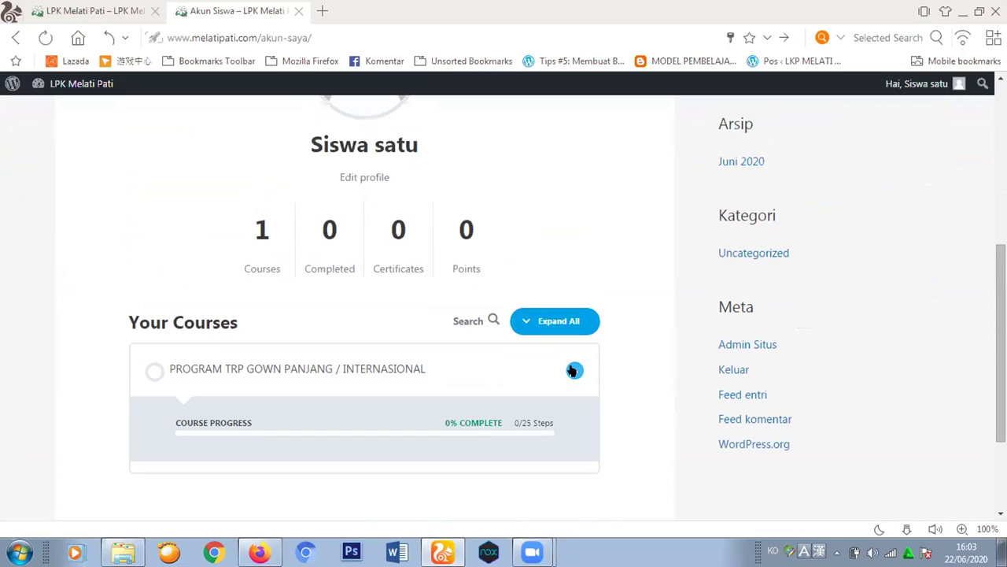
pyautogui.click(574, 370)
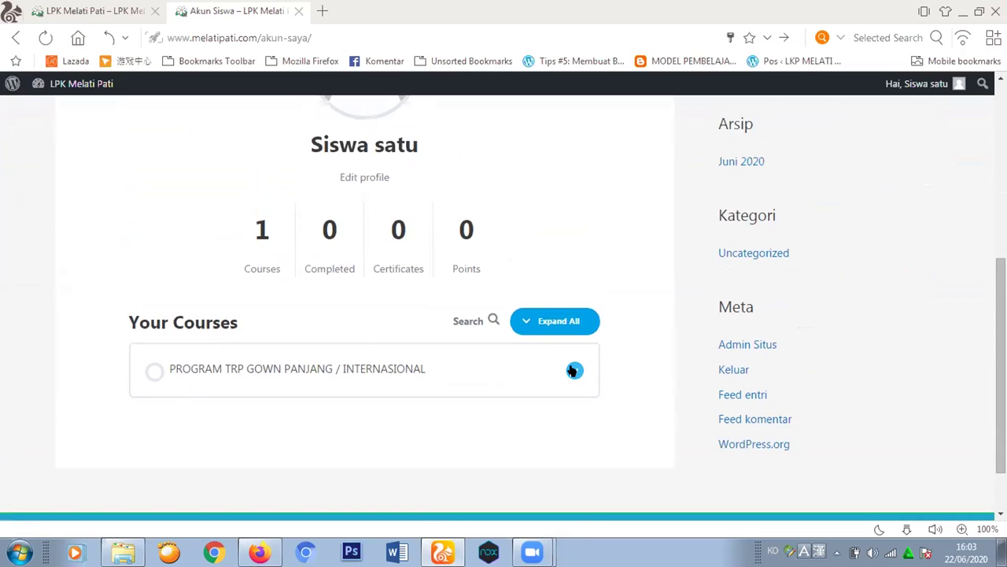
pyautogui.scroll(1, 488, 411)
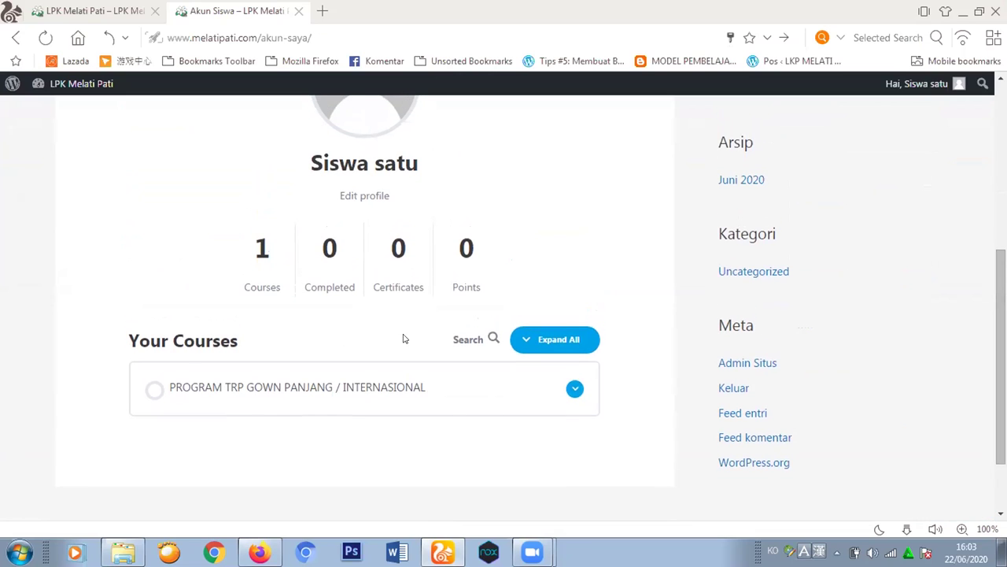
pyautogui.click(574, 389)
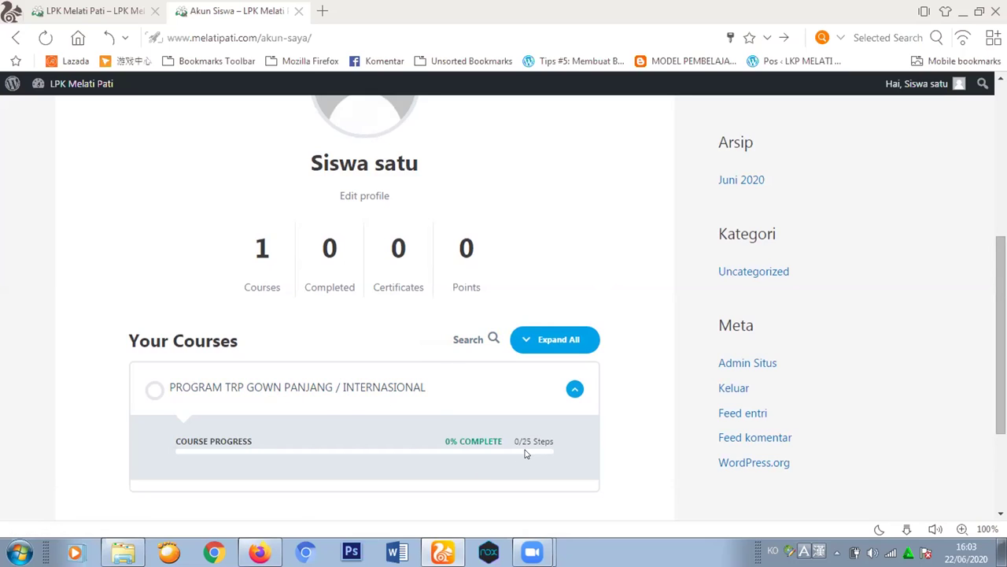
# Open the PROGRAM TRP GOWN PANJANG / INTERNASIONAL course and expand Materi 1 Merias Wajah.
pyautogui.click(358, 389)
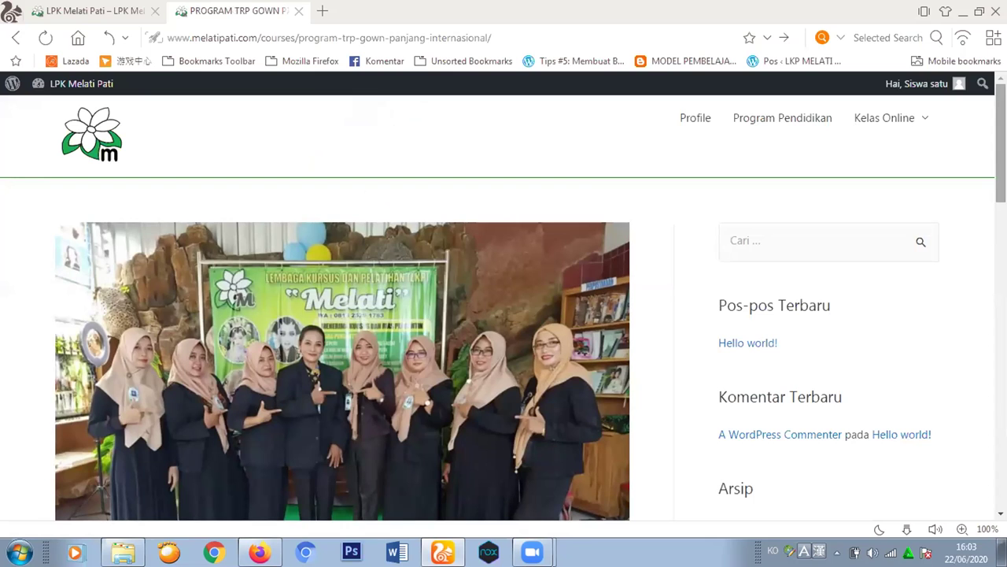
pyautogui.scroll(-10, 503, 307)
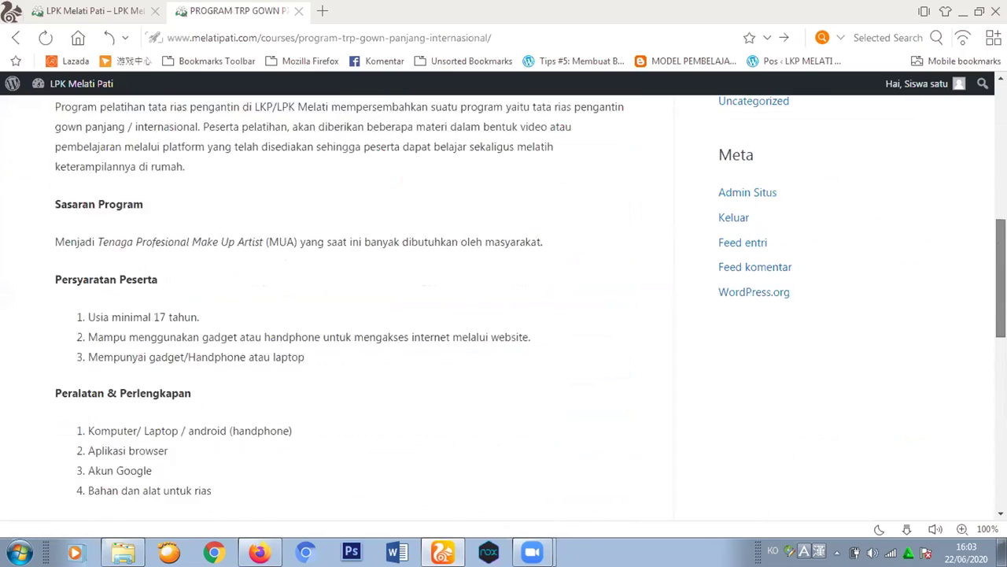
pyautogui.scroll(-4, 968, 365)
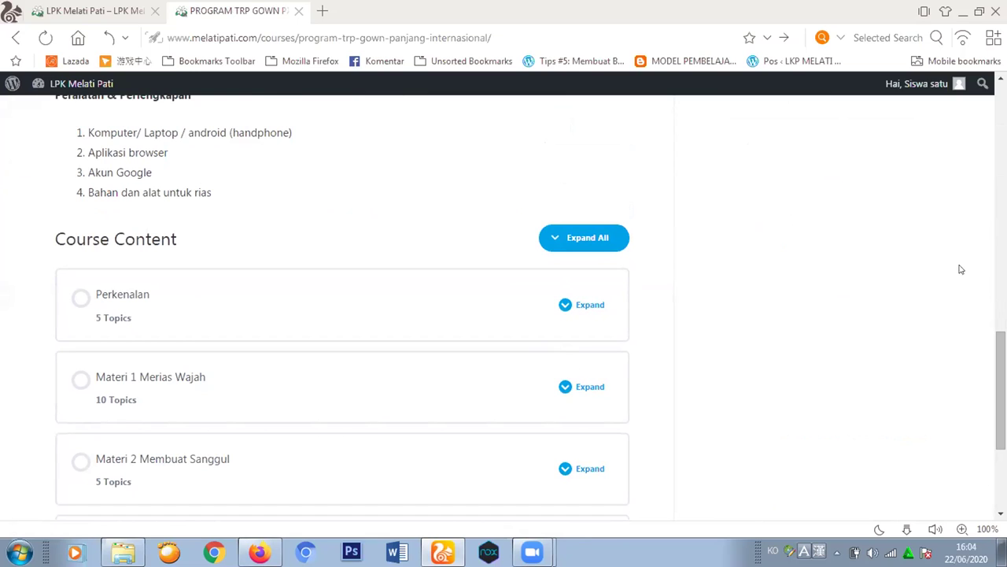
pyautogui.scroll(-2, 989, 354)
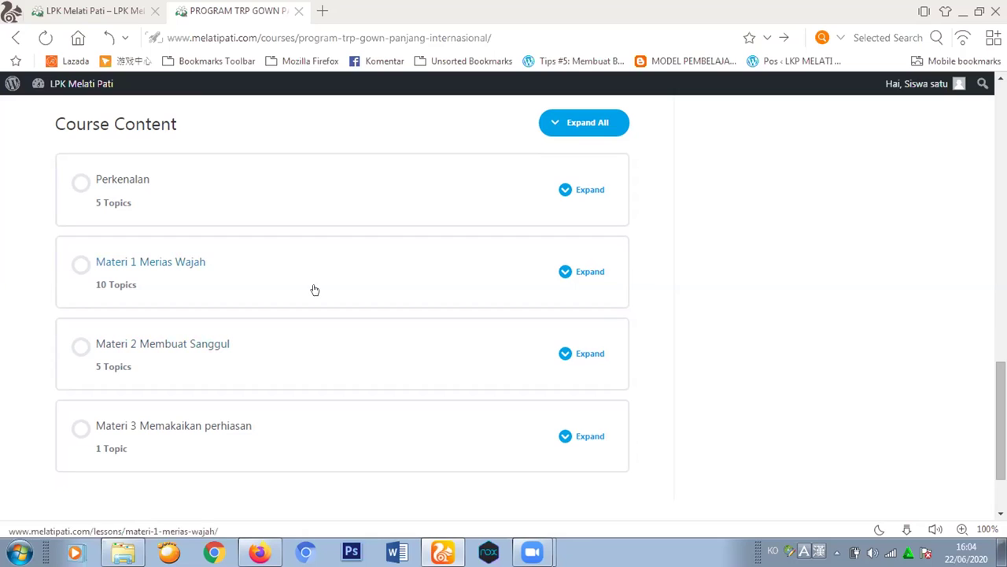
pyautogui.click(584, 272)
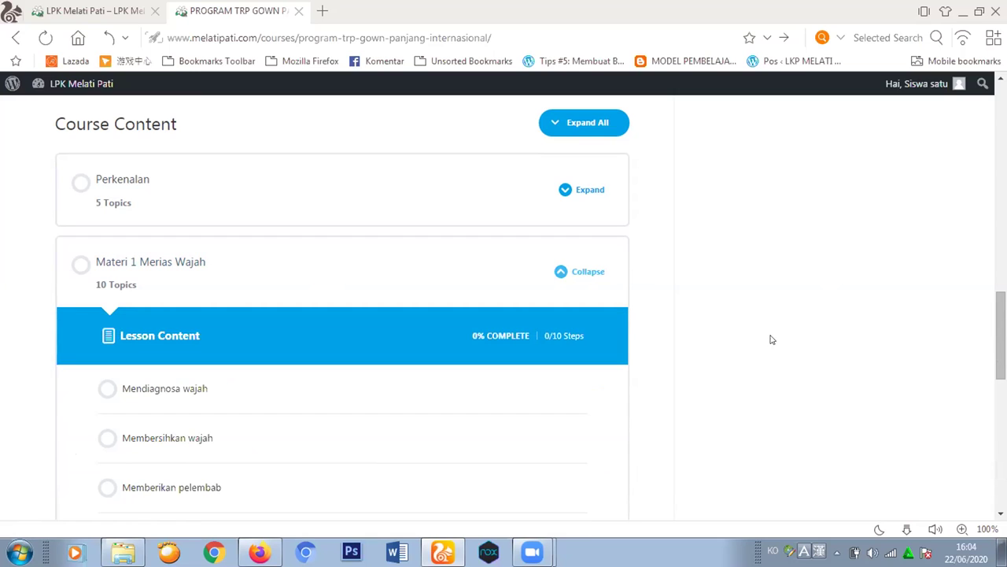
# Open the Mendiagnosa wajah topic, which asks to complete the previous lesson first.
pyautogui.scroll(-1, 1001, 335)
pyautogui.scroll(-3, 1001, 334)
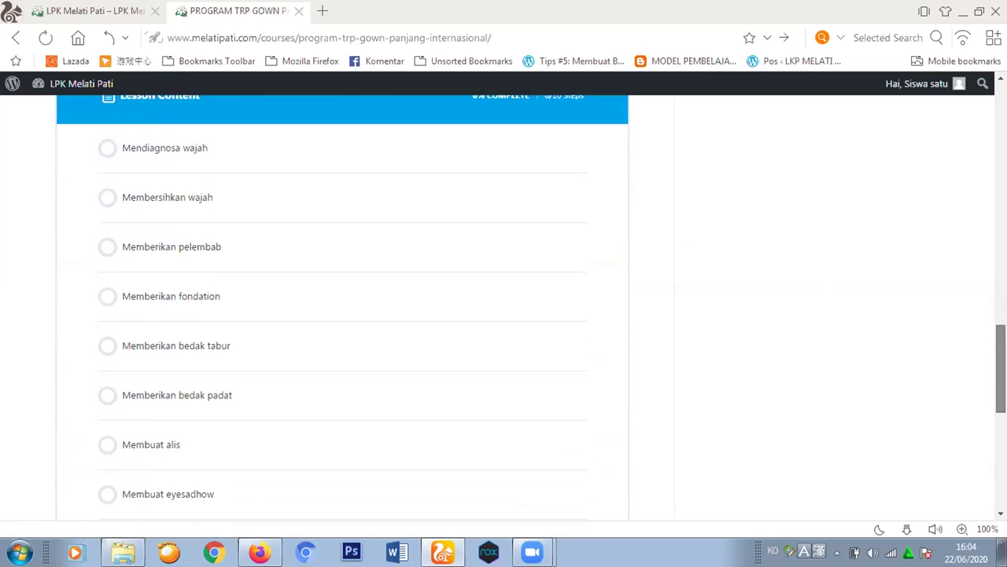
pyautogui.scroll(1, 1001, 335)
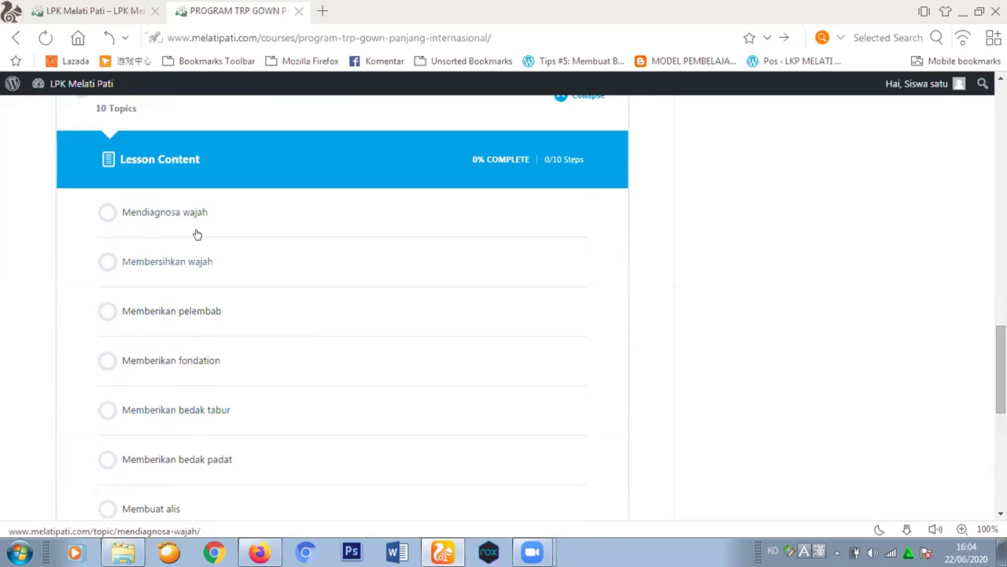
pyautogui.click(194, 224)
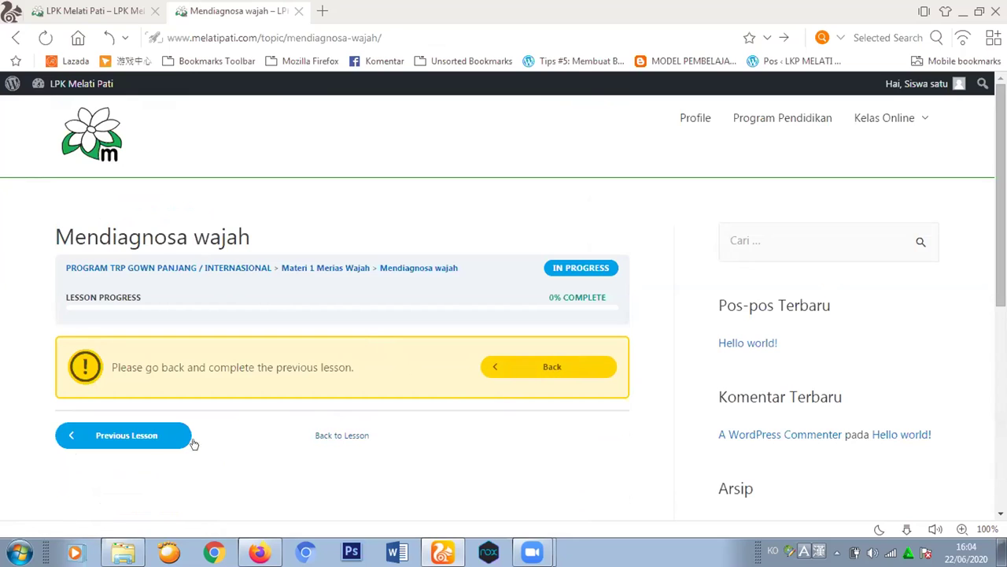
# Return to the Perkenalan lesson and review its five topics, 0/5 steps complete.
pyautogui.click(123, 433)
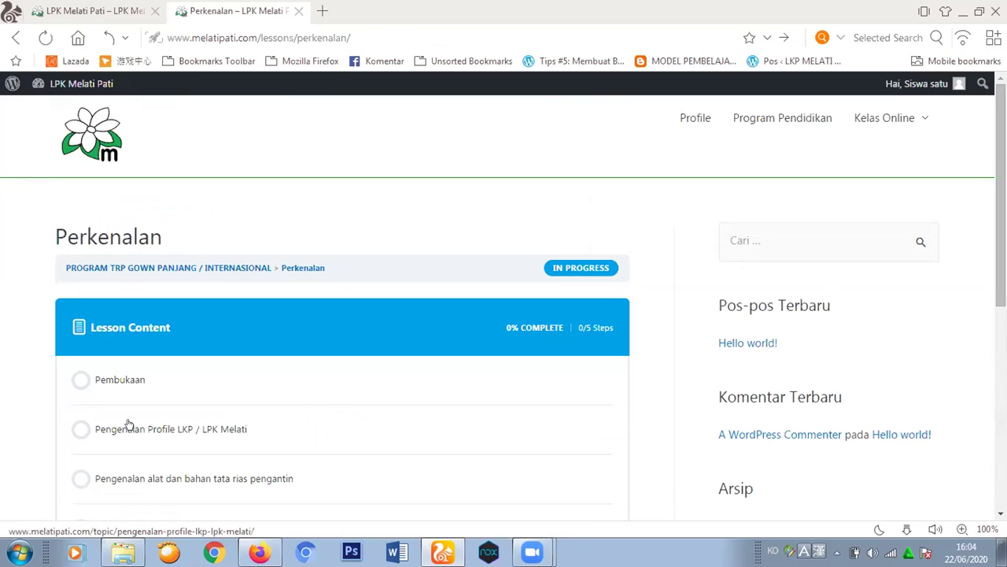
pyautogui.scroll(-2, 1002, 197)
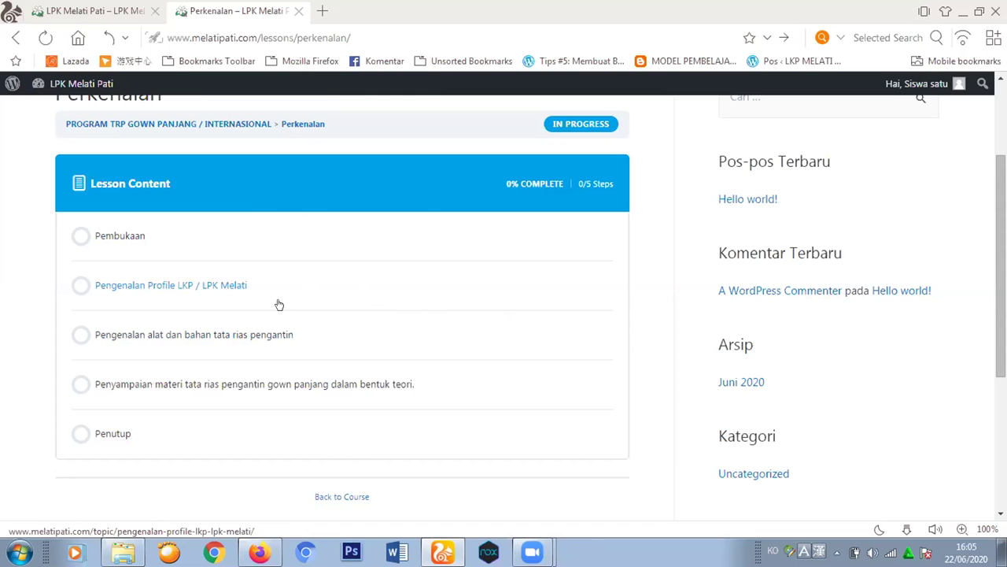
pyautogui.scroll(1, 992, 164)
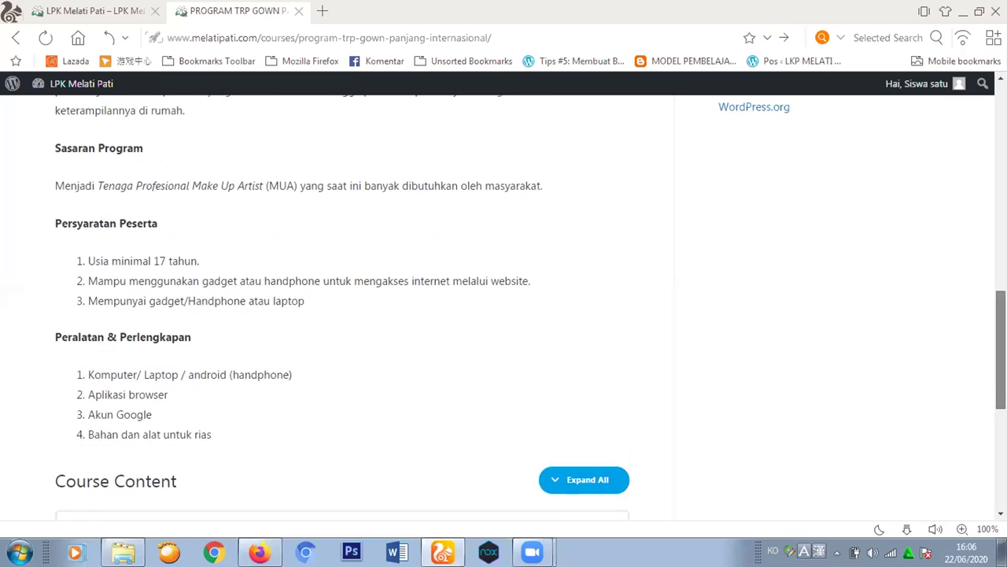
# Review the student's course page at 0% complete, then bring the Firefox page editor forward.
pyautogui.scroll(6, 342, 307)
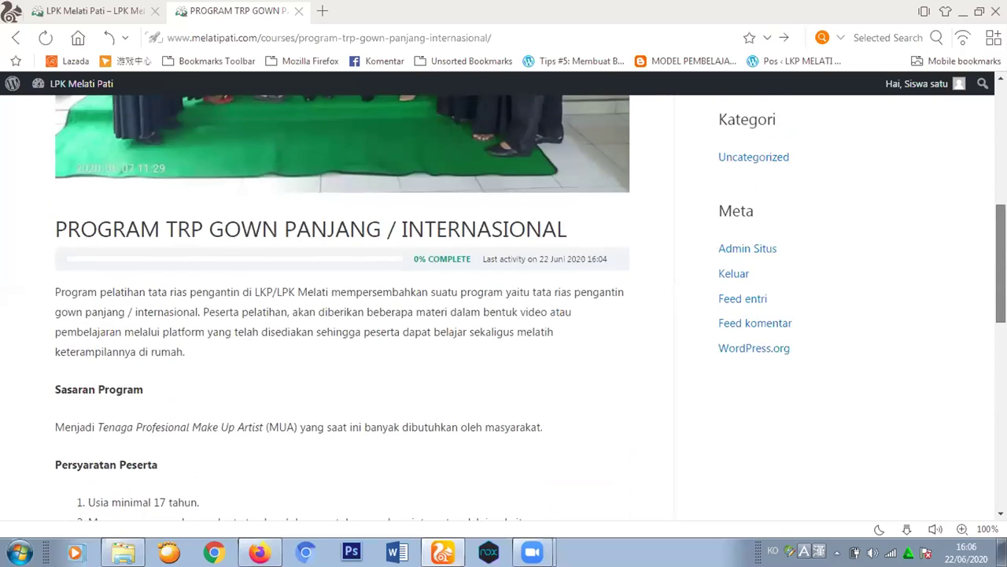
pyautogui.scroll(3, 343, 307)
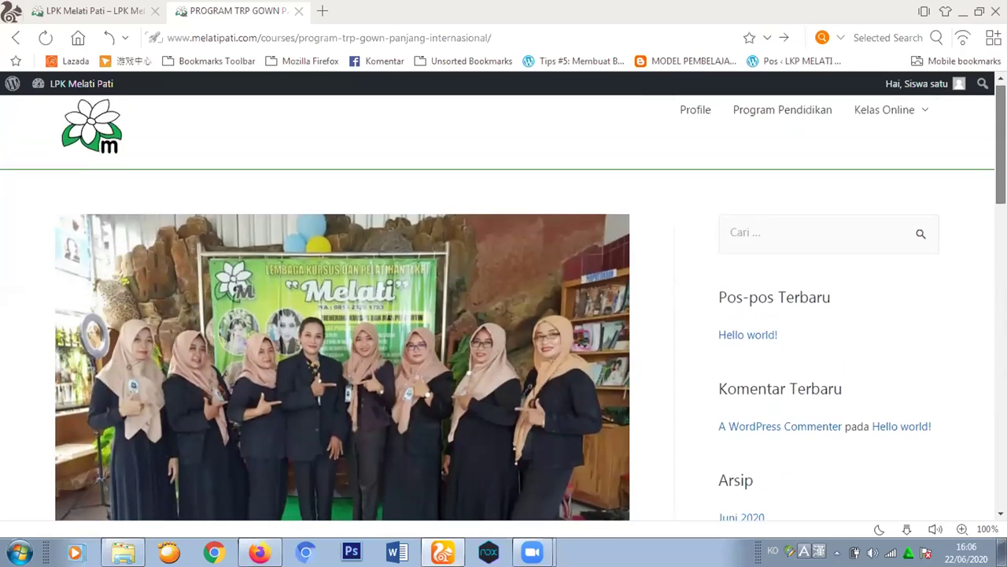
pyautogui.scroll(-1, 343, 307)
pyautogui.scroll(-5, 499, 140)
pyautogui.scroll(1, 499, 140)
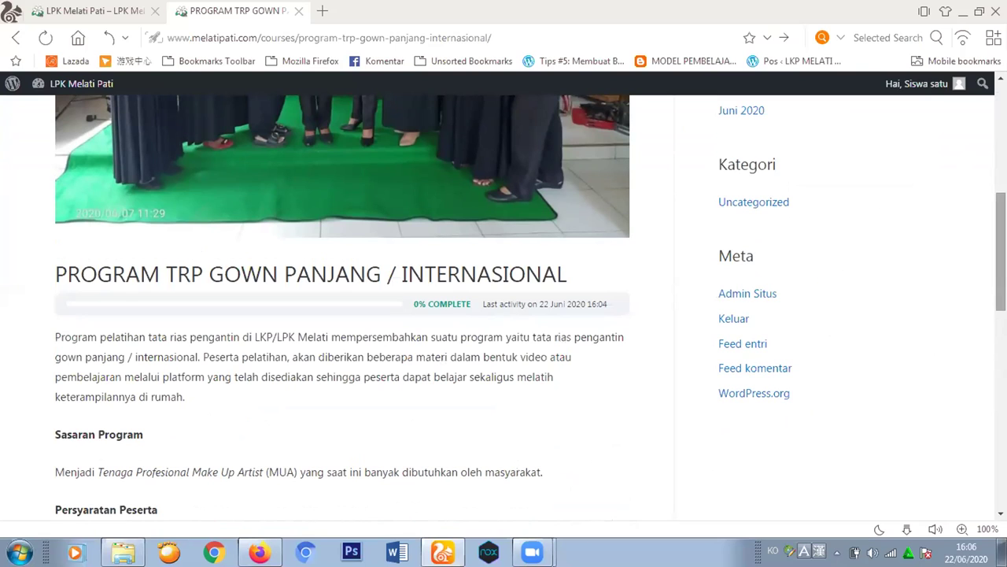
pyautogui.moveTo(927, 97)
pyautogui.moveTo(89, 91)
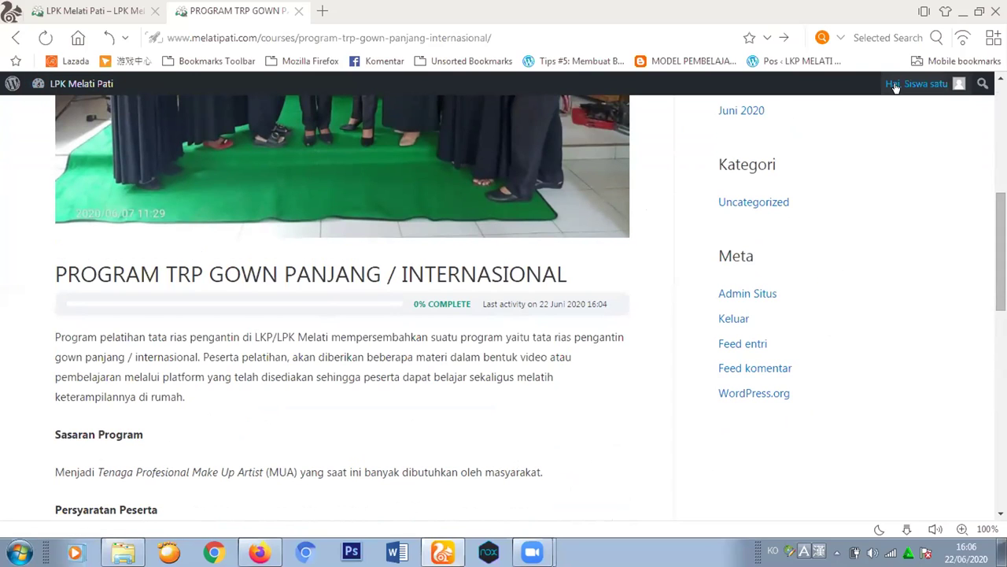
pyautogui.moveTo(894, 86)
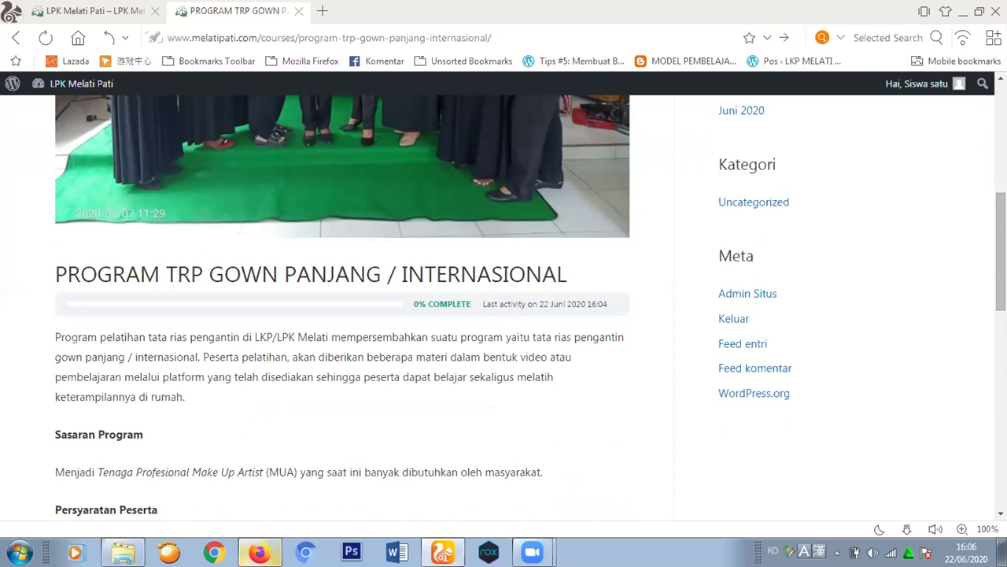
pyautogui.click(250, 522)
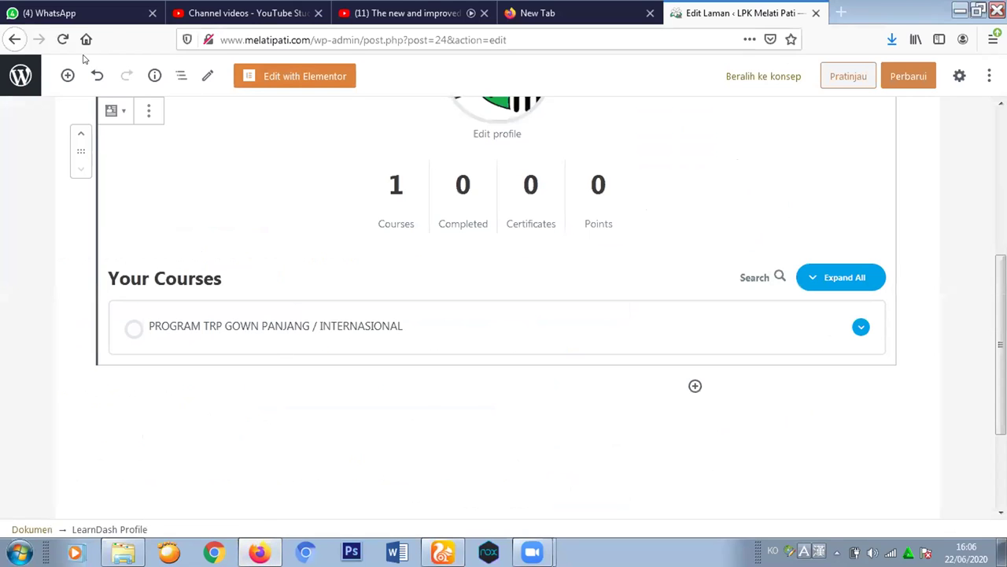
# Open the student account's profile for editing from the Semua Pengguna list.
pyautogui.click(21, 76)
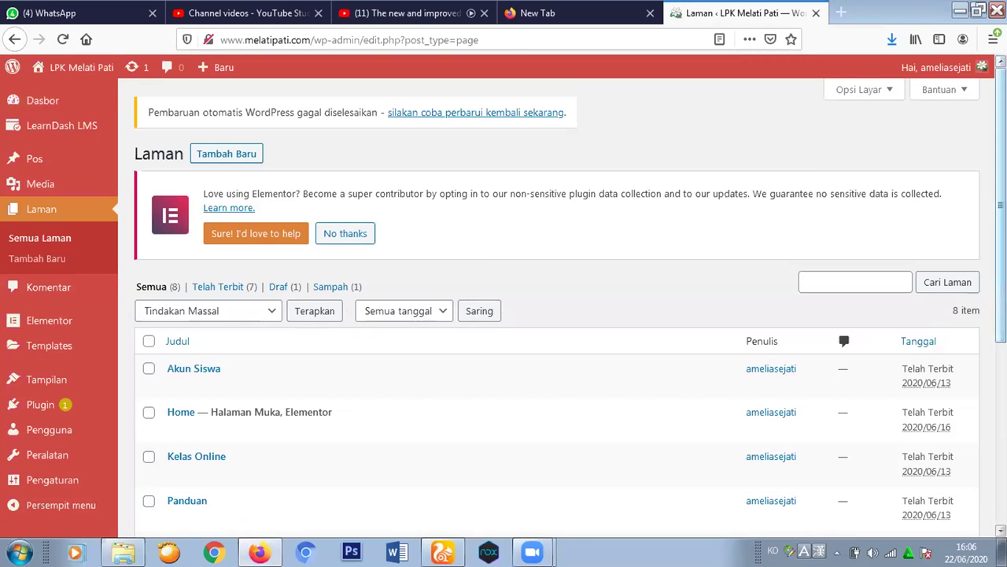
pyautogui.scroll(-5, 475, 254)
pyautogui.scroll(-1, 55, 283)
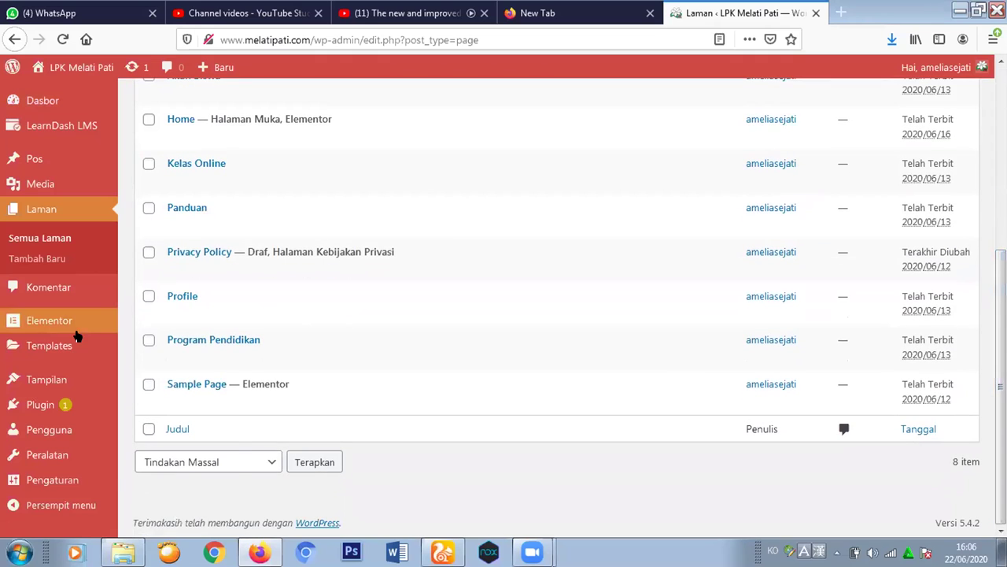
pyautogui.moveTo(33, 432)
pyautogui.click(169, 424)
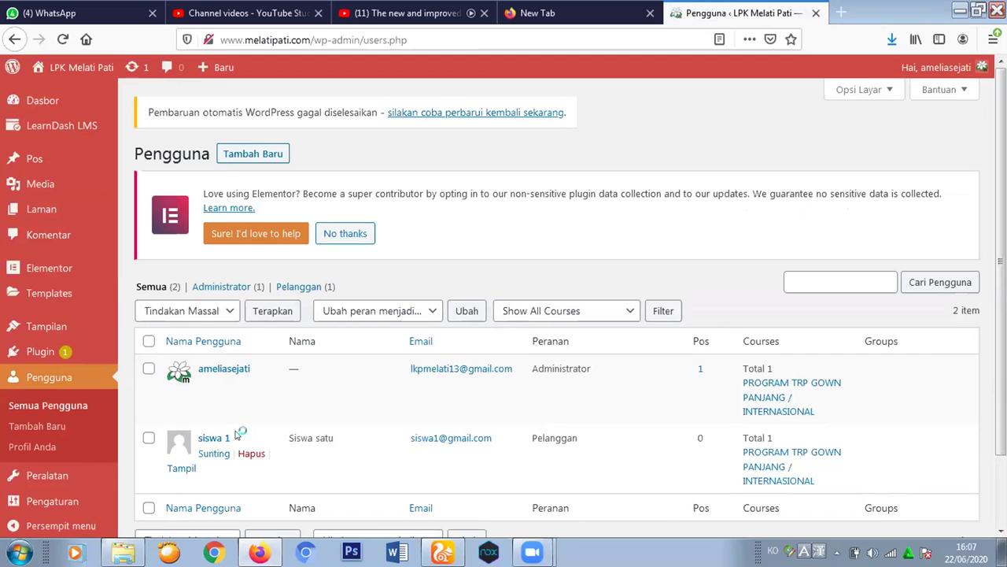
pyautogui.click(217, 455)
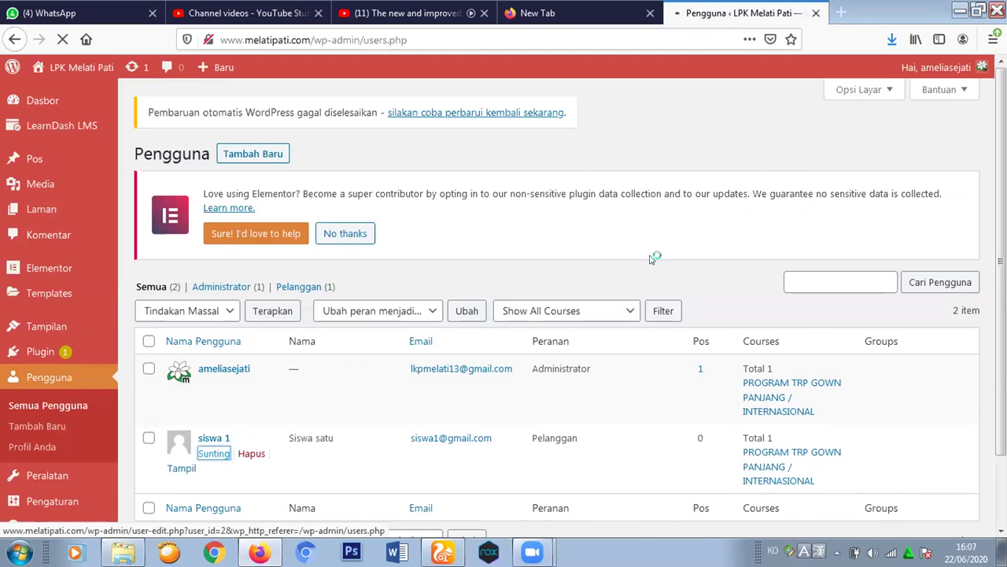
# Toggle the visual editor option off and back on, leaving it unchanged.
pyautogui.scroll(-7, 504, 307)
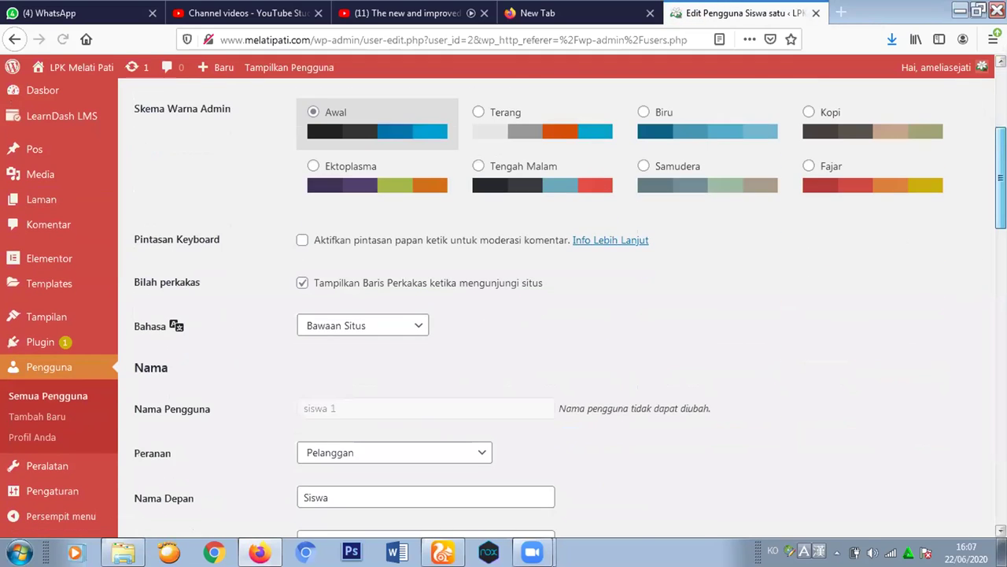
pyautogui.scroll(-8, 504, 307)
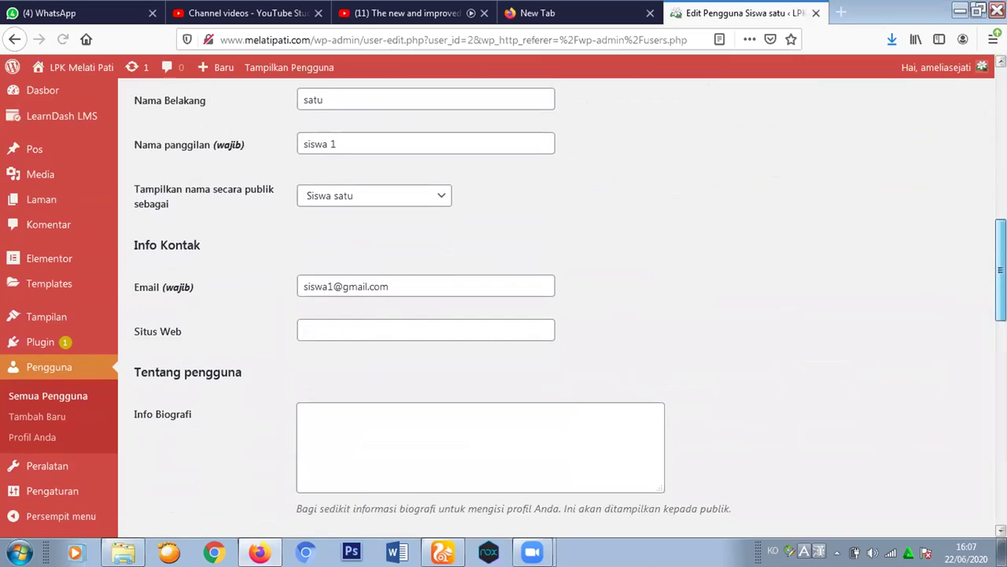
pyautogui.scroll(10, 504, 307)
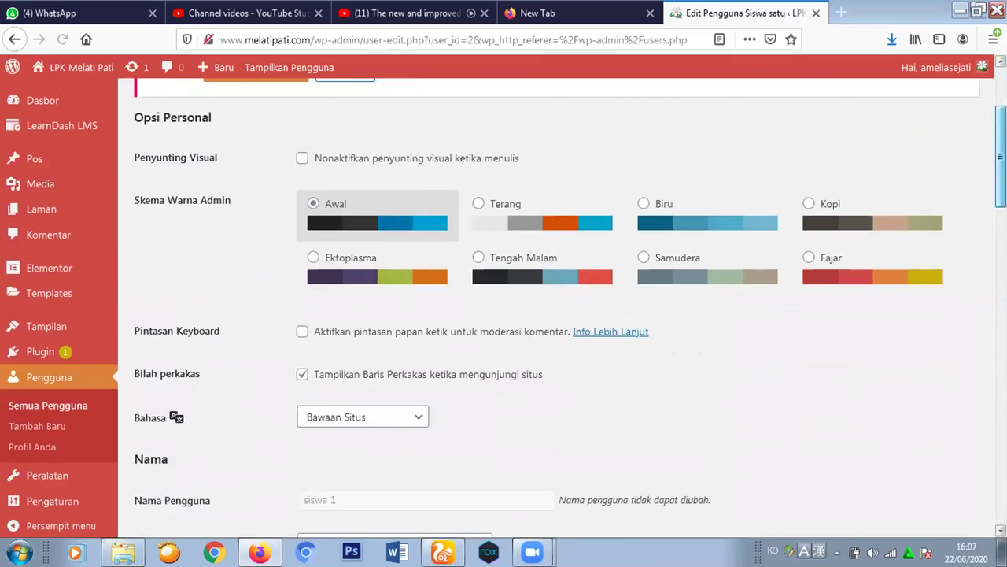
pyautogui.scroll(-1, 504, 307)
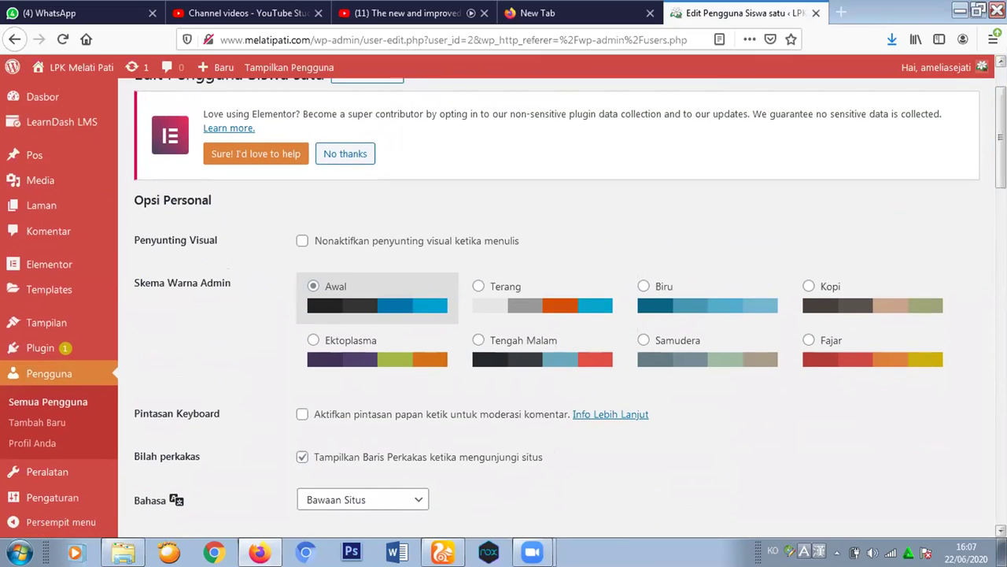
pyautogui.scroll(2, 504, 307)
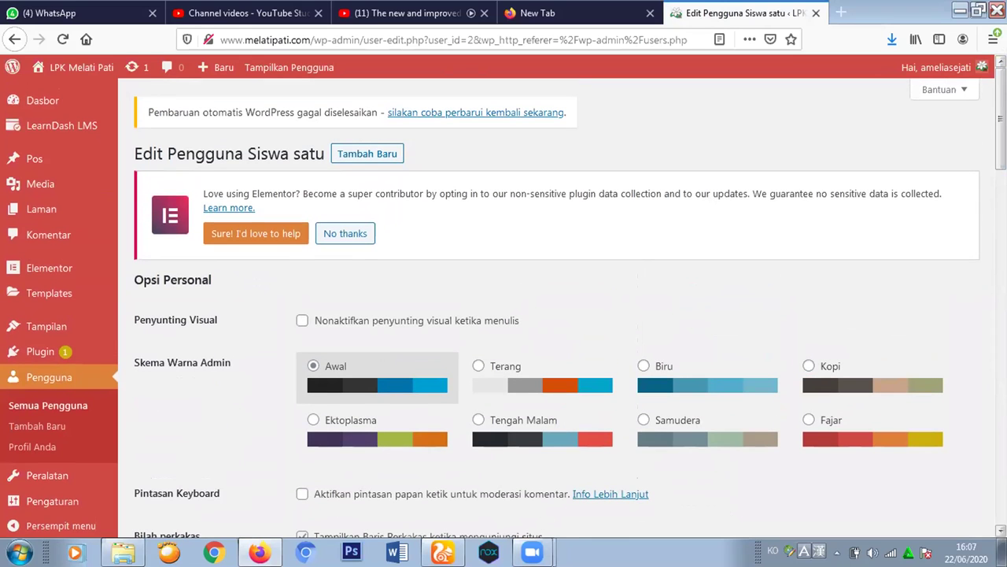
pyautogui.click(302, 322)
pyautogui.click(302, 321)
# Scroll through the student's profile, showing role Pelanggan and enrollment in the gown course.
pyautogui.scroll(-5, 551, 314)
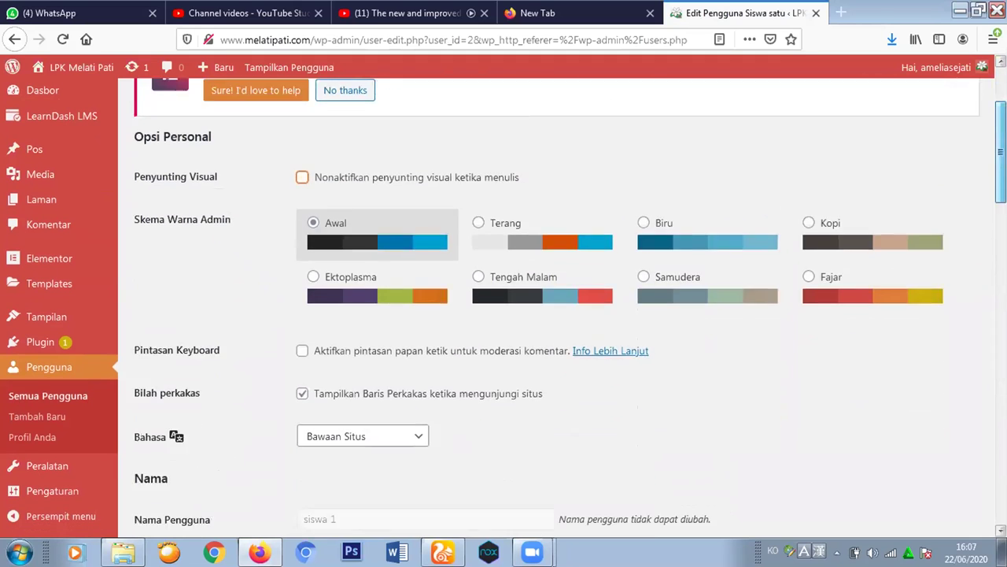
pyautogui.scroll(-3, 551, 315)
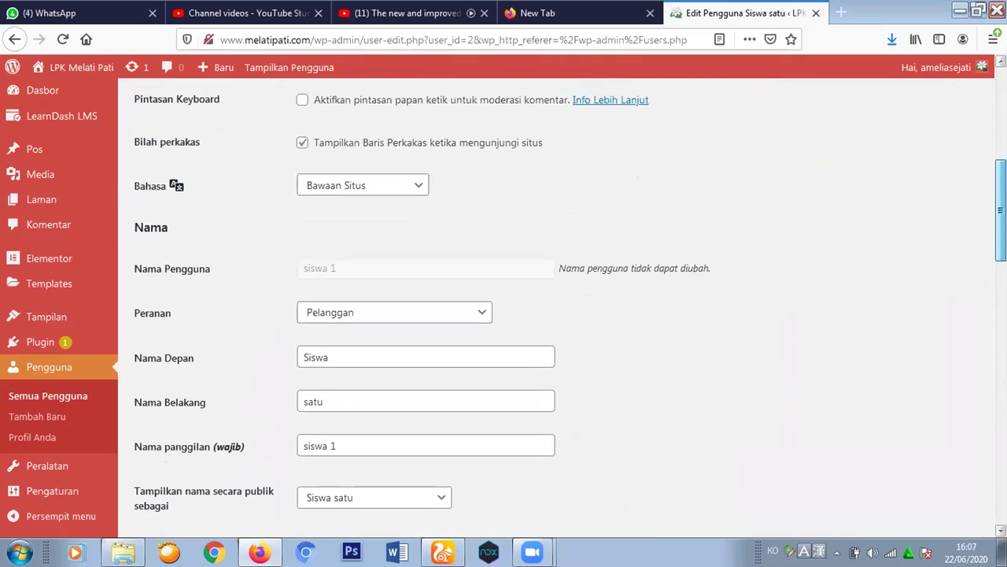
pyautogui.scroll(-9, 551, 315)
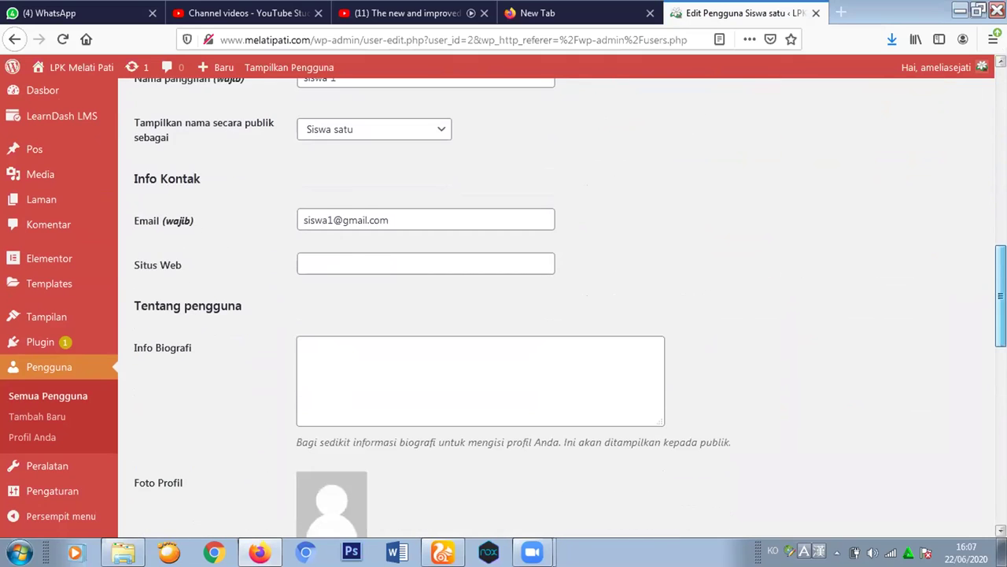
pyautogui.scroll(-3, 551, 315)
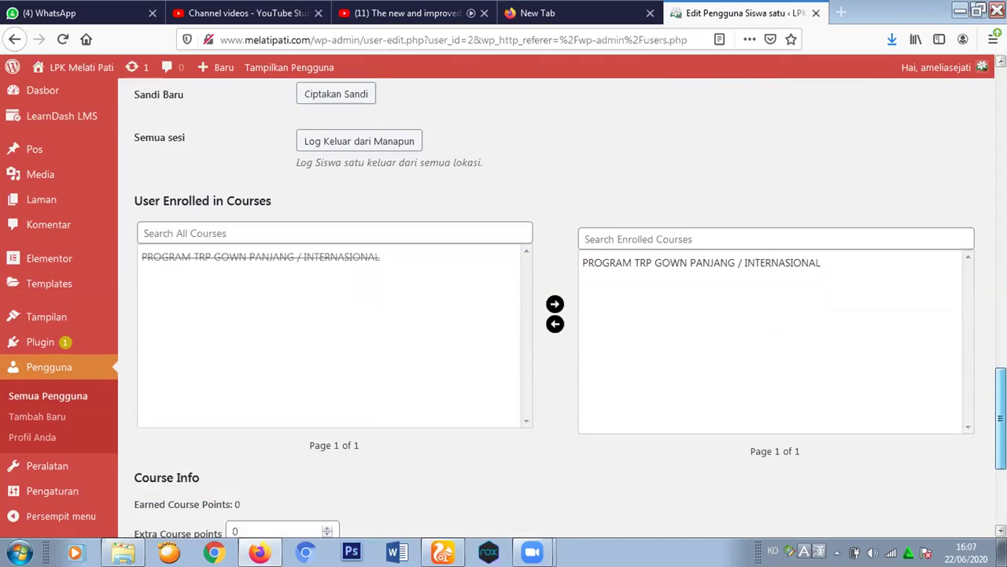
pyautogui.scroll(-2, 551, 315)
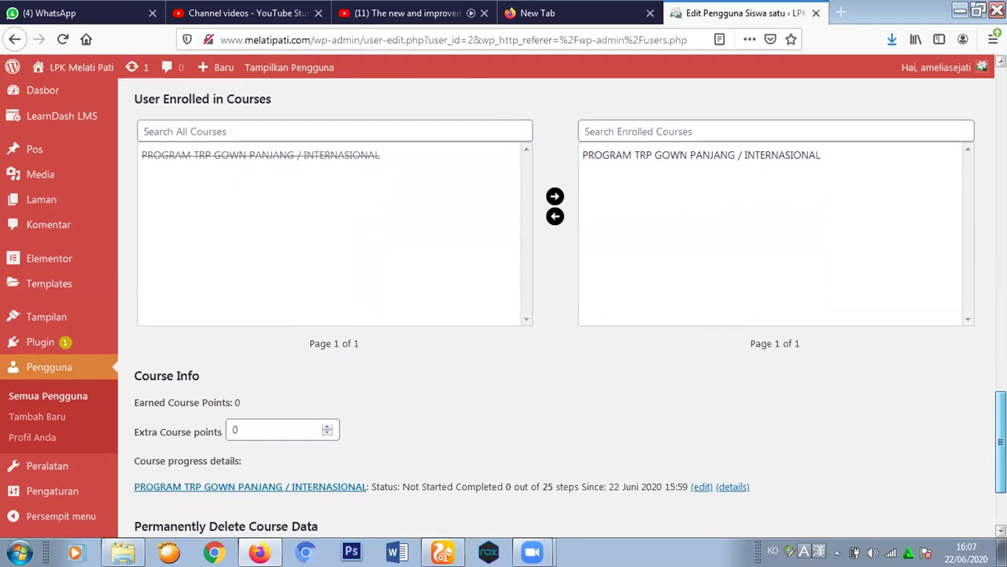
pyautogui.scroll(10, 551, 314)
pyautogui.scroll(8, 550, 245)
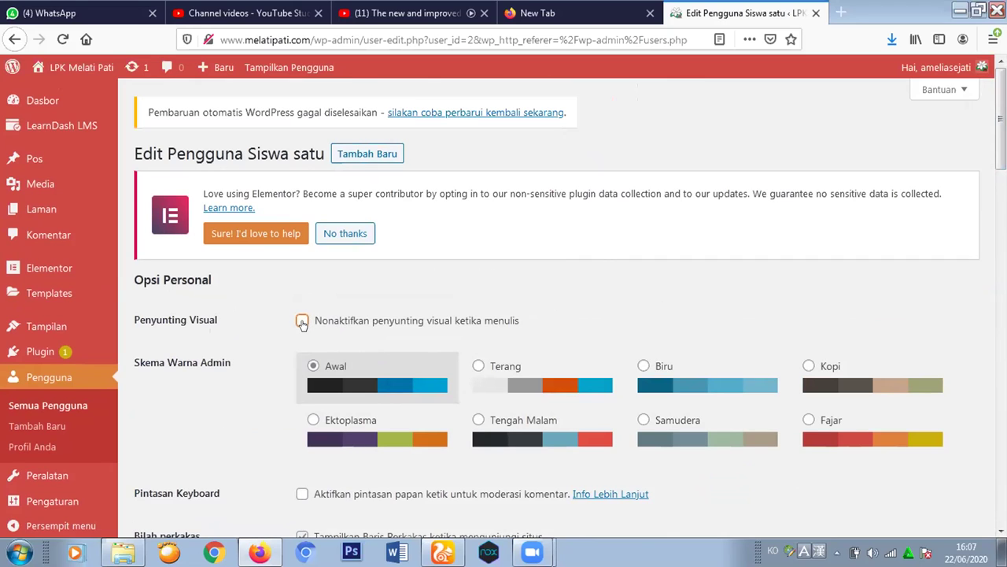
pyautogui.scroll(-1, 763, 128)
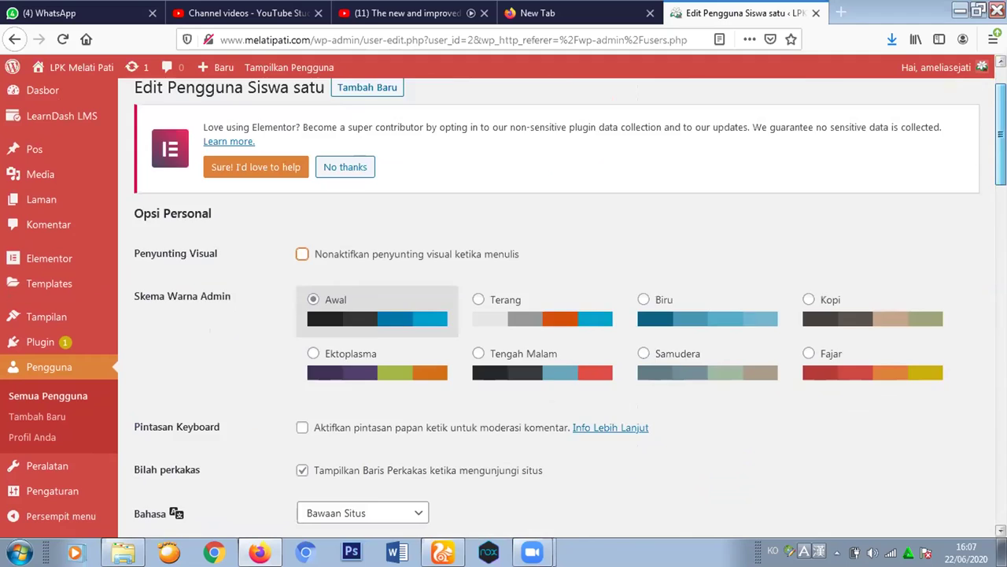
pyautogui.scroll(-6, 559, 307)
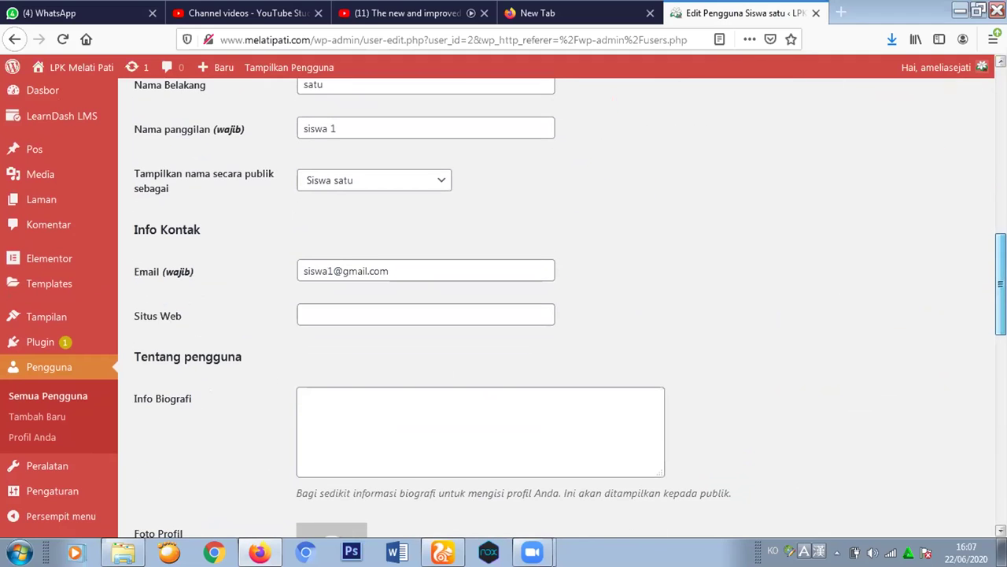
pyautogui.scroll(-5, 562, 308)
pyautogui.scroll(-2, 563, 309)
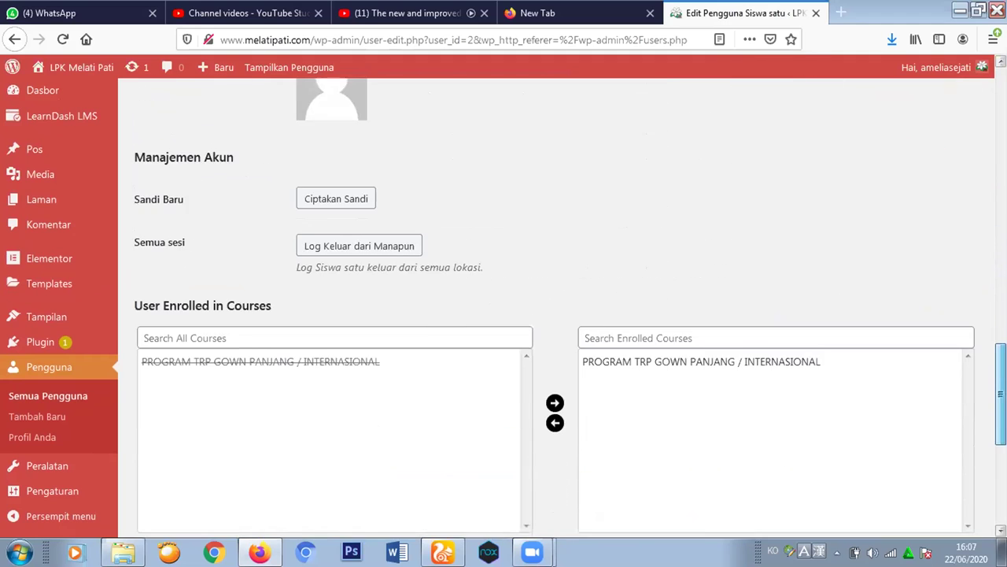
pyautogui.scroll(3, 563, 309)
pyautogui.scroll(5, 563, 309)
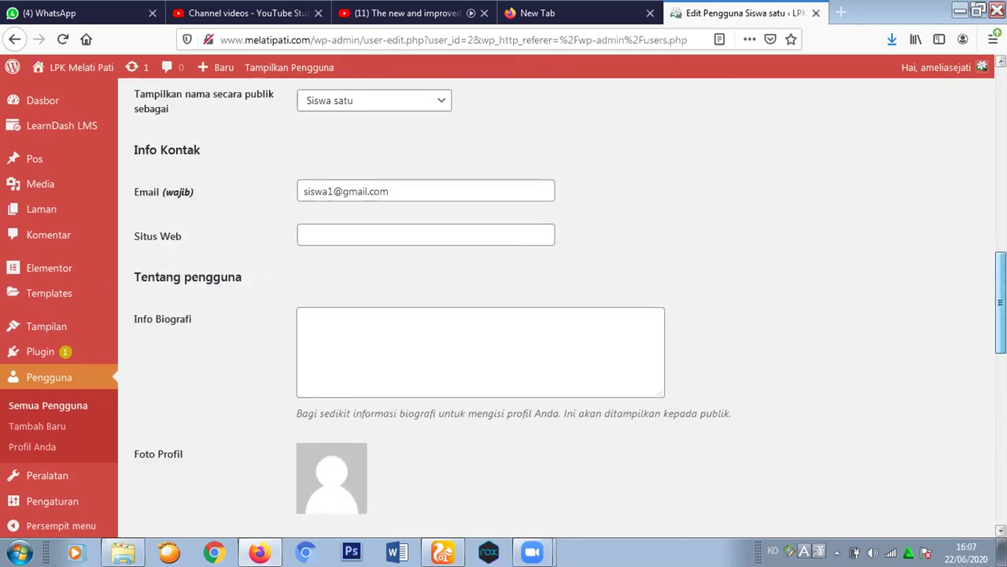
pyautogui.scroll(5, 972, 220)
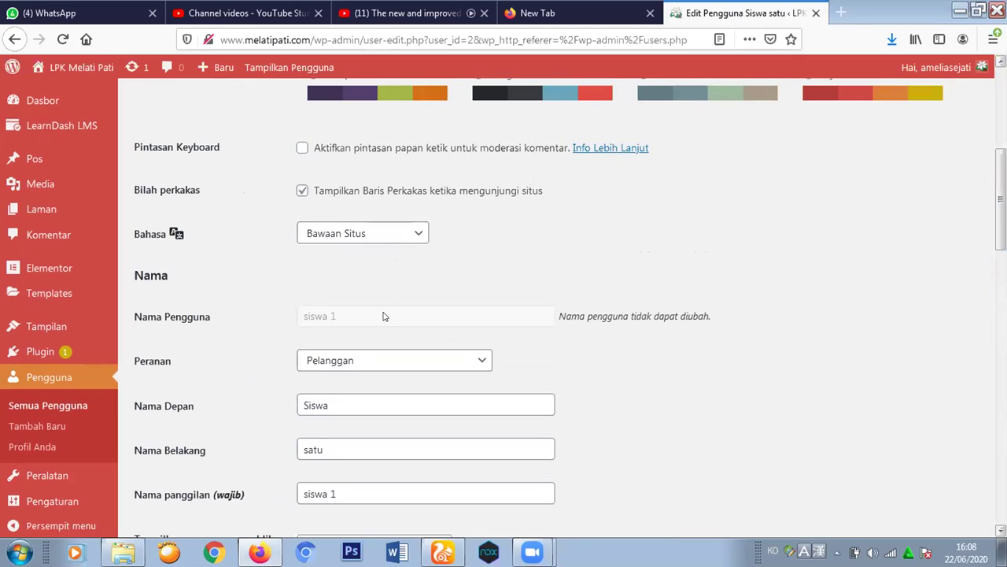
# Turn off the toolbar shown to the student when viewing the site.
pyautogui.click(301, 193)
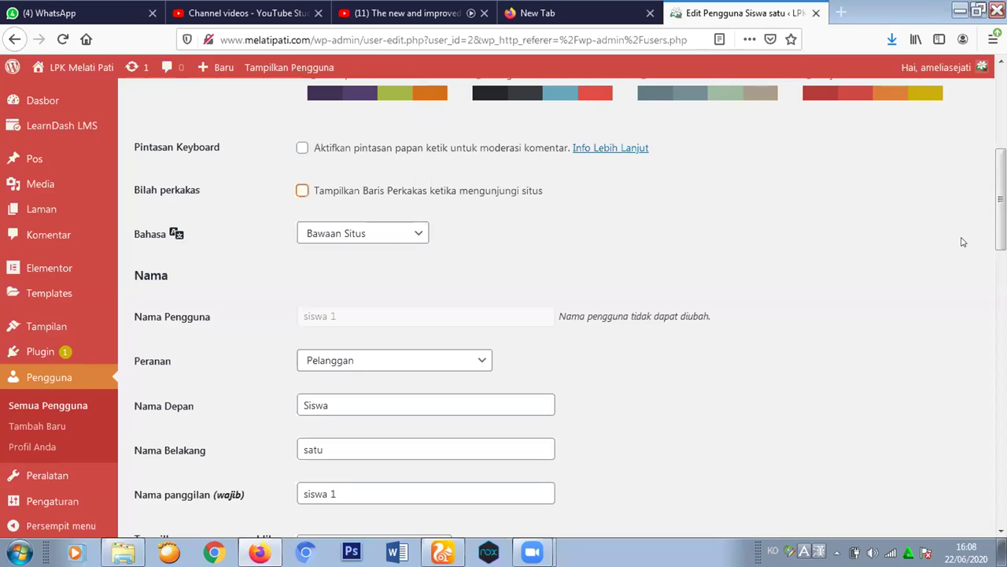
pyautogui.moveTo(1000, 197); pyautogui.dragTo(1000, 476)
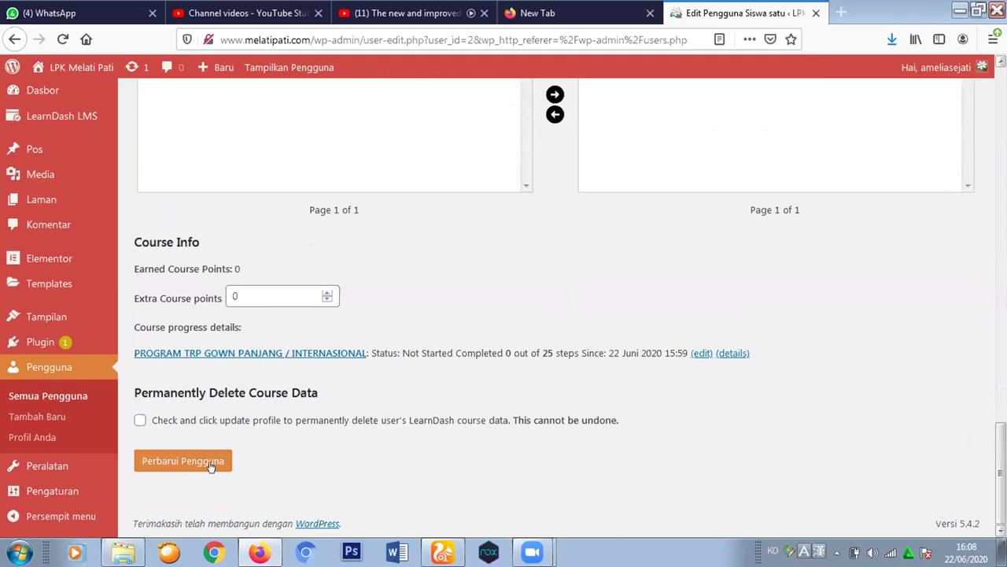
pyautogui.scroll(2, 1000, 472)
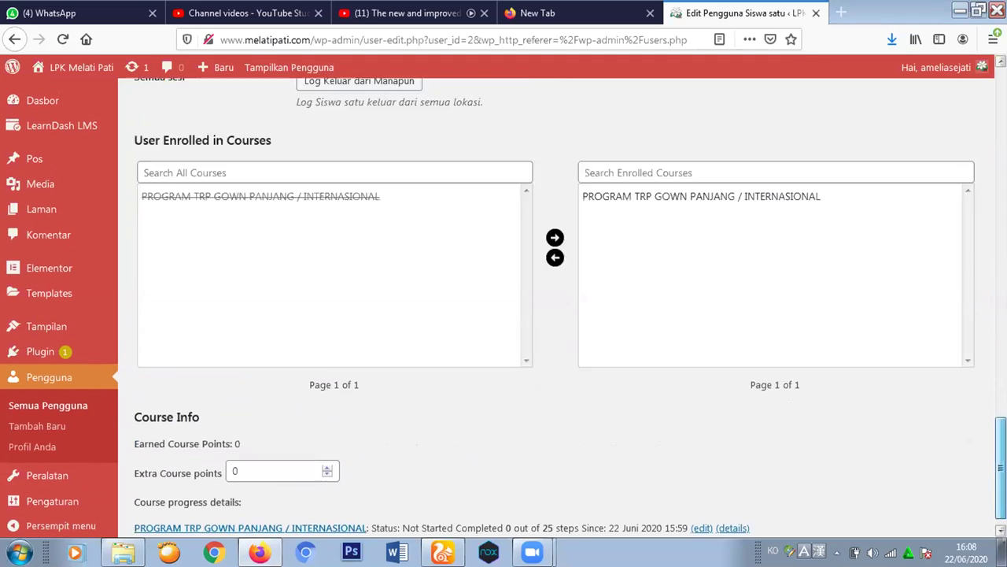
pyautogui.scroll(4, 986, 360)
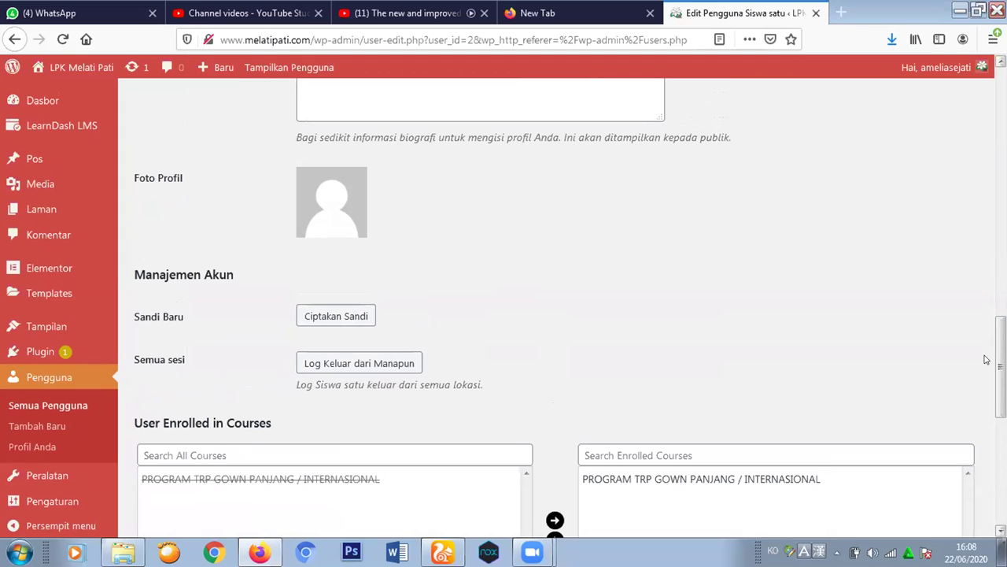
pyautogui.moveTo(1001, 364); pyautogui.dragTo(1001, 228)
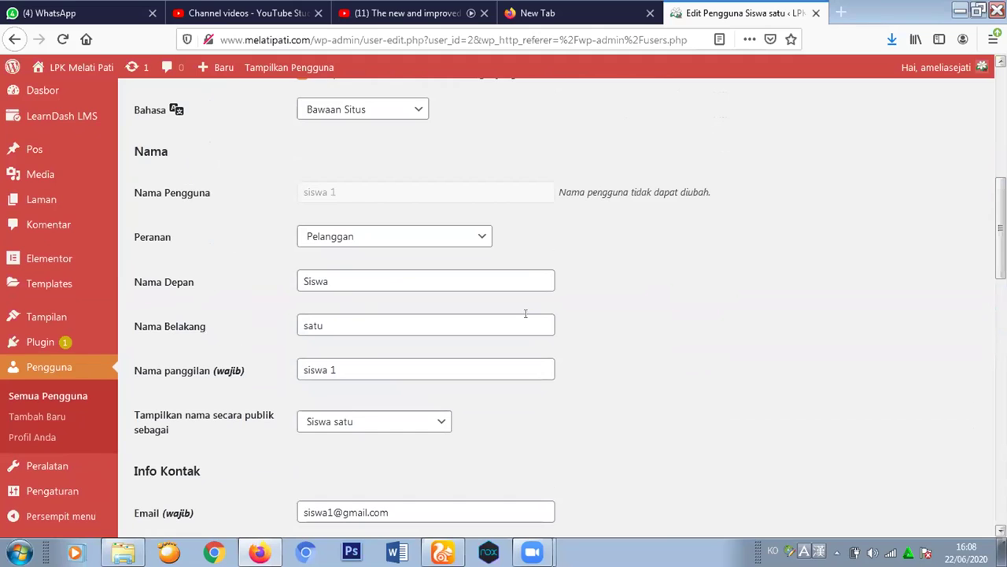
# Keep the user's role as Pelanggan and update the user.
pyautogui.click(347, 242)
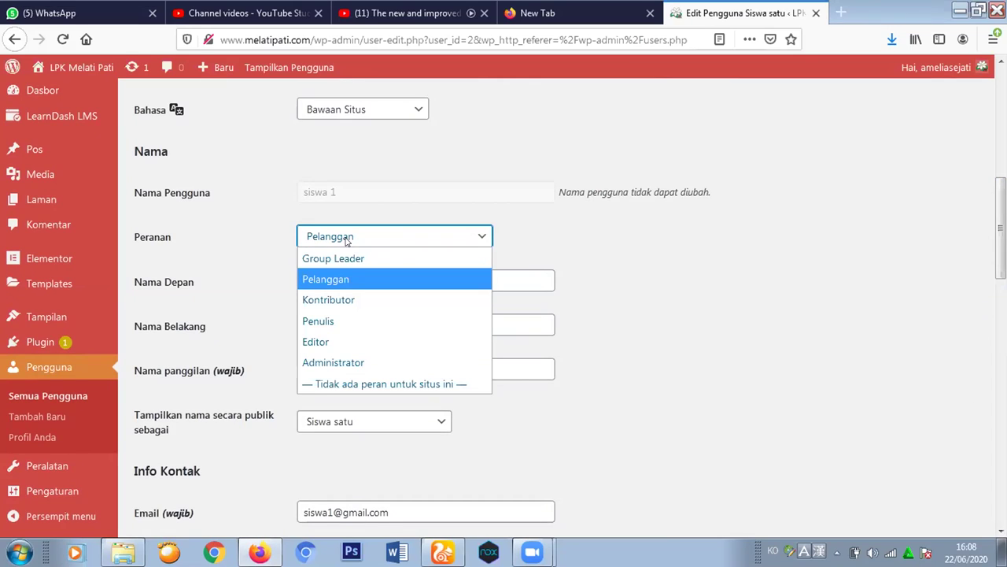
pyautogui.click(347, 242)
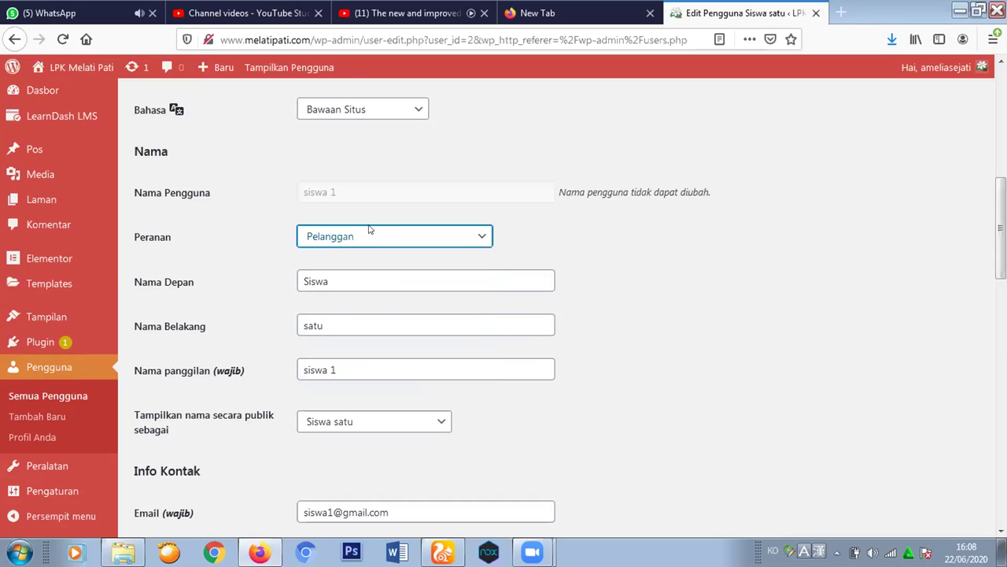
pyautogui.scroll(-10, 554, 307)
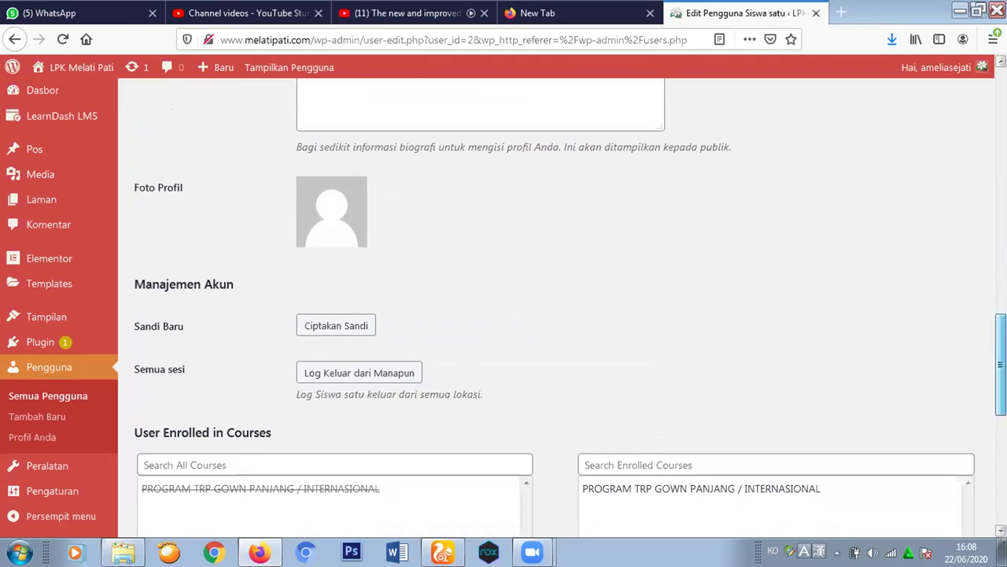
pyautogui.scroll(-10, 554, 314)
pyautogui.click(206, 464)
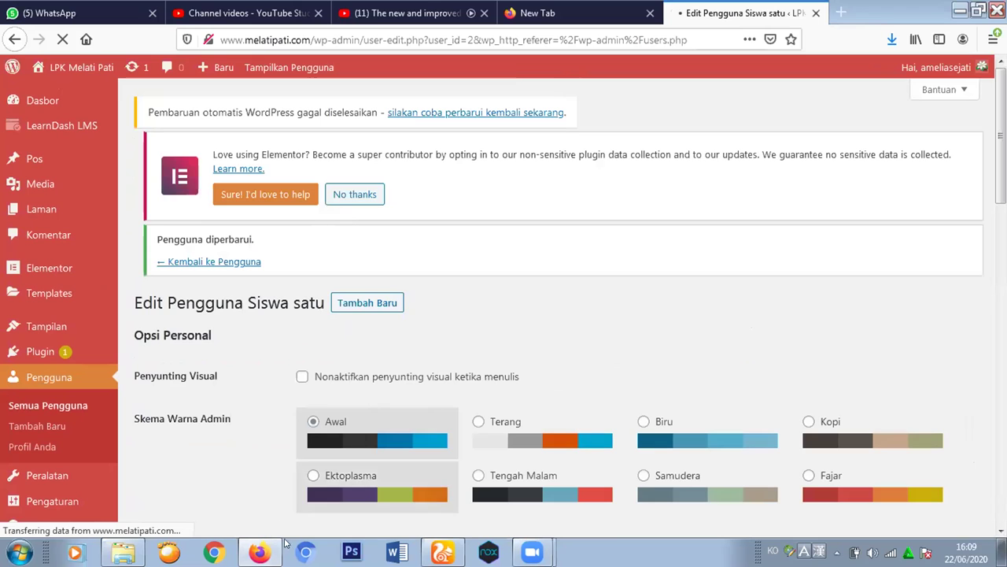
# In UC Browser, go to Kelas Online > Akun Siswa.
pyautogui.click(442, 553)
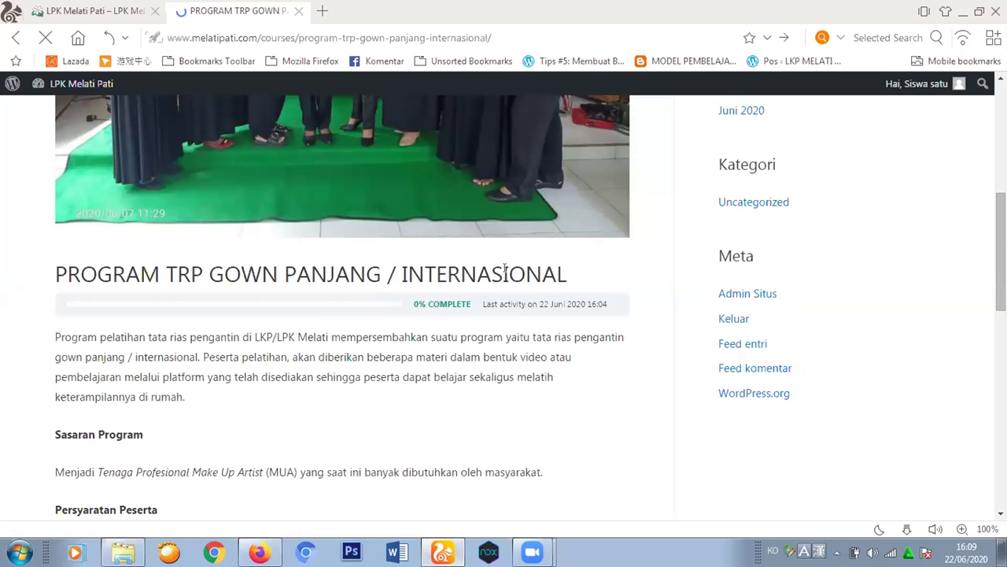
pyautogui.scroll(-5, 505, 269)
pyautogui.scroll(5, 504, 267)
pyautogui.scroll(4, 504, 268)
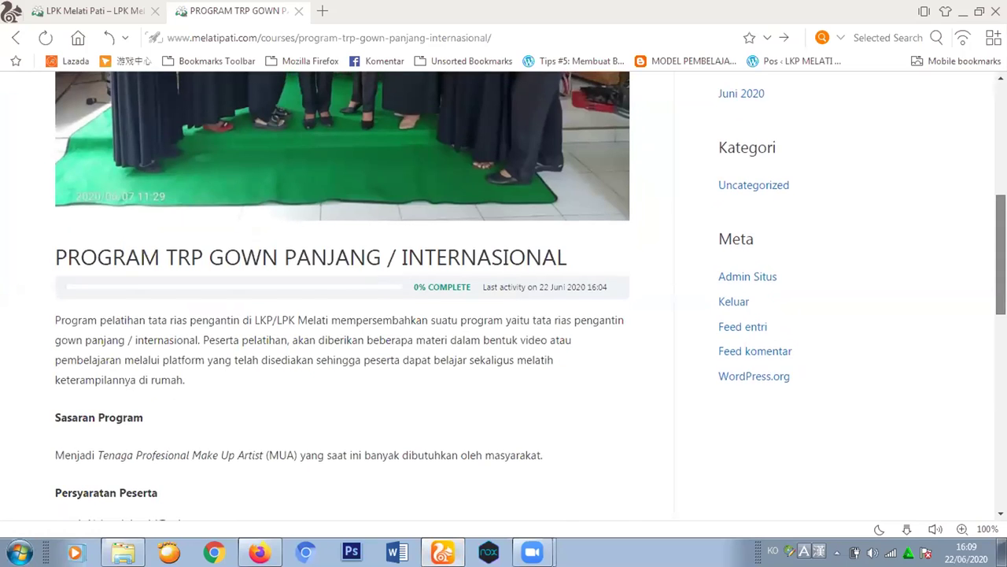
pyautogui.moveTo(936, 83)
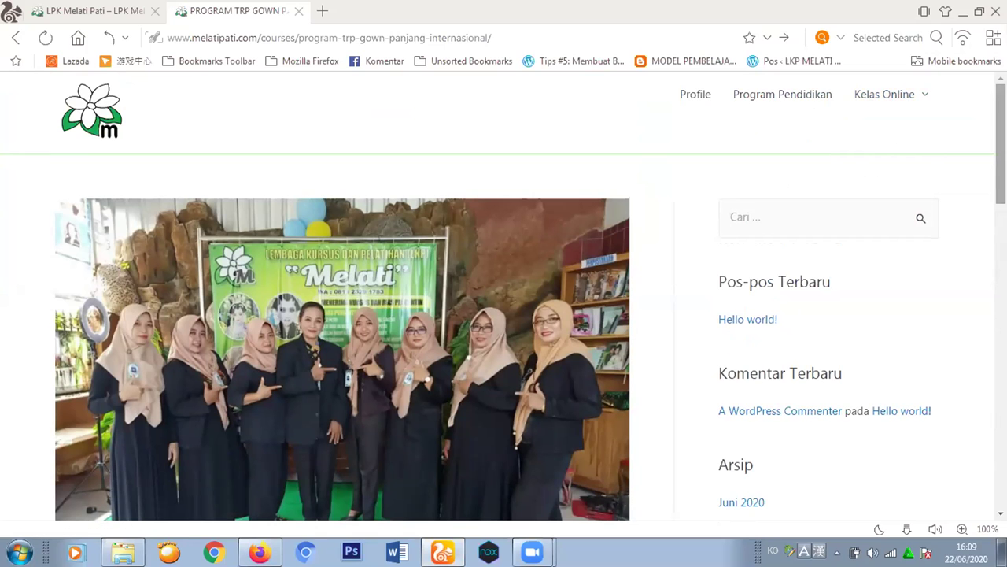
pyautogui.scroll(-1, 1001, 118)
pyautogui.scroll(-4, 504, 296)
pyautogui.scroll(5, 504, 296)
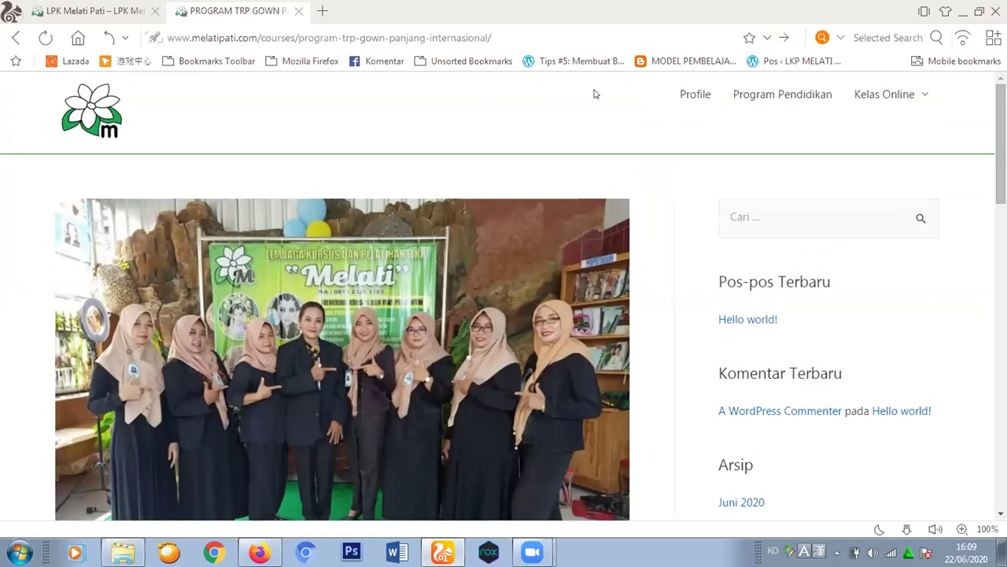
pyautogui.moveTo(870, 96)
pyautogui.click(869, 132)
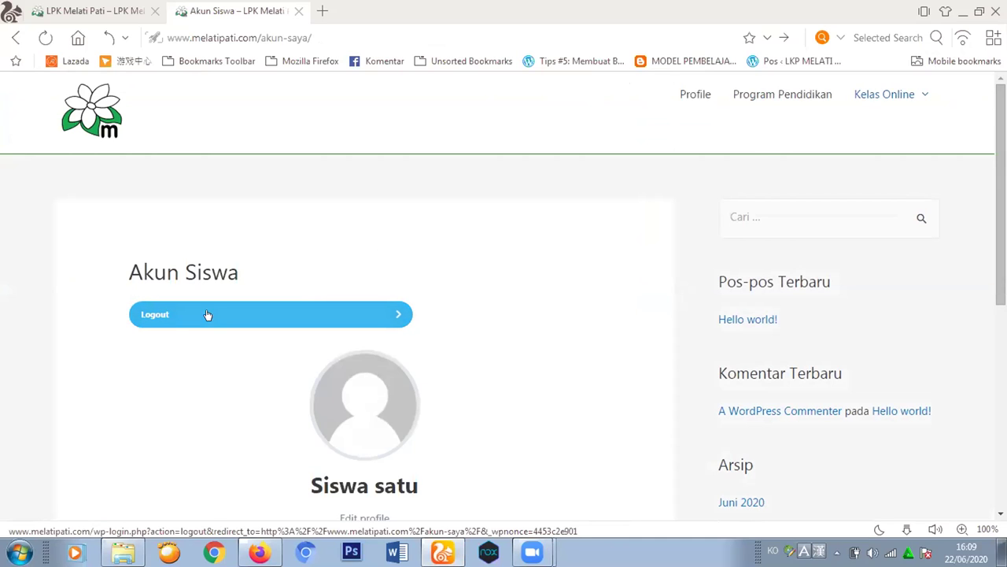
# Log the student out and start logging in from the account page.
pyautogui.click(176, 314)
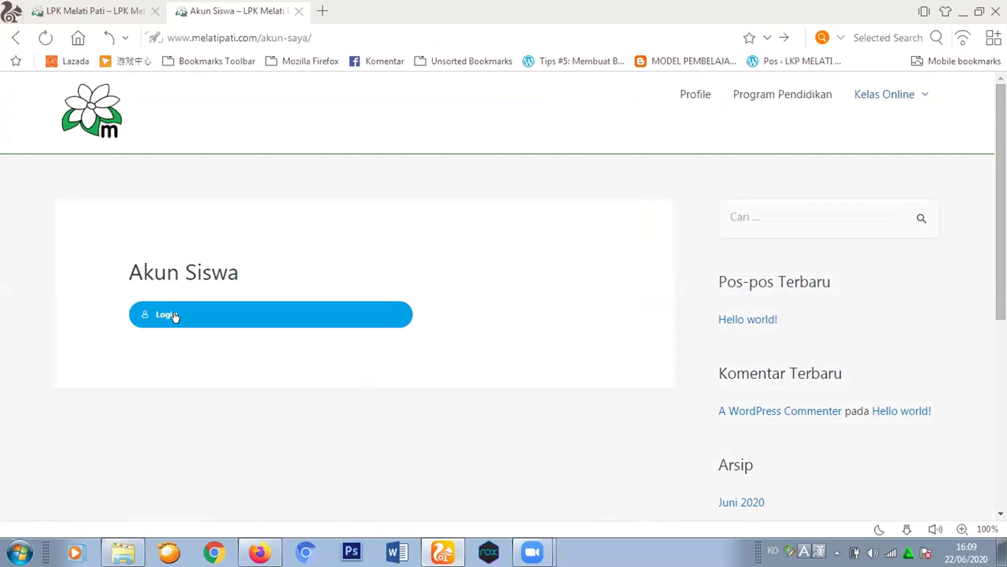
pyautogui.scroll(-1, 175, 316)
pyautogui.scroll(1, 385, 257)
pyautogui.click(200, 315)
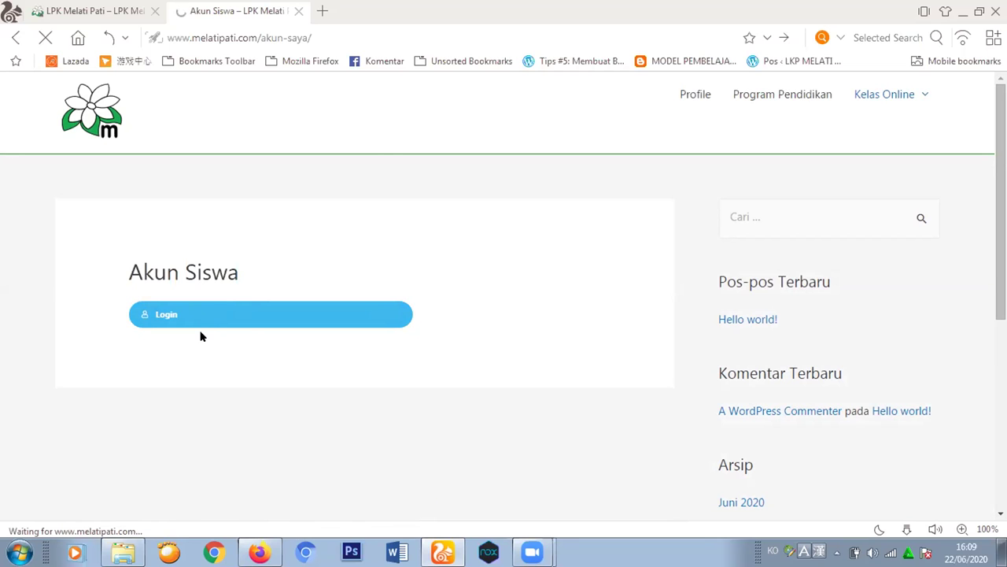
# Log in on the login form with the student account's username and password.
pyautogui.click(159, 315)
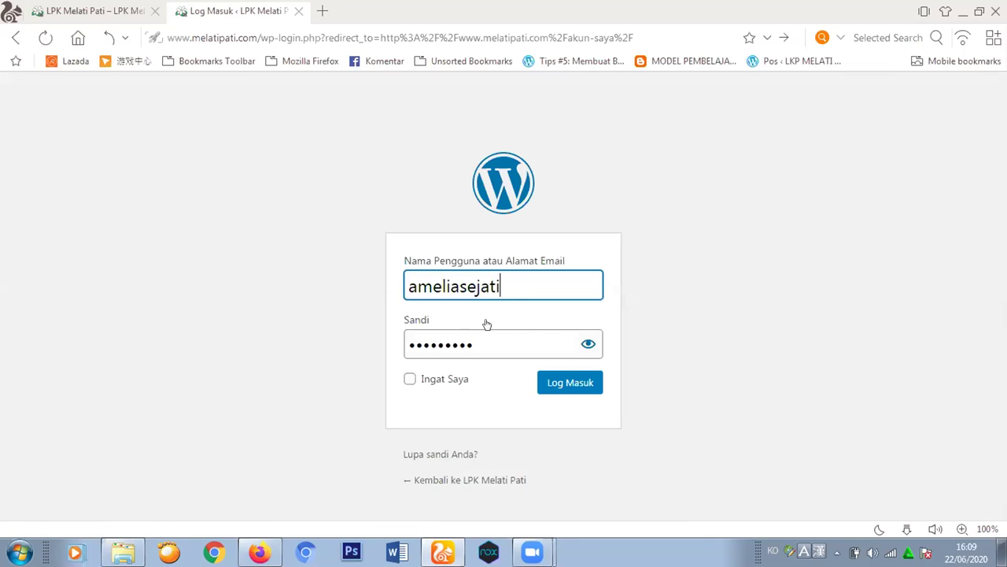
pyautogui.moveTo(502, 286); pyautogui.dragTo(385, 281)
pyautogui.write('siswa')
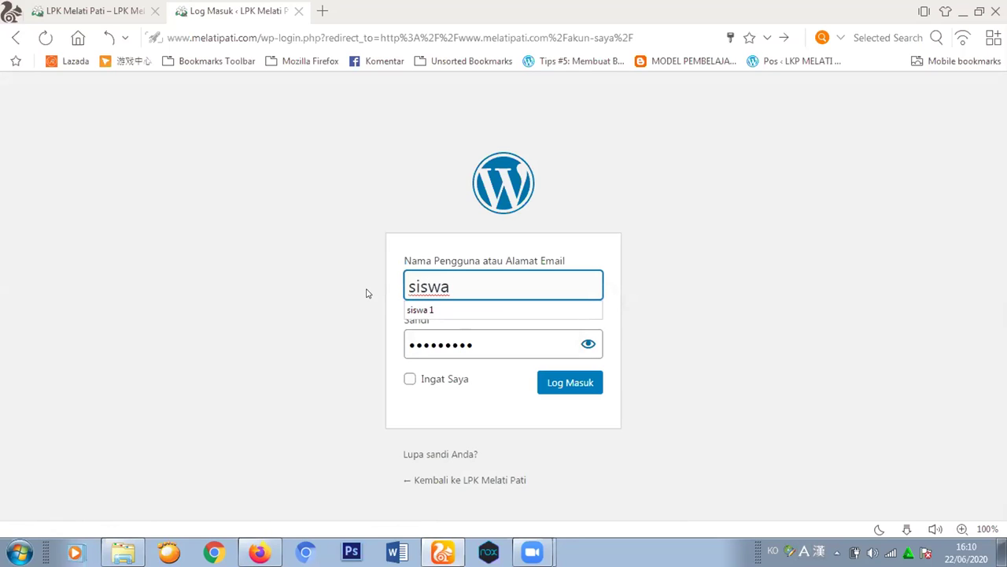
pyautogui.write(' satu')
pyautogui.press('BackSpace')
pyautogui.press('BackSpace')
pyautogui.press('BackSpace')
pyautogui.press('BackSpace')
pyautogui.click(415, 314)
pyautogui.click(478, 341)
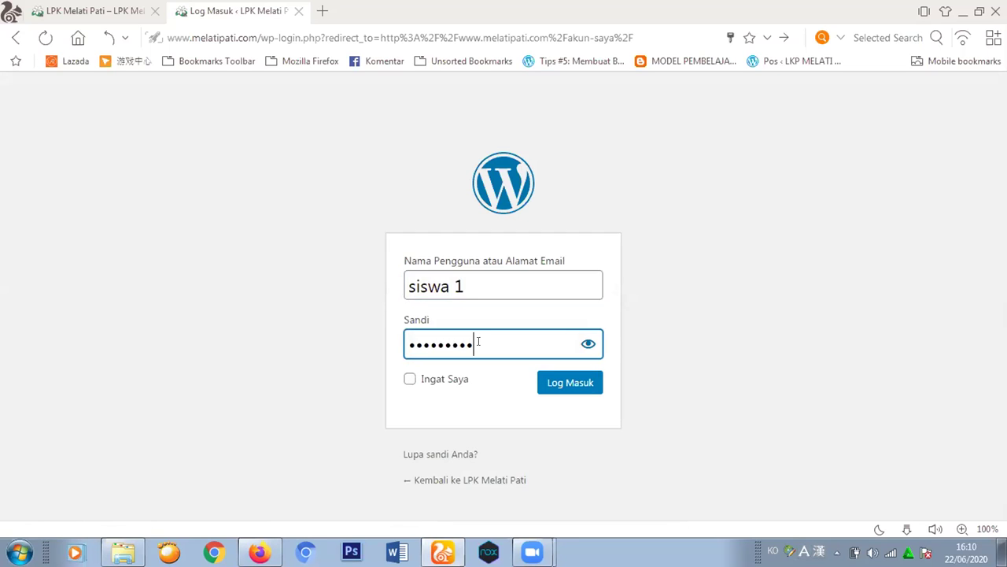
pyautogui.moveTo(478, 341); pyautogui.dragTo(385, 341)
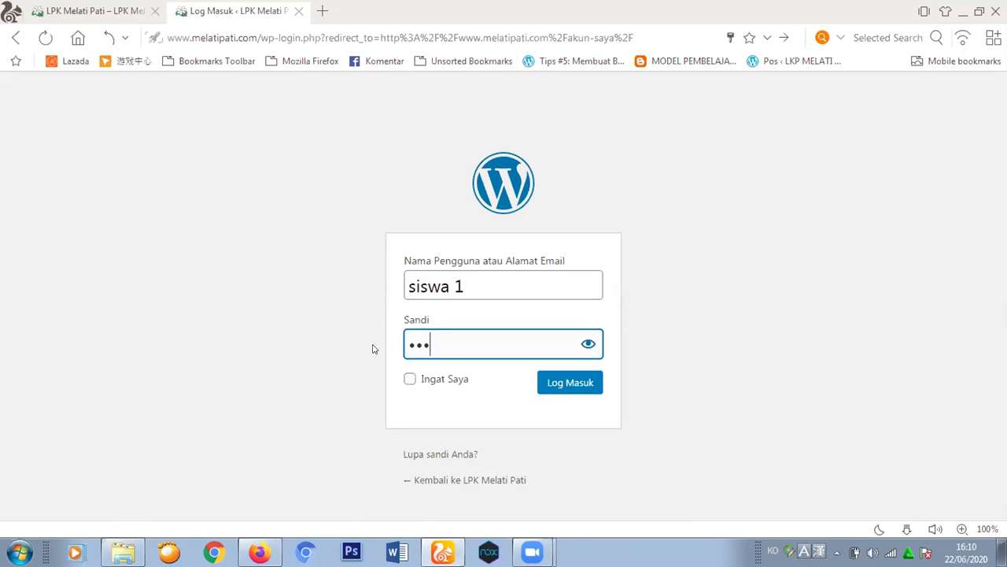
pyautogui.click(559, 384)
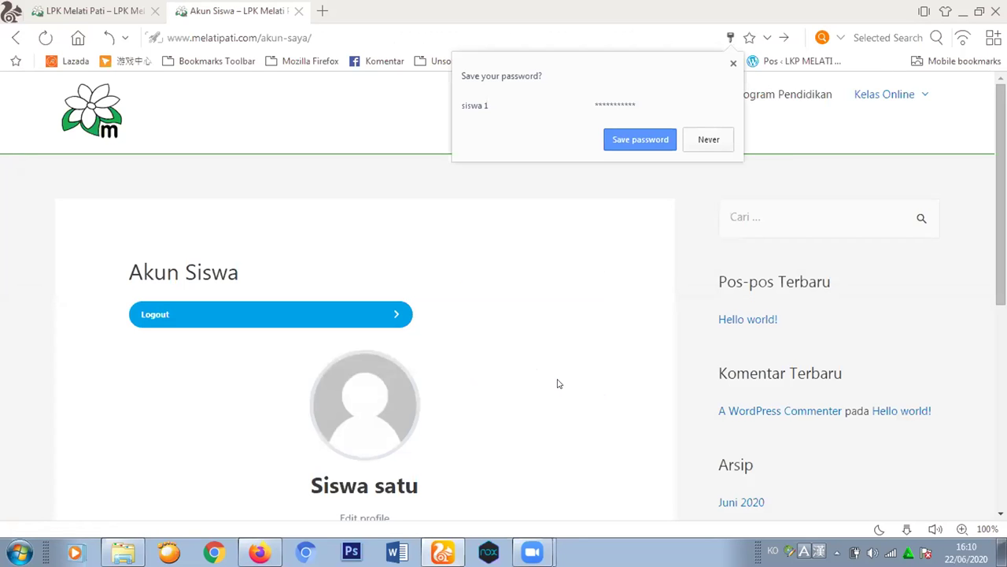
# Dismiss the save-password prompt and log the student out again.
pyautogui.click(732, 63)
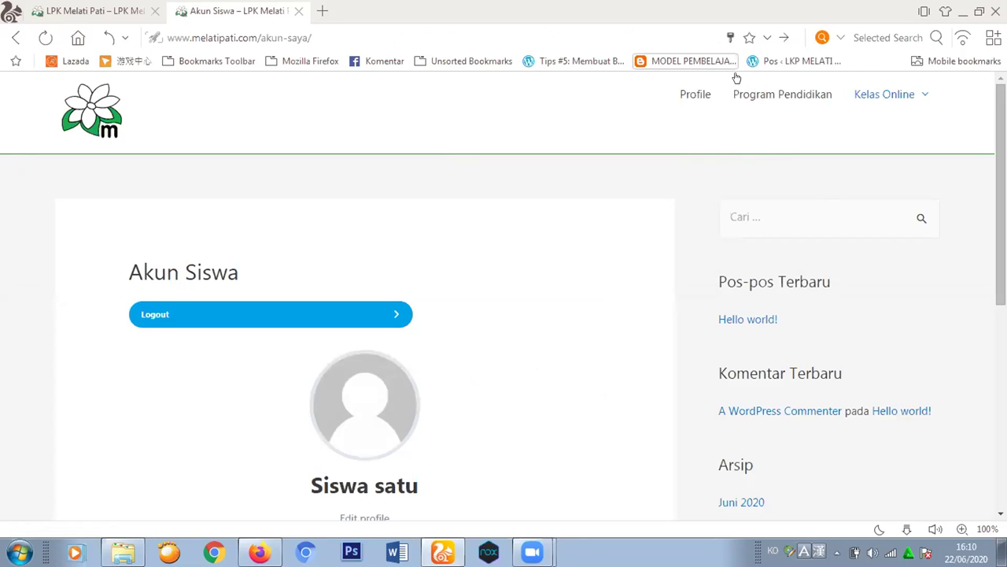
pyautogui.scroll(-3, 503, 296)
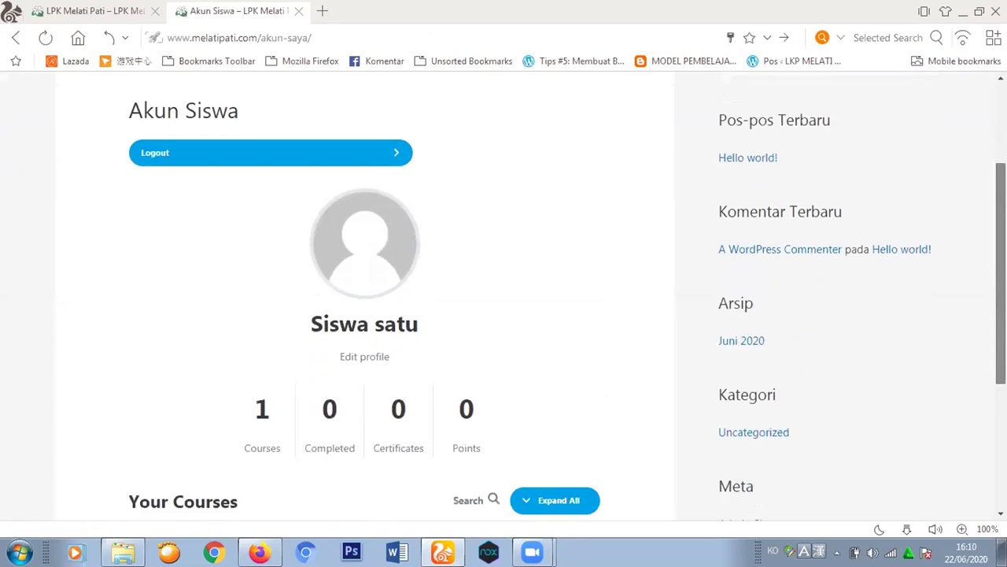
pyautogui.scroll(2, 440, 315)
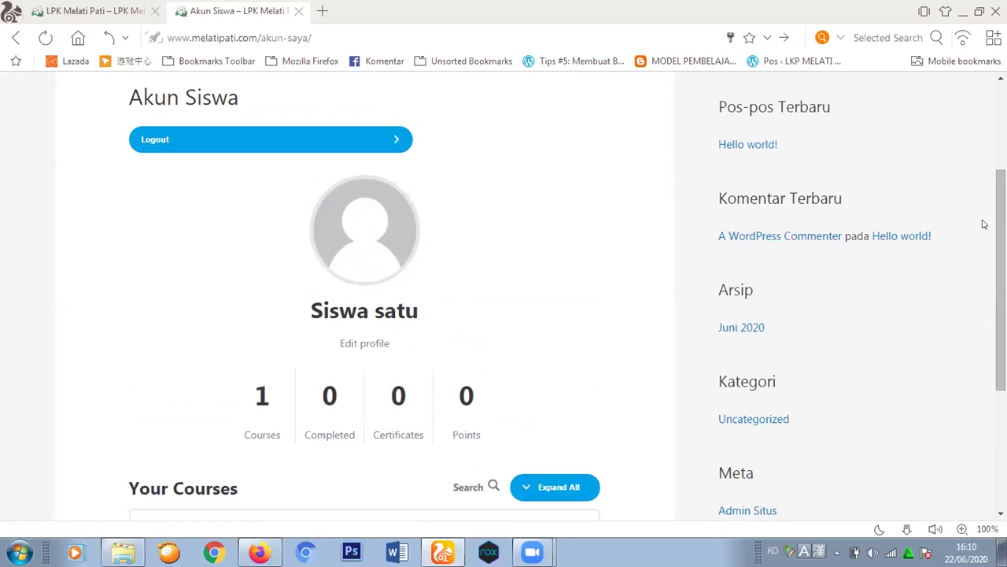
pyautogui.scroll(2, 1000, 236)
pyautogui.scroll(-2, 1000, 236)
pyautogui.scroll(1, 1000, 236)
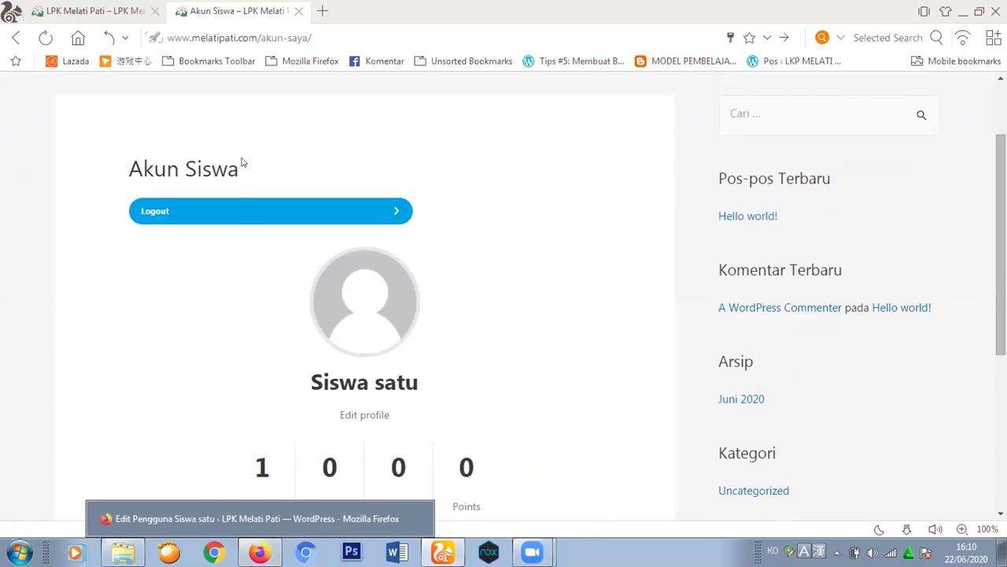
pyautogui.click(240, 211)
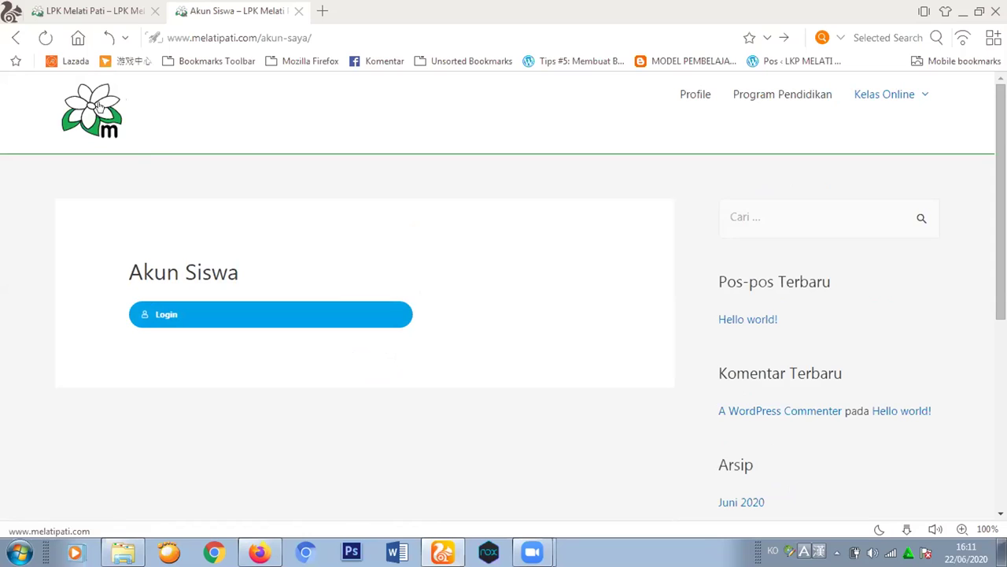
# Open the login page, go back to Akun Siswa, and return to the WordPress admin.
pyautogui.click(331, 314)
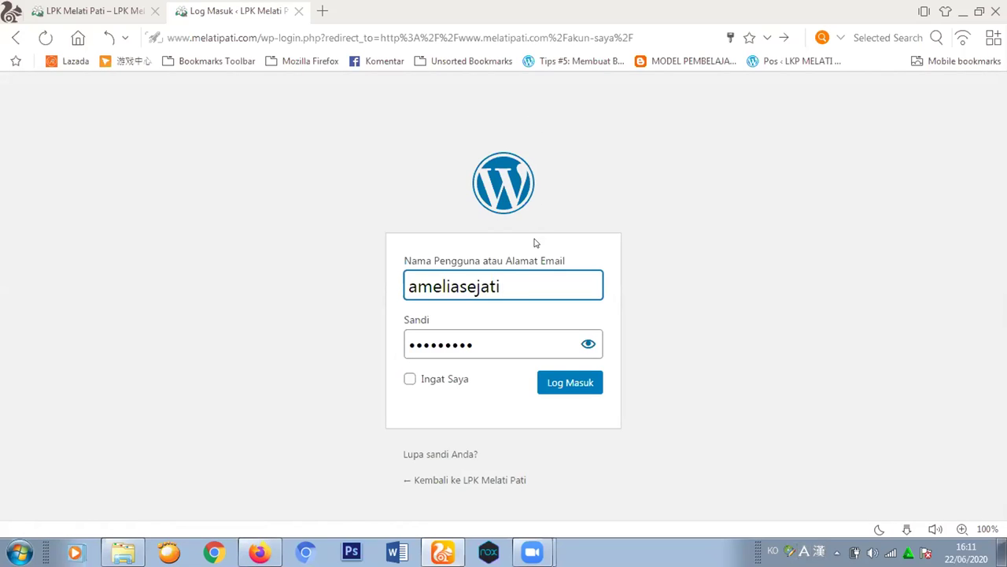
pyautogui.click(16, 38)
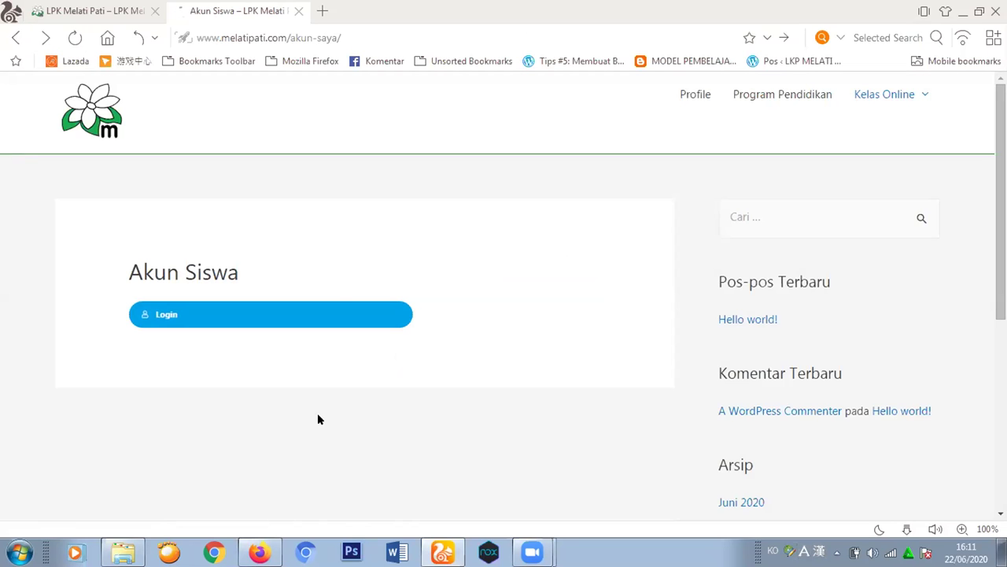
pyautogui.click(261, 553)
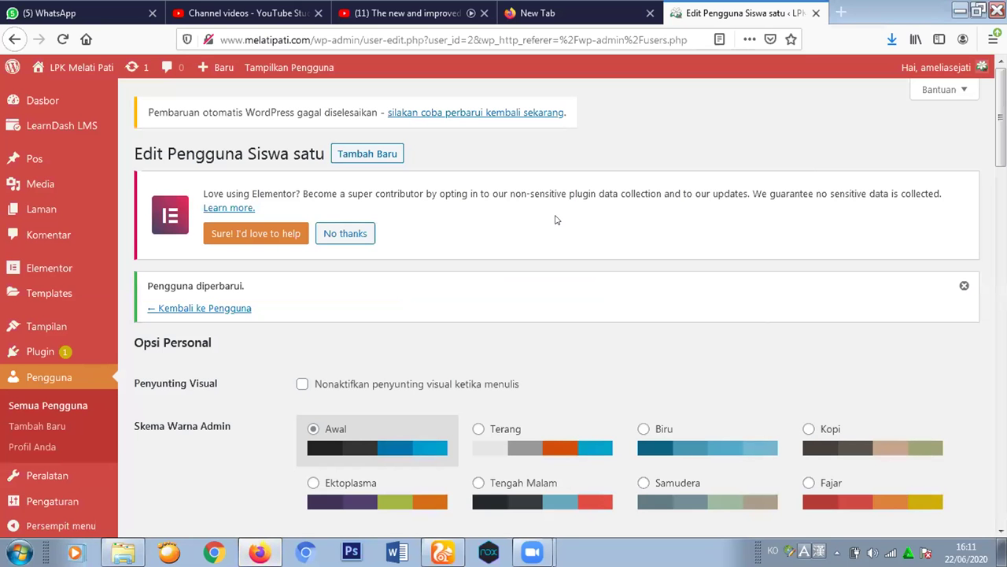
pyautogui.scroll(-5, 1001, 118)
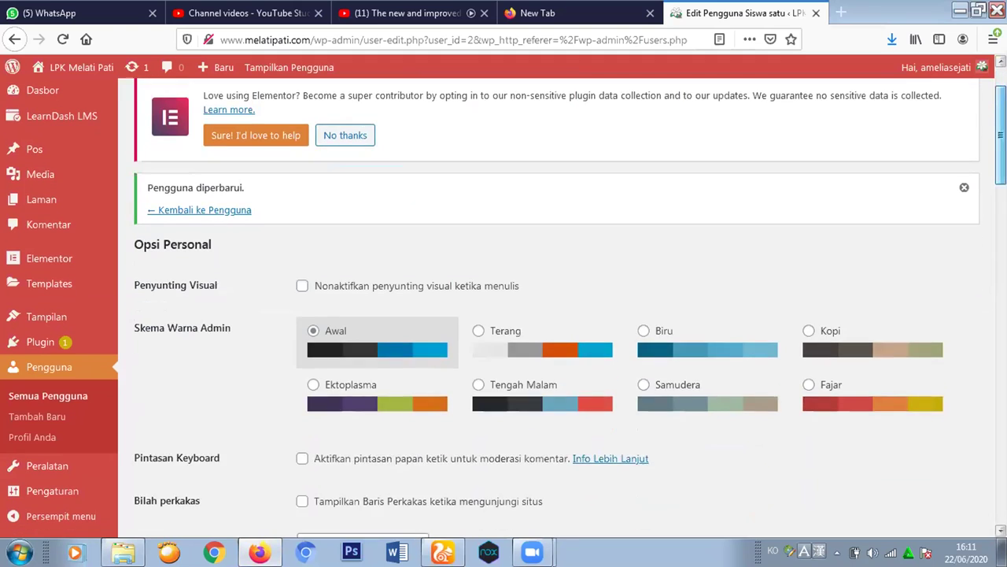
# Open LearnDash General settings, keeping the Active Template as LearnDash 3.0.
pyautogui.moveTo(35, 128)
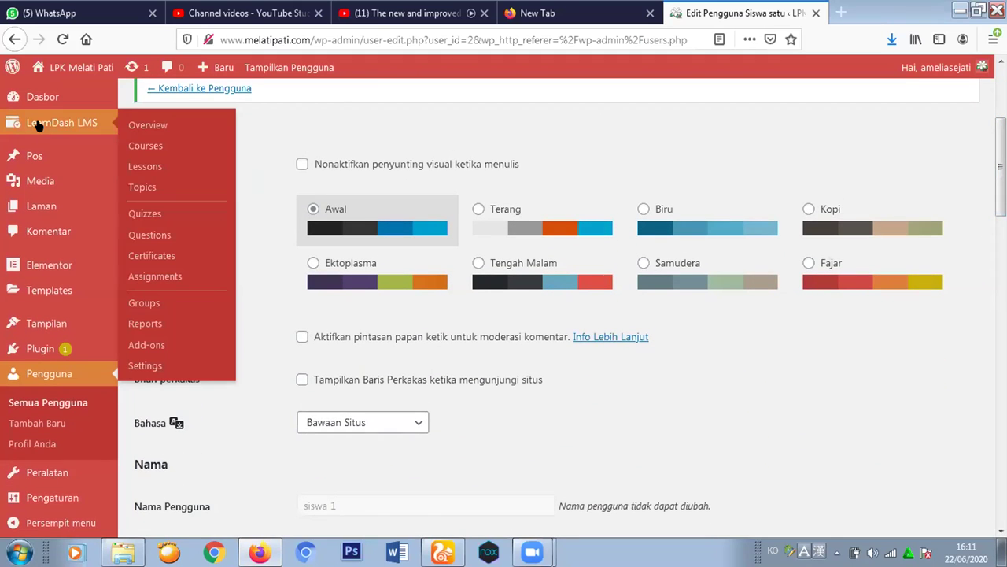
pyautogui.click(146, 366)
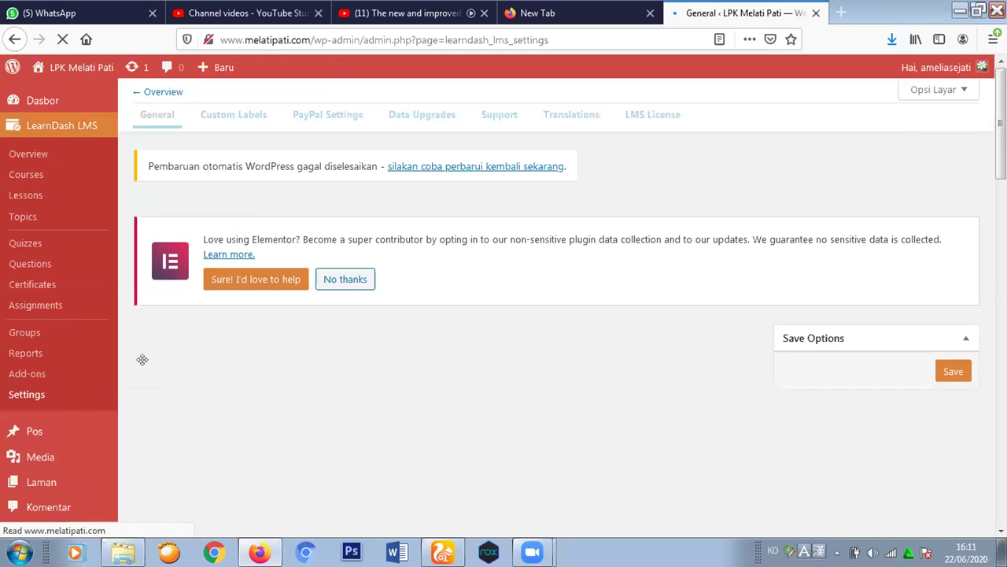
pyautogui.scroll(-3, 933, 194)
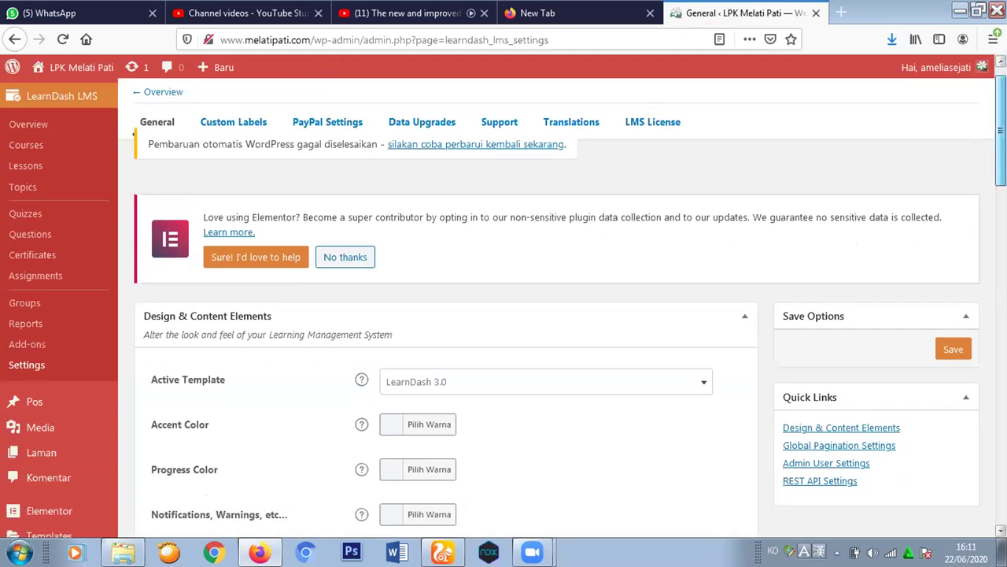
pyautogui.scroll(-1, 504, 309)
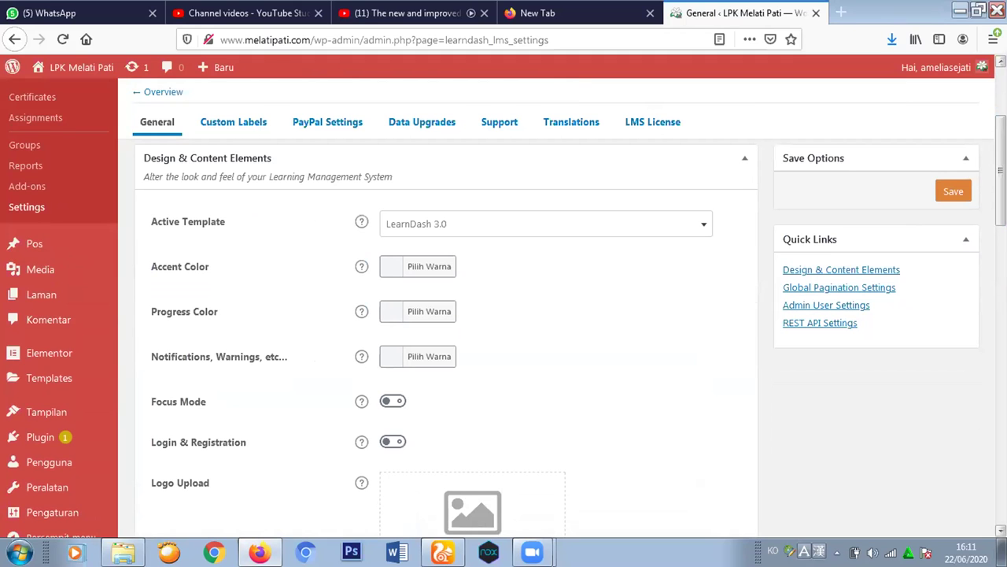
pyautogui.scroll(-2, 1001, 173)
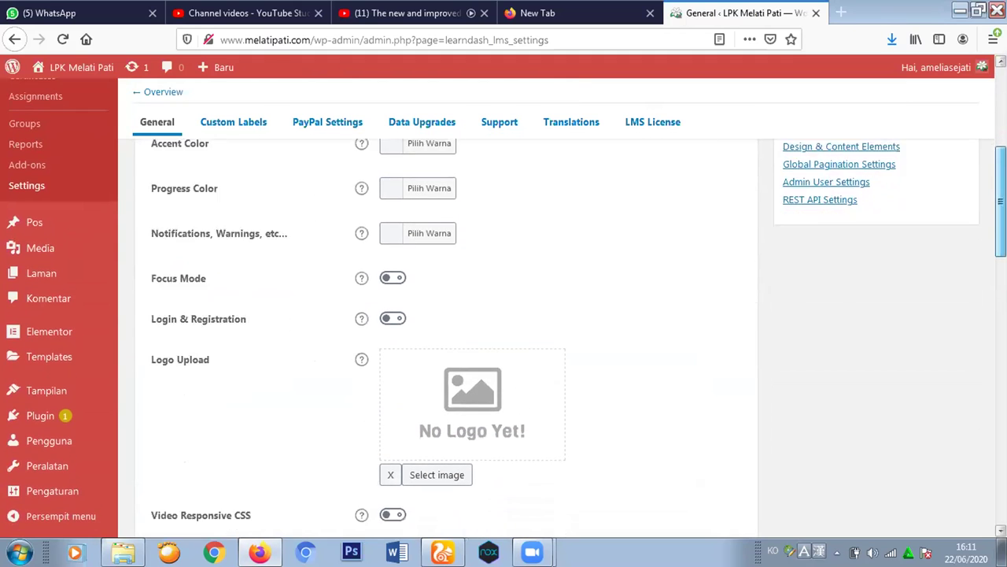
pyautogui.scroll(6, 504, 315)
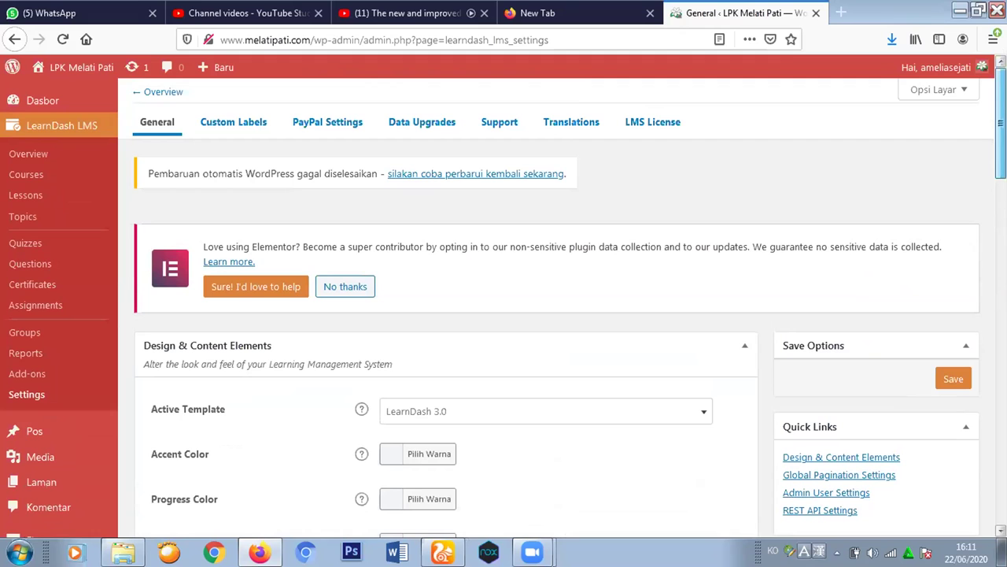
pyautogui.scroll(-2, 503, 304)
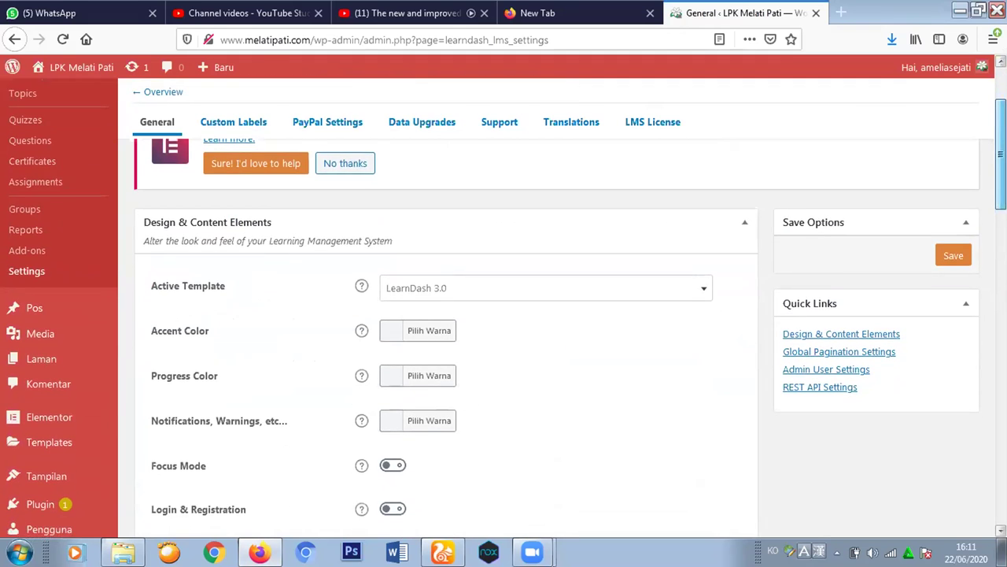
pyautogui.click(705, 278)
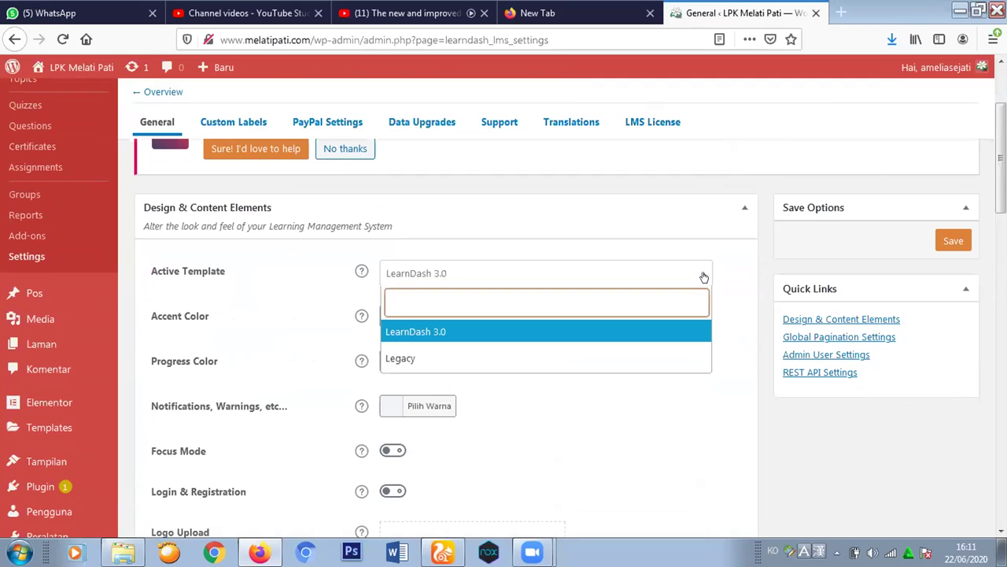
pyautogui.click(705, 277)
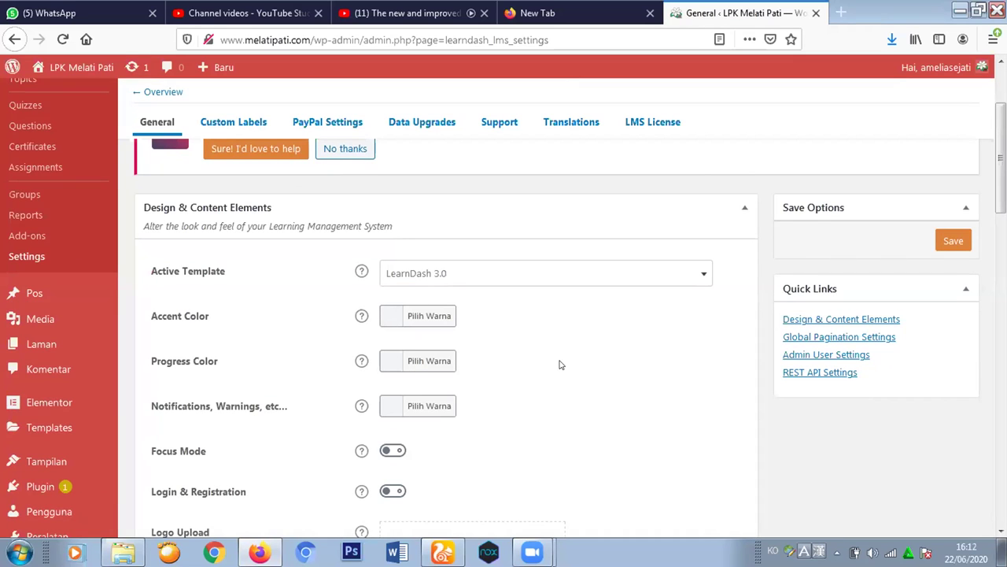
# Switch on Login & Registration for customized LearnDash course registration.
pyautogui.scroll(-2, 444, 220)
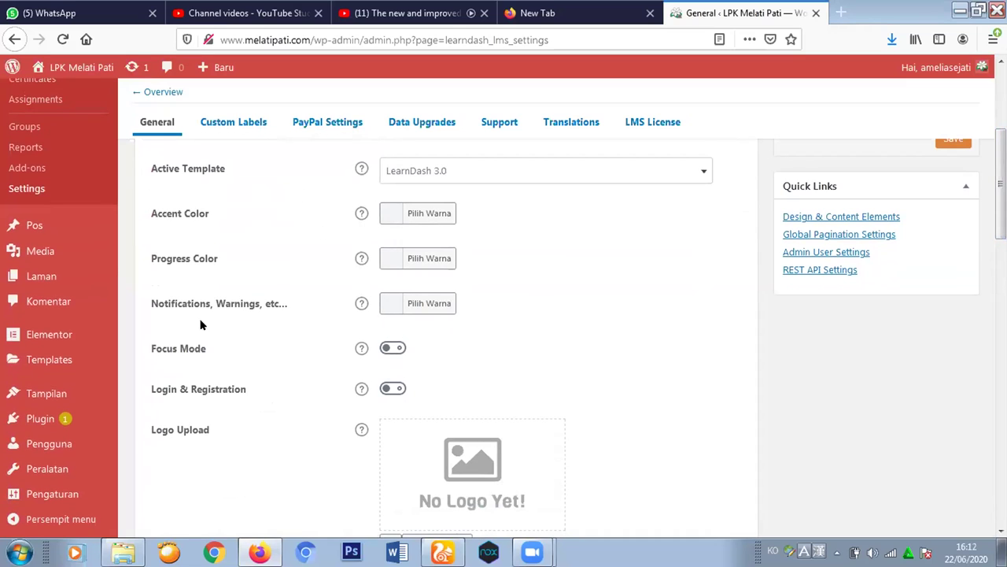
pyautogui.click(385, 388)
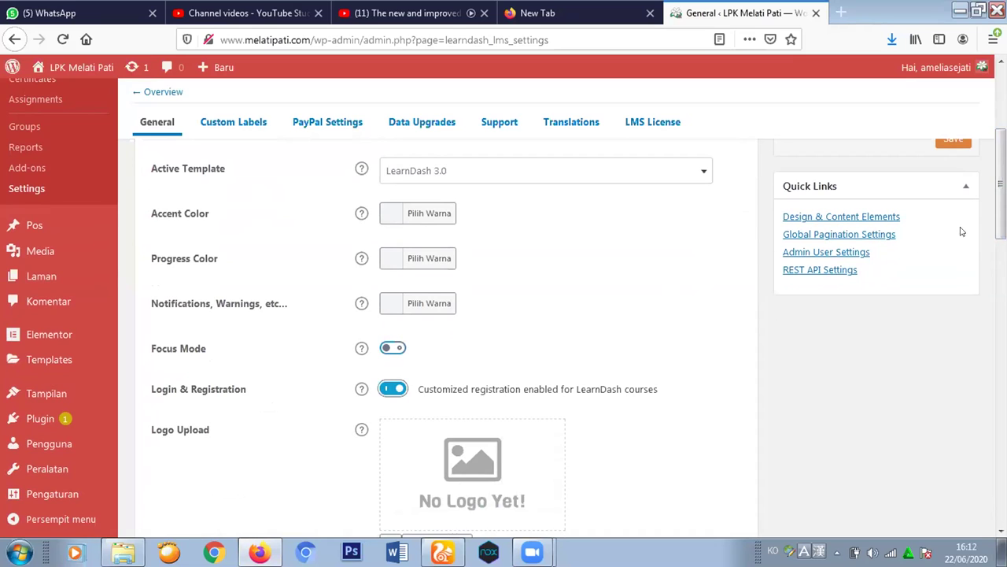
pyautogui.moveTo(1001, 183); pyautogui.dragTo(1001, 220)
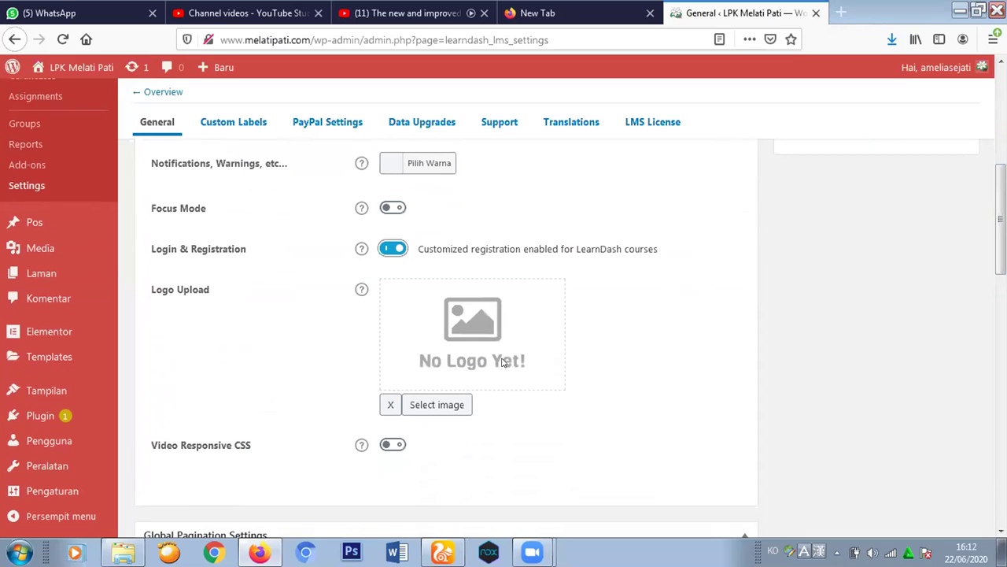
# Set MELATI-Converted.png from the media library as the LearnDash Logo Upload.
pyautogui.click(428, 406)
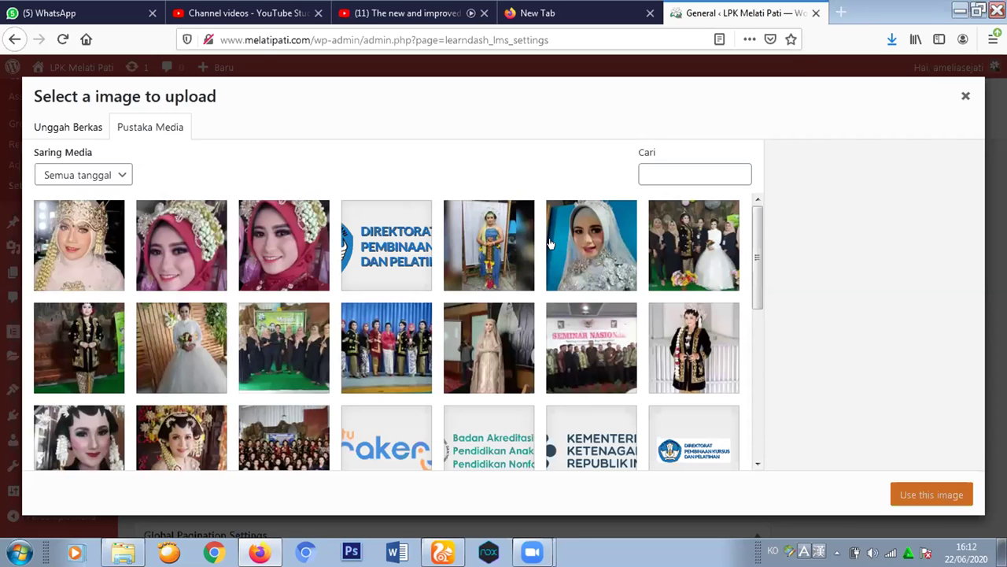
pyautogui.moveTo(759, 240); pyautogui.dragTo(760, 388)
pyautogui.click(502, 444)
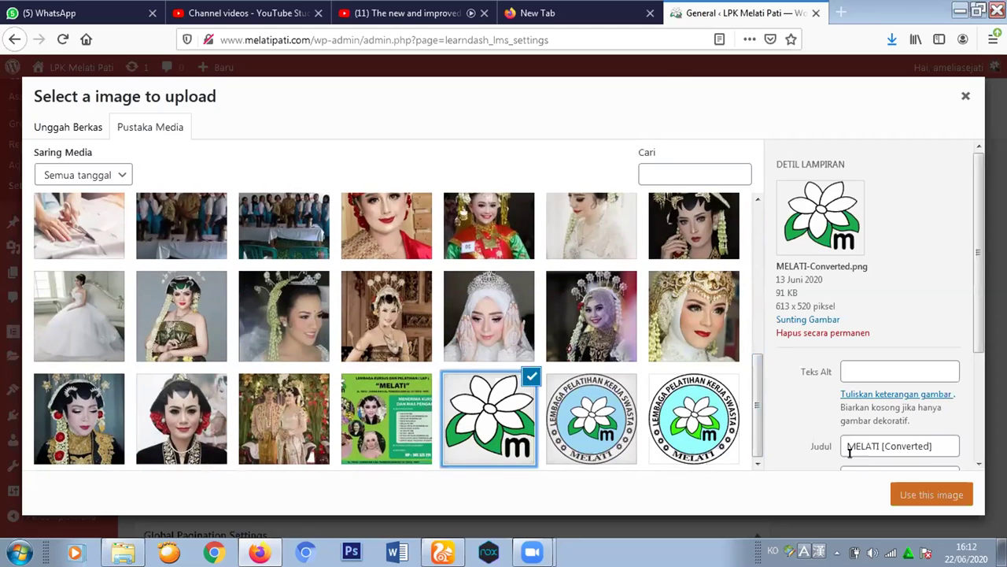
pyautogui.click(905, 495)
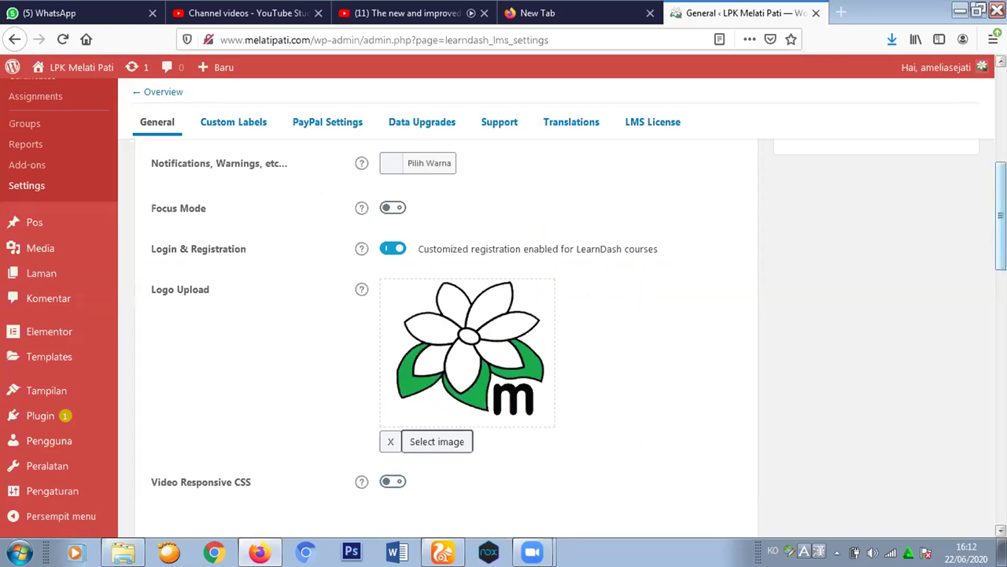
# Save the LearnDash General settings.
pyautogui.scroll(-1, 1001, 221)
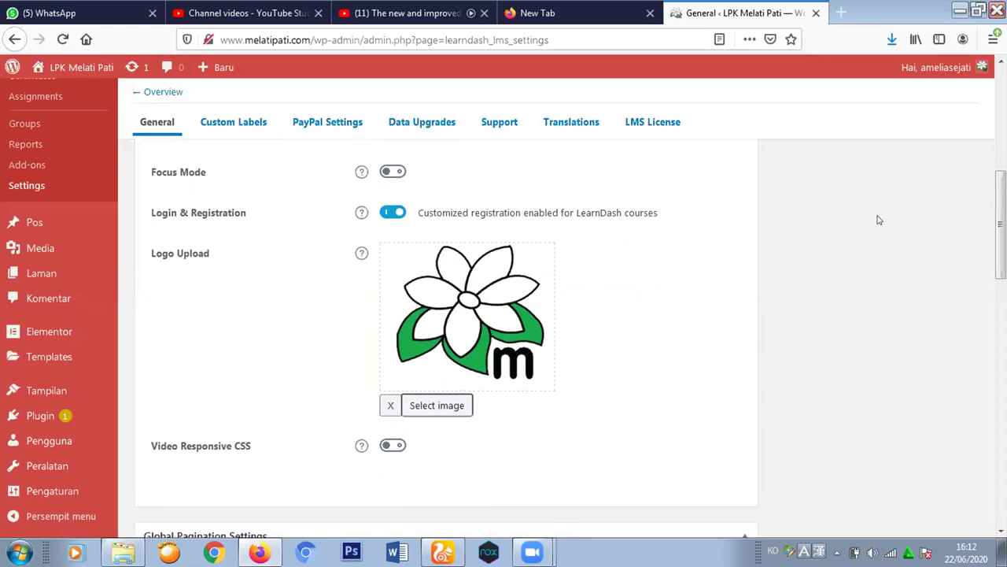
pyautogui.moveTo(1001, 229); pyautogui.dragTo(1001, 140)
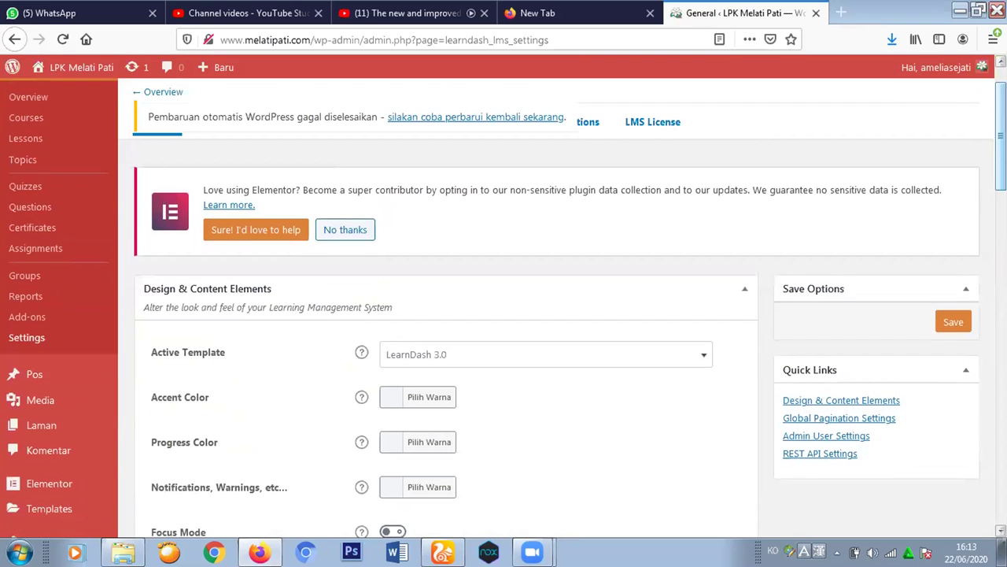
pyautogui.click(950, 322)
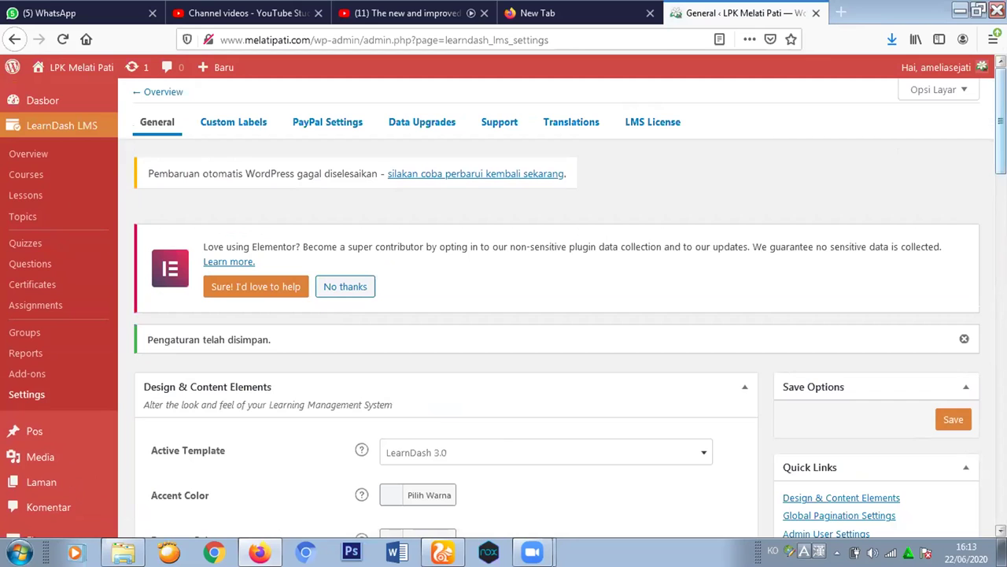
pyautogui.scroll(-10, 503, 314)
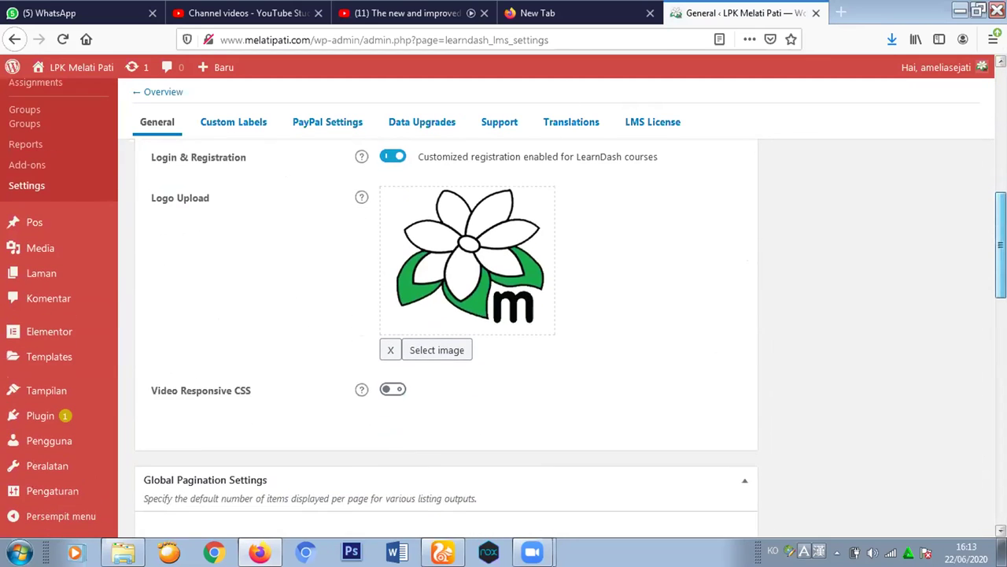
pyautogui.scroll(-1, 503, 338)
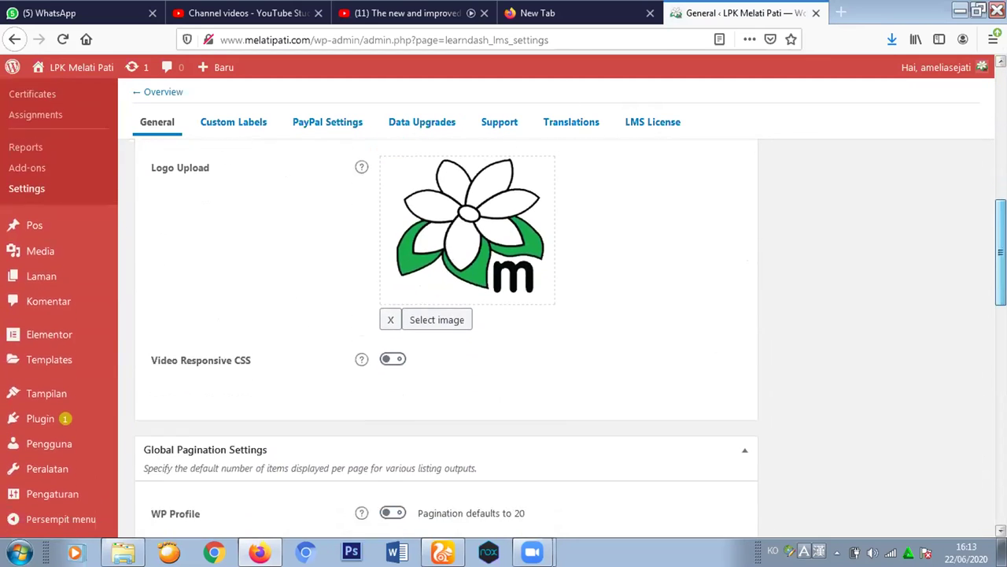
pyautogui.scroll(-1, 503, 315)
pyautogui.scroll(-2, 503, 338)
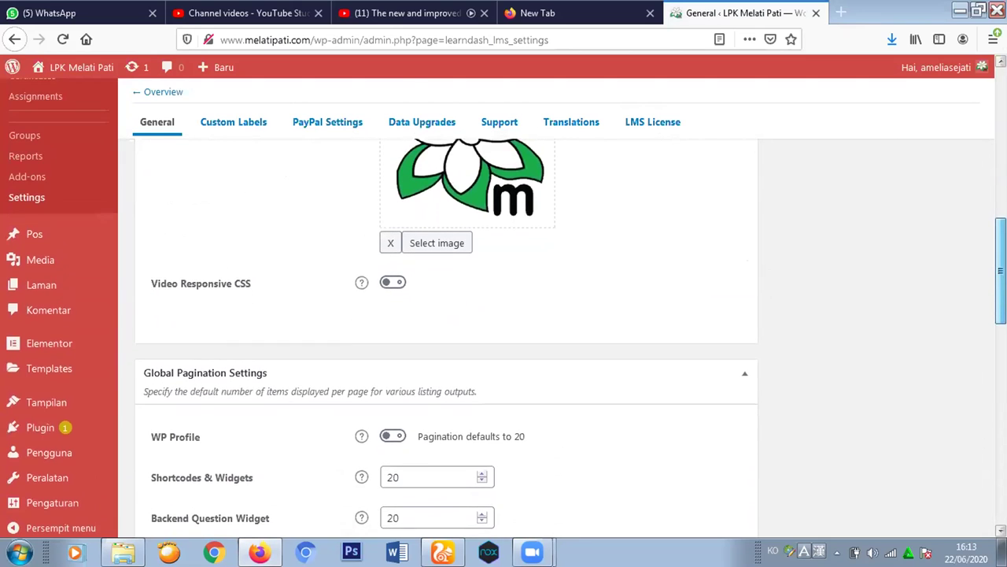
pyautogui.scroll(3, 503, 339)
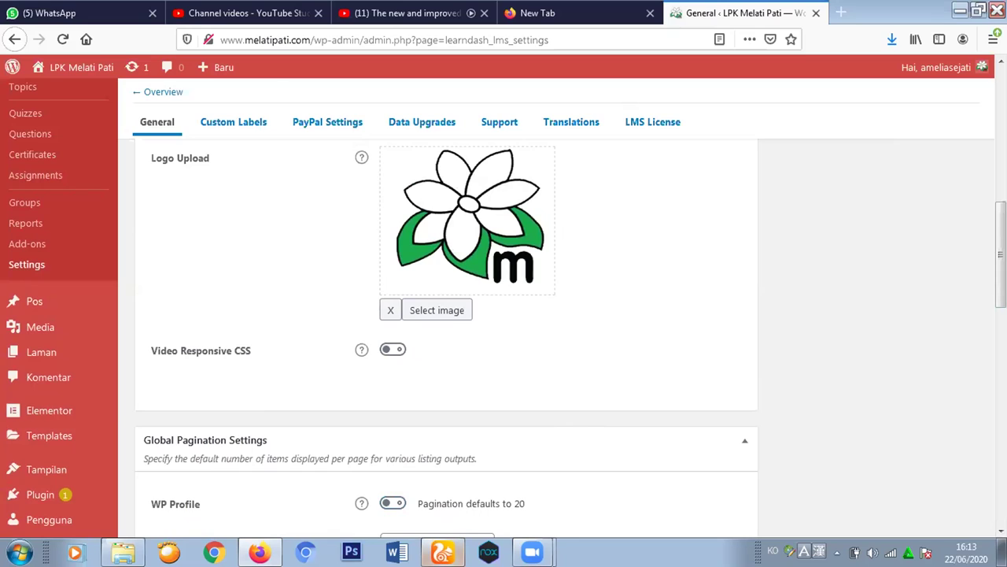
# In UC Browser, open the LearnDash login popup on the Akun Siswa page.
pyautogui.click(443, 551)
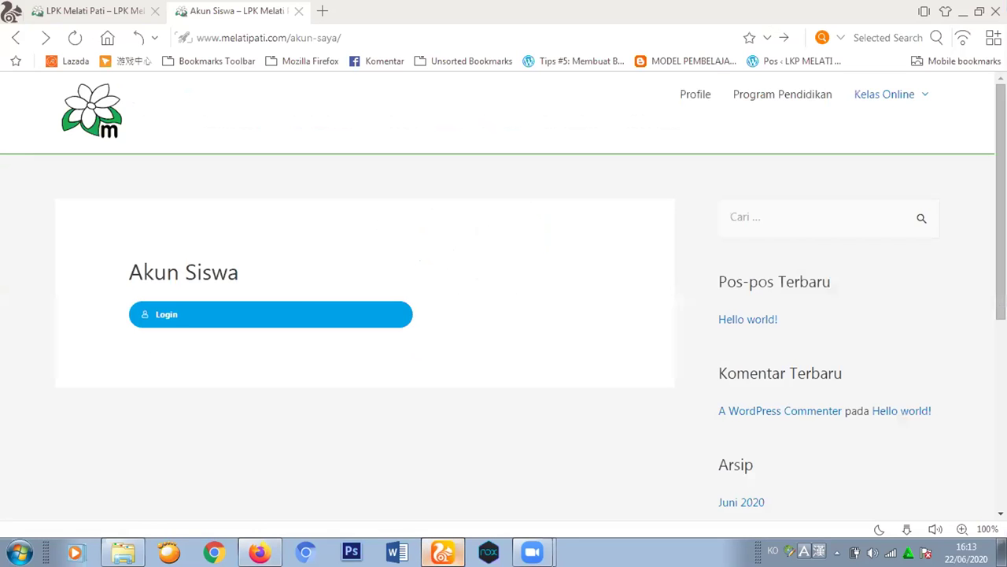
pyautogui.click(315, 303)
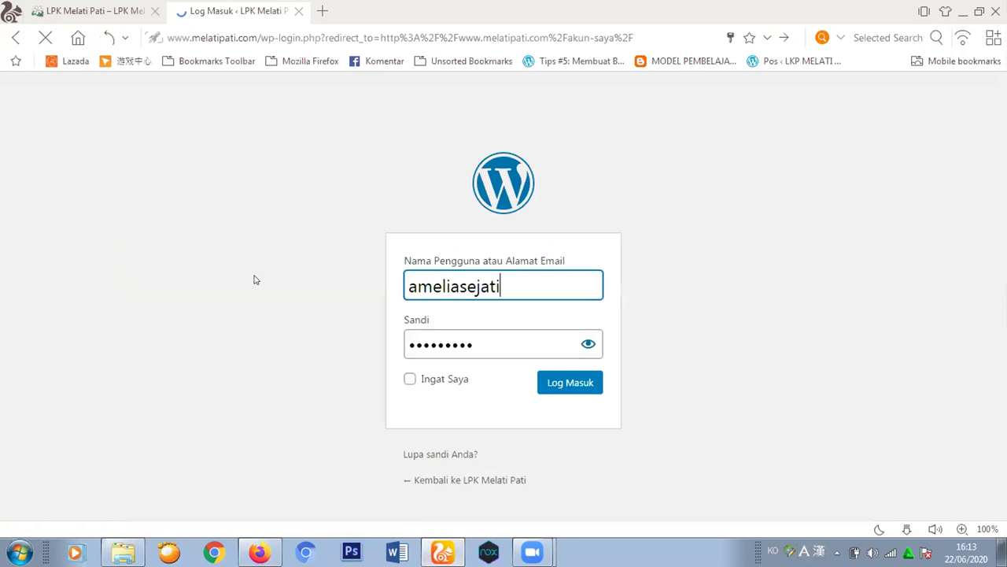
pyautogui.click(16, 37)
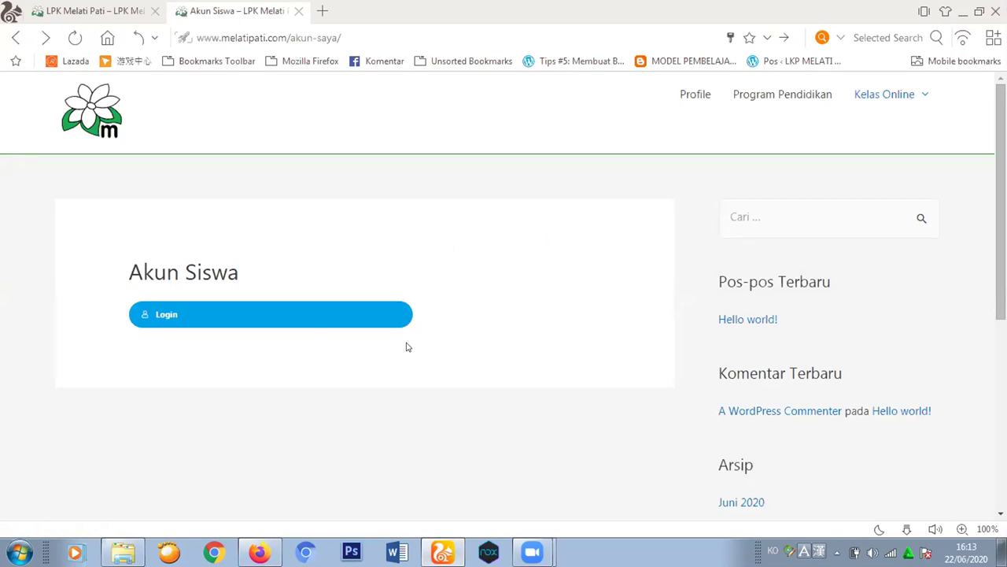
pyautogui.click(306, 316)
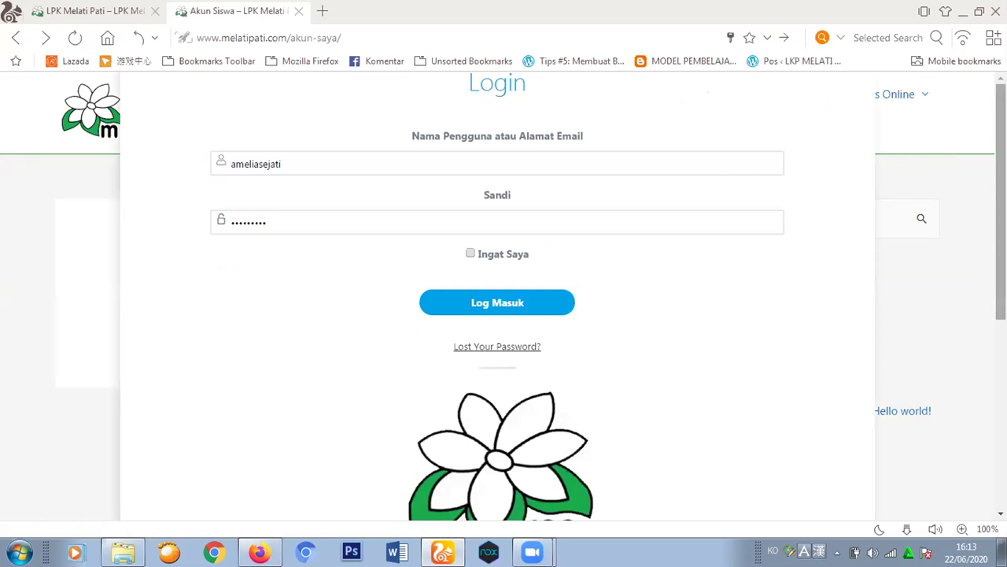
# Check the popup's flower logo and username field, then return to the LearnDash settings.
pyautogui.scroll(-5, 503, 300)
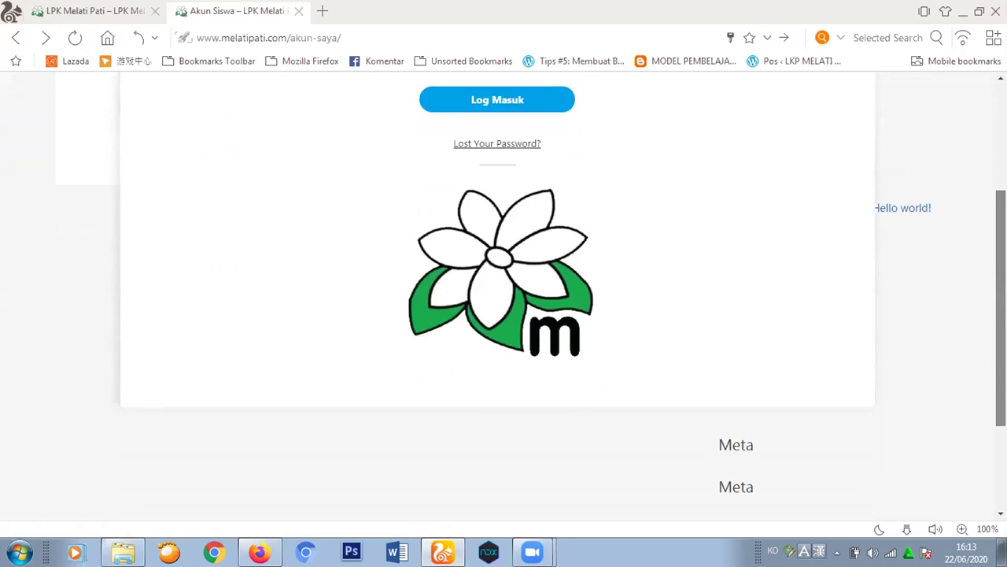
pyautogui.scroll(3, 504, 299)
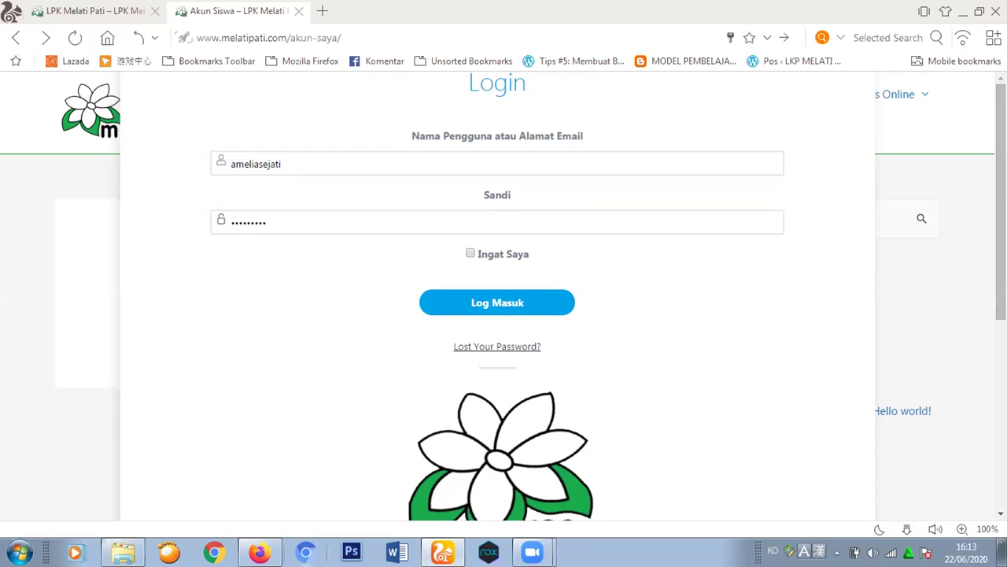
pyautogui.moveTo(260, 553)
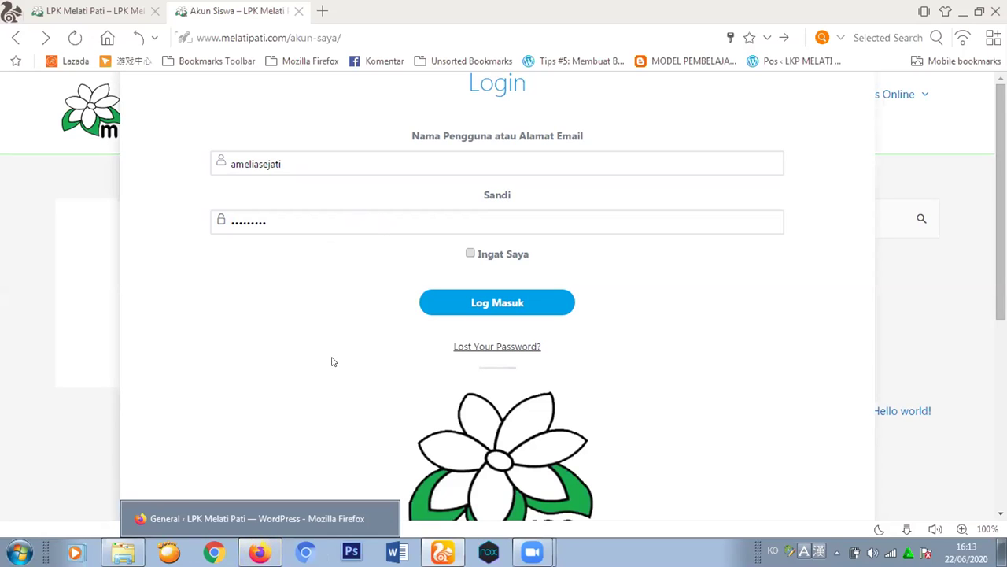
pyautogui.click(300, 159)
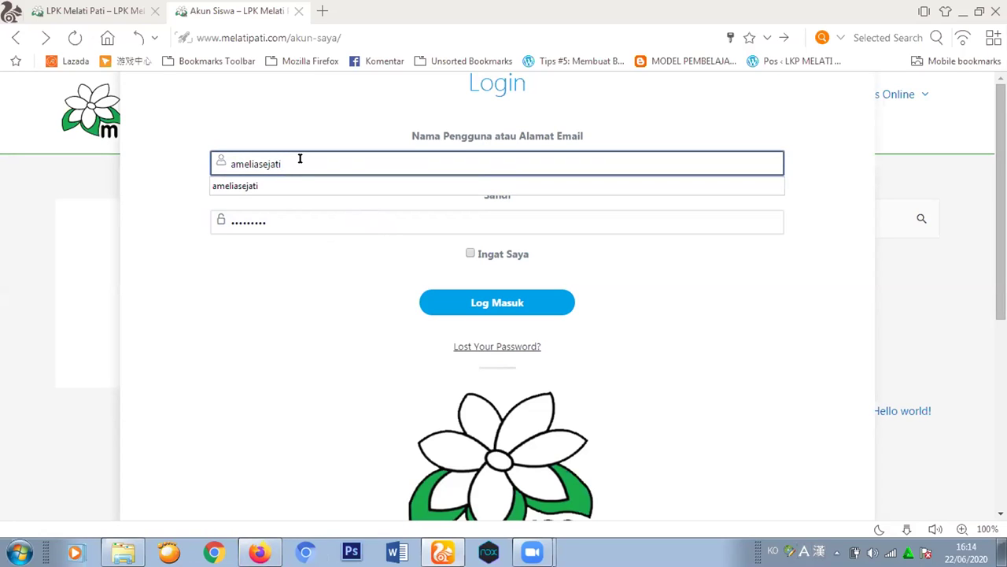
pyautogui.click(296, 303)
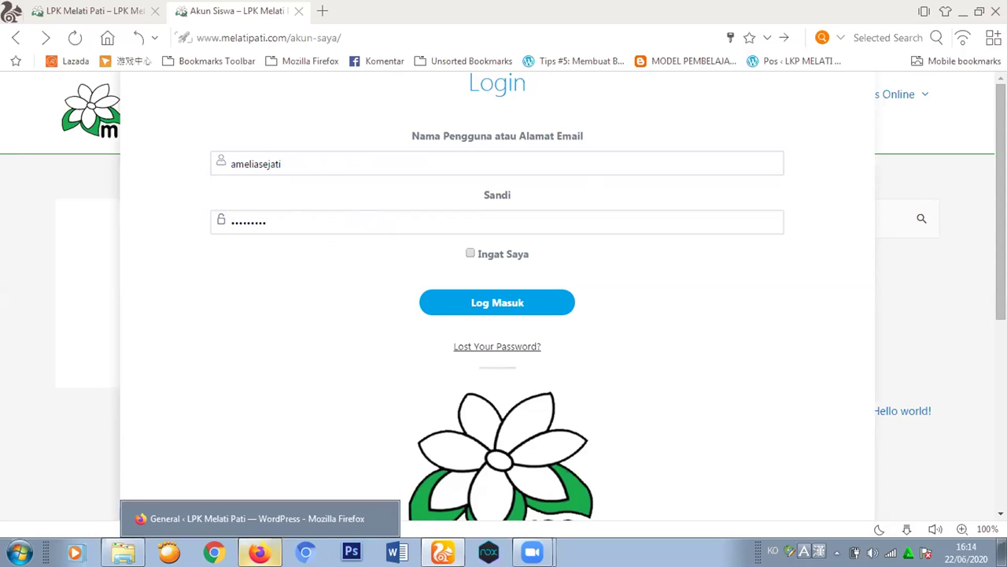
pyautogui.click(251, 518)
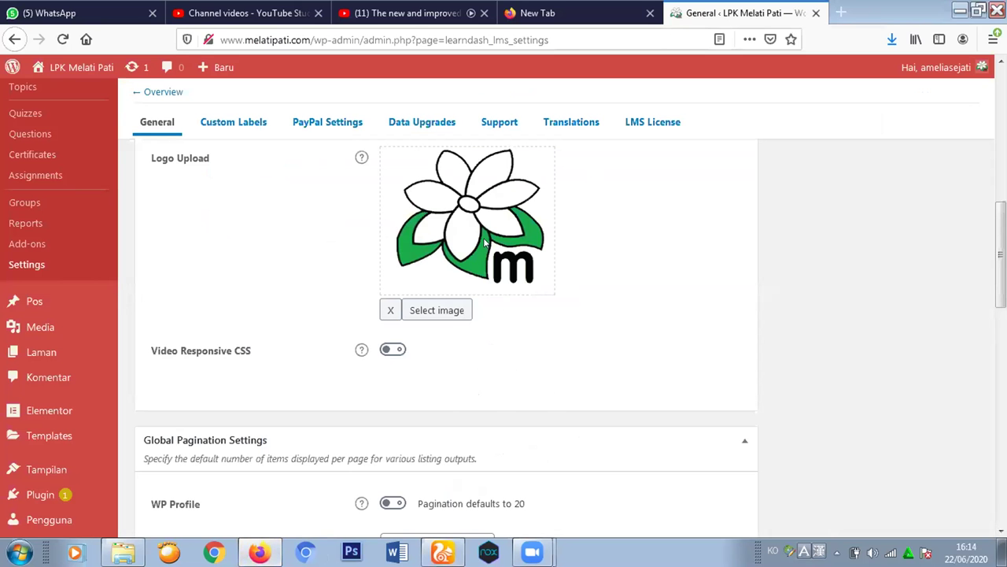
# Scale the MELATI logo in the image editor to 85 × 72 pixels.
pyautogui.click(438, 311)
pyautogui.scroll(-10, 516, 421)
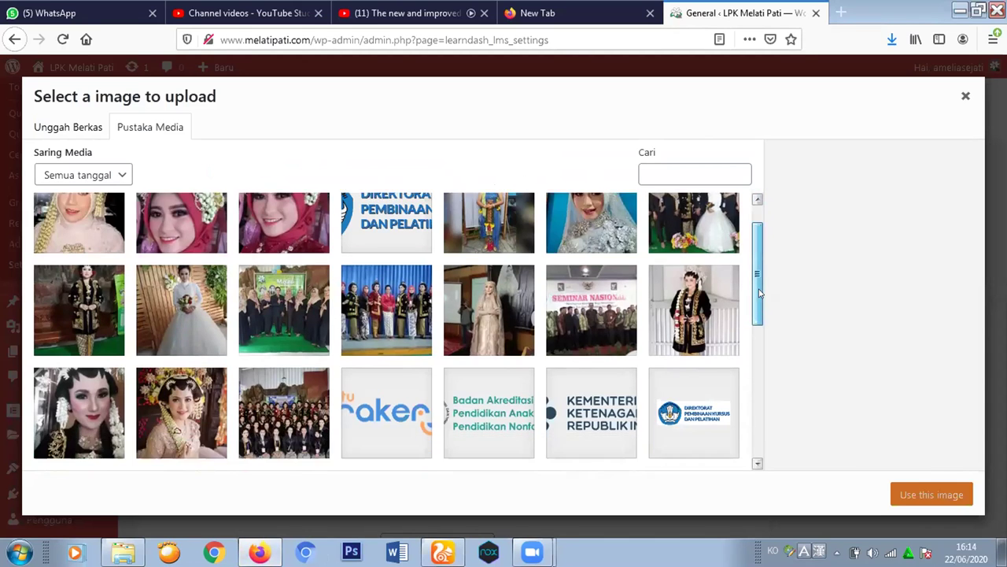
pyautogui.click(517, 421)
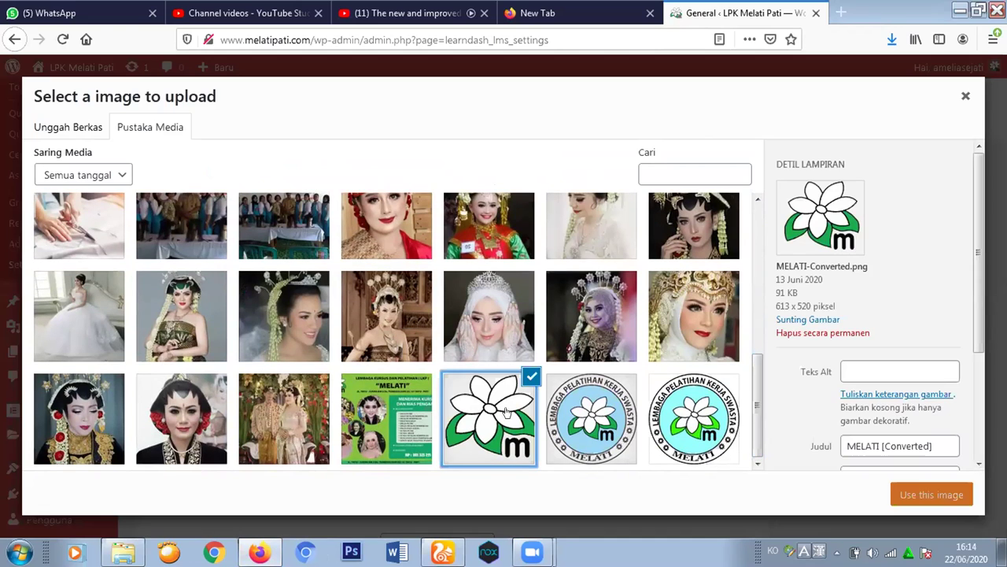
pyautogui.click(808, 319)
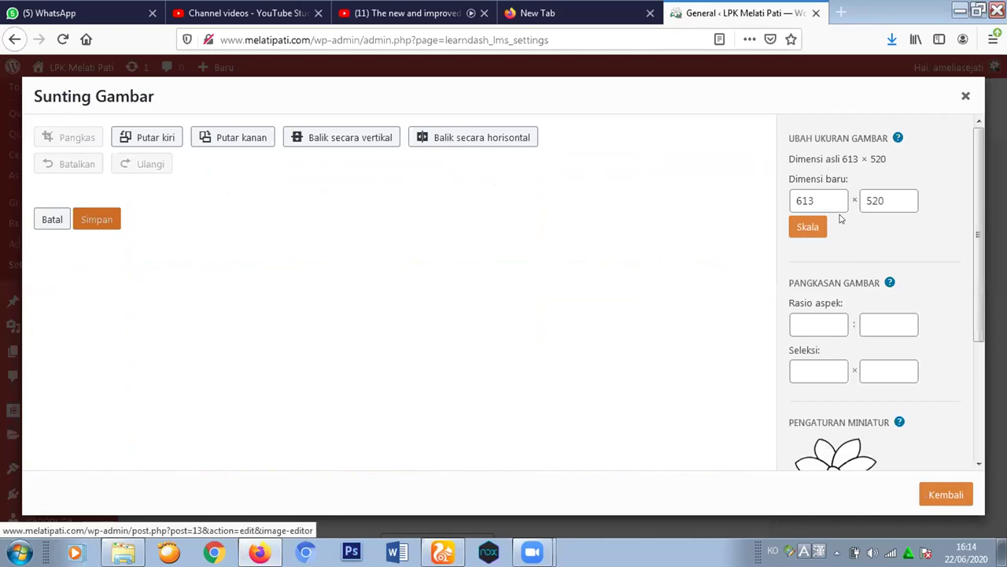
pyautogui.doubleClick(798, 198)
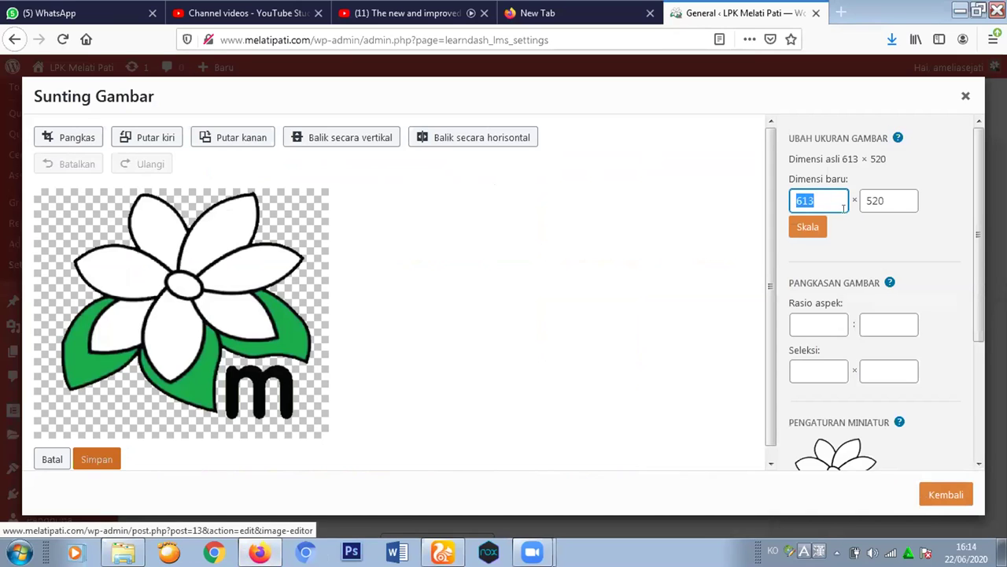
pyautogui.write('85')
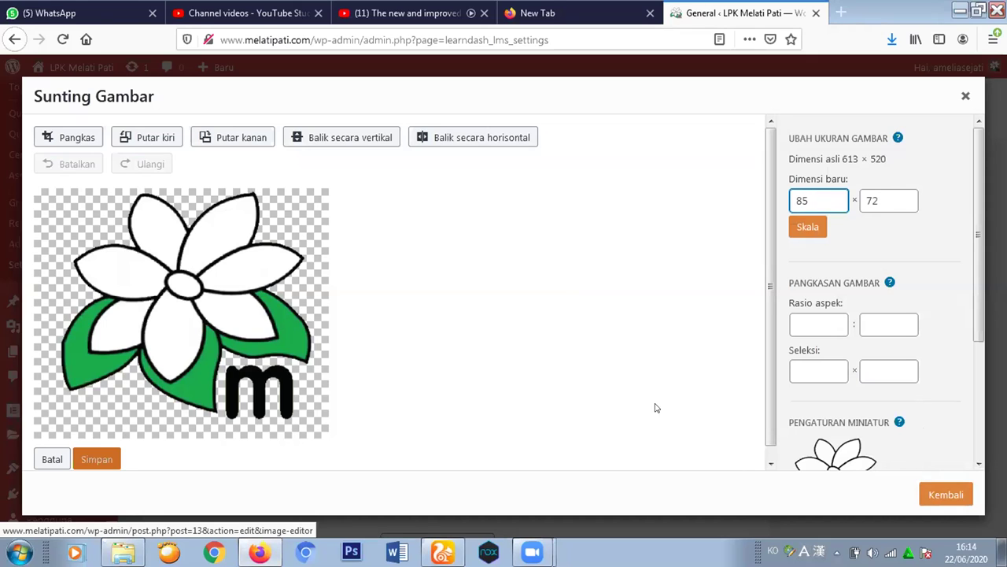
pyautogui.click(100, 458)
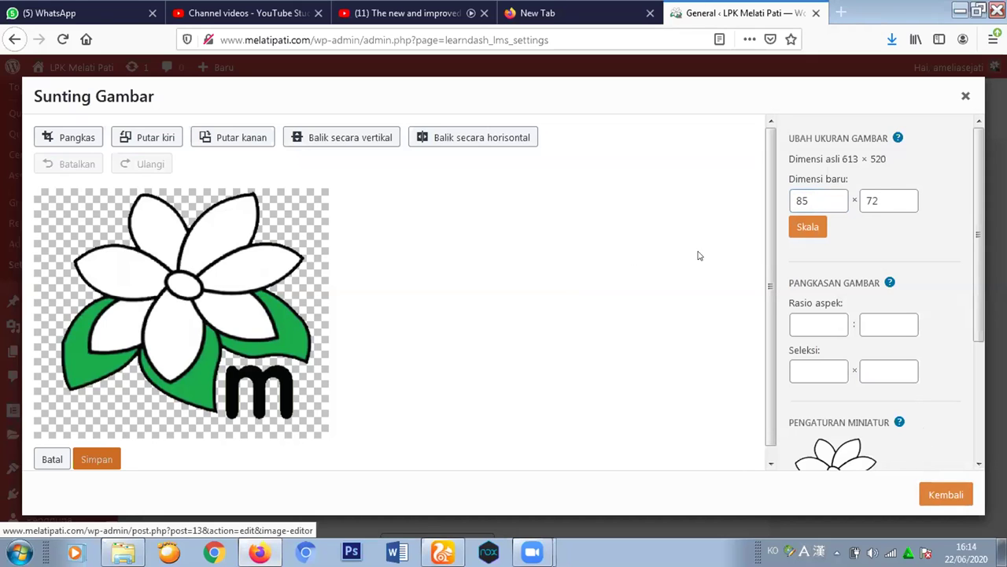
pyautogui.click(800, 229)
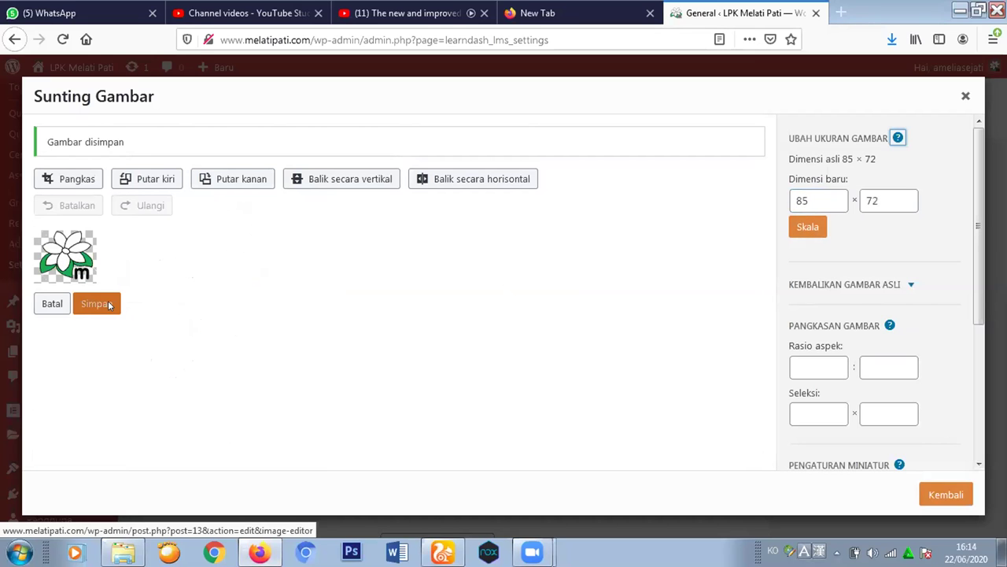
pyautogui.click(939, 494)
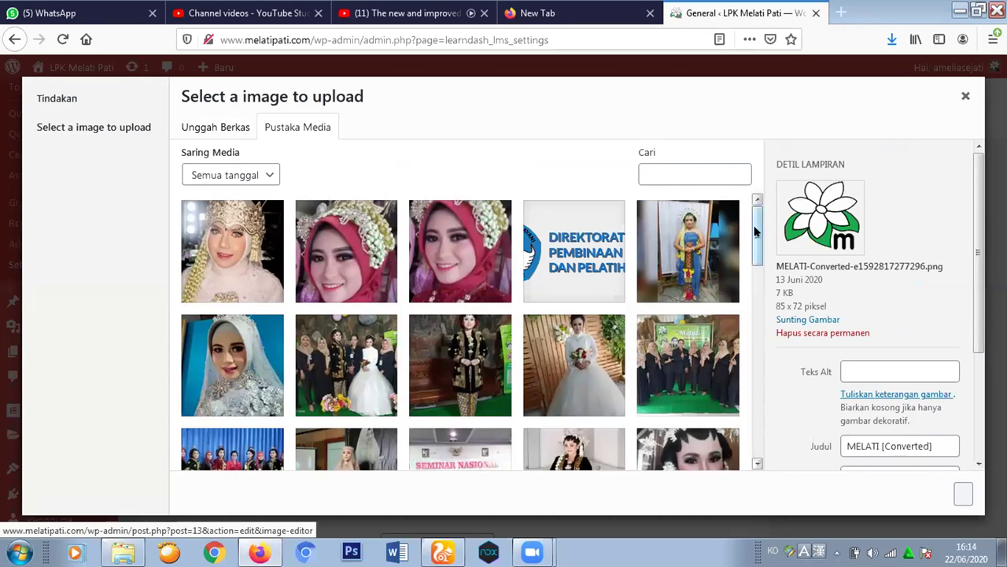
# Set the resized MELATI-Converted logo as Logo Upload and save the settings.
pyautogui.scroll(-5, 756, 231)
pyautogui.scroll(5, 772, 236)
pyautogui.scroll(-5, 762, 447)
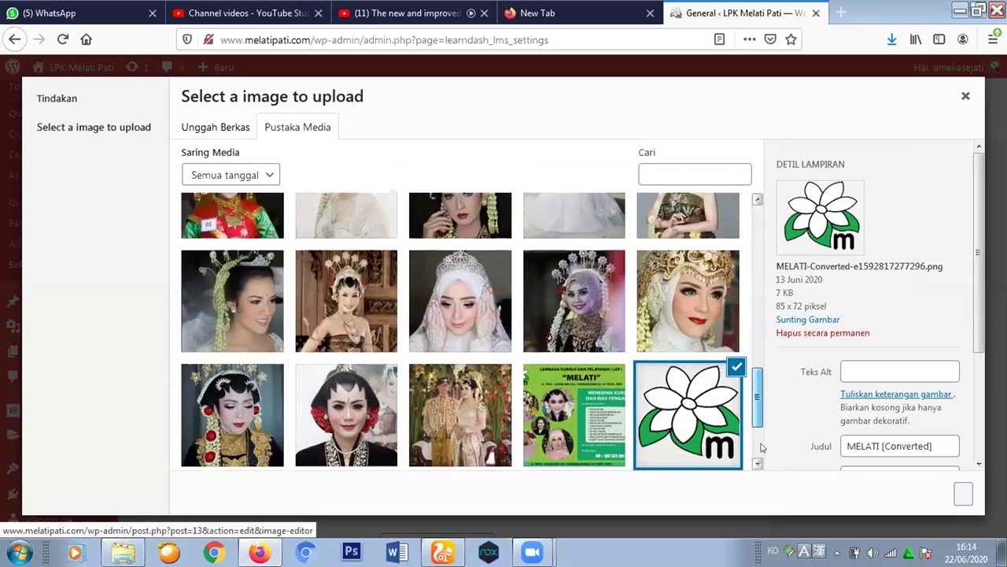
pyautogui.scroll(-2, 762, 447)
pyautogui.click(735, 253)
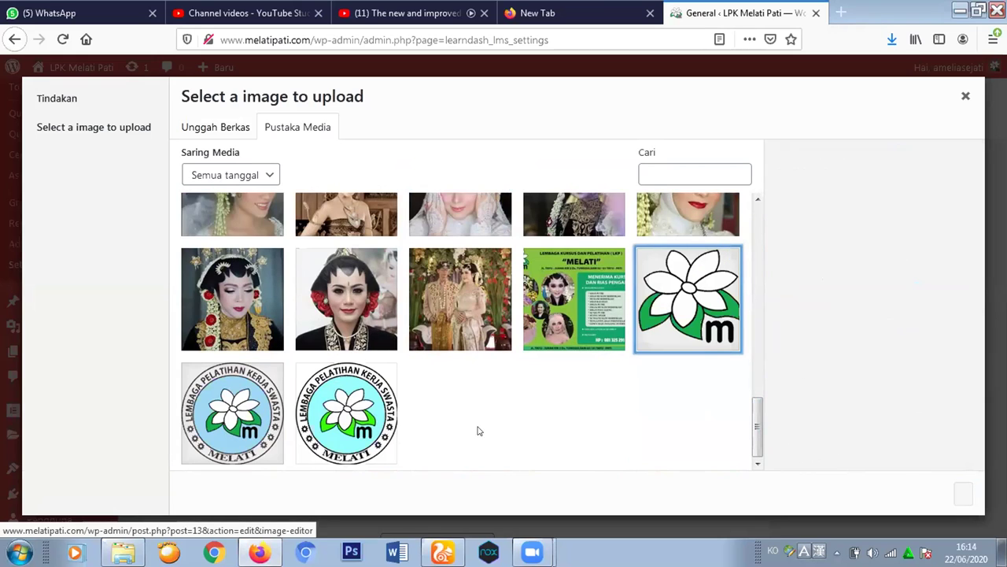
pyautogui.click(755, 443)
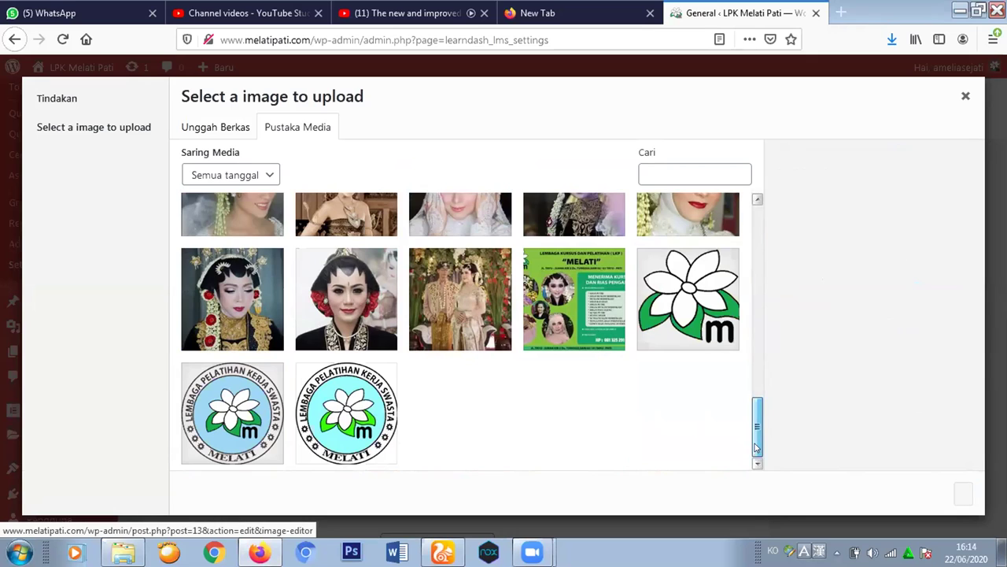
pyautogui.click(671, 288)
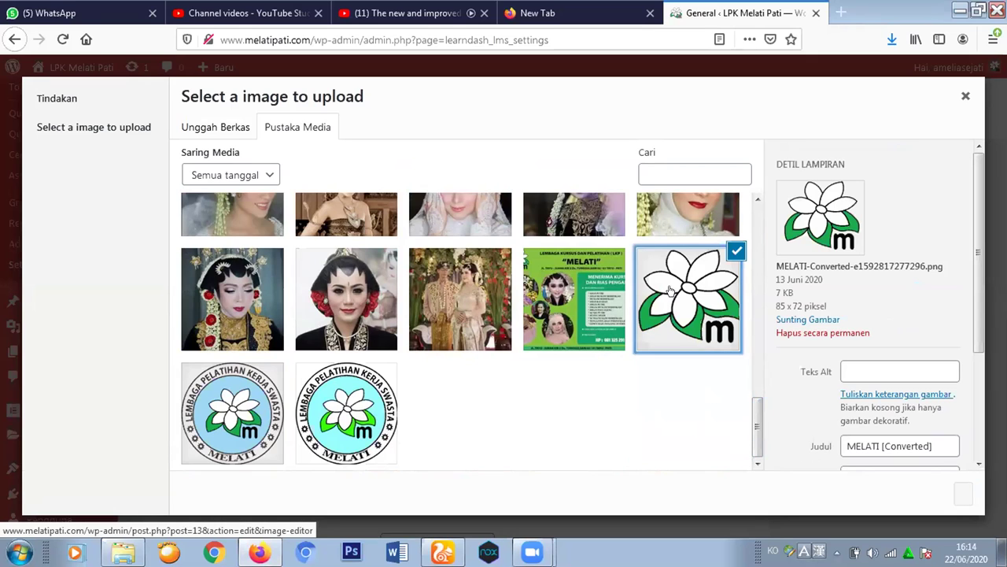
pyautogui.click(961, 497)
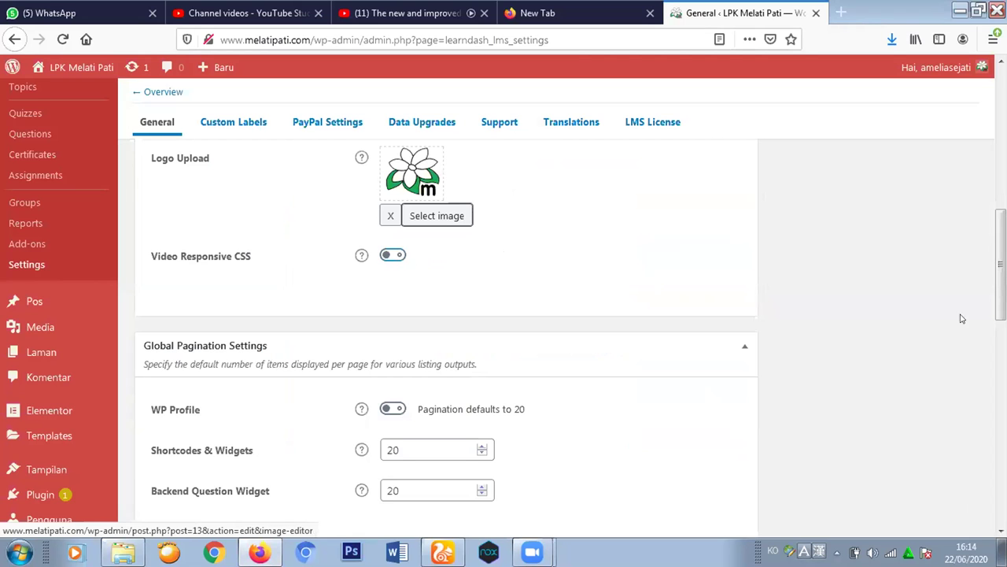
pyautogui.scroll(-2, 997, 301)
pyautogui.scroll(12, 997, 301)
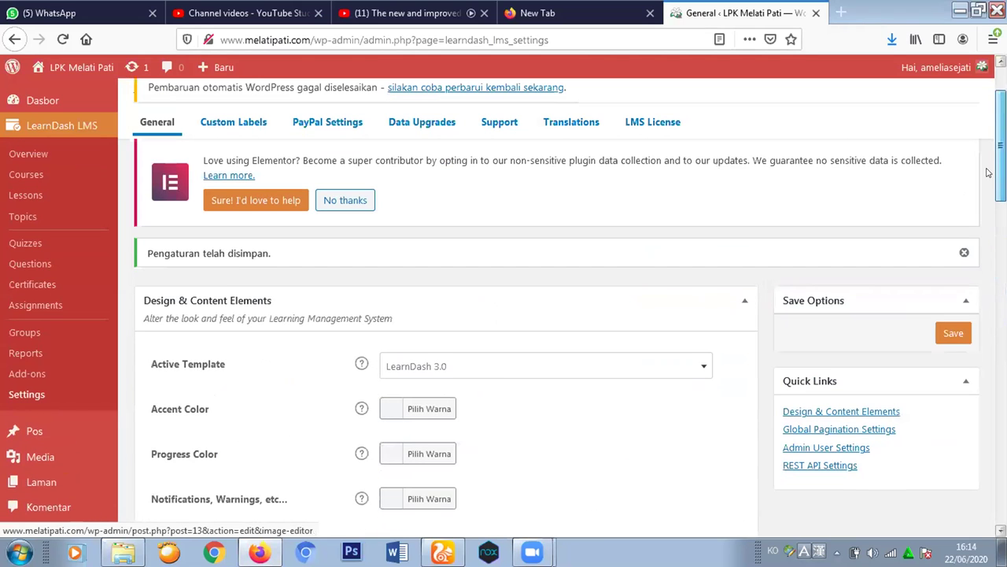
pyautogui.click(953, 334)
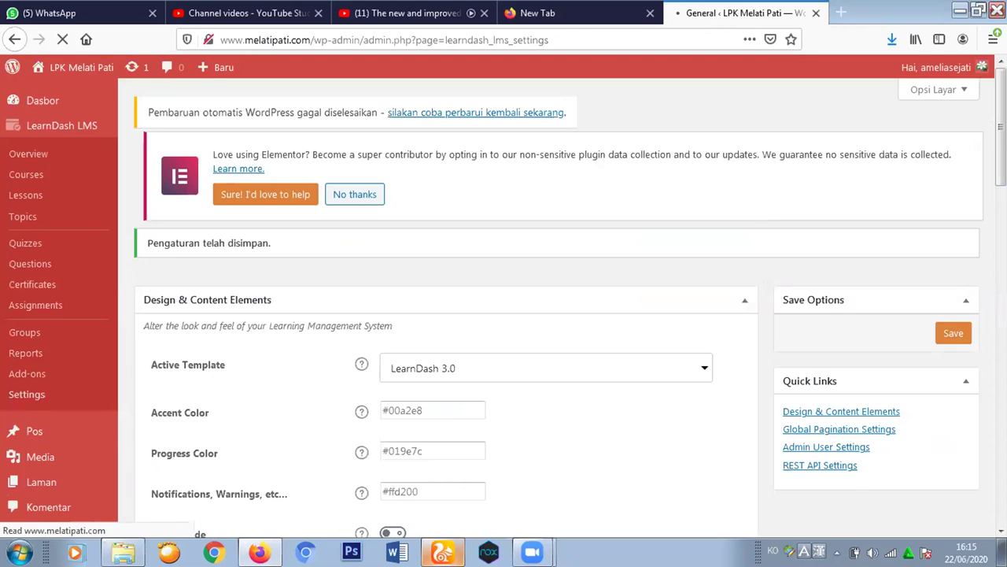
# In UC Browser, reload Akun Siswa and open the login popup to view the smaller logo.
pyautogui.moveTo(442, 553)
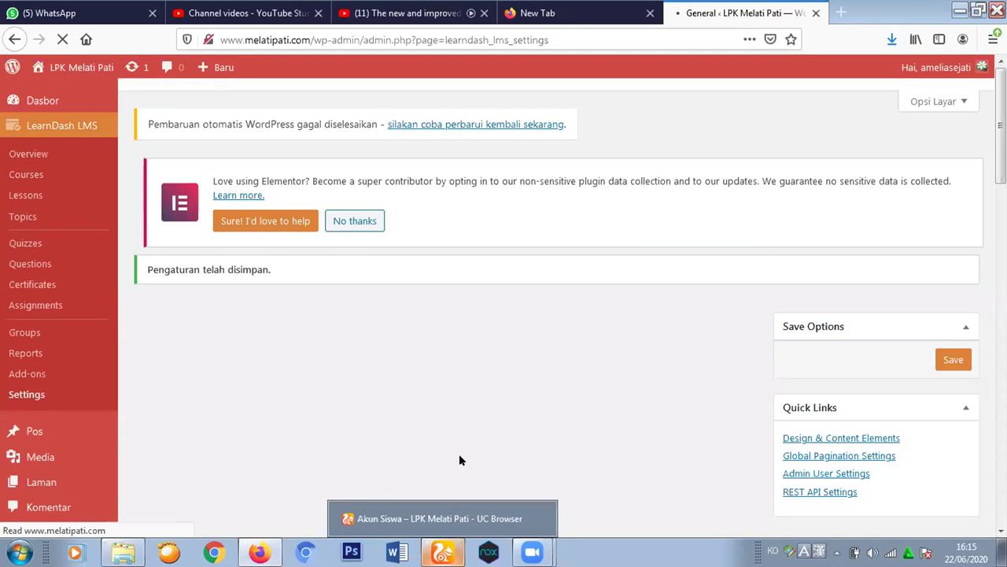
pyautogui.click(442, 553)
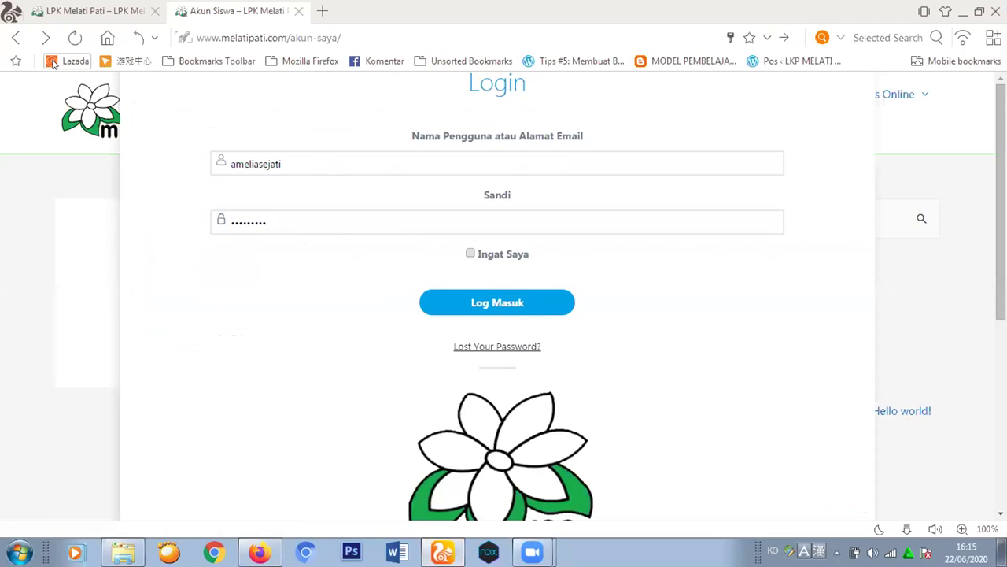
pyautogui.click(18, 41)
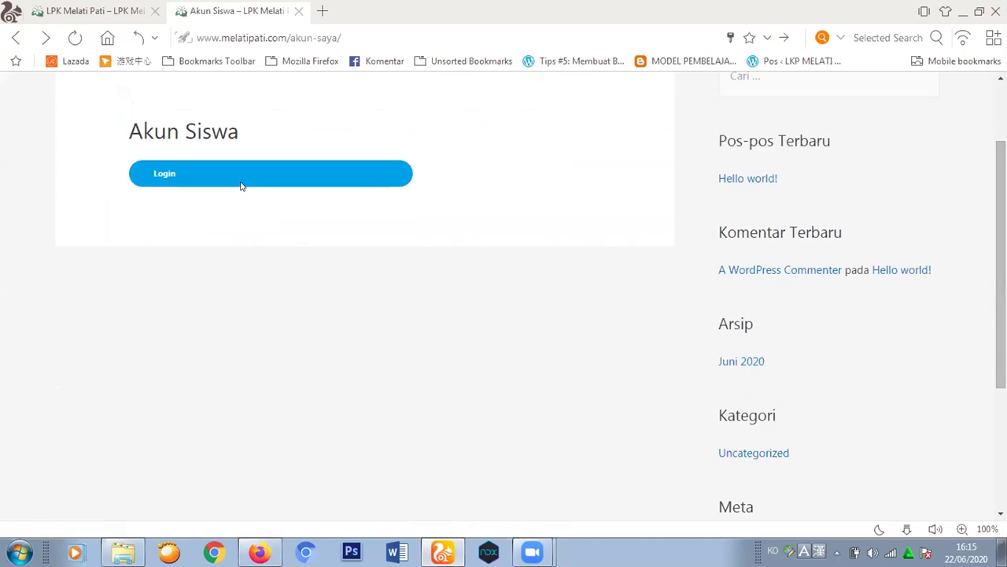
pyautogui.click(195, 209)
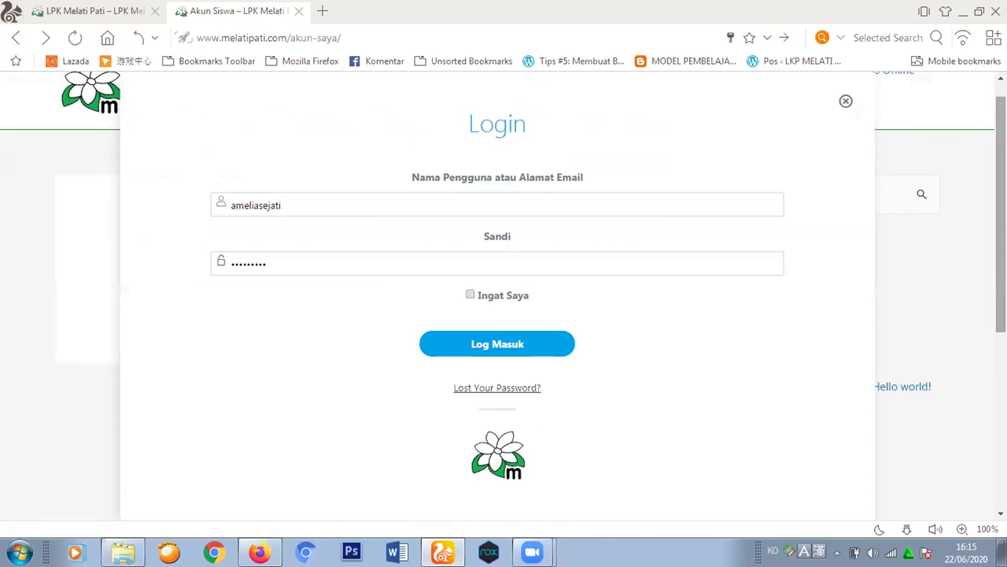
pyautogui.scroll(-2, 999, 221)
pyautogui.scroll(2, 504, 299)
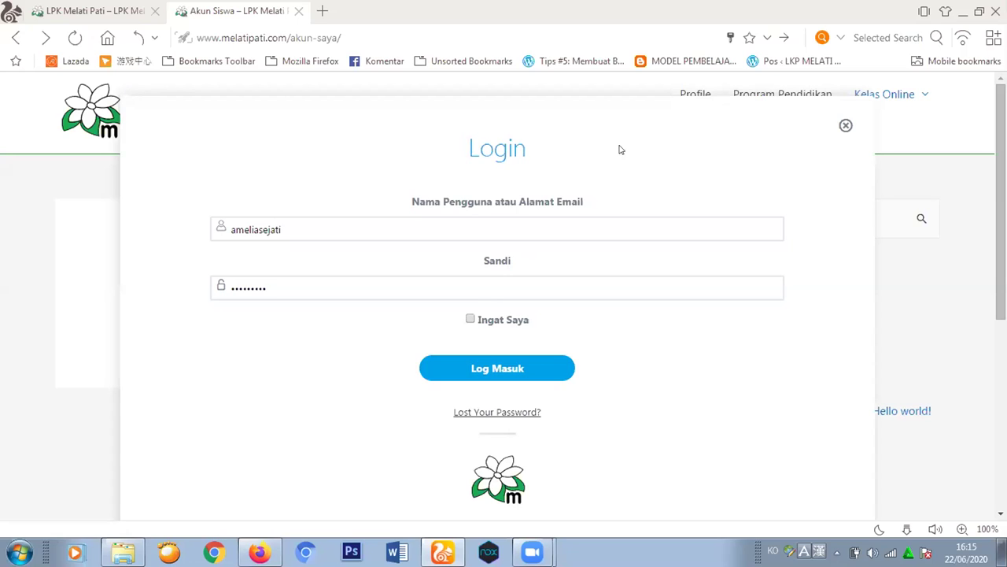
# Log in with the student account's username and password, dismissing the save-password prompt.
pyautogui.click(370, 230)
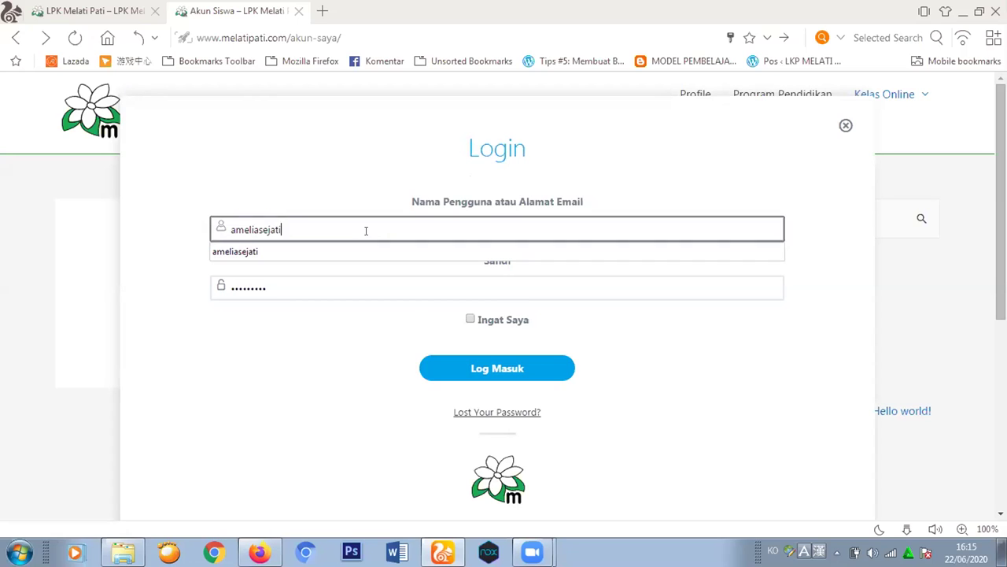
pyautogui.moveTo(281, 228); pyautogui.dragTo(220, 228)
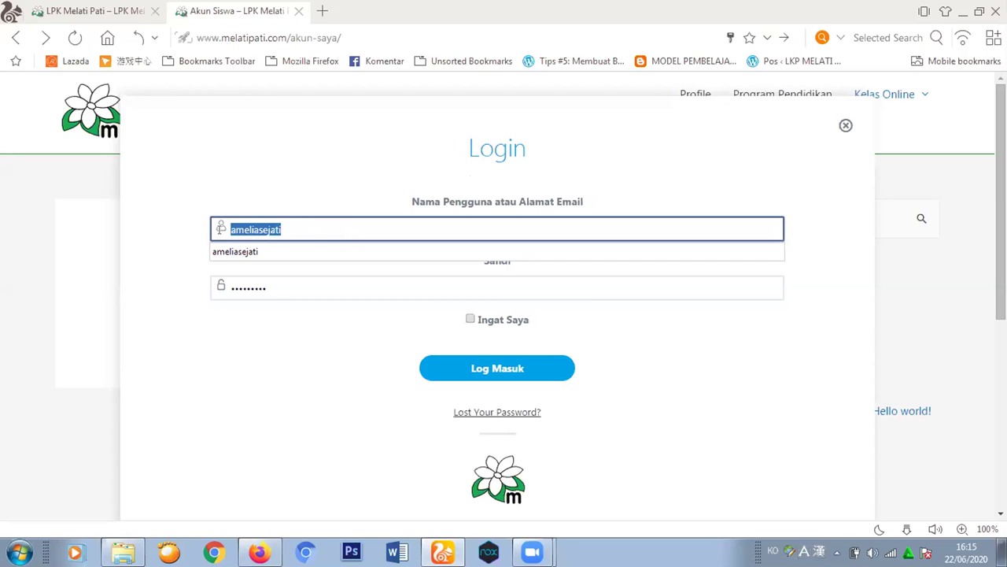
pyautogui.write('siswa 1')
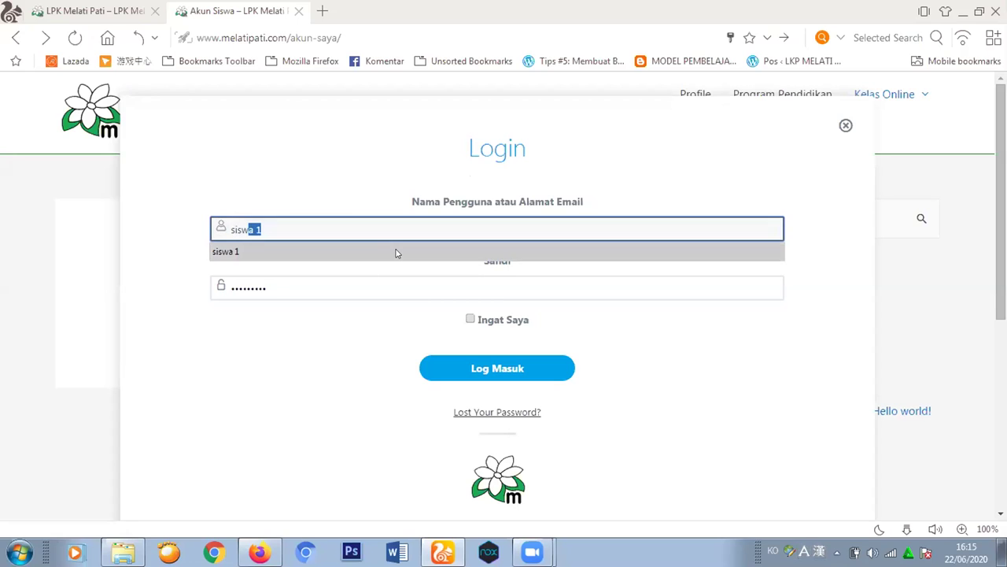
pyautogui.click(396, 252)
pyautogui.click(280, 285)
pyautogui.moveTo(280, 285); pyautogui.dragTo(164, 303)
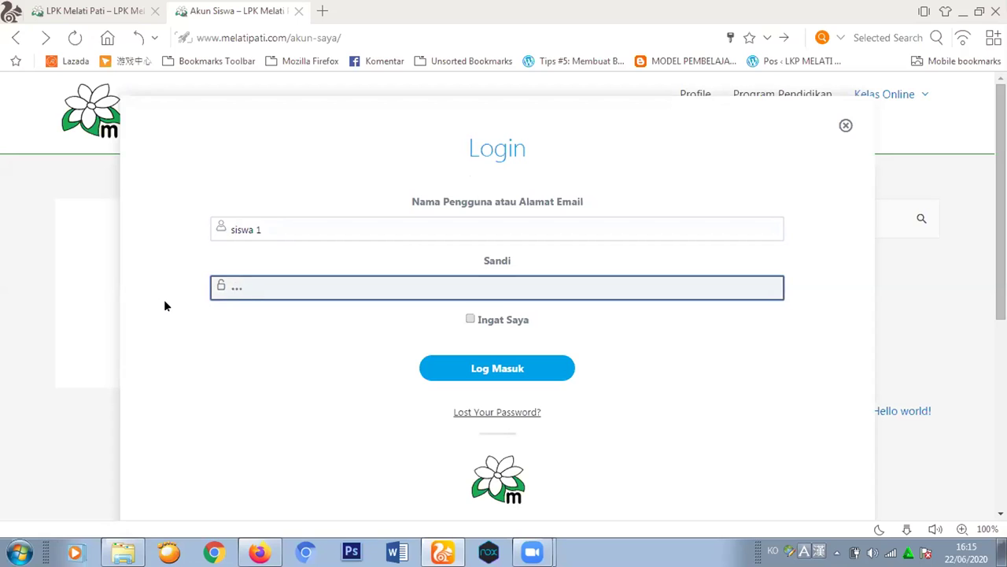
pyautogui.click(430, 366)
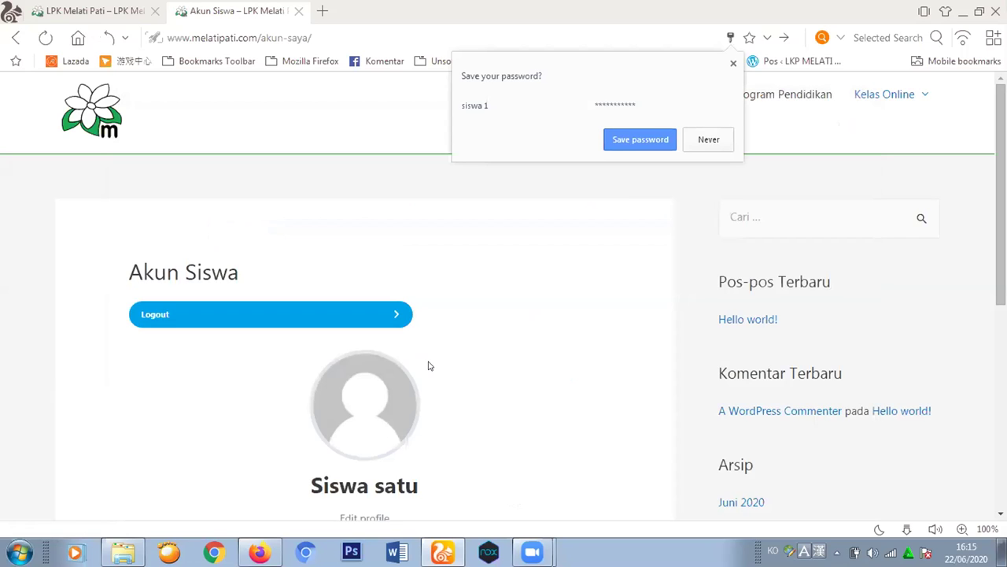
pyautogui.click(732, 63)
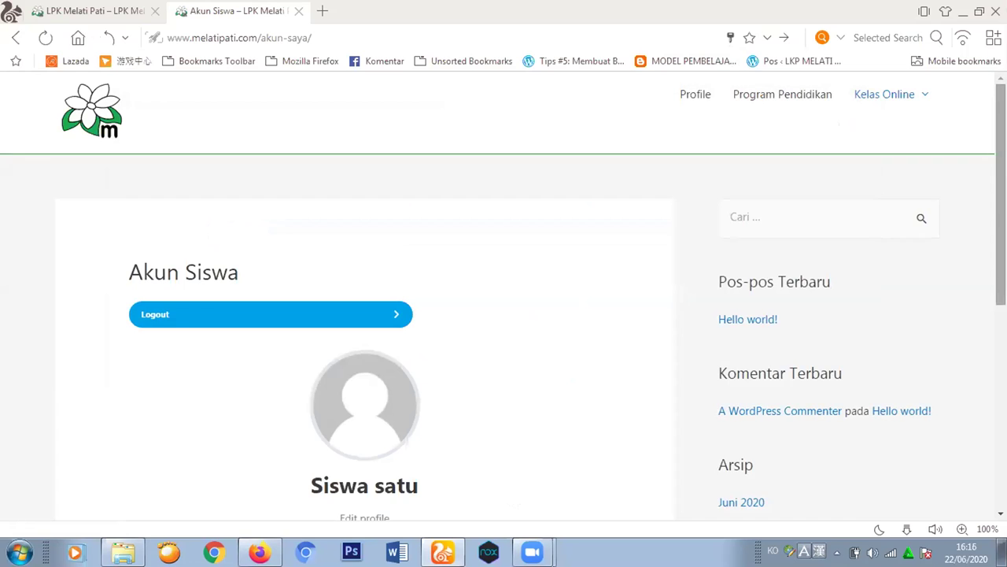
pyautogui.scroll(-3, 703, 288)
pyautogui.scroll(3, 703, 288)
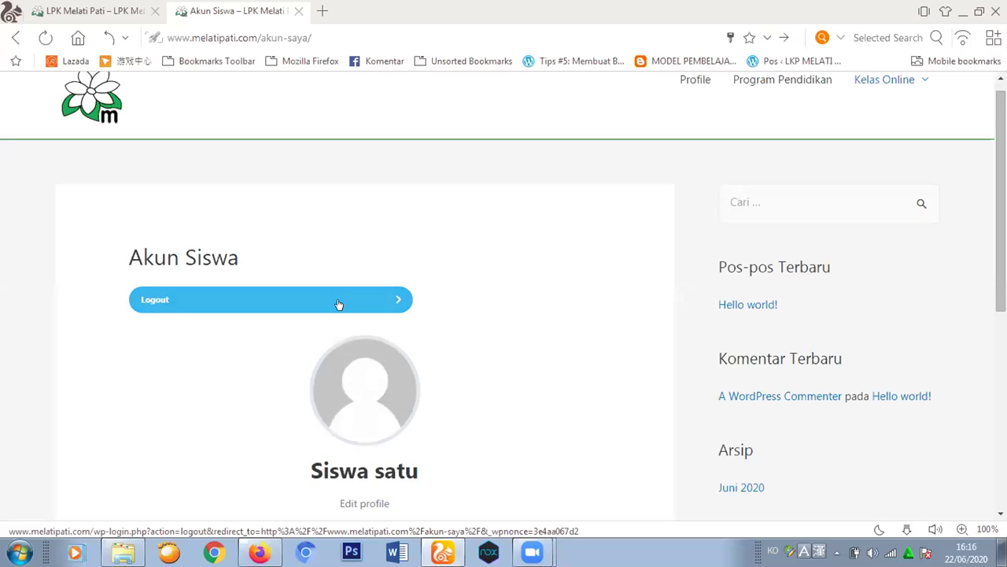
# Log the student out of Akun Siswa and return to Firefox's LearnDash General settings.
pyautogui.click(337, 303)
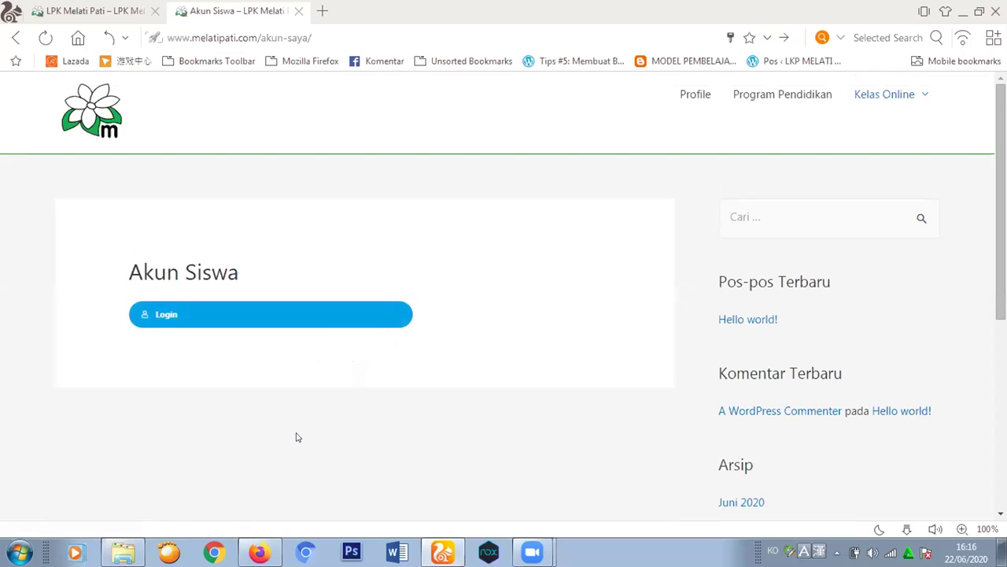
pyautogui.moveTo(259, 552)
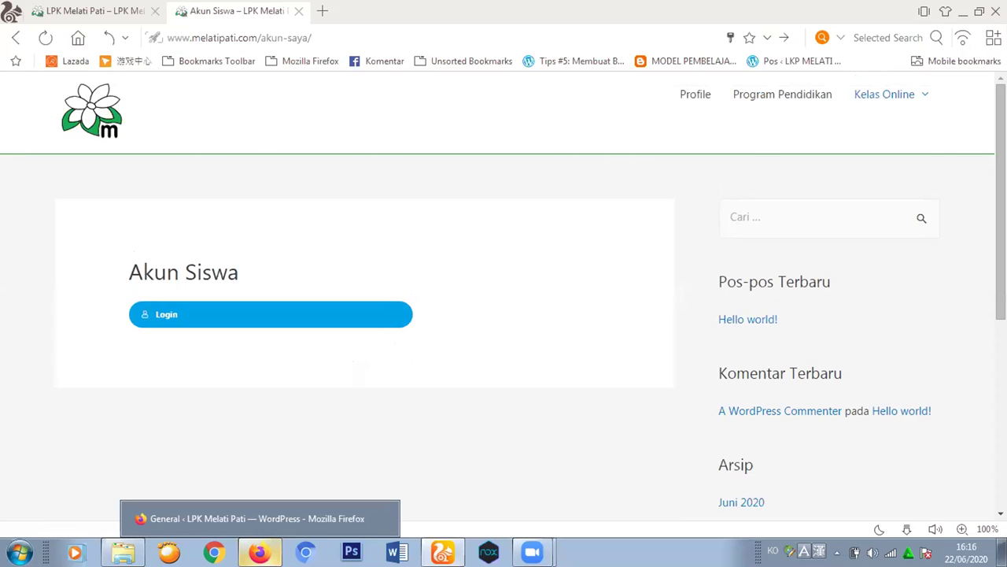
pyautogui.click(259, 523)
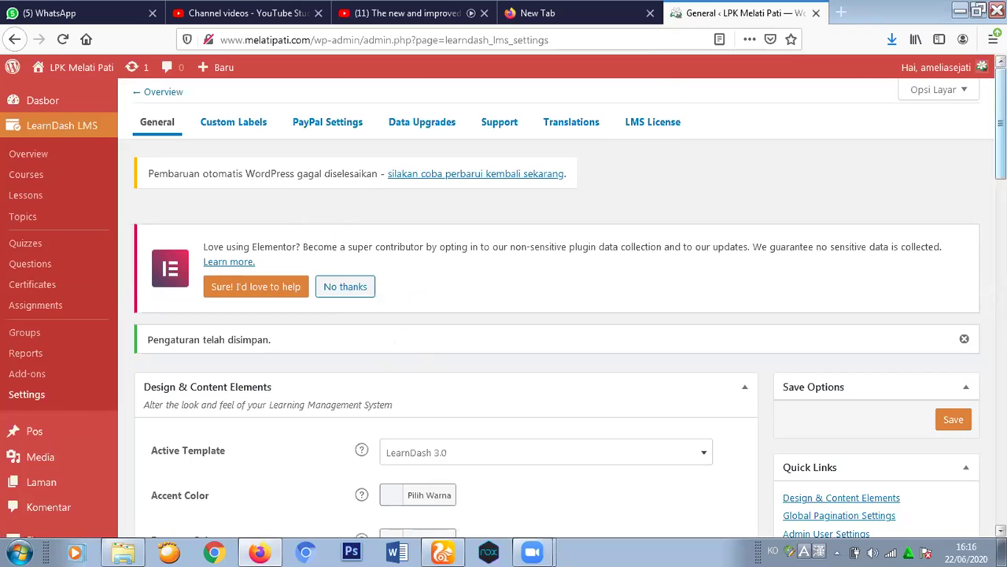
# Go from the WordPress Users list to the General settings page.
pyautogui.scroll(-10, 254, 424)
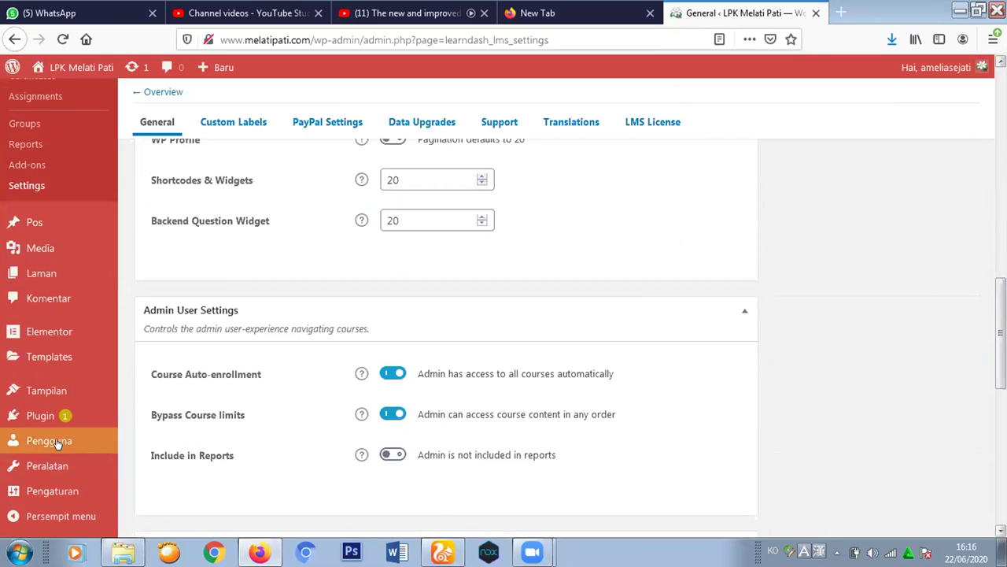
pyautogui.moveTo(63, 444)
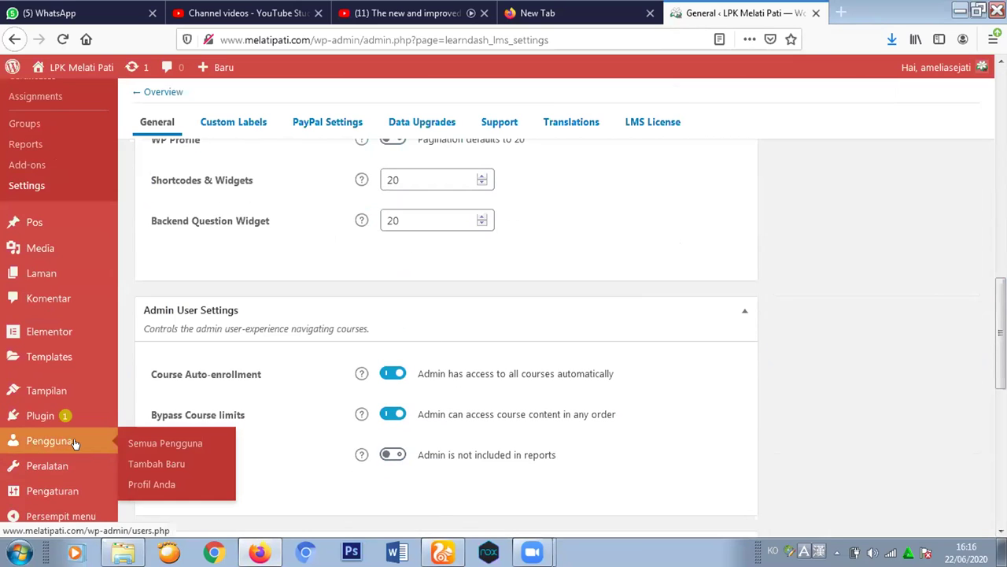
pyautogui.click(75, 443)
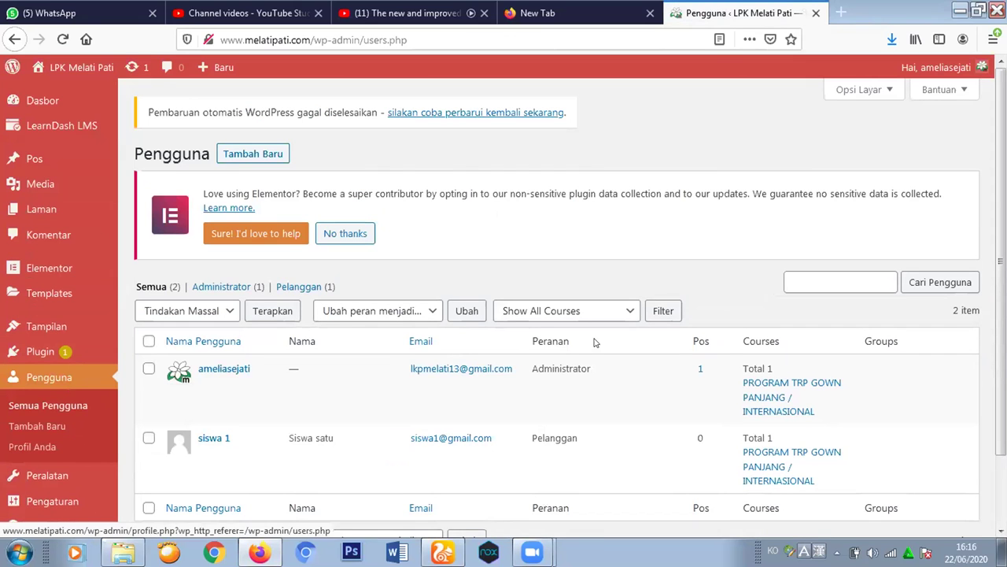
pyautogui.click(63, 504)
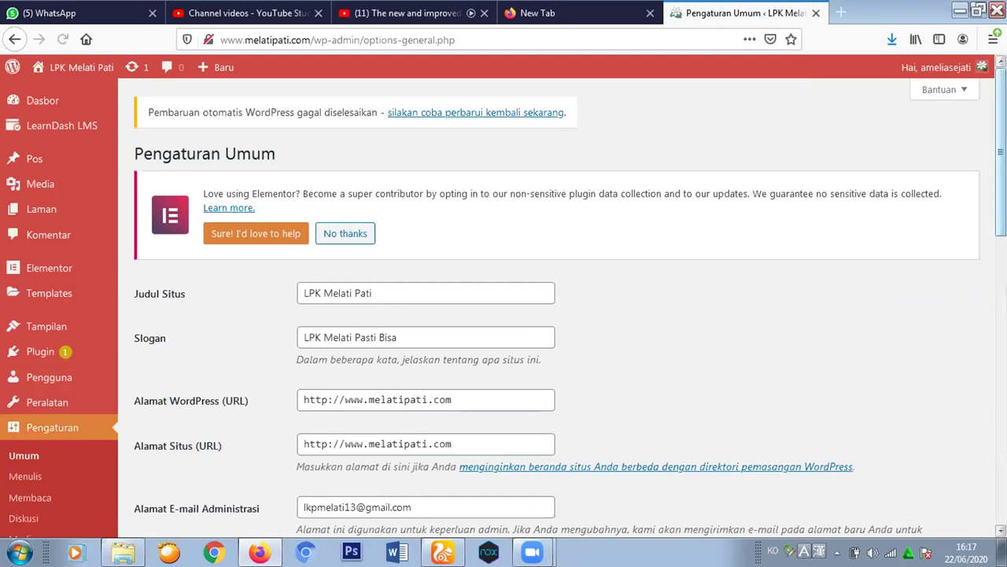
# Enable 'Setiap orang dapat mendaftar' under Keanggotaan and save the general settings.
pyautogui.scroll(-5, 551, 315)
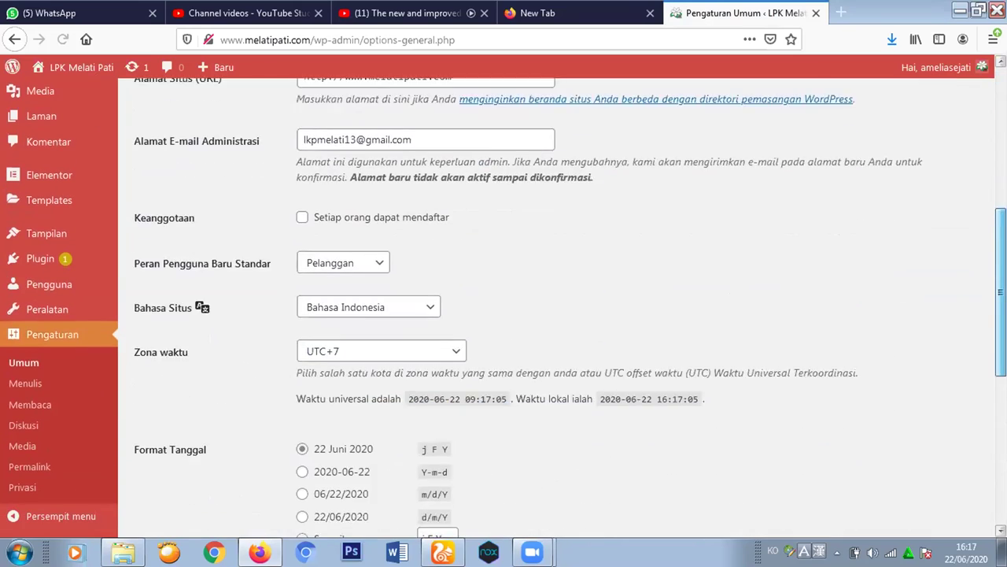
pyautogui.scroll(-5, 551, 315)
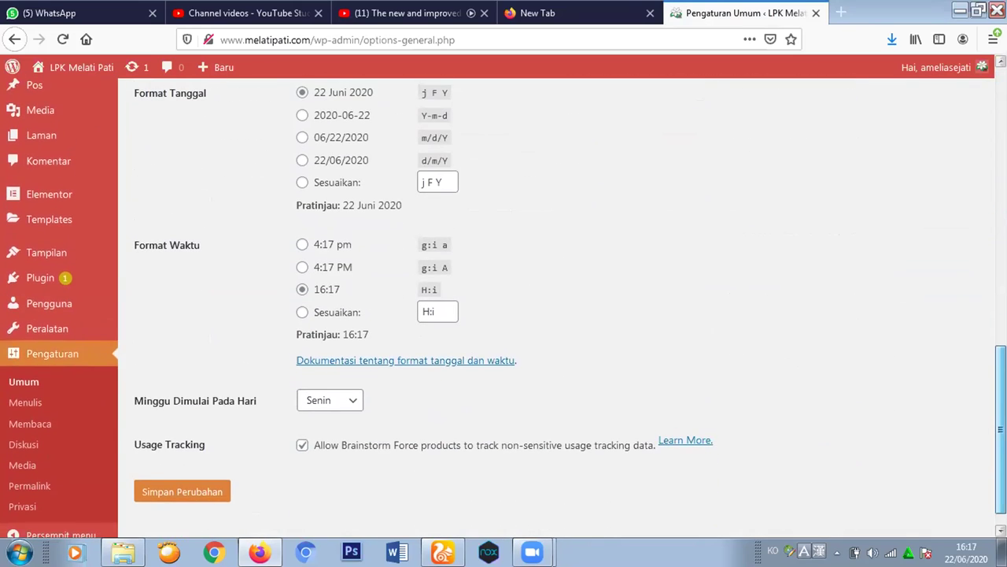
pyautogui.scroll(10, 990, 224)
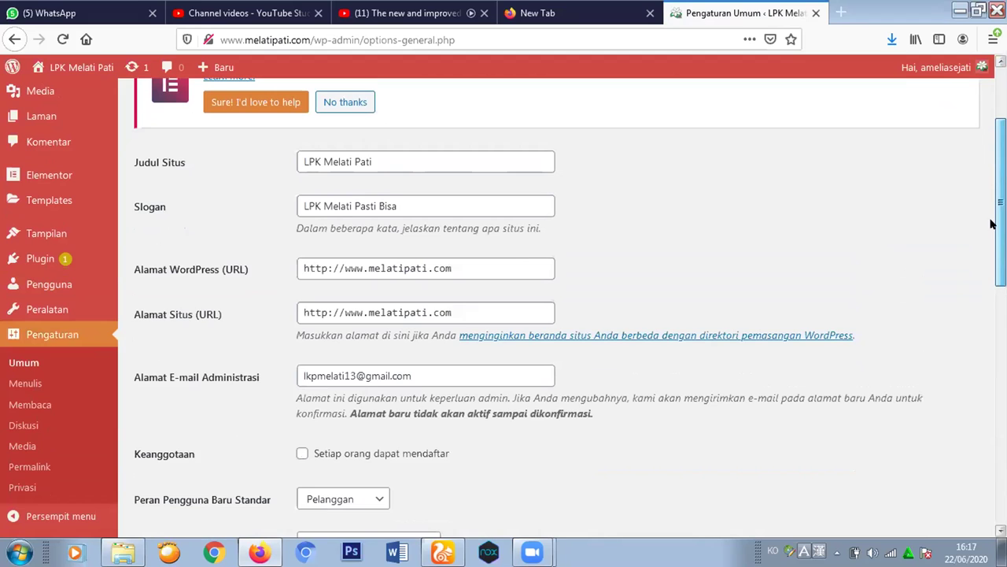
pyautogui.scroll(-2, 476, 325)
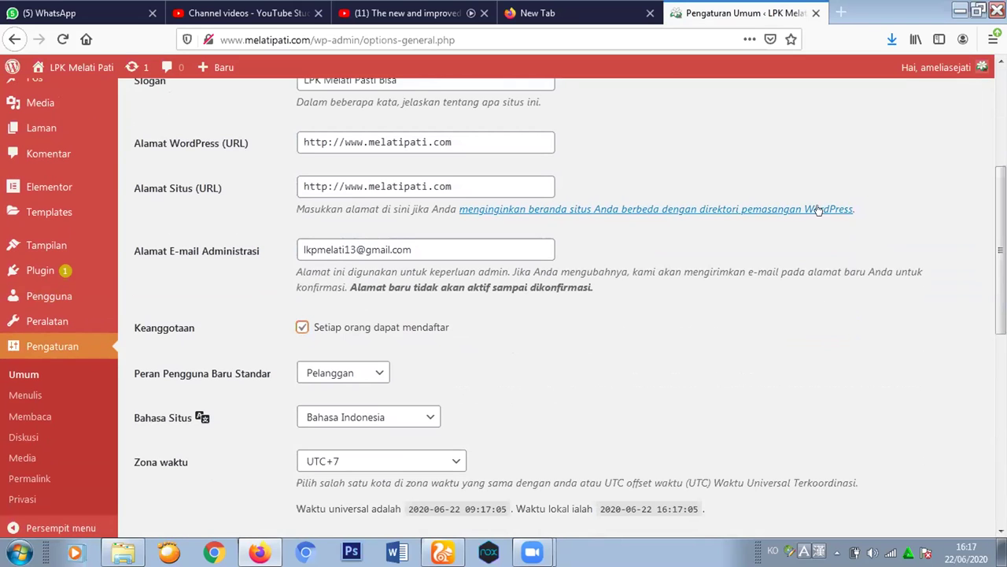
pyautogui.scroll(-5, 1000, 252)
pyautogui.scroll(-3, 504, 307)
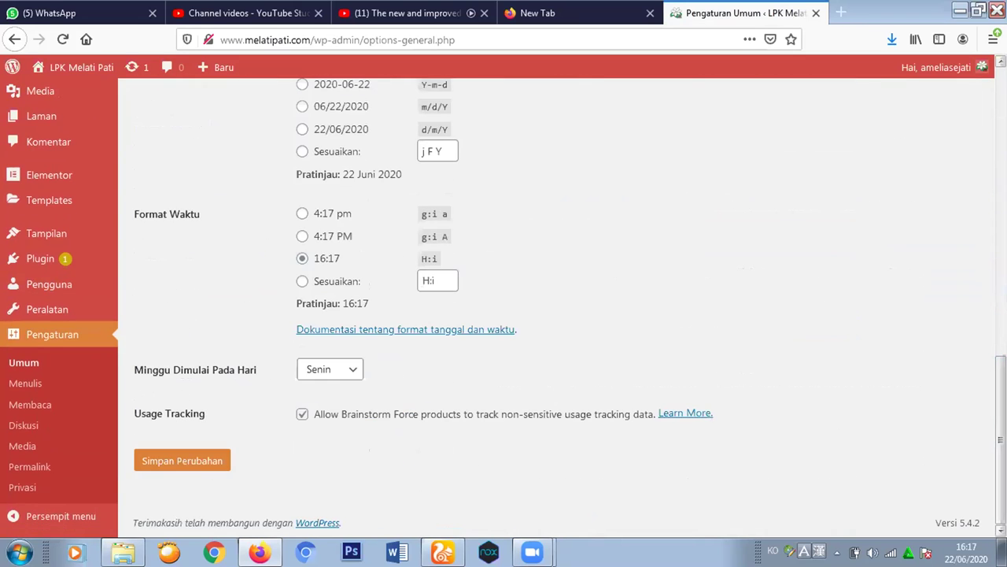
pyautogui.click(193, 456)
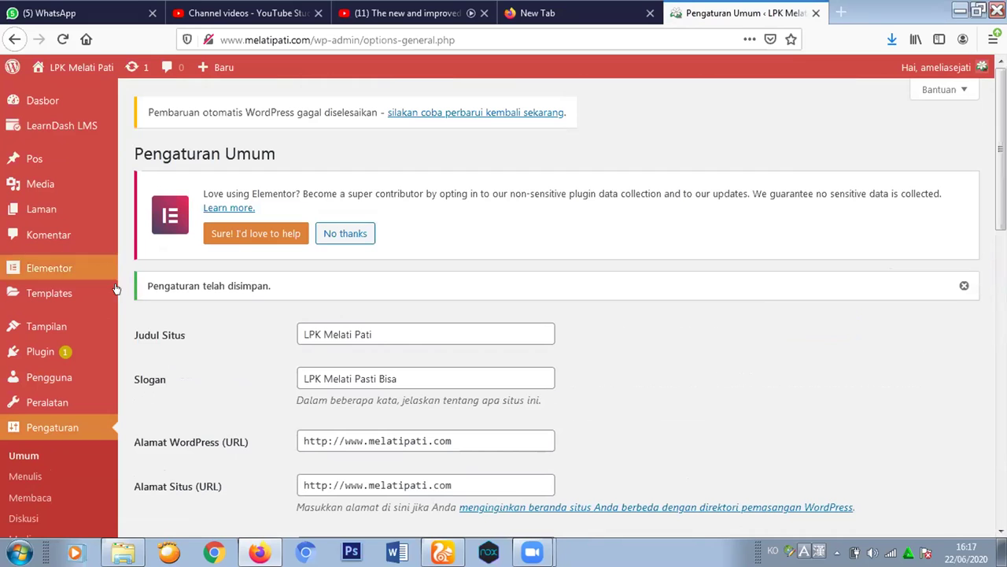
pyautogui.moveTo(460, 551)
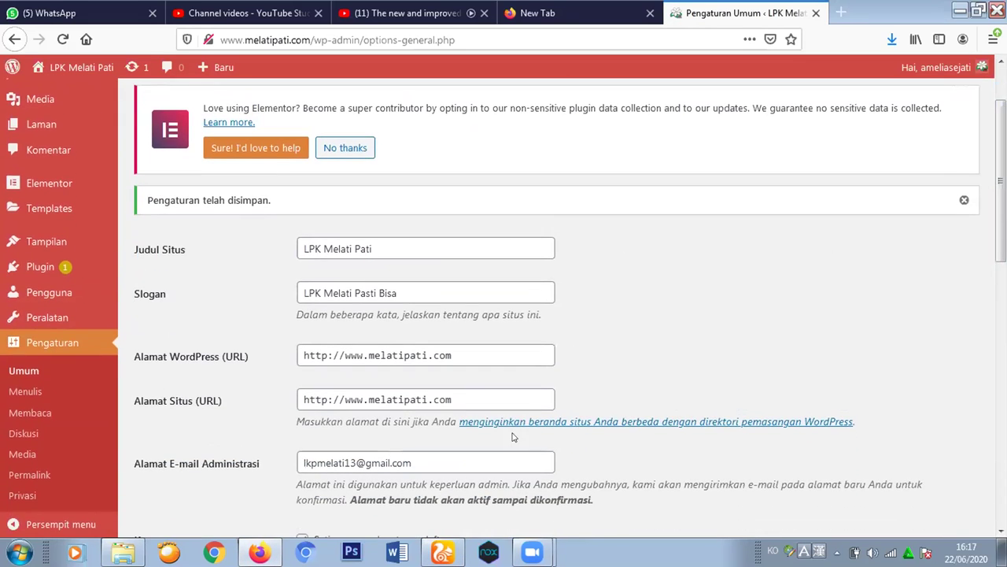
# Bring UC Browser's Akun Siswa page forward and open the Login popup with its Register panel.
pyautogui.click(460, 521)
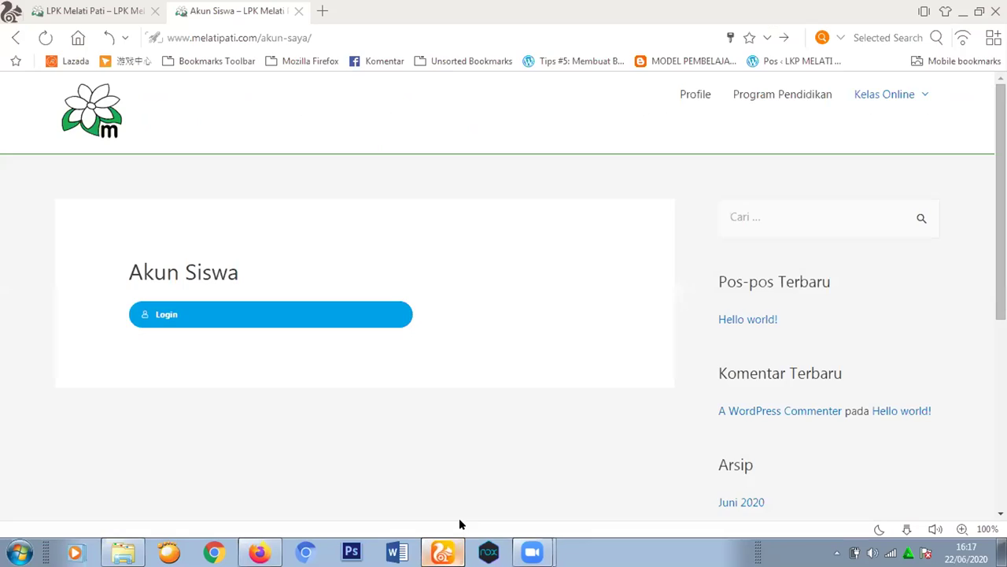
pyautogui.click(312, 323)
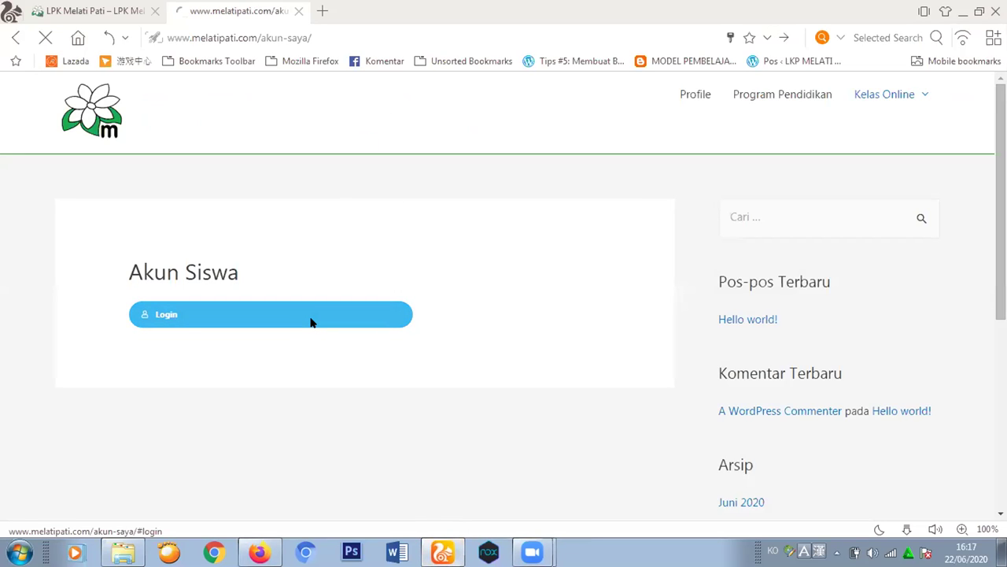
pyautogui.click(180, 314)
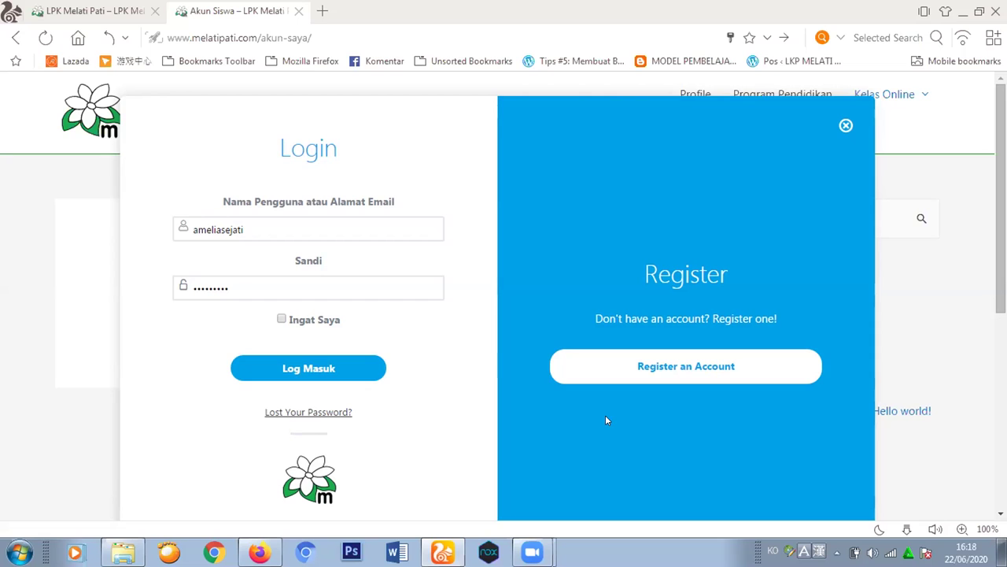
# Open the 'Register an Account' form and click into its empty Username and Email fields.
pyautogui.click(687, 363)
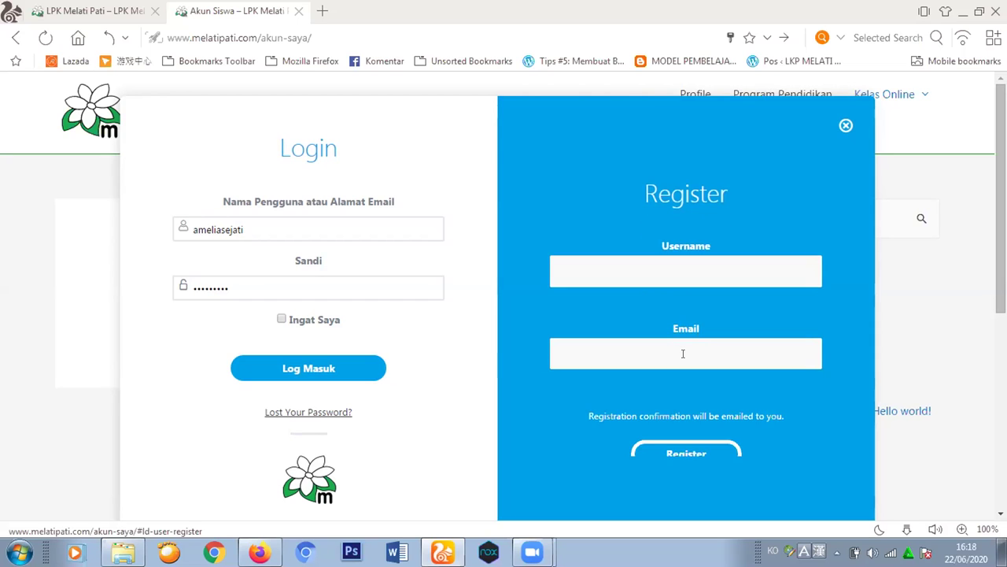
pyautogui.click(673, 271)
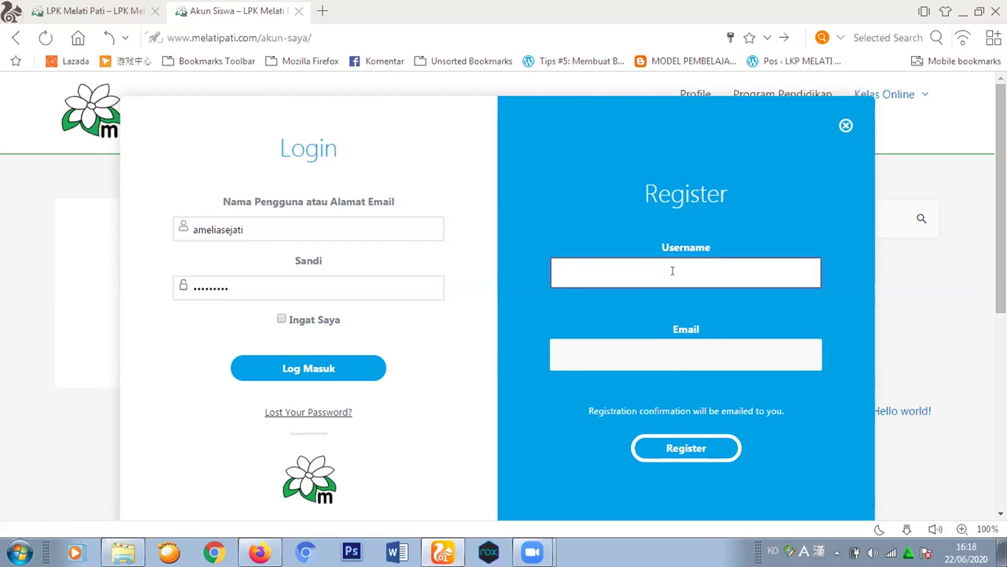
pyautogui.click(659, 351)
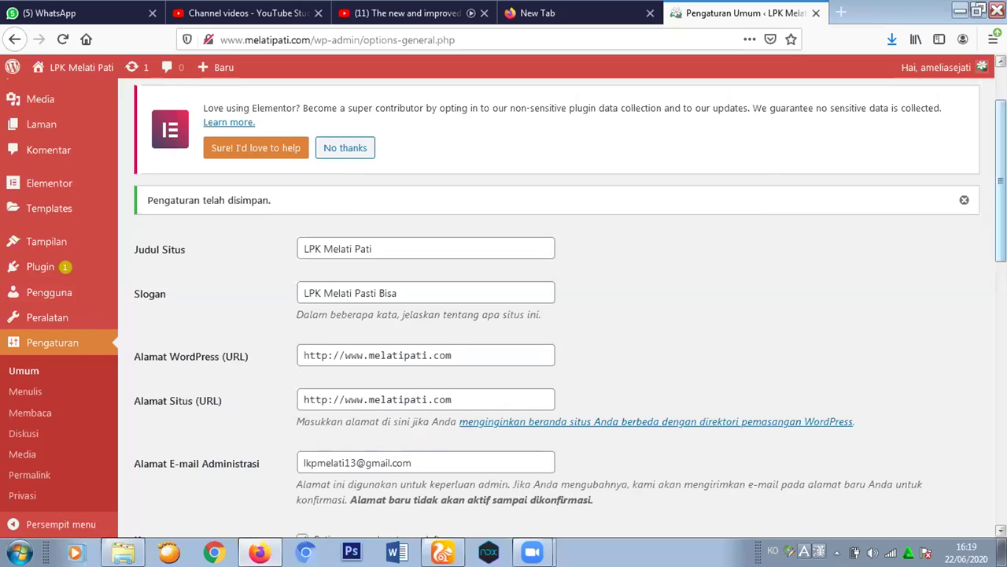
# Untick 'Setiap orang dapat mendaftar', save the general settings, and bring UC Browser back.
pyautogui.scroll(-3, 535, 236)
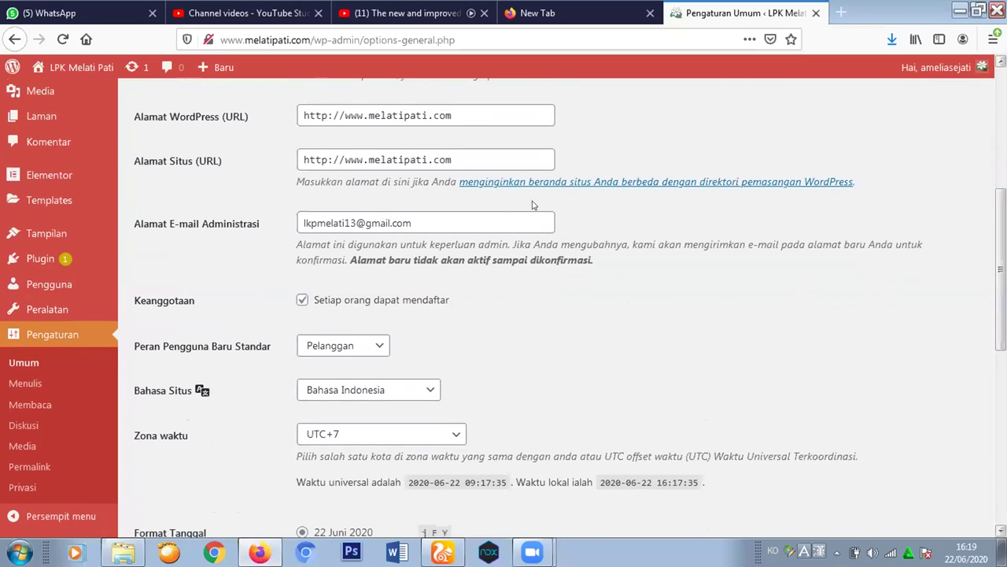
pyautogui.click(302, 300)
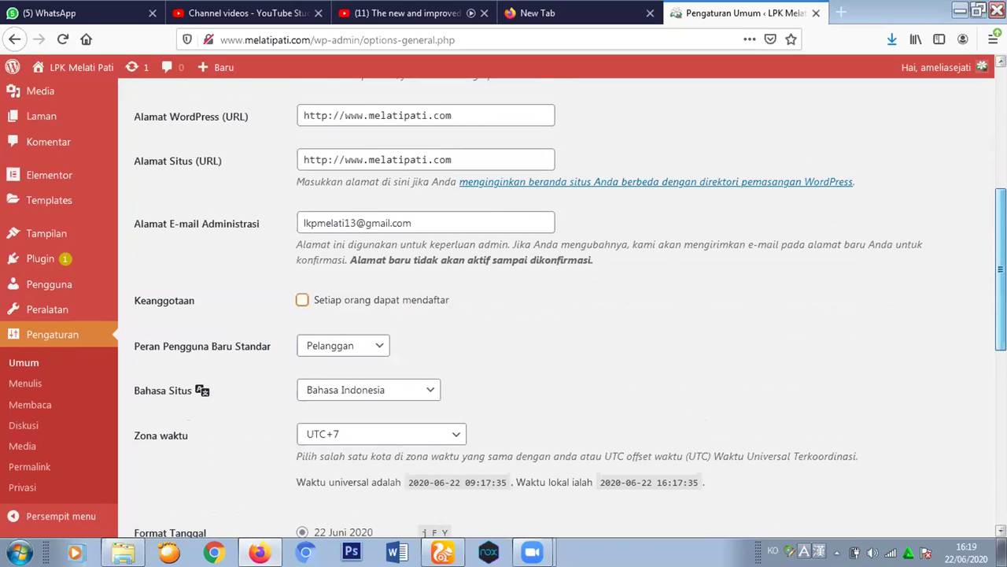
pyautogui.scroll(-3, 710, 250)
pyautogui.scroll(-3, 535, 376)
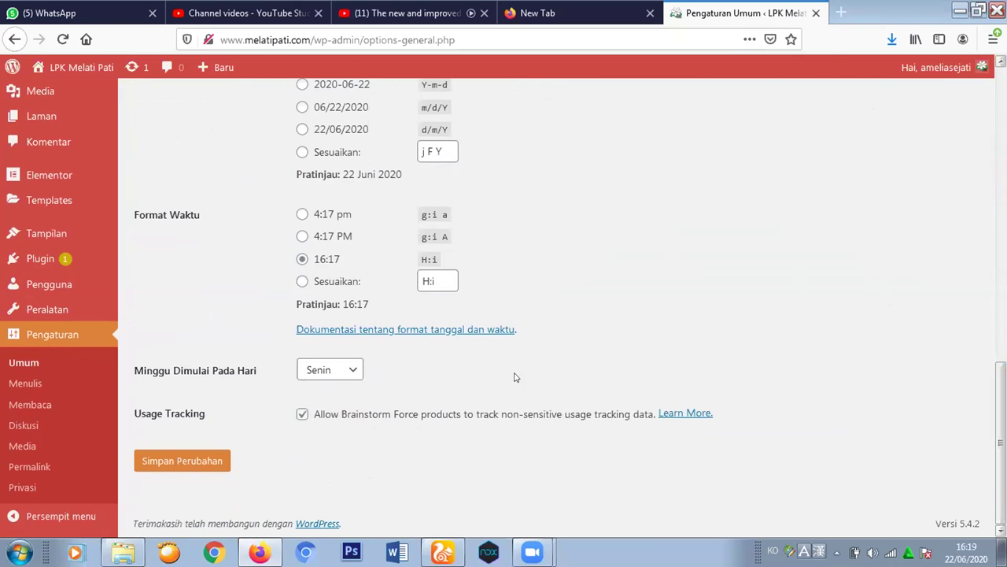
pyautogui.click(183, 465)
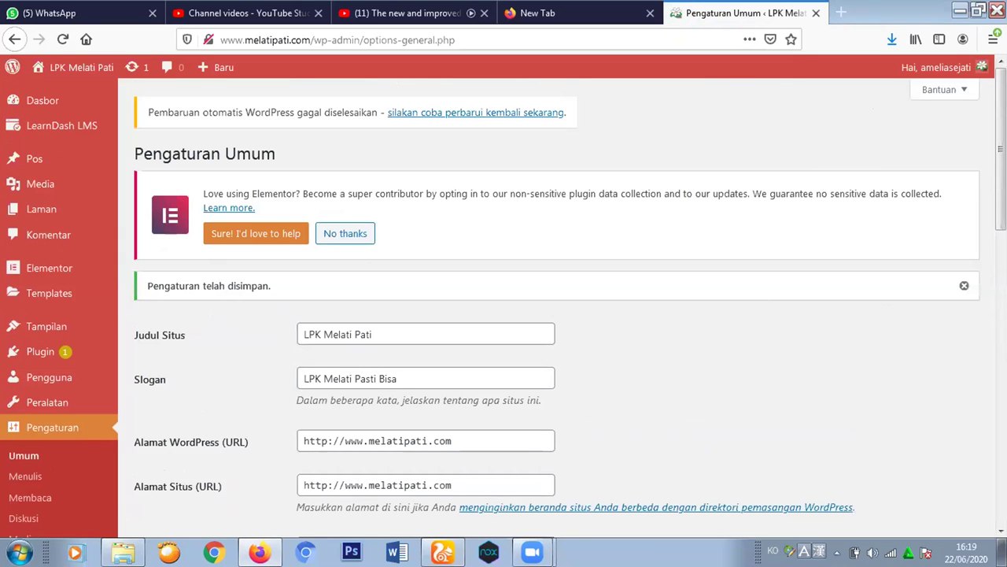
pyautogui.click(442, 552)
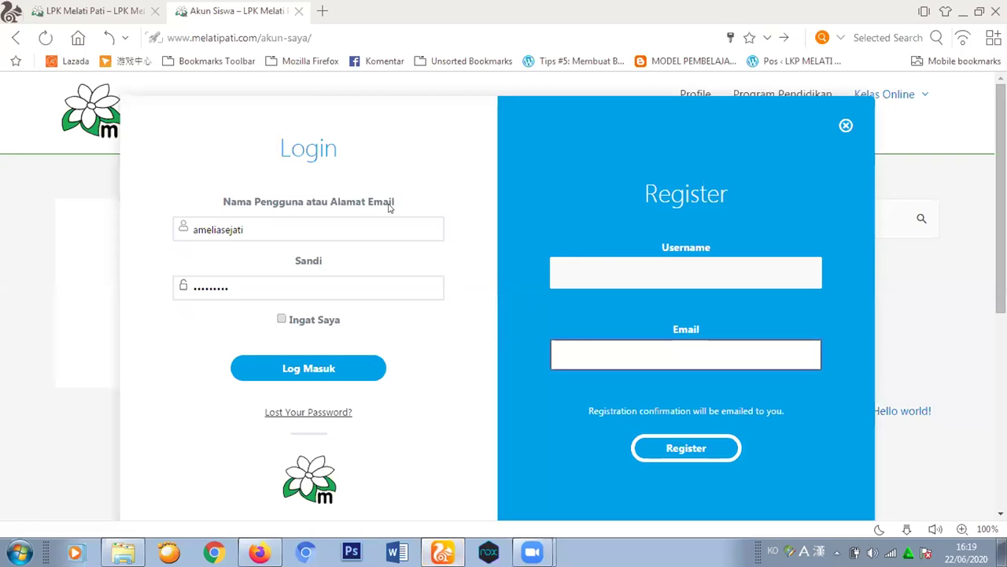
# Reload Akun Siswa, check the Login popup shows no registration, close it, return to Firefox.
pyautogui.press('F5')
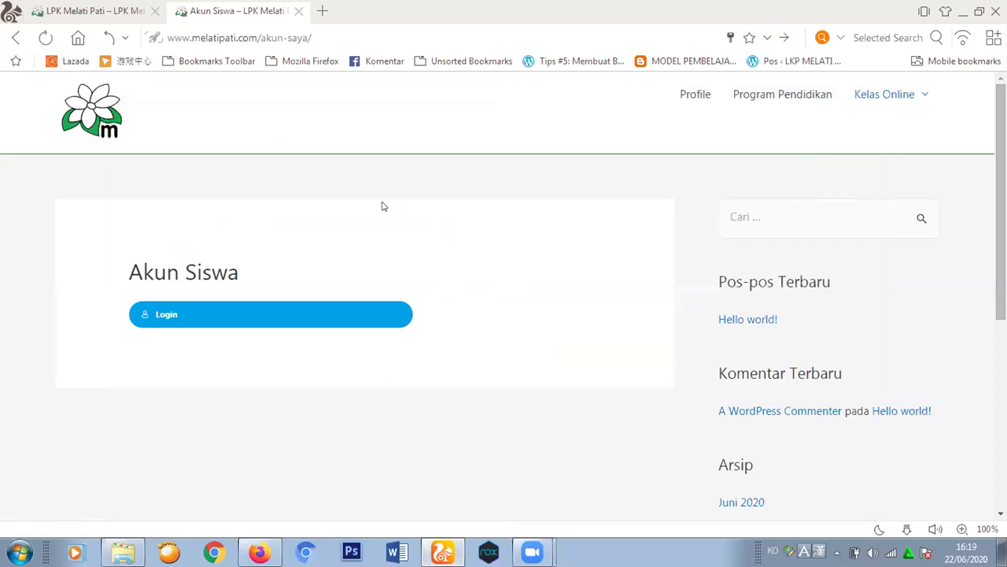
pyautogui.click(194, 314)
pyautogui.scroll(1, 194, 314)
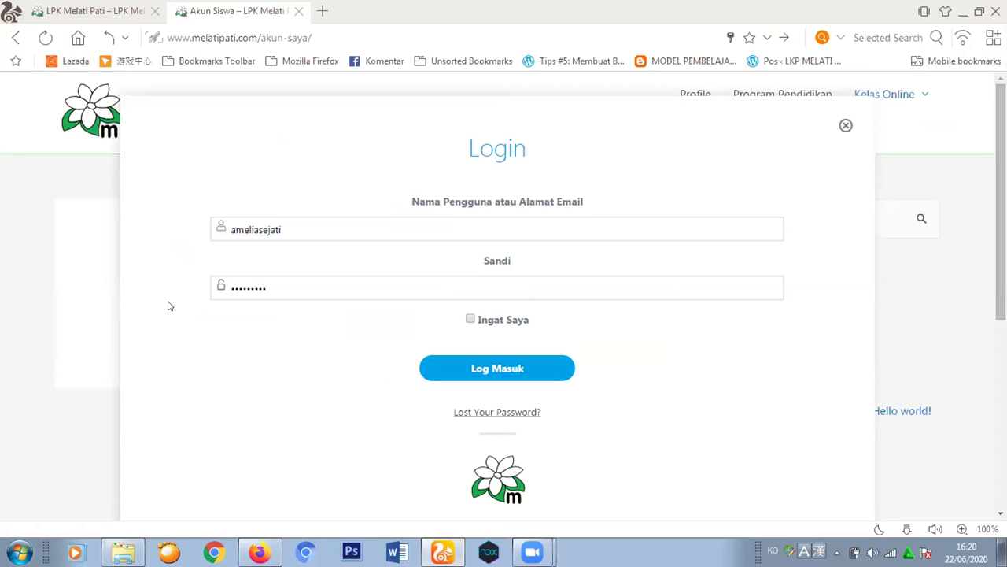
pyautogui.click(846, 127)
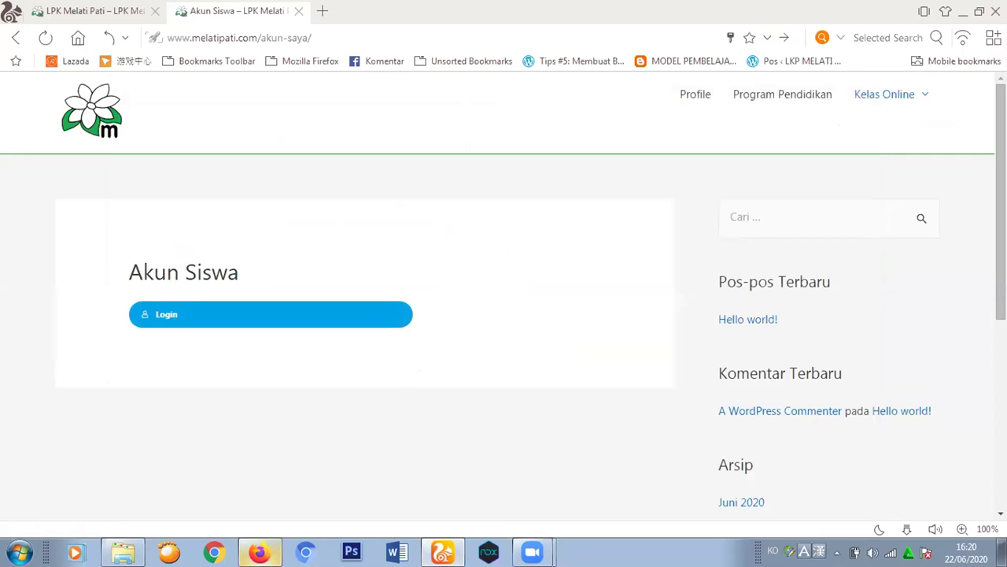
pyautogui.moveTo(259, 551)
pyautogui.click(254, 518)
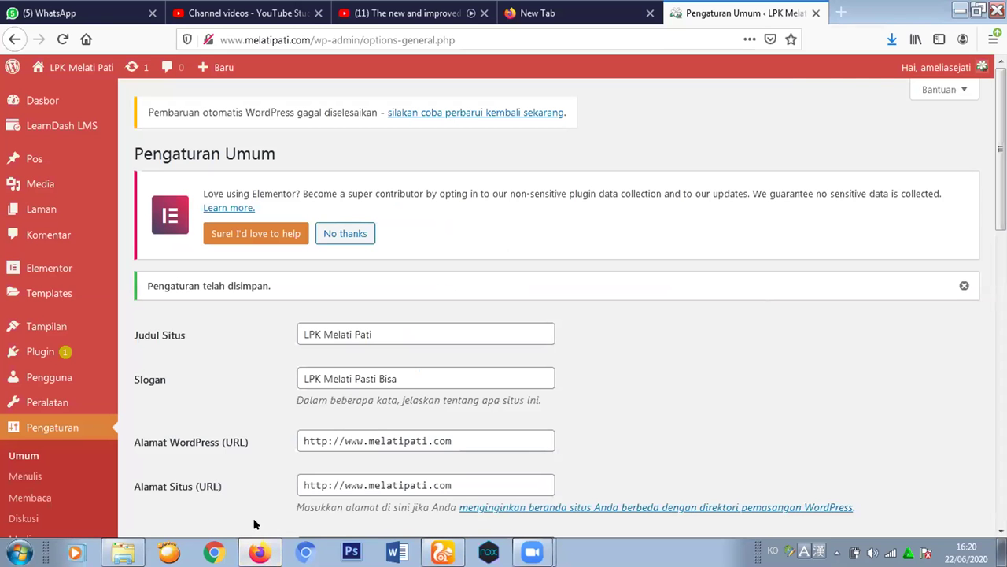
pyautogui.scroll(-5, 551, 315)
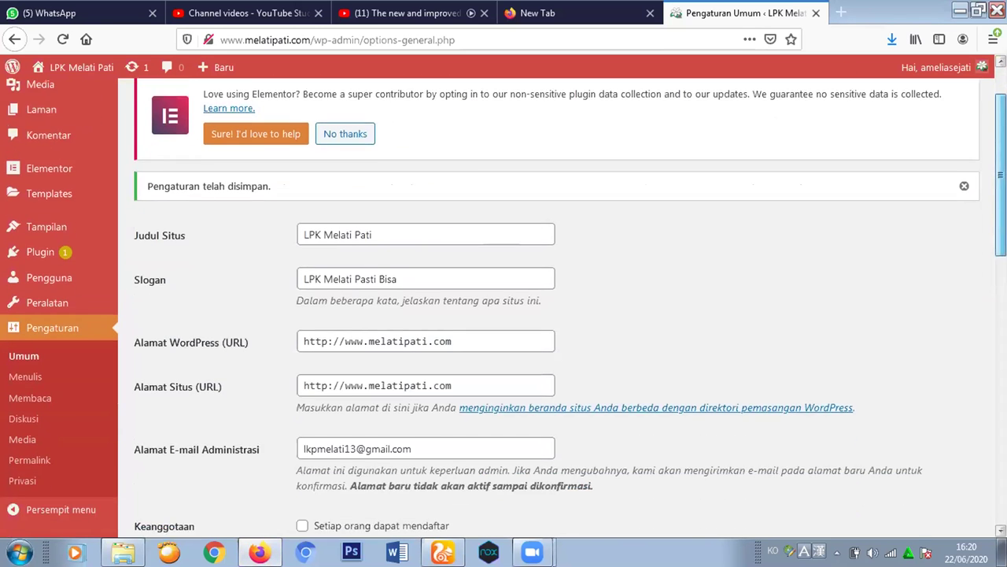
pyautogui.scroll(-2, 551, 315)
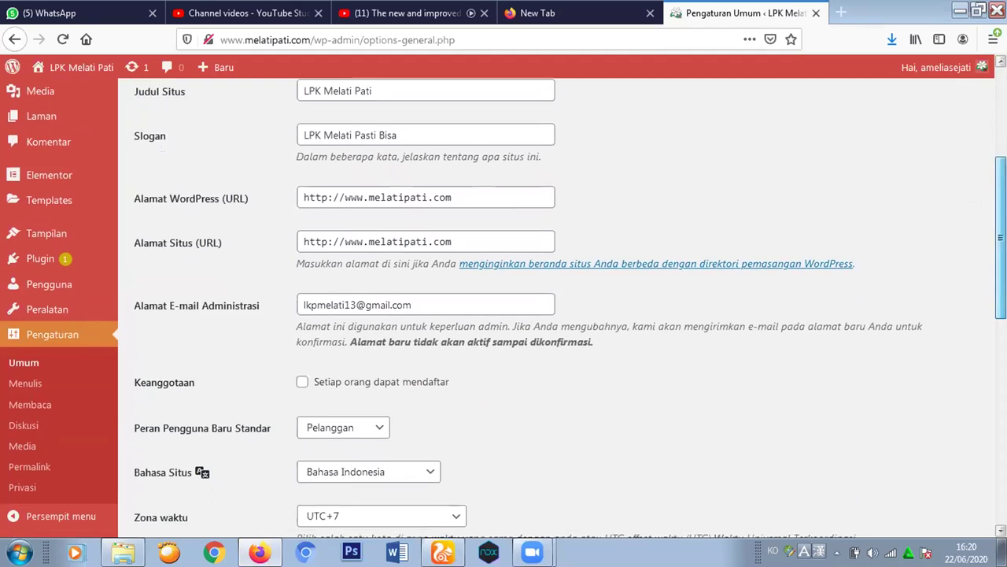
pyautogui.scroll(-10, 551, 315)
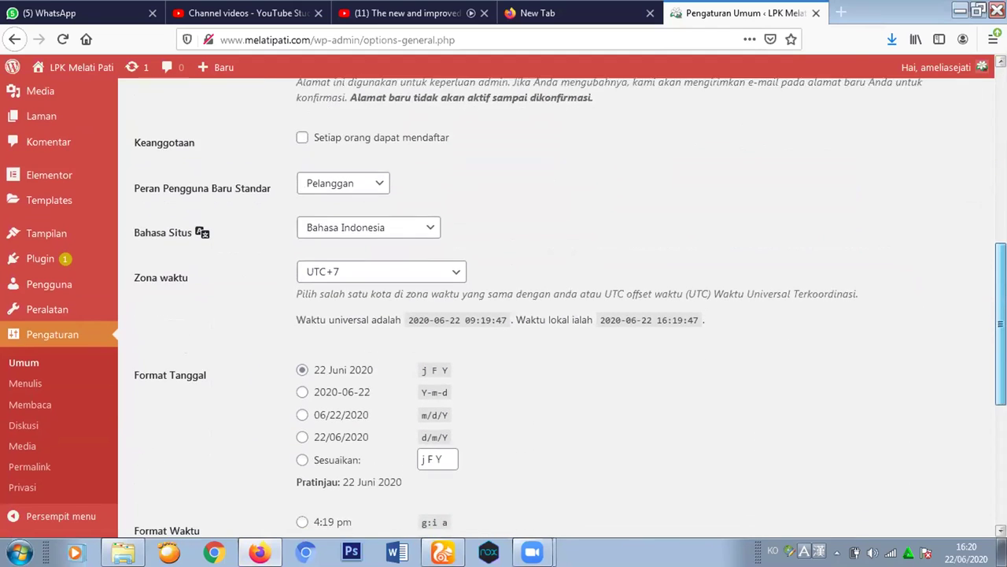
pyautogui.scroll(-2, 551, 315)
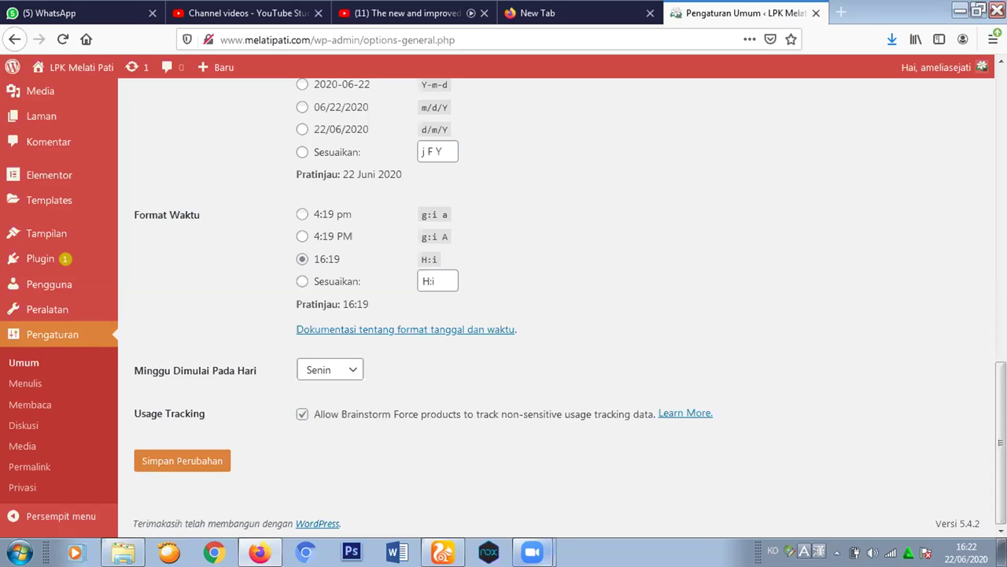
# Scroll back up the General Settings and bring forward UC Browser showing the Akun Siswa page.
pyautogui.moveTo(532, 552)
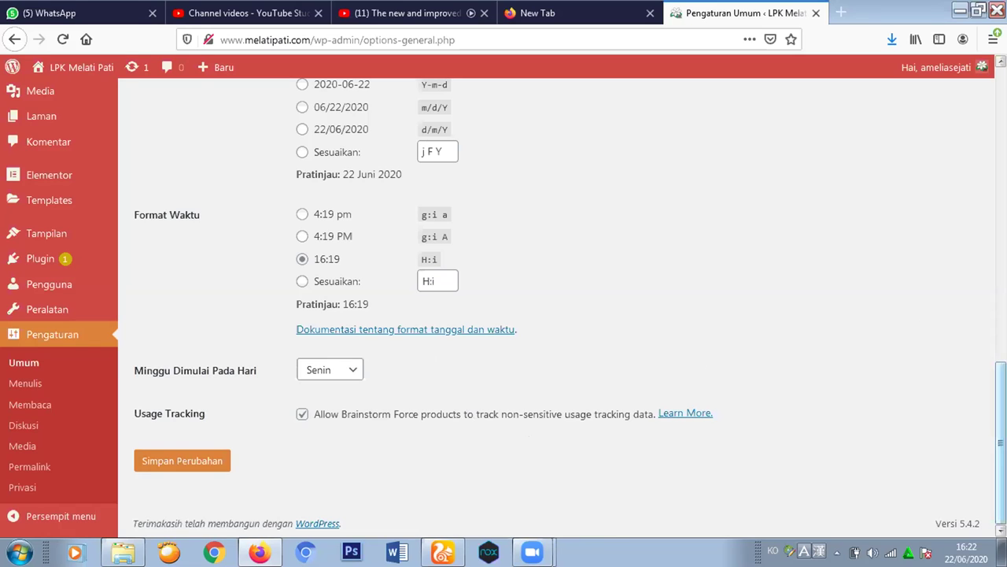
pyautogui.moveTo(1000, 440); pyautogui.dragTo(1000, 292)
pyautogui.click(442, 552)
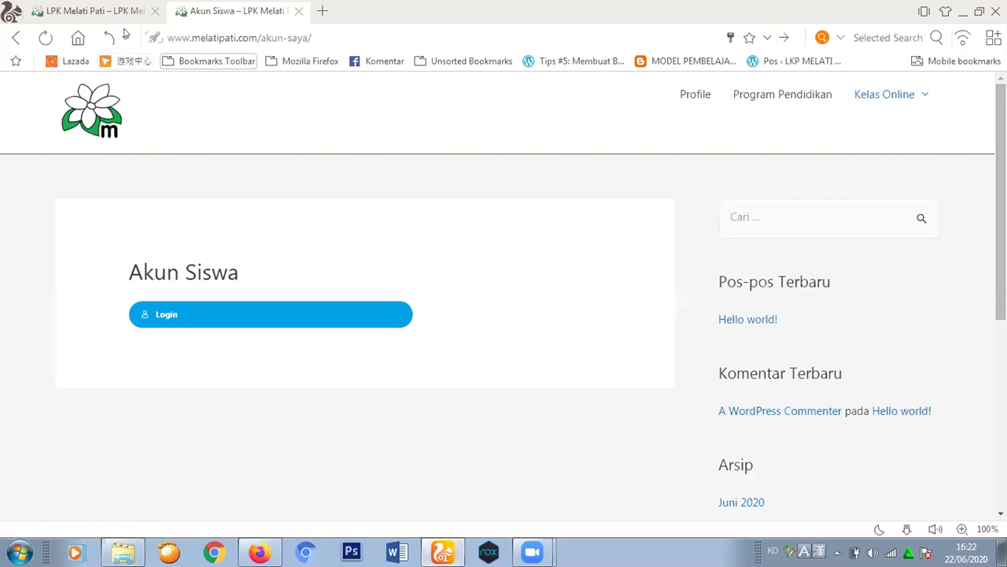
# Switch UC Browser to the LPK Melati Pati homepage tab, then return to WordPress in Firefox.
pyautogui.click(88, 10)
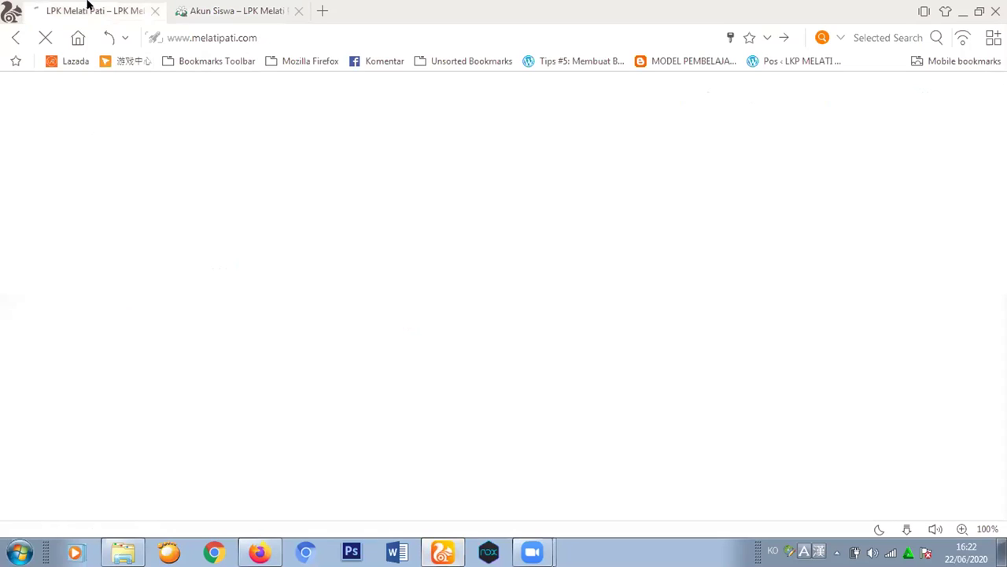
pyautogui.moveTo(260, 552)
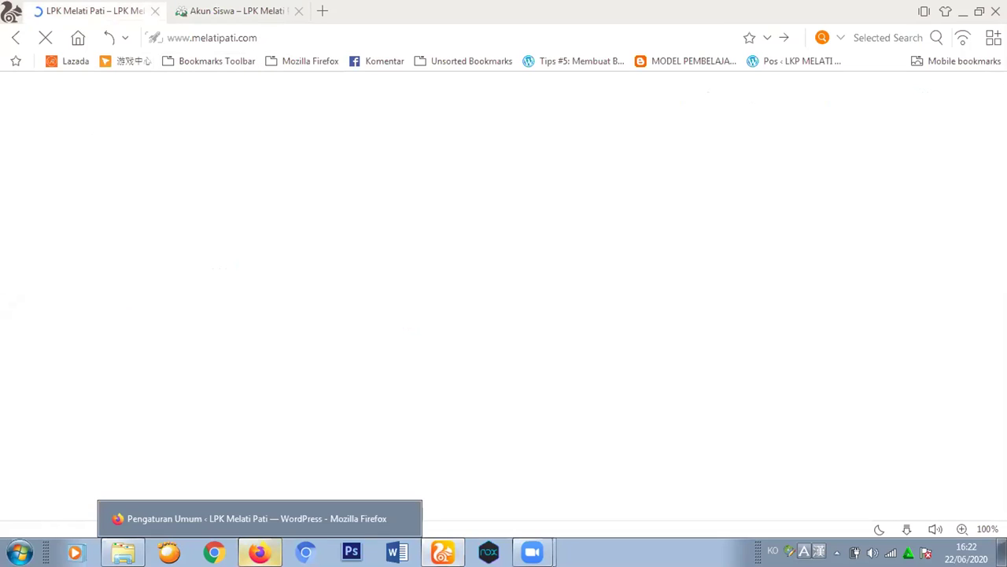
pyautogui.click(253, 519)
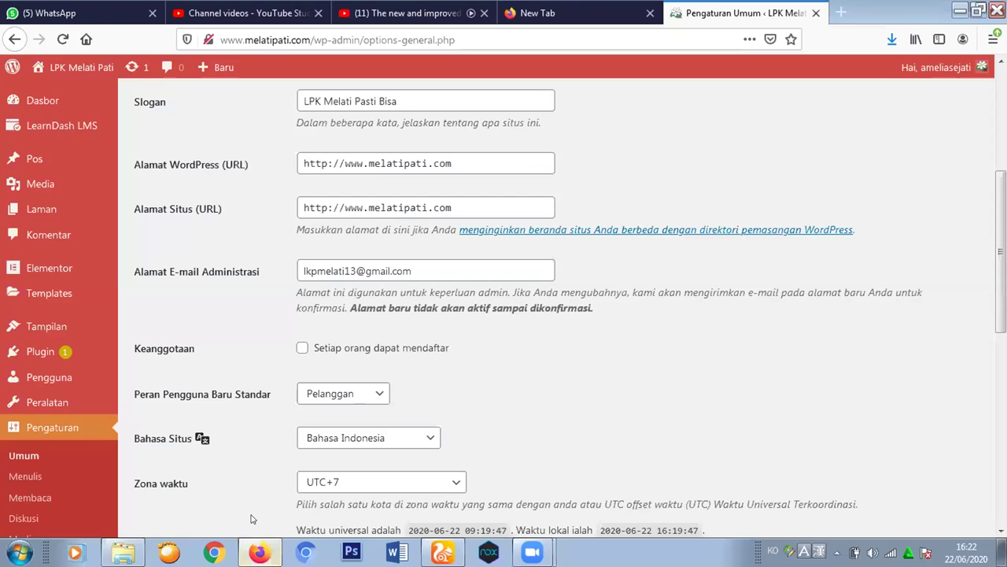
# Edit the Kelas Online page from the Laman pages list.
pyautogui.click(75, 209)
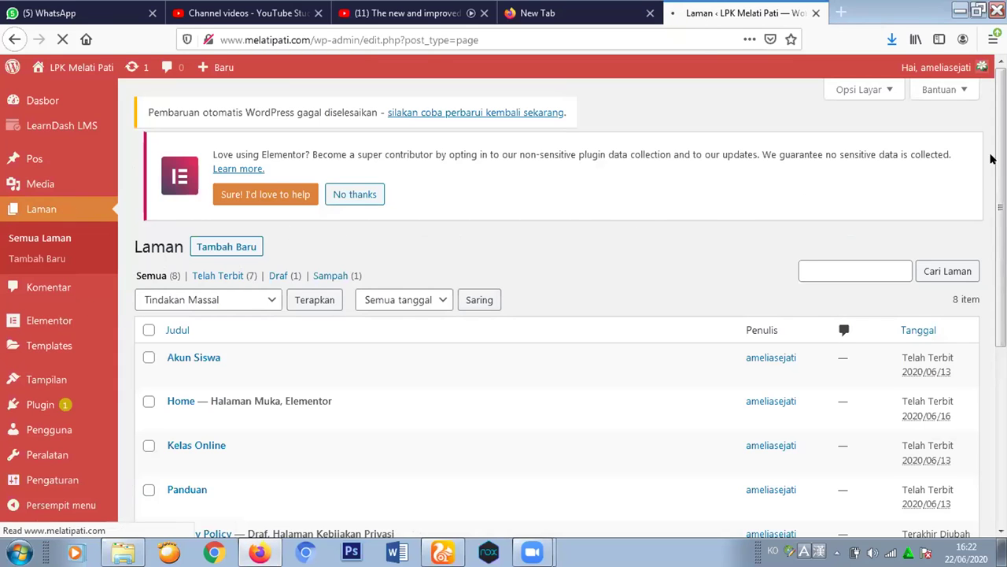
pyautogui.scroll(-3, 992, 160)
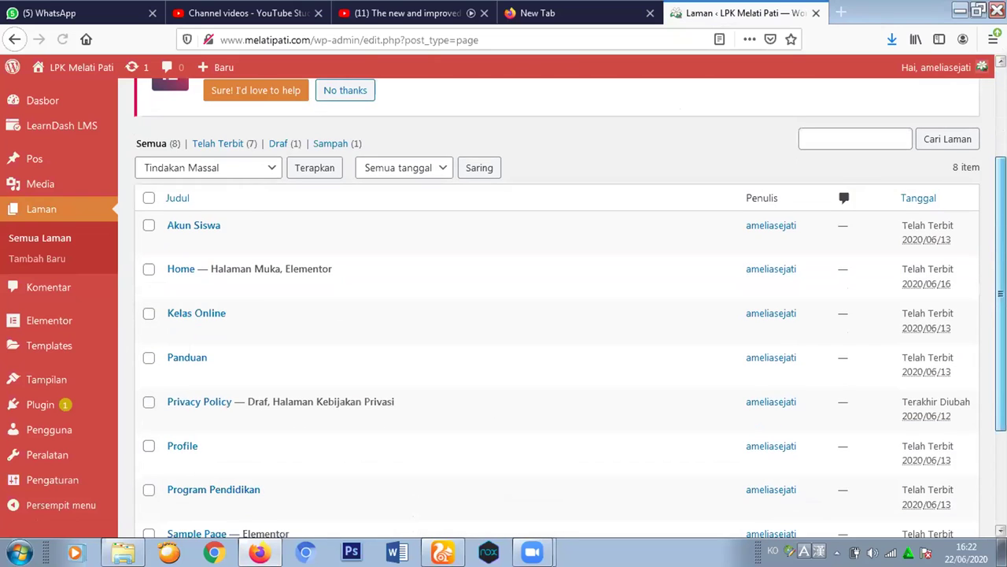
pyautogui.scroll(-3, 327, 376)
pyautogui.scroll(1, 327, 376)
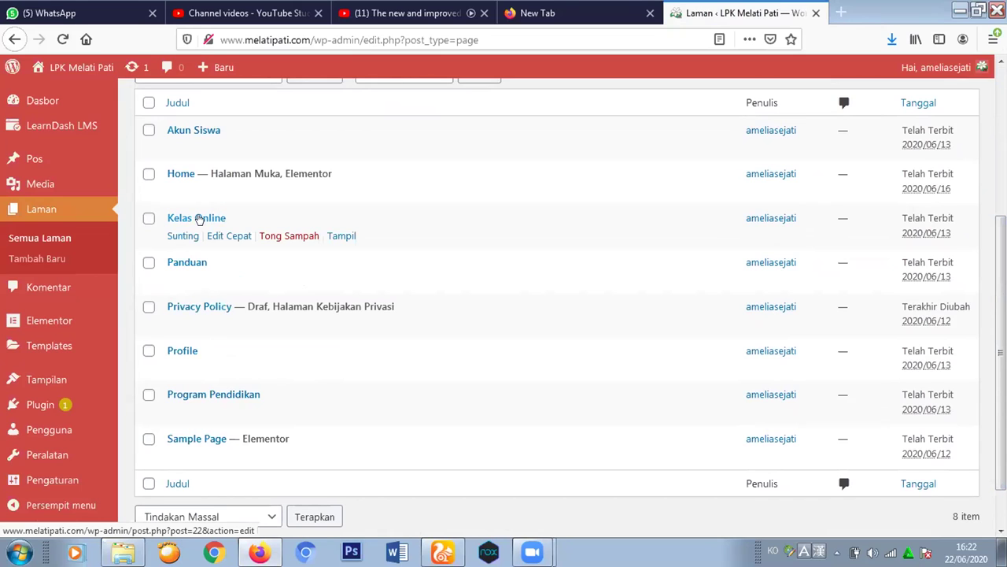
pyautogui.click(175, 235)
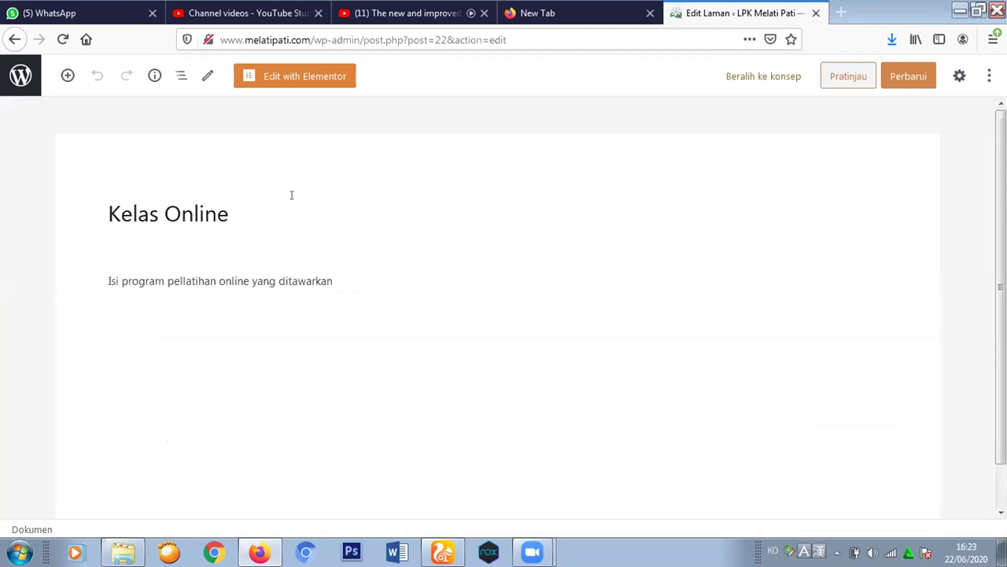
# Clear the Kelas Online description text and remove its paragraph block with Hapus Blok.
pyautogui.click(336, 280)
pyautogui.moveTo(336, 280); pyautogui.dragTo(221, 272)
pyautogui.press('BackSpace')
pyautogui.press('BackSpace')
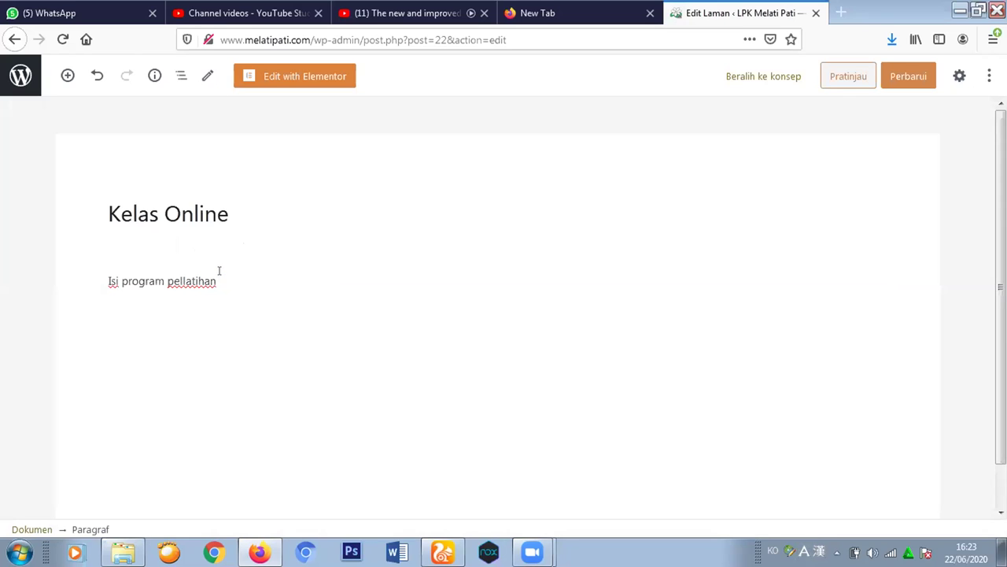
pyautogui.click(181, 277)
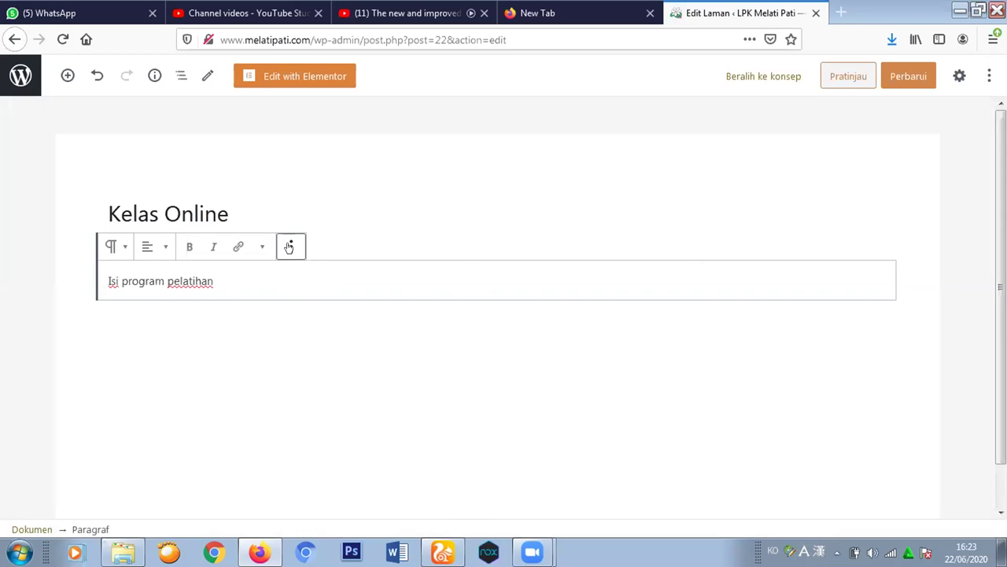
pyautogui.click(291, 246)
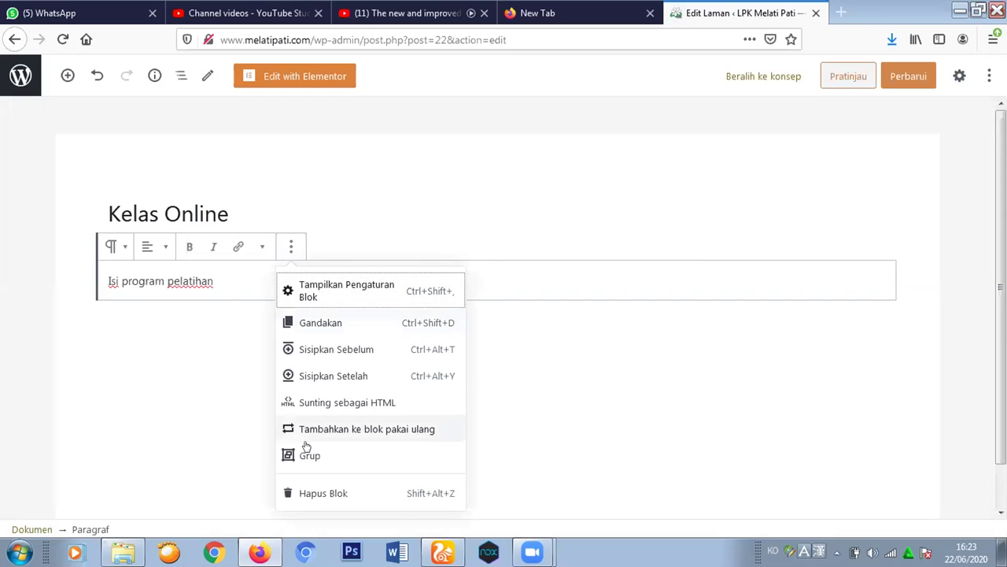
pyautogui.click(306, 496)
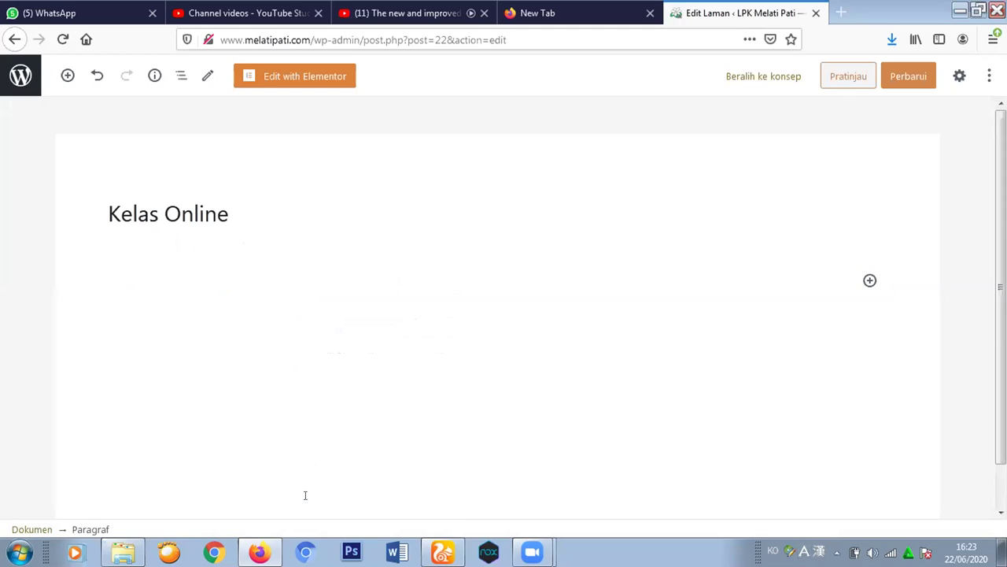
pyautogui.click(870, 280)
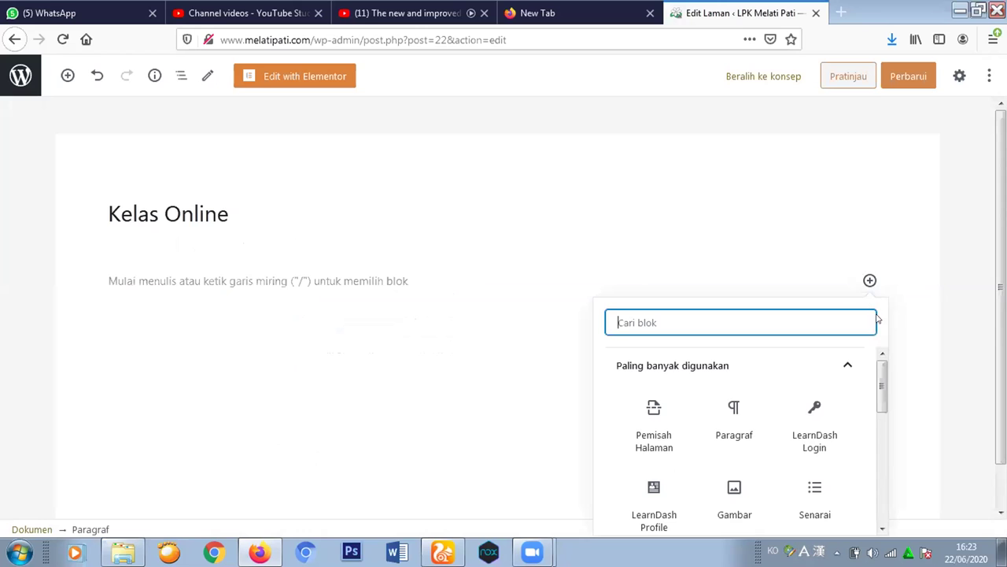
# Browse the block picker's LearnDash LMS Blocks category, then close the picker.
pyautogui.click(881, 372)
pyautogui.moveTo(882, 371); pyautogui.dragTo(879, 484)
pyautogui.scroll(-2, 879, 441)
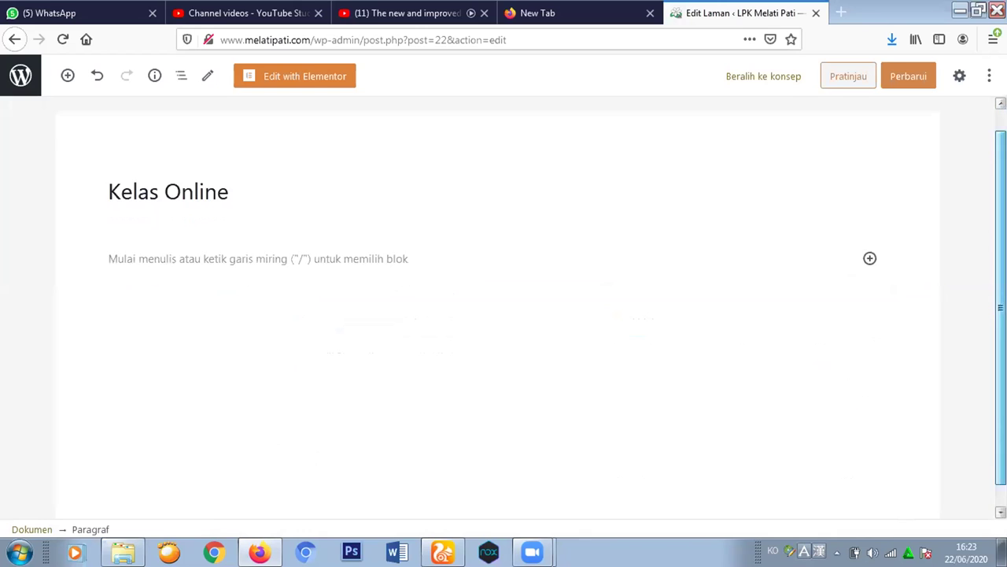
pyautogui.click(869, 243)
pyautogui.moveTo(882, 386); pyautogui.dragTo(892, 512)
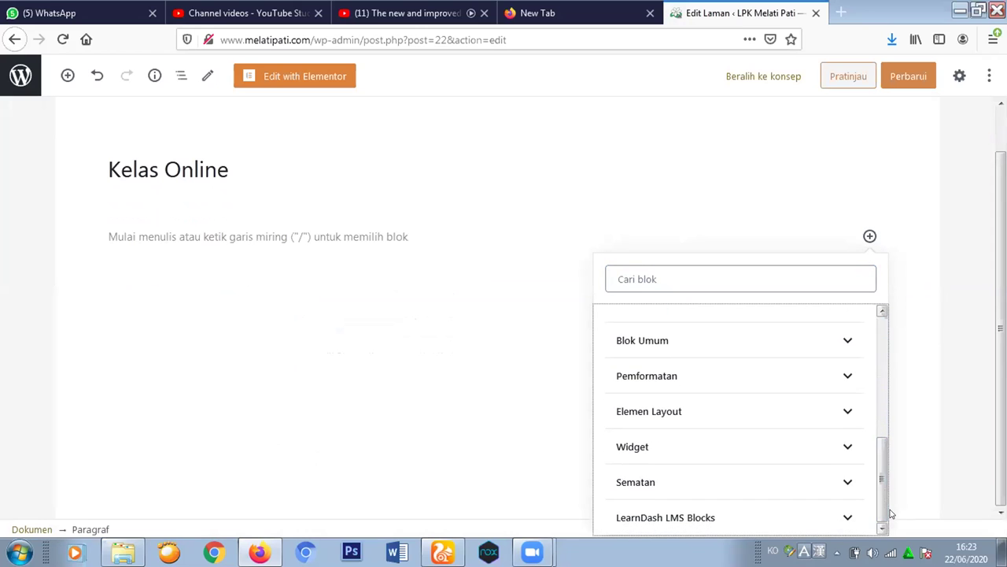
pyautogui.click(834, 522)
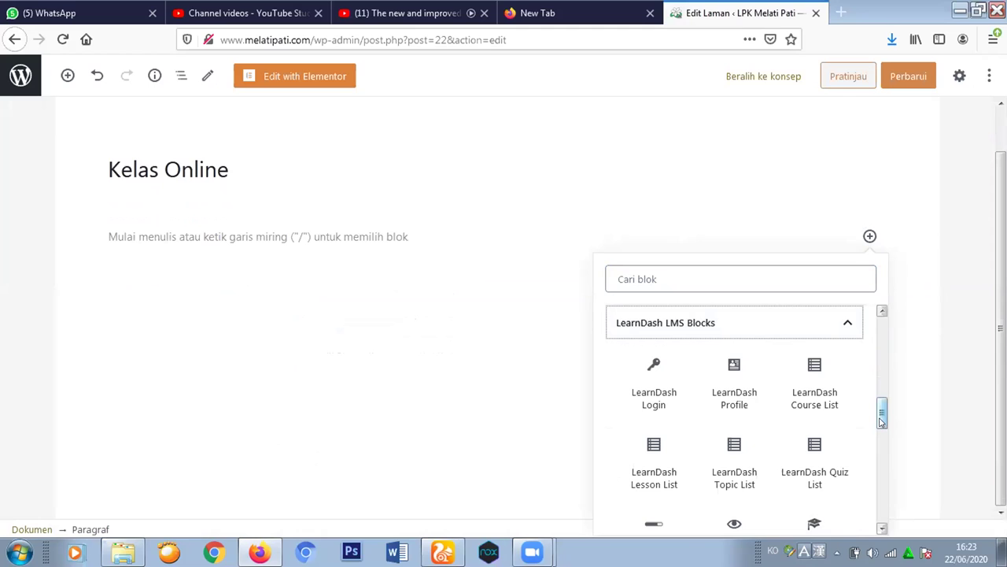
pyautogui.moveTo(882, 423); pyautogui.dragTo(881, 424)
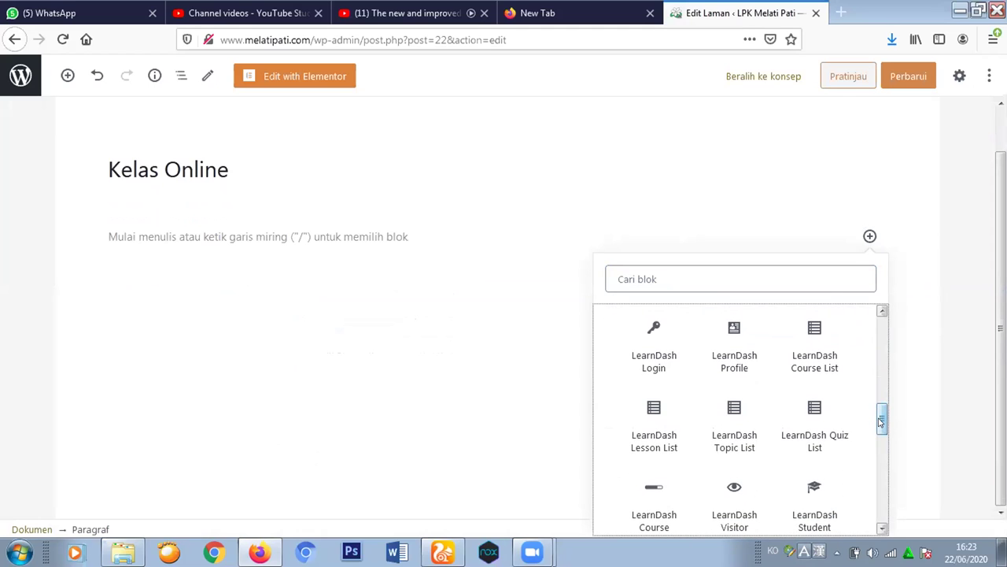
pyautogui.click(598, 161)
# Insert a LearnDash Course List block into the empty paragraph, showing PROGRAM TRP GOWN PANJANG / INTERNASIONAL.
pyautogui.click(750, 237)
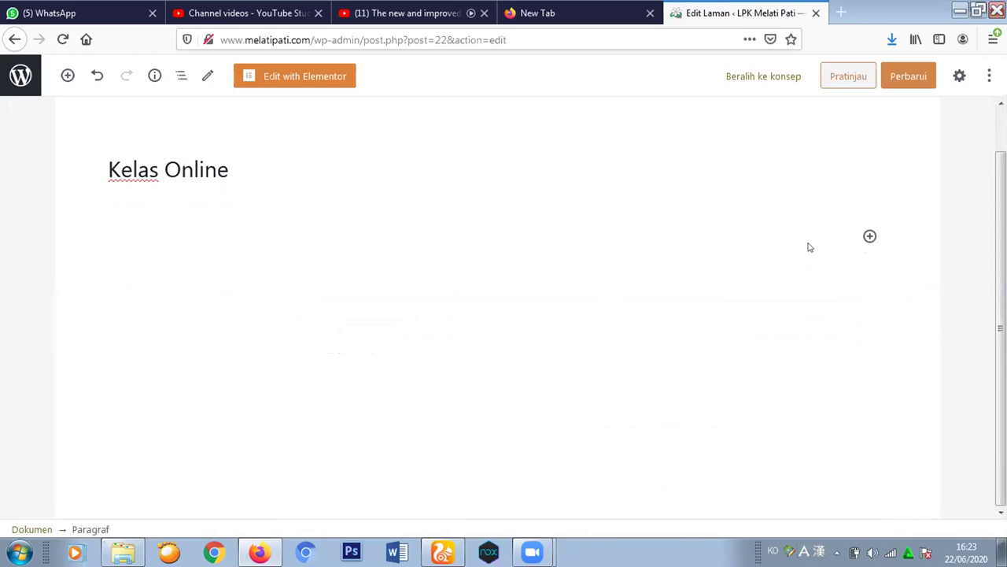
pyautogui.click(869, 236)
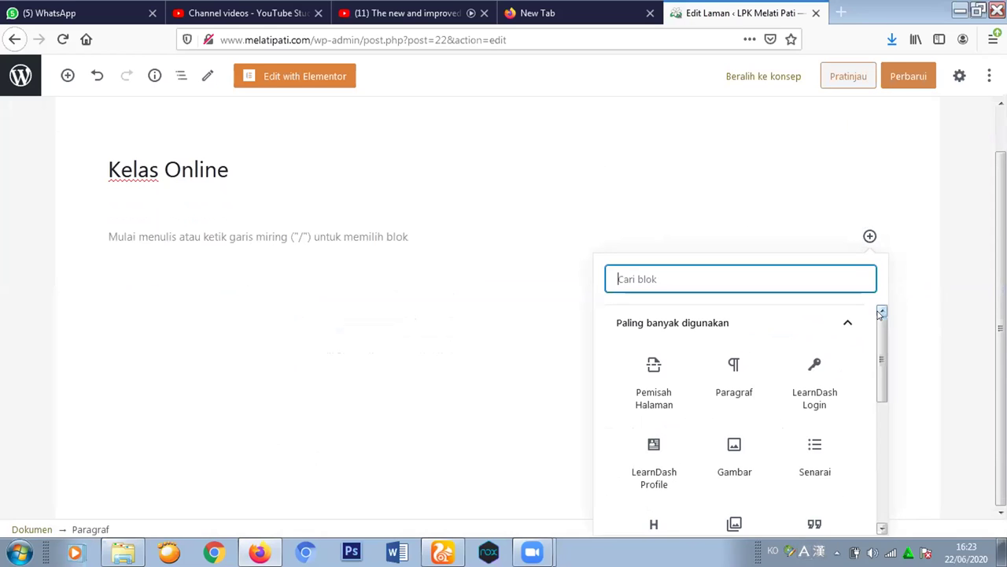
pyautogui.scroll(-2, 880, 346)
pyautogui.moveTo(879, 349); pyautogui.dragTo(879, 383)
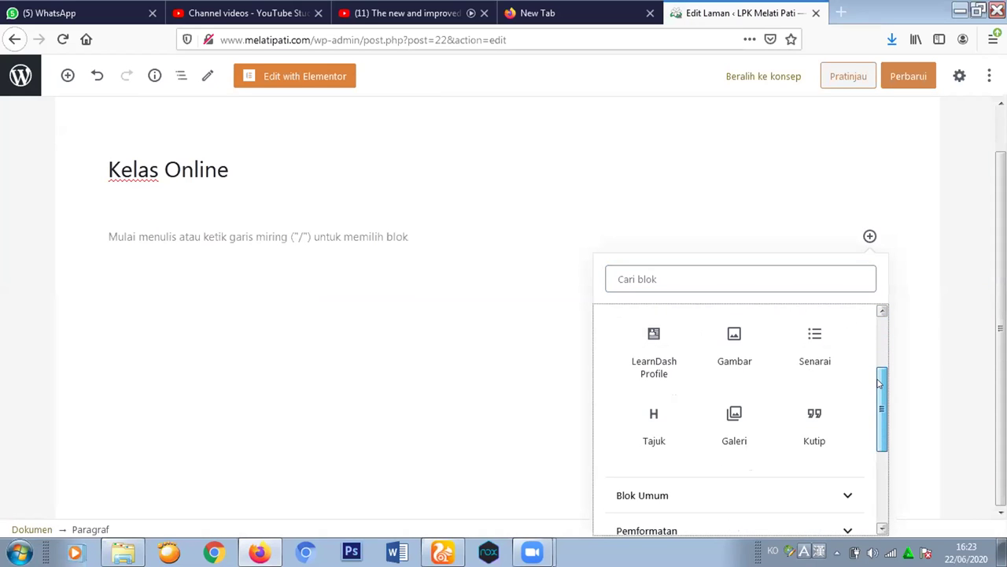
pyautogui.scroll(-3, 843, 504)
pyautogui.click(834, 515)
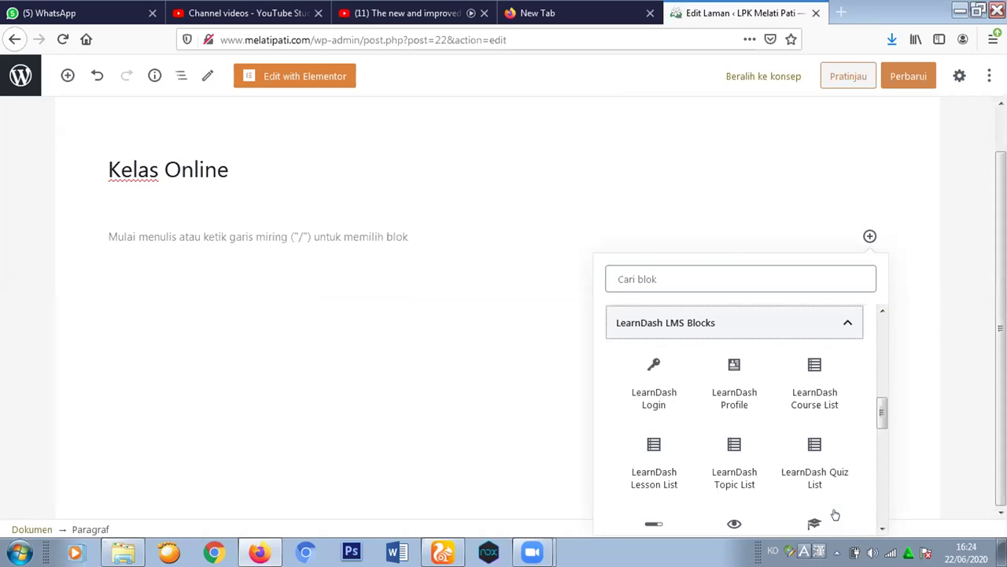
pyautogui.click(802, 391)
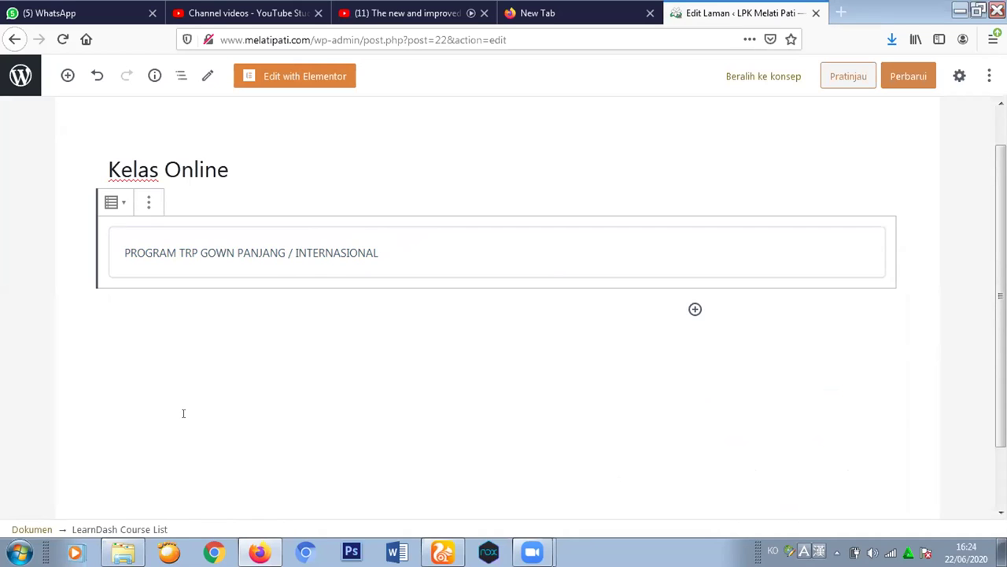
# Update the Kelas Online page with Perbarui and switch to UC Browser.
pyautogui.click(913, 79)
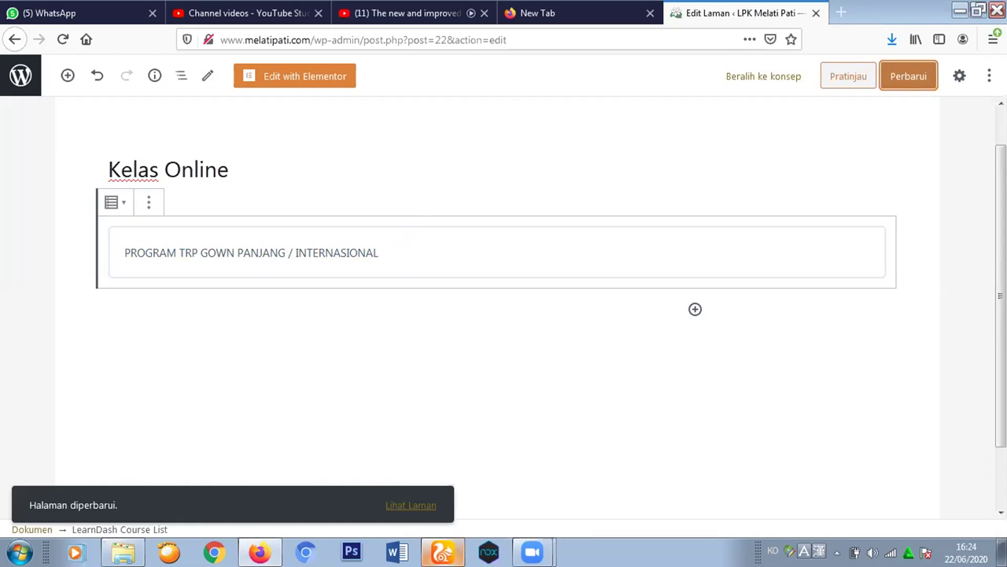
pyautogui.click(428, 555)
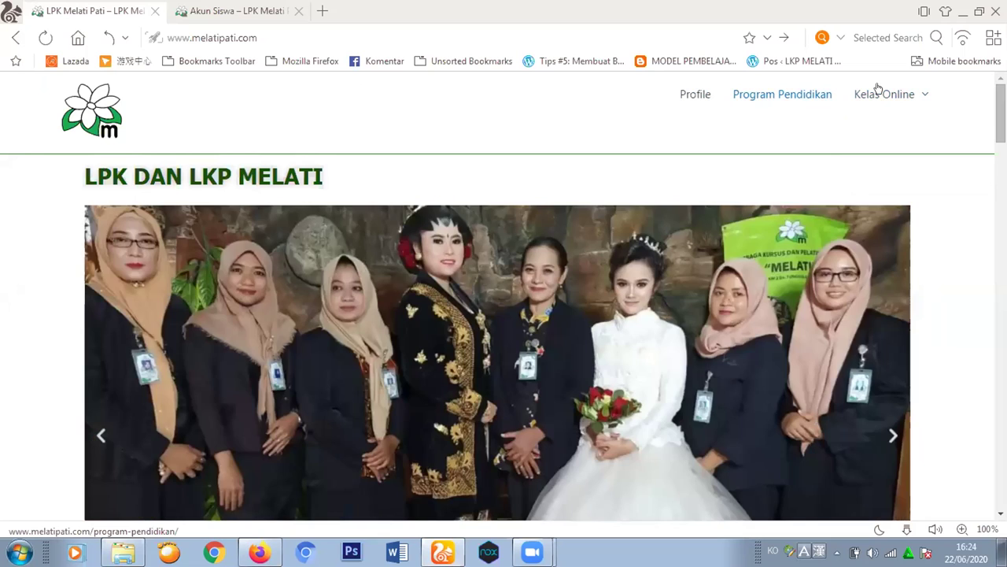
# Look over the live homepage's Kelas Online menu, then return to the Firefox editor.
pyautogui.moveTo(877, 88)
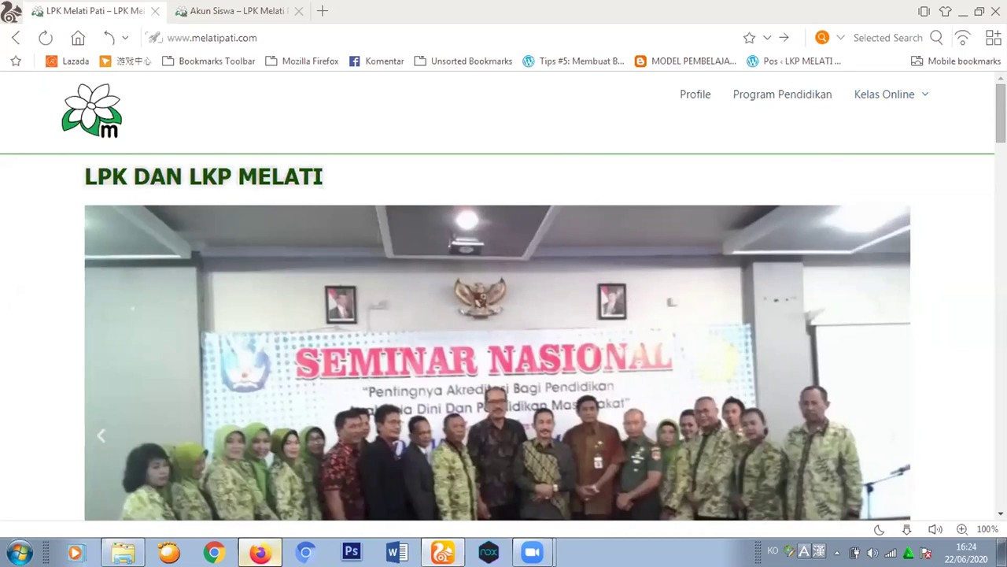
pyautogui.click(259, 552)
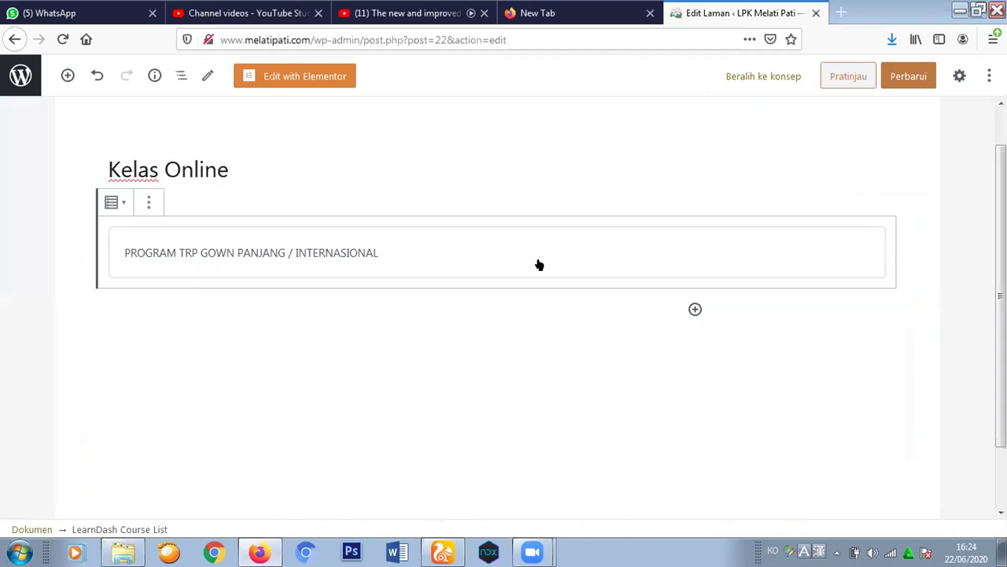
# Save the editor with Ctrl+S and switch to the live LPK Melati homepage in UC Browser.
pyautogui.hotkey('ctrl', 's')
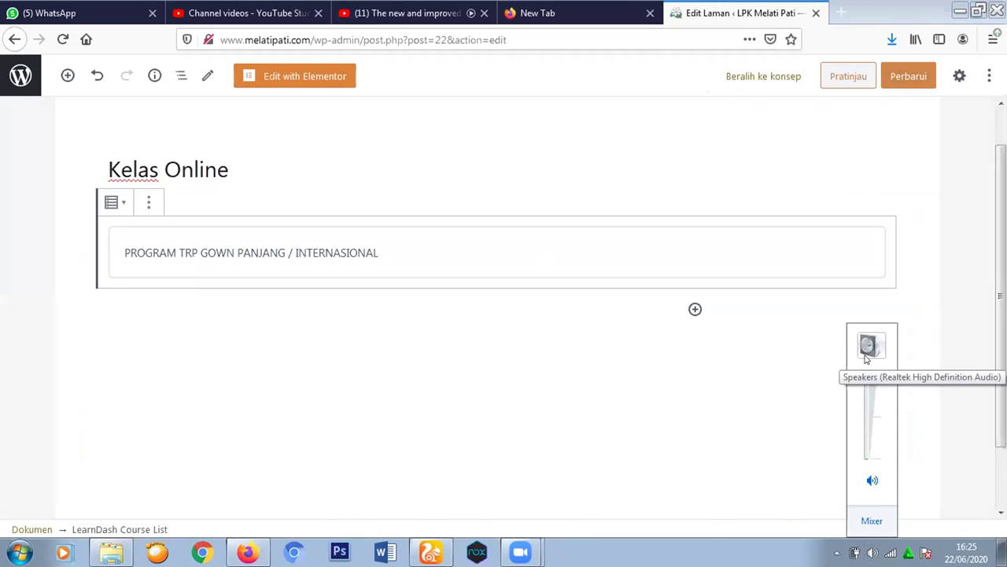
pyautogui.click(431, 552)
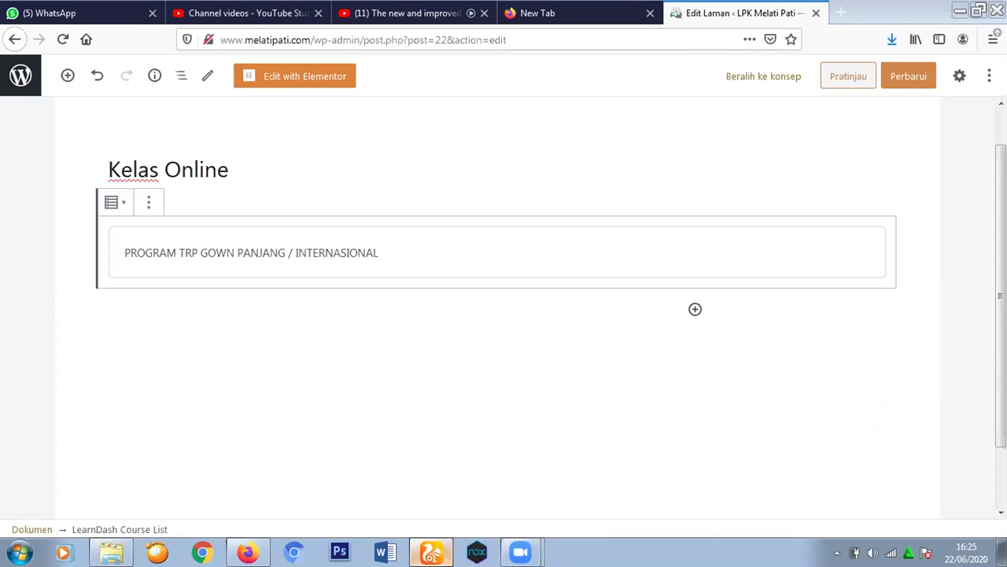
pyautogui.moveTo(901, 101)
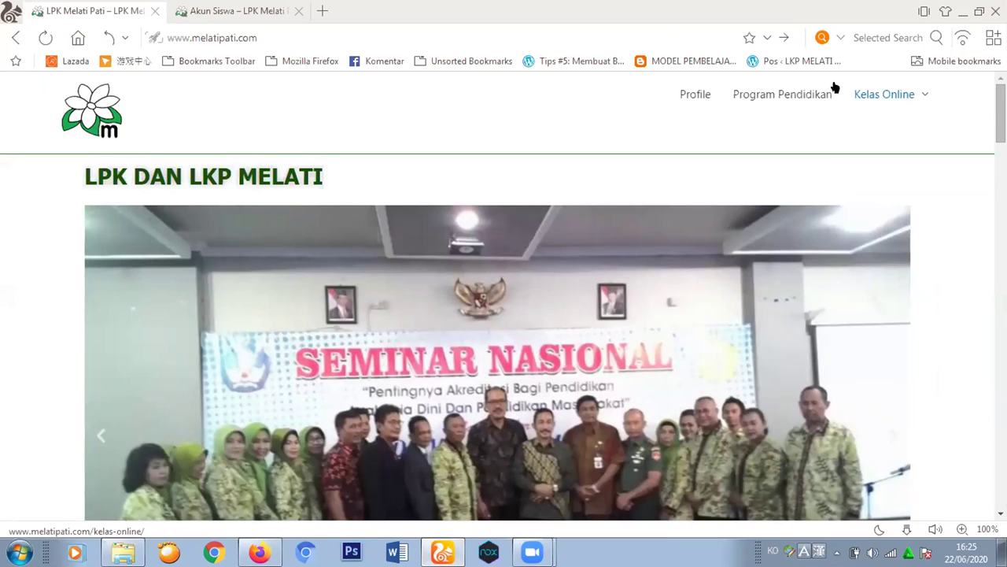
# Check the live Kelas Online page and its PROGRAM TRP GOWN PANJANG course link, then return to Firefox.
pyautogui.click(880, 98)
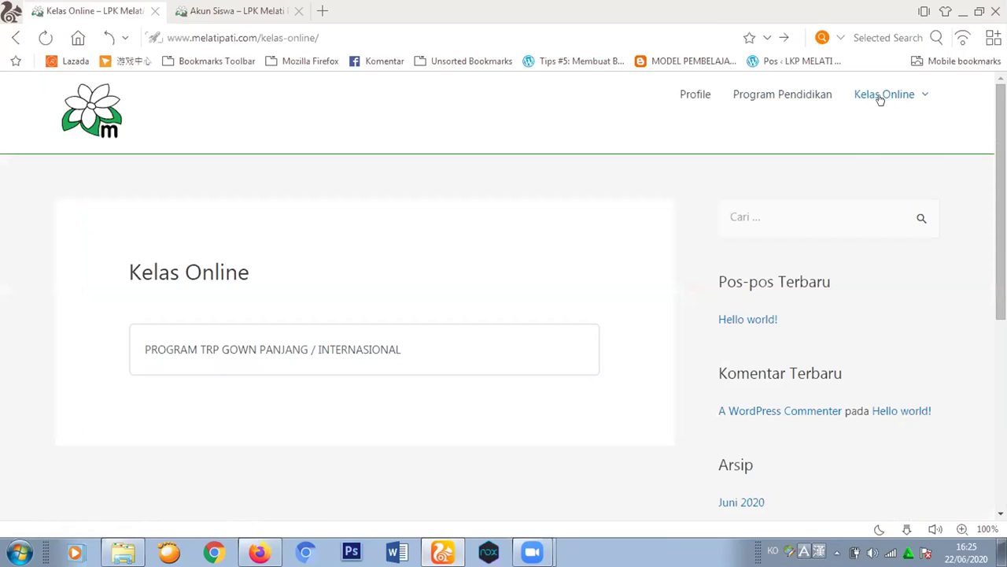
pyautogui.click(325, 353)
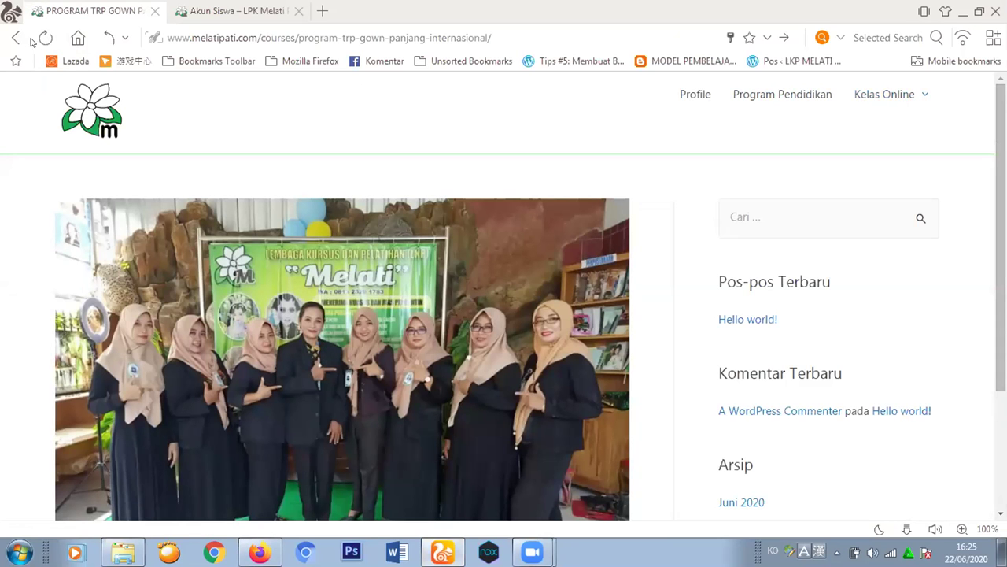
pyautogui.click(16, 37)
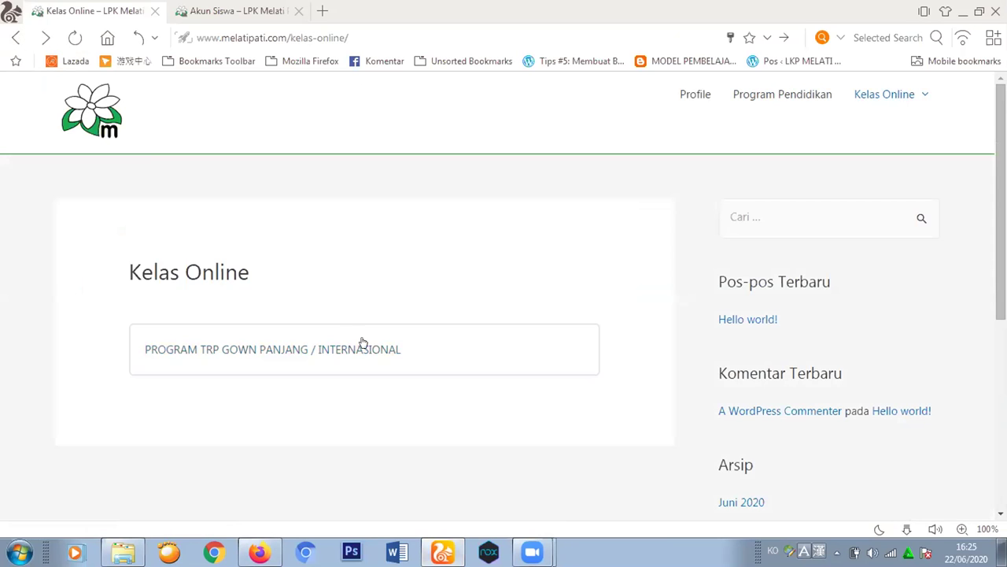
pyautogui.rightClick(313, 350)
pyautogui.click(317, 244)
pyautogui.click(263, 553)
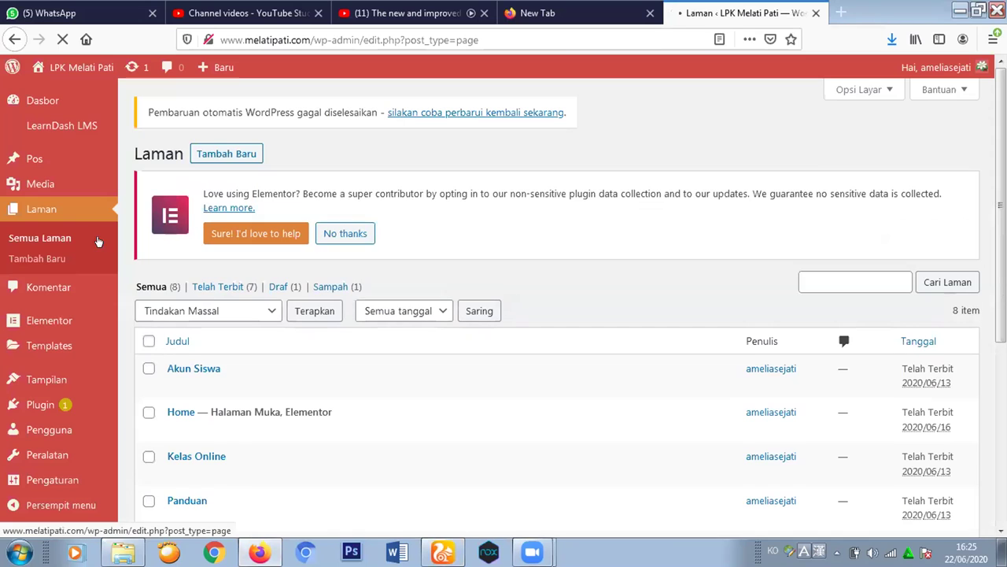
# From Plugin Terpasang, go to Tambah Baru and open the Unggah Plugin .zip upload form.
pyautogui.click(55, 406)
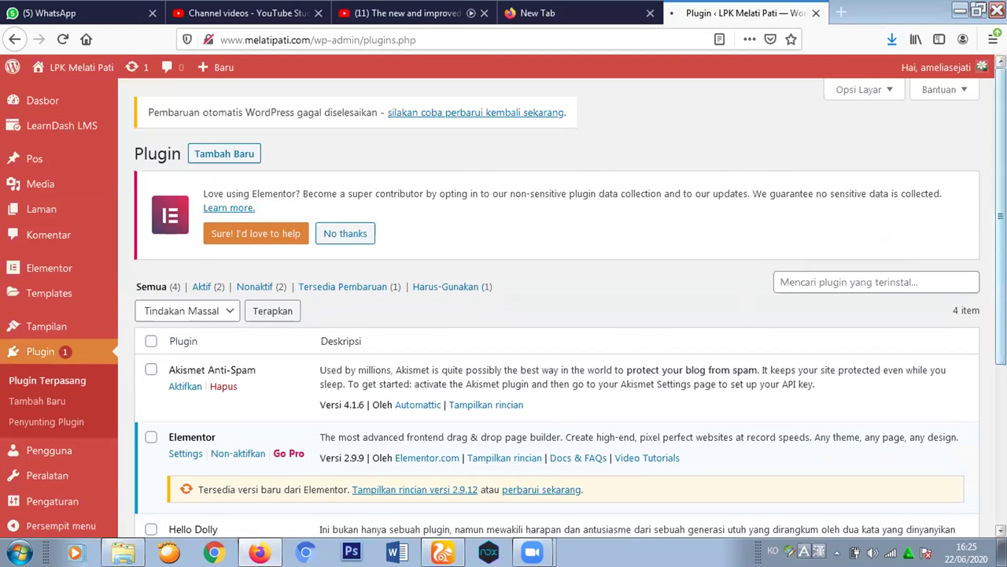
pyautogui.scroll(-5, 993, 233)
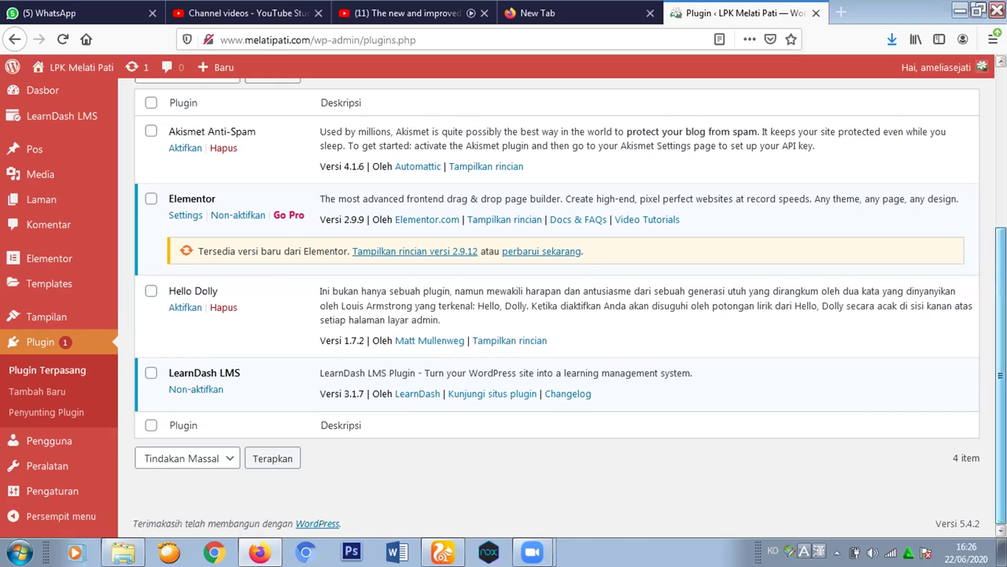
pyautogui.scroll(3, 1001, 315)
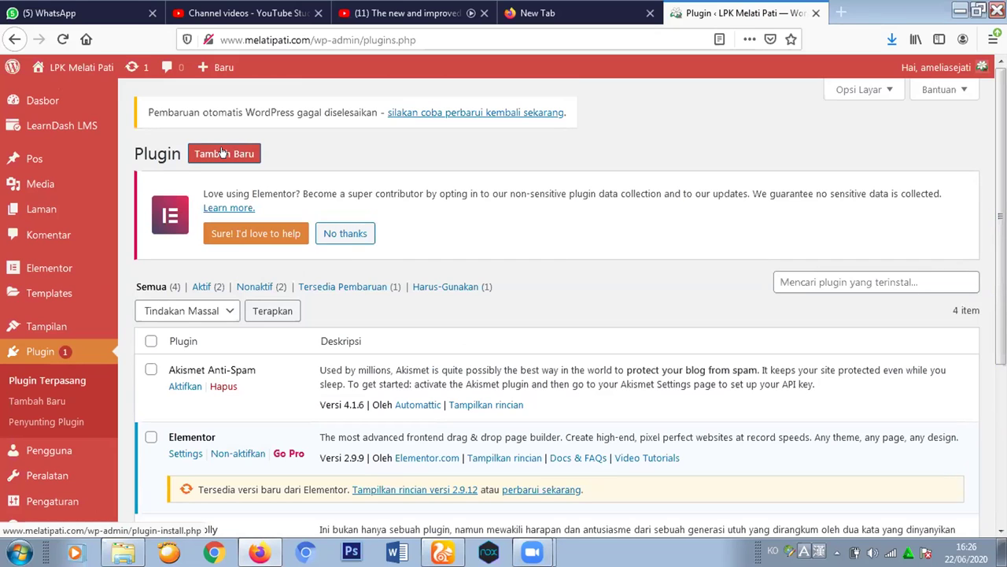
pyautogui.click(225, 151)
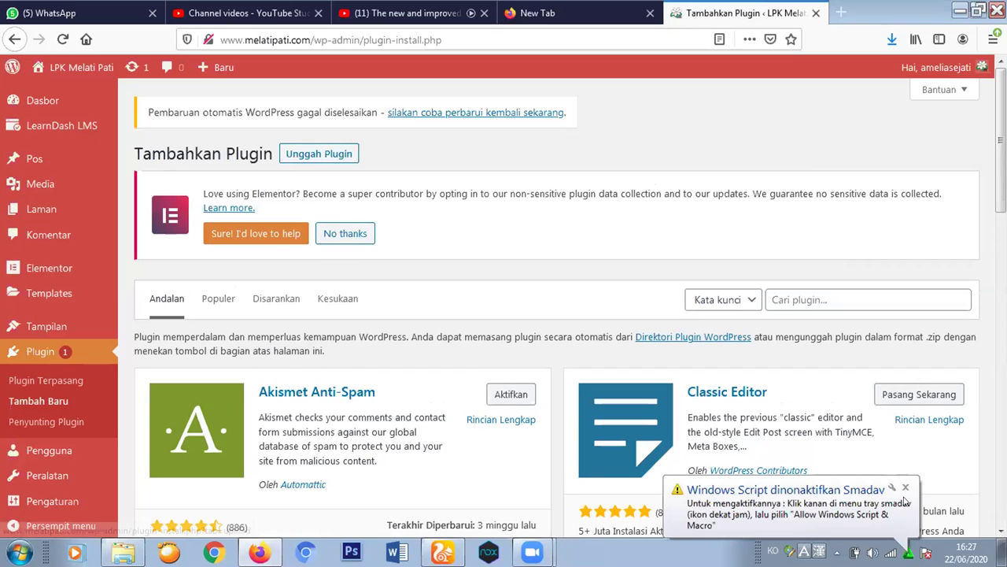
pyautogui.click(336, 158)
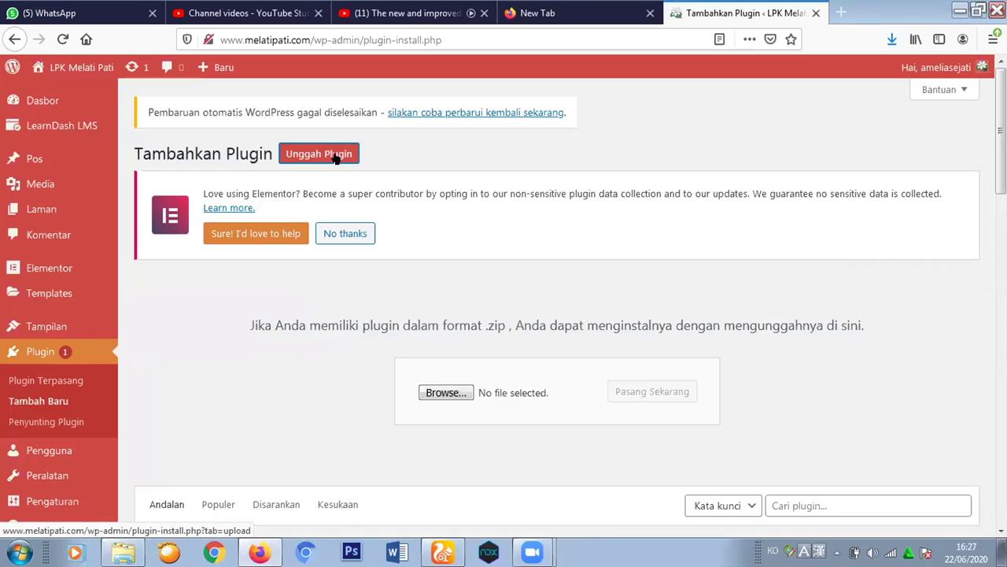
# Choose learndash-course-grid-v1.6 from the BAHAN WEB LMS > LMS folder as the plugin upload file.
pyautogui.click(429, 391)
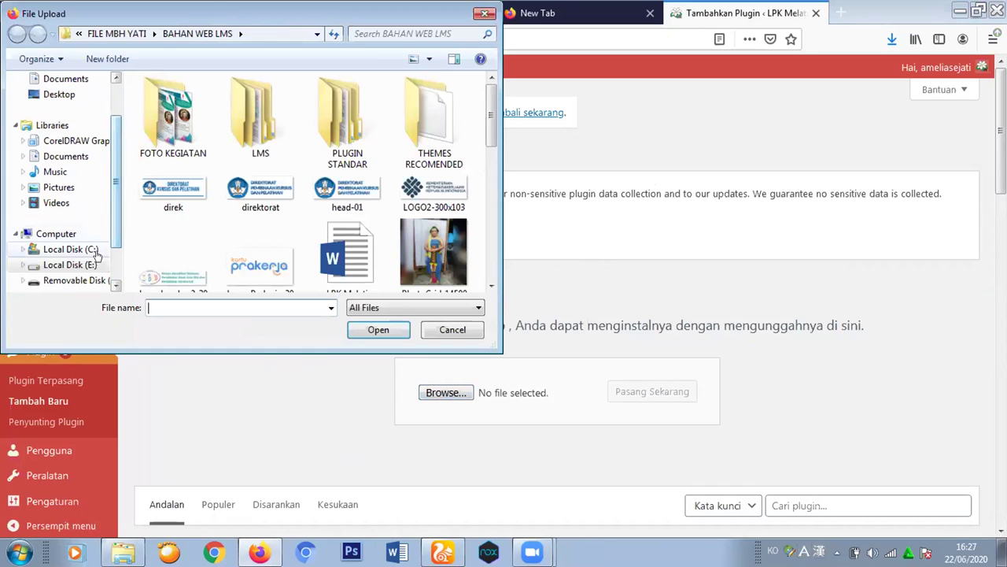
pyautogui.doubleClick(265, 115)
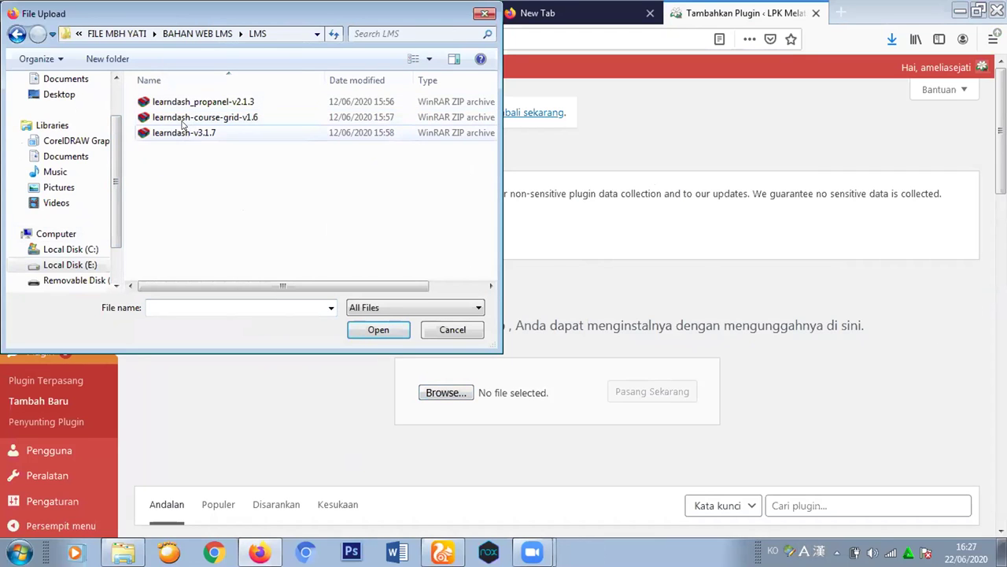
pyautogui.click(16, 34)
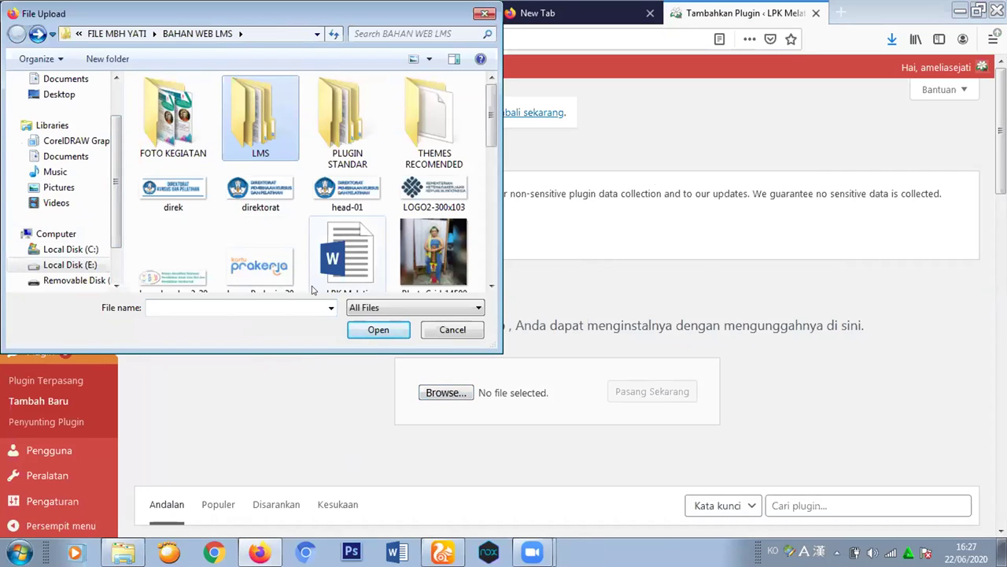
pyautogui.doubleClick(346, 161)
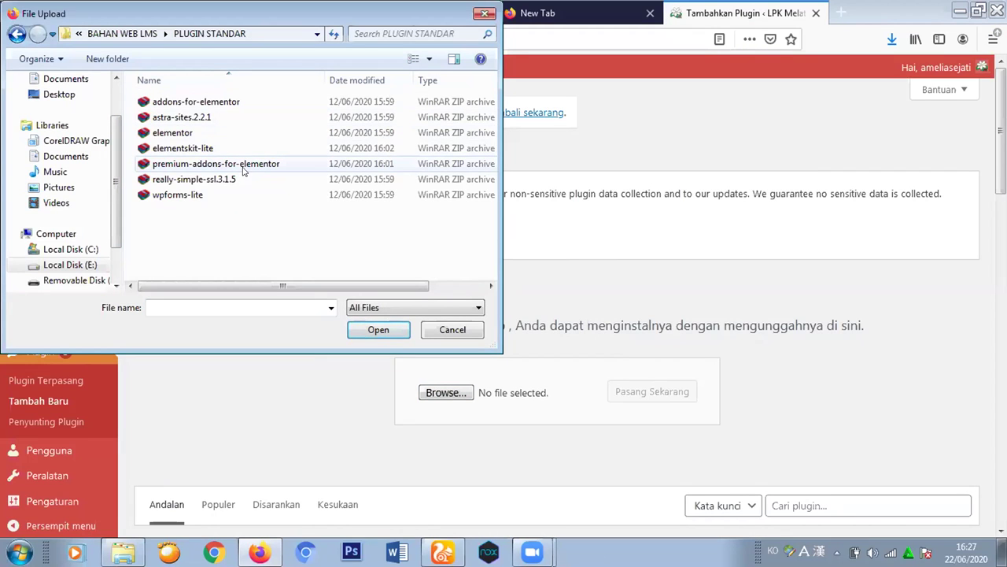
pyautogui.click(17, 35)
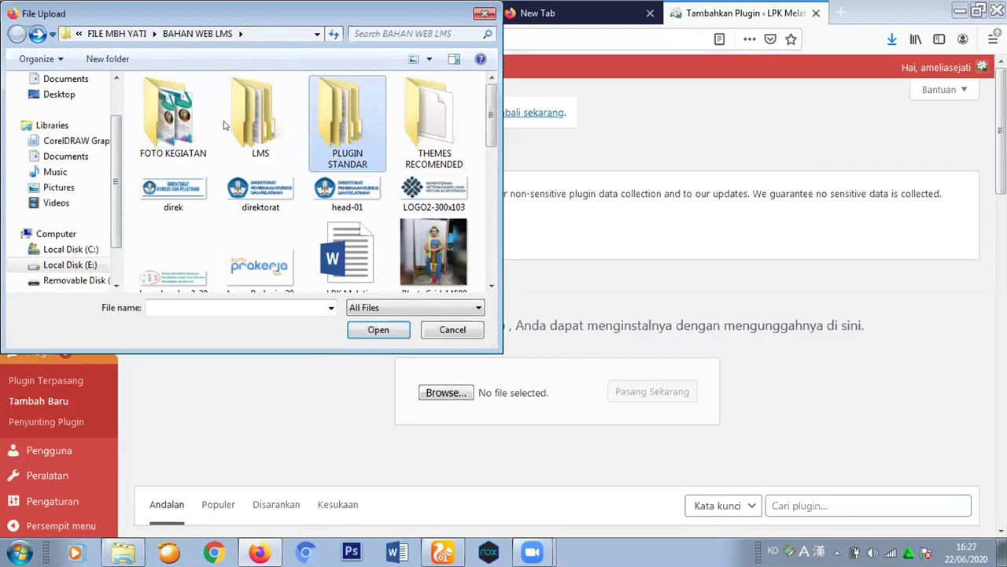
pyautogui.doubleClick(244, 126)
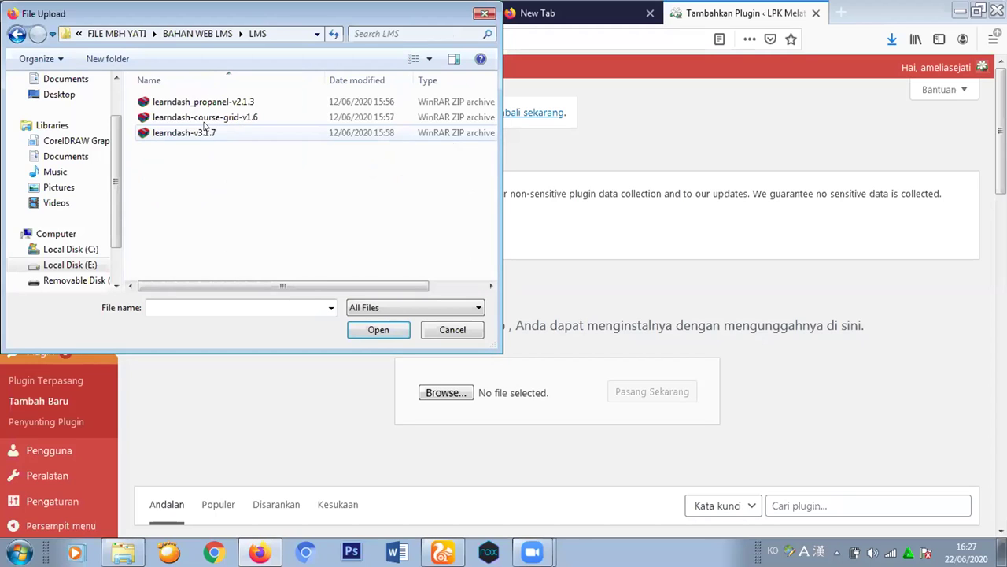
pyautogui.click(203, 117)
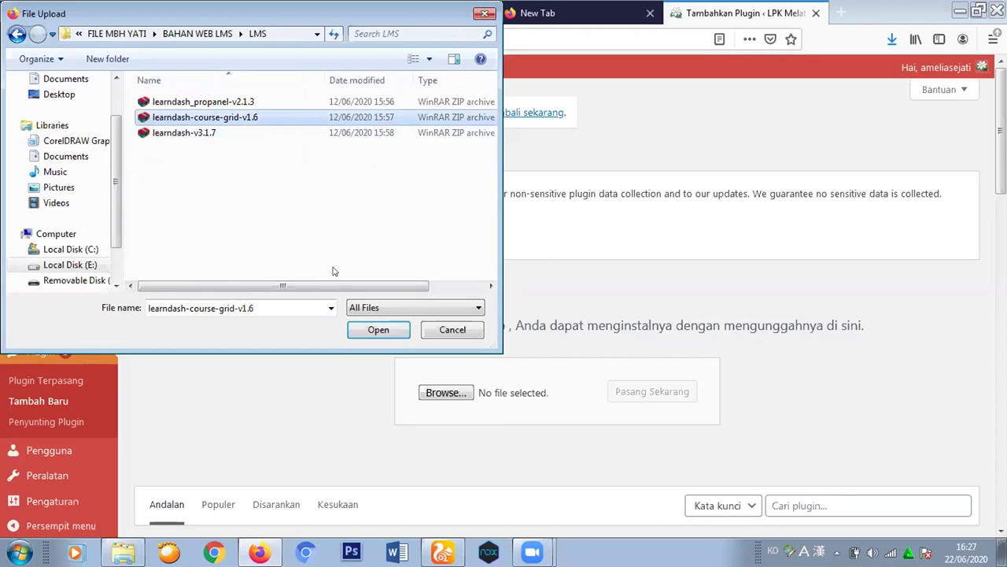
pyautogui.click(364, 329)
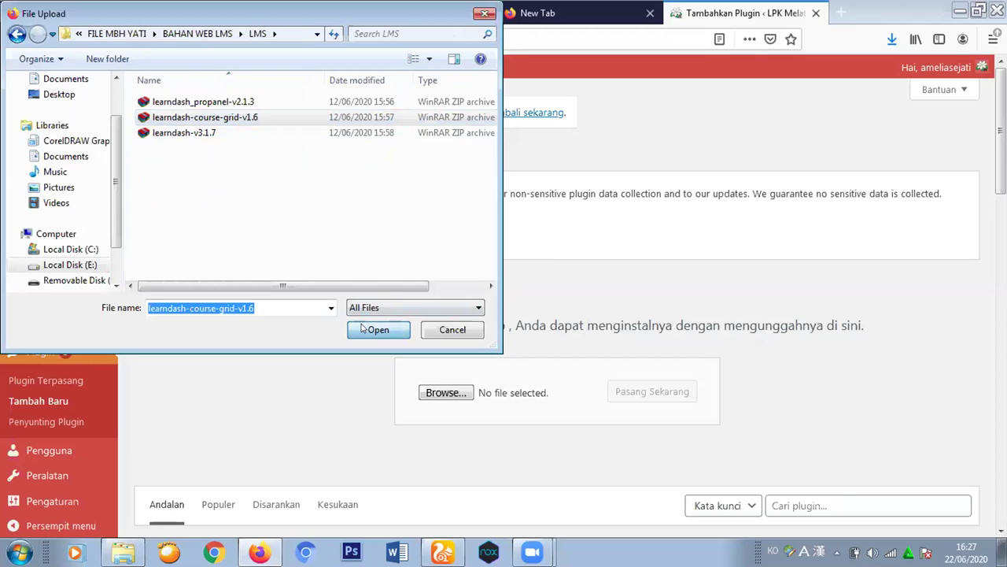
pyautogui.click(364, 329)
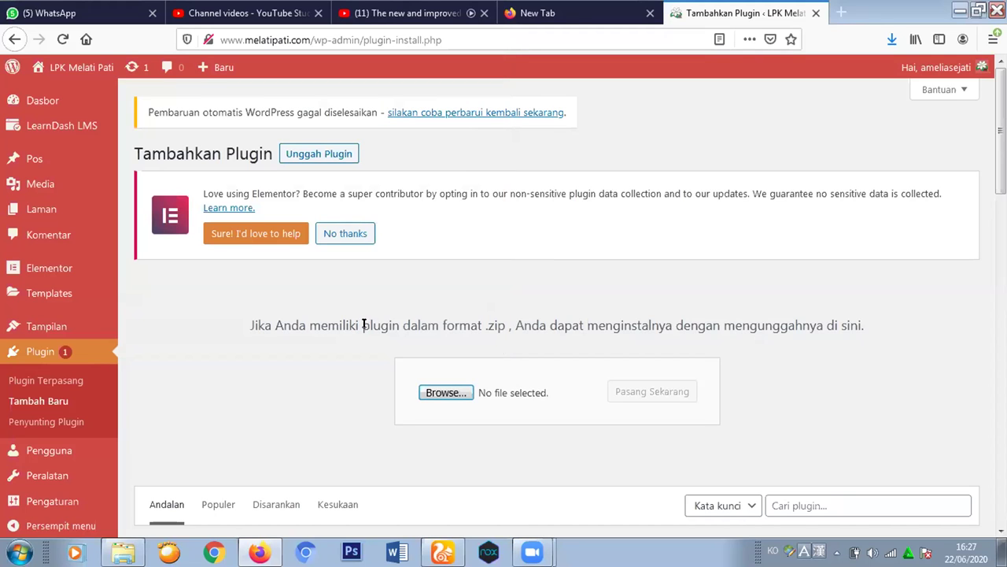
# Install and activate LearnDash LMS - Course Grid 1.6.0, then check it in the plugins list.
pyautogui.click(632, 391)
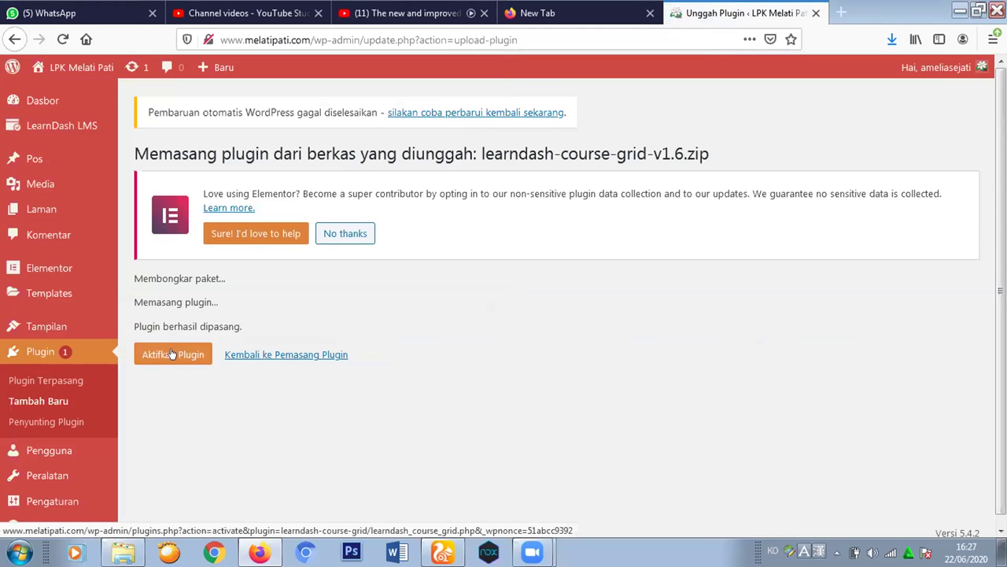
pyautogui.click(173, 355)
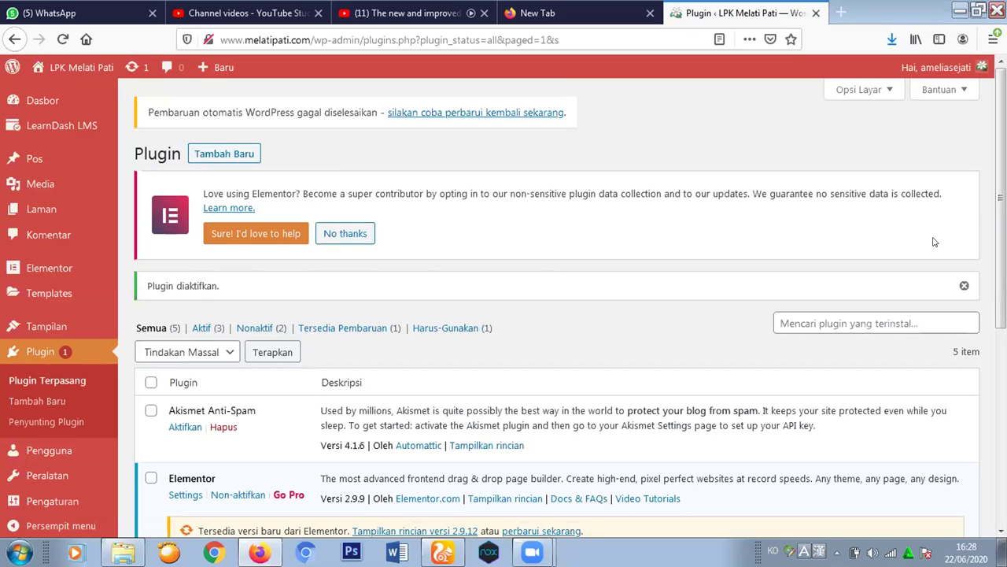
pyautogui.scroll(-7, 557, 307)
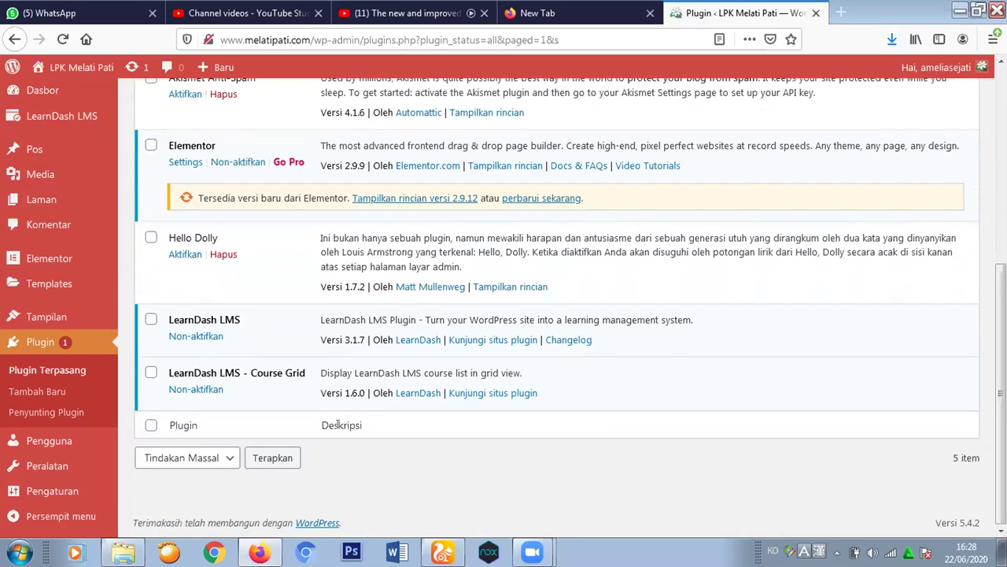
# Reload Kelas Online in UC Browser to view the Rp.2.999.000 course grid card, then return to Firefox.
pyautogui.click(458, 551)
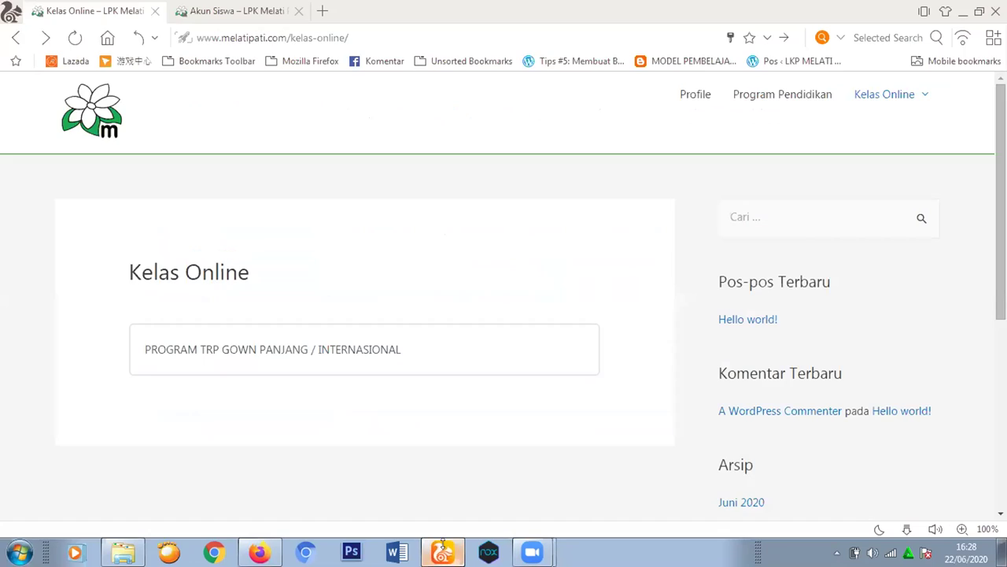
pyautogui.press('F5')
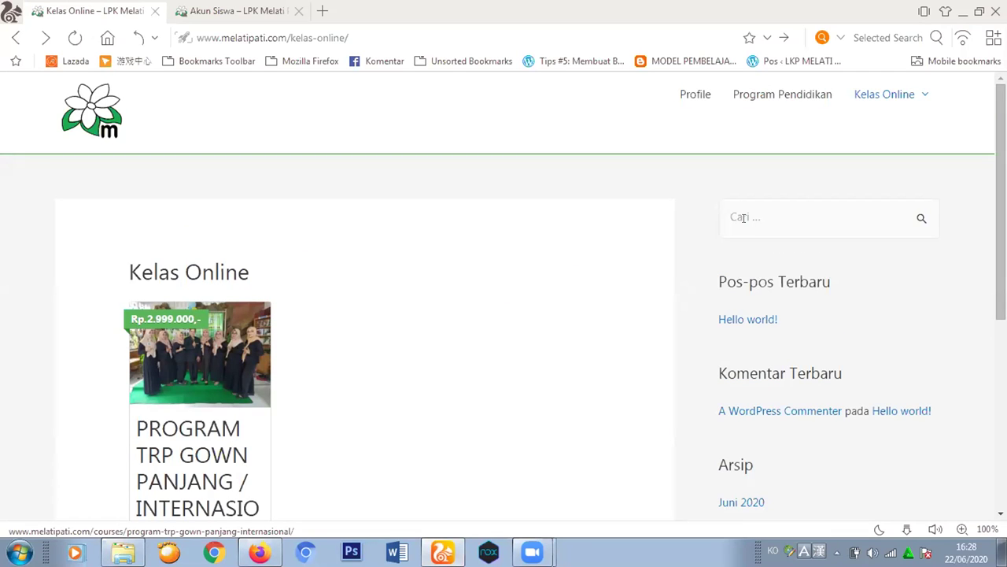
pyautogui.scroll(-2, 504, 296)
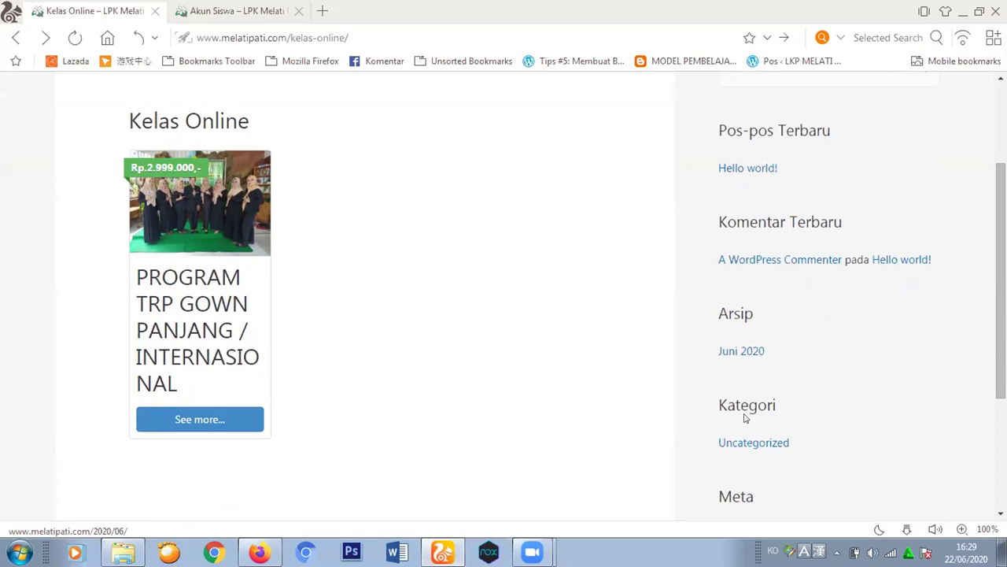
pyautogui.moveTo(1001, 276)
pyautogui.mouseDown()
pyautogui.moveTo(1001, 210)
pyautogui.moveTo(1001, 289)
pyautogui.mouseUp()
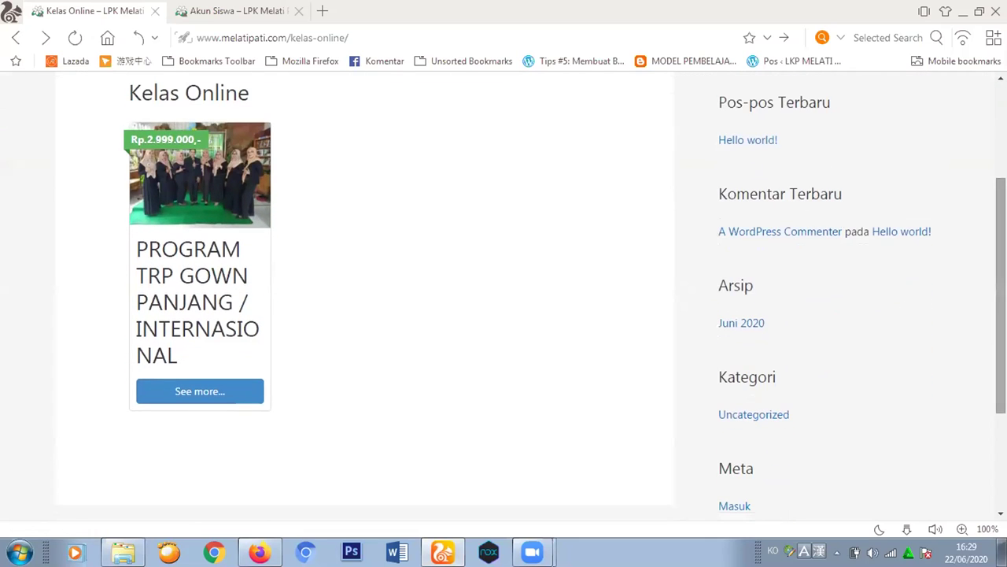
pyautogui.click(259, 552)
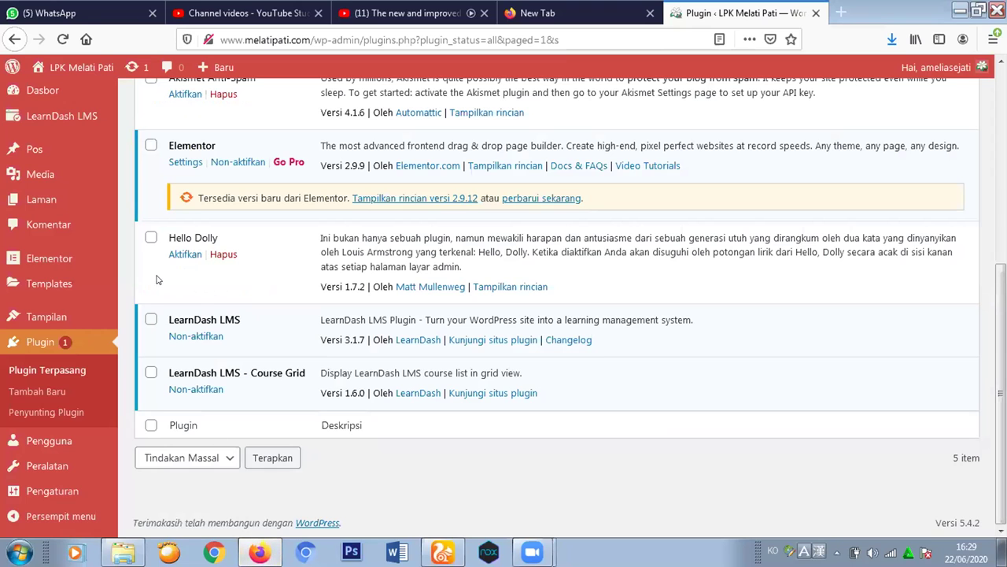
# From Laman > Semua Laman, edit the Kelas Online page in the block editor.
pyautogui.moveTo(75, 154)
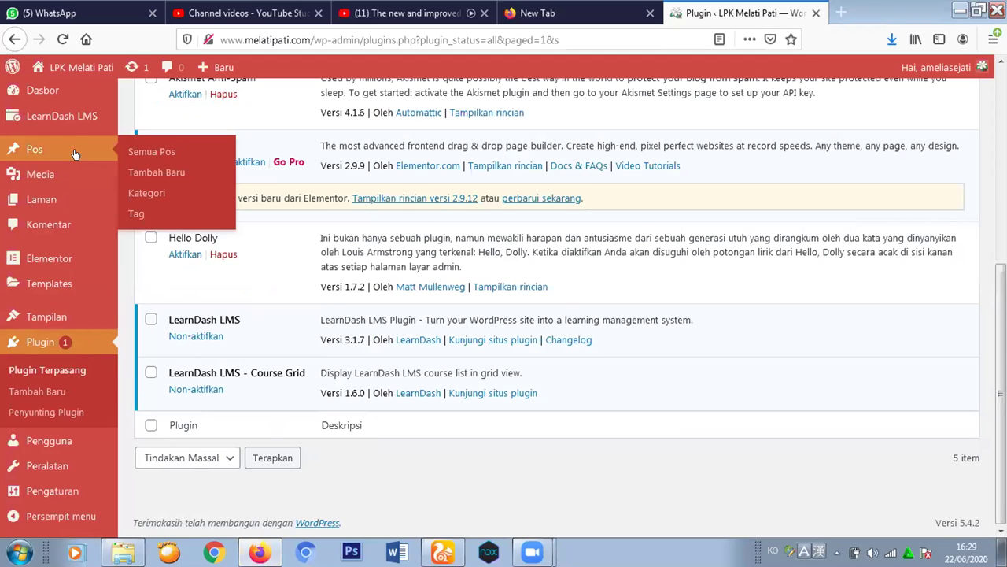
pyautogui.click(63, 200)
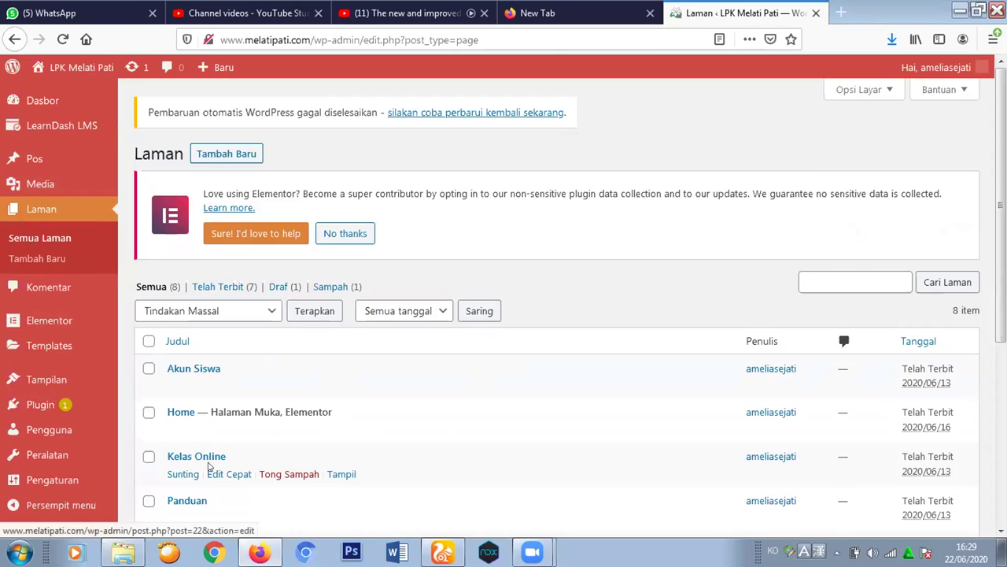
pyautogui.click(182, 474)
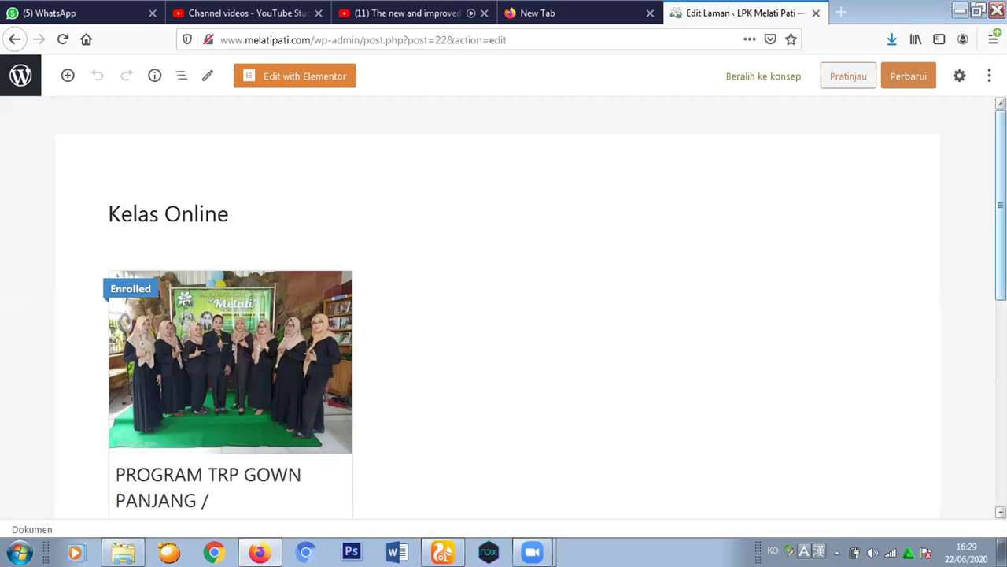
pyautogui.scroll(-4, 695, 359)
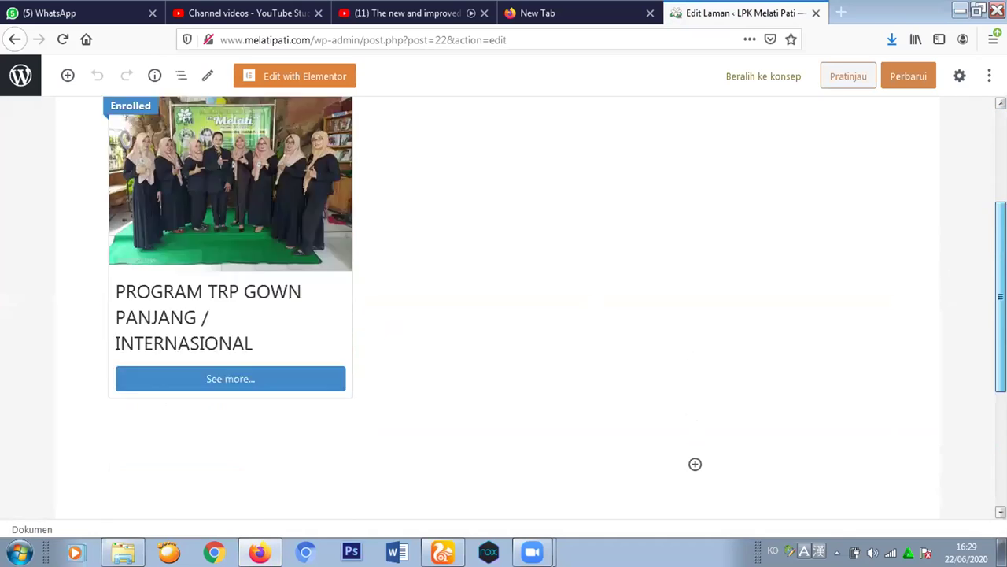
pyautogui.scroll(4, 695, 463)
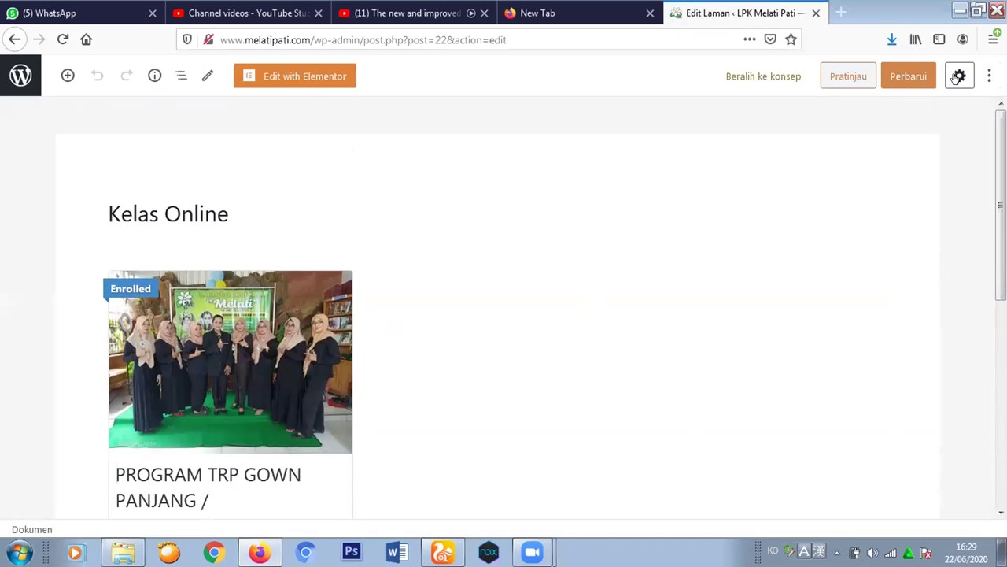
# Set the page's Astra Bilah Sisi to Tanpa Bilah Sisi, then open the linked course page.
pyautogui.click(957, 76)
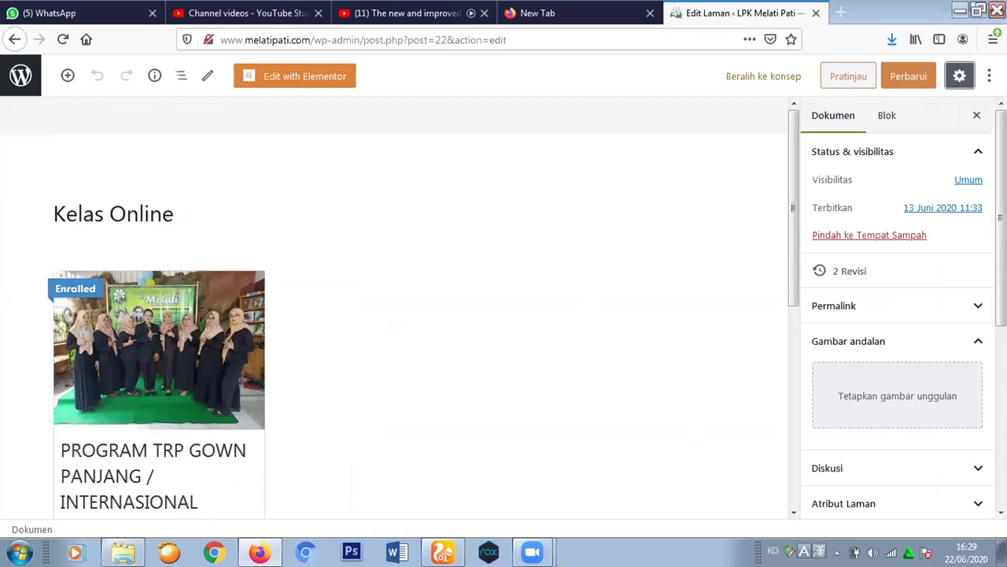
pyautogui.scroll(-6, 897, 315)
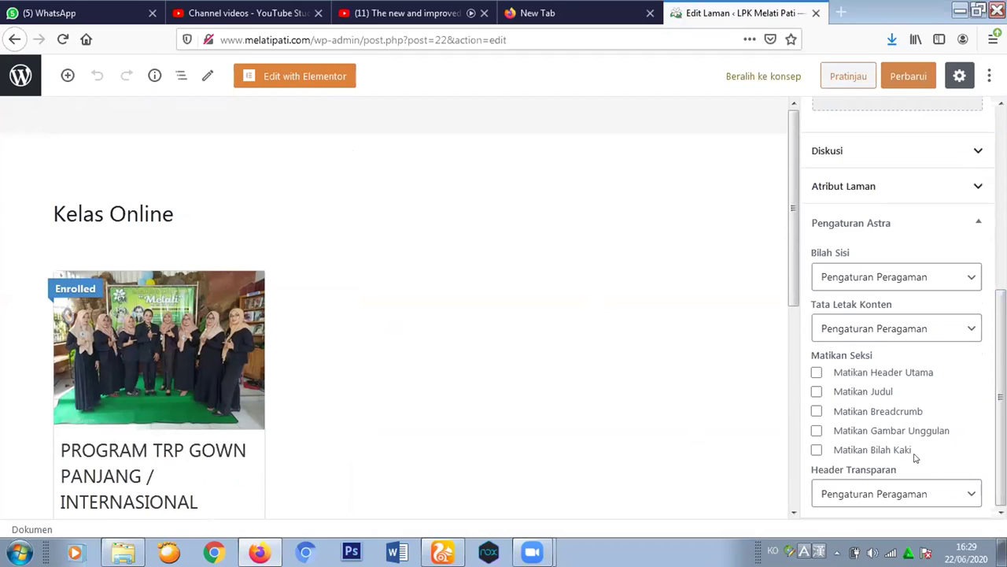
pyautogui.click(923, 281)
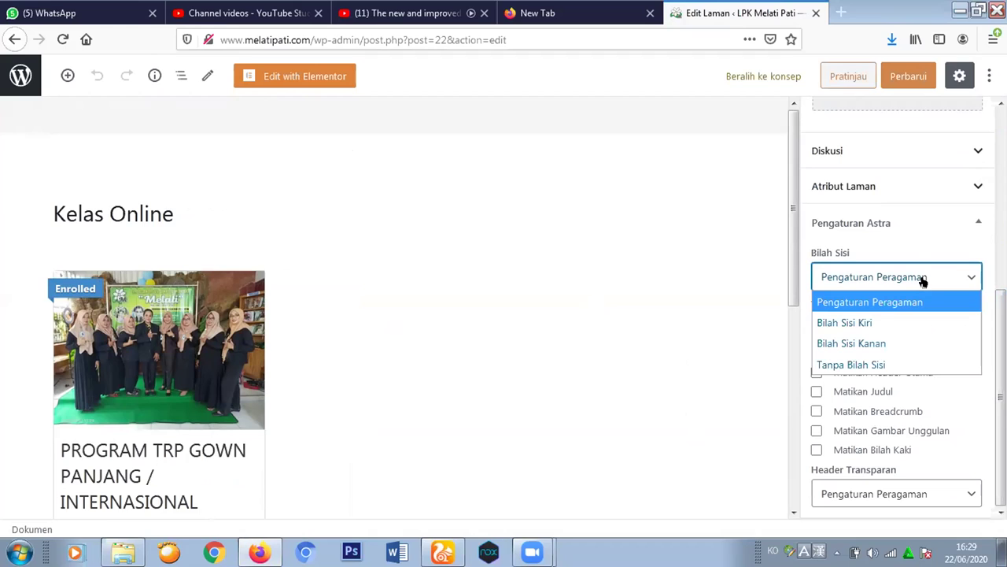
pyautogui.click(900, 364)
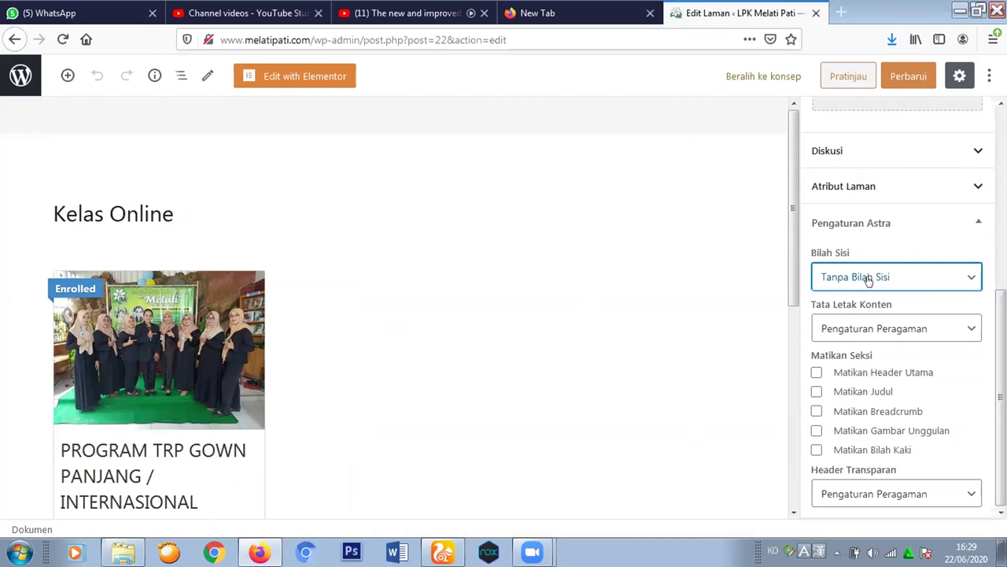
pyautogui.click(229, 349)
pyautogui.click(228, 349)
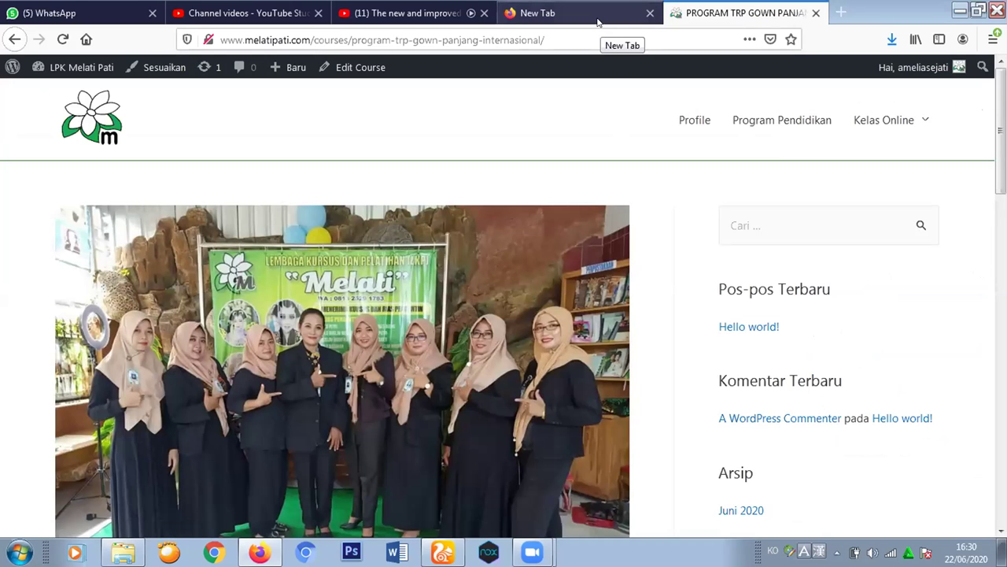
# Reload the PROGRAM TRP GOWN PANJANG / INTERNASIONAL course page, then go back to the page editor.
pyautogui.click(598, 22)
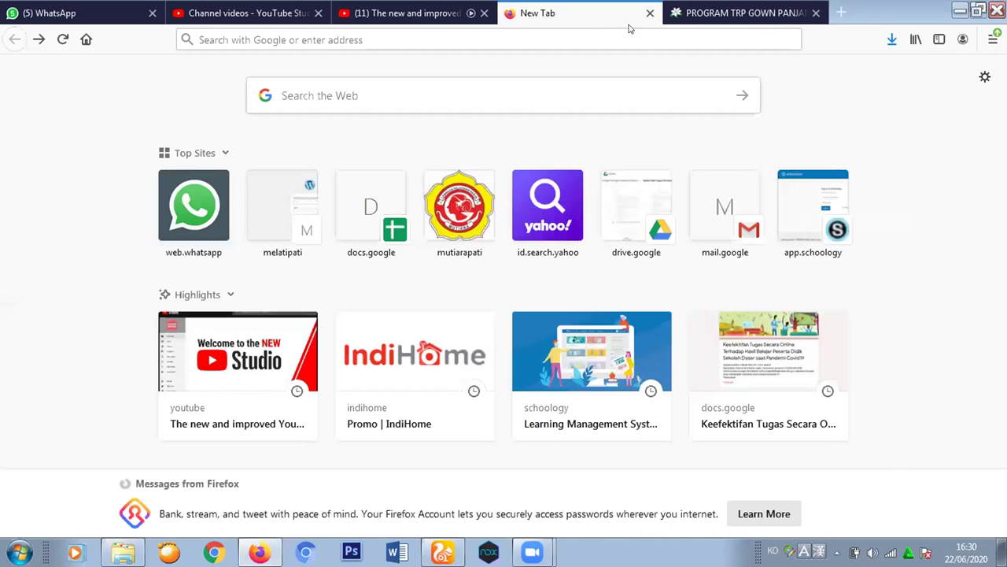
pyautogui.click(676, 14)
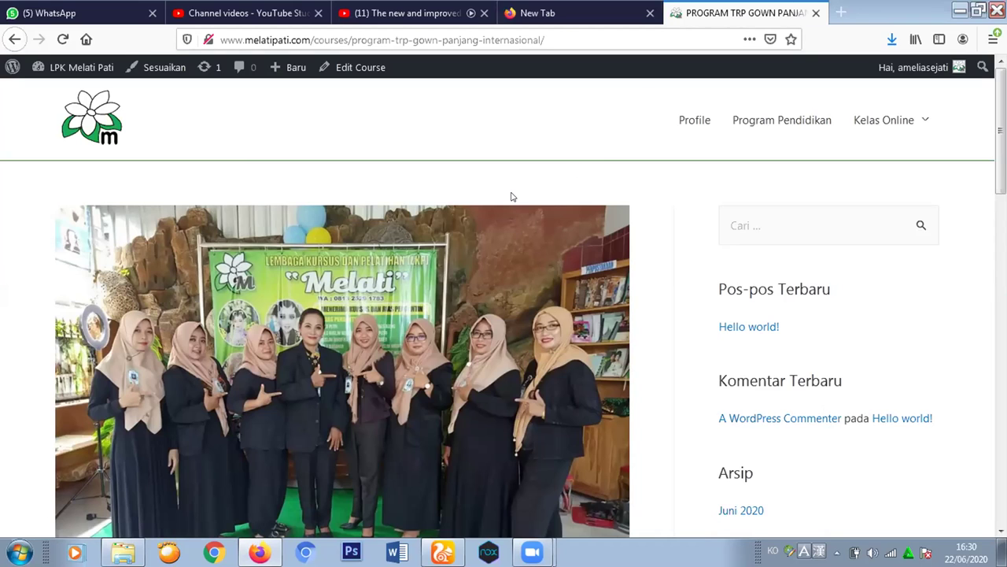
pyautogui.press('F5')
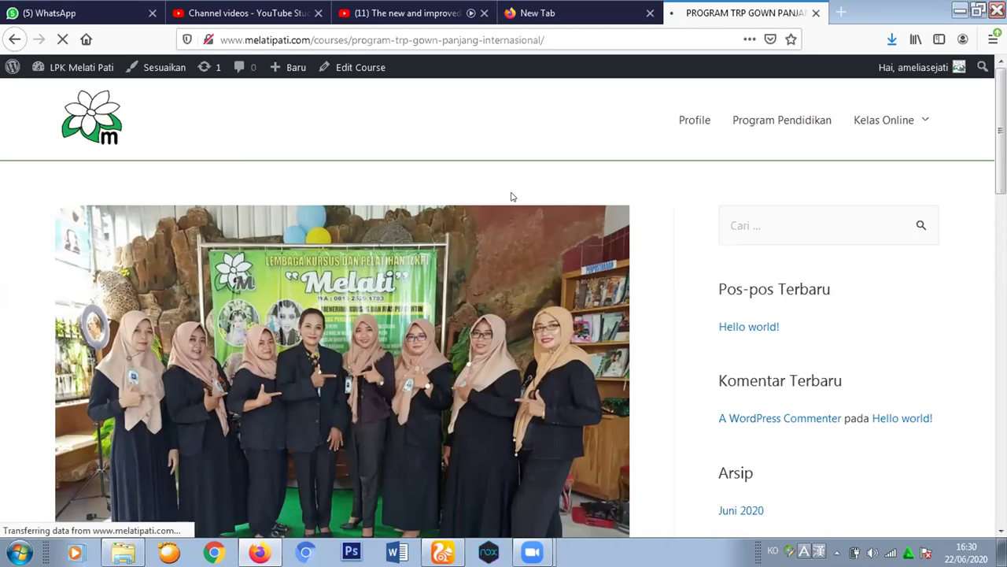
pyautogui.click(15, 39)
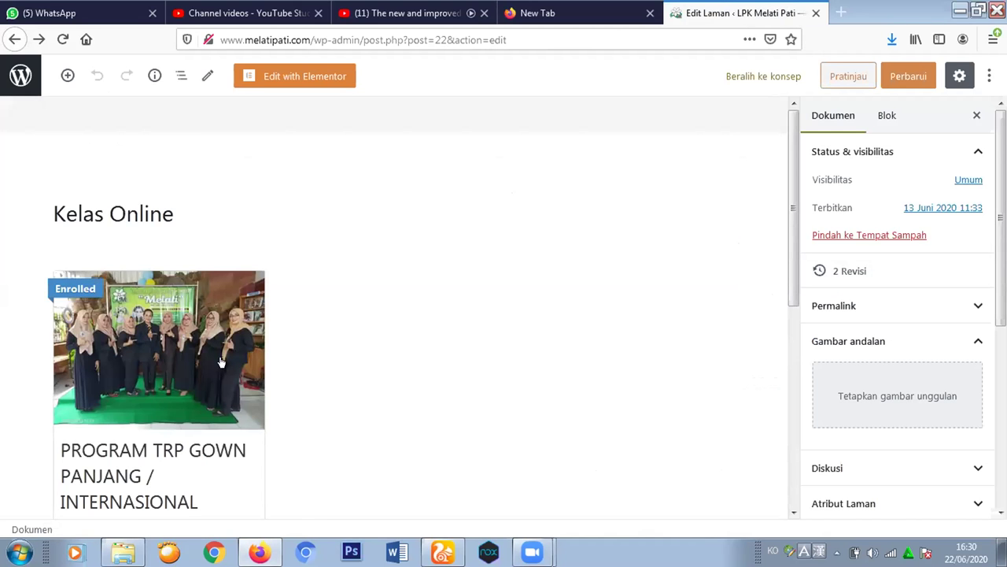
# Select the LearnDash Course List block and bring its settings sidebar back up.
pyautogui.click(221, 362)
pyautogui.rightClick(222, 360)
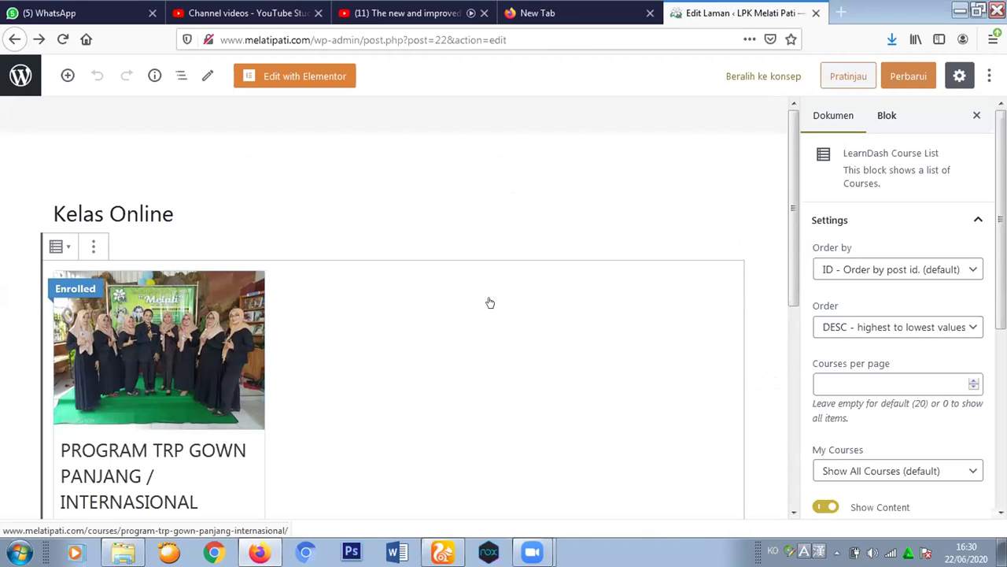
pyautogui.scroll(-3, 795, 287)
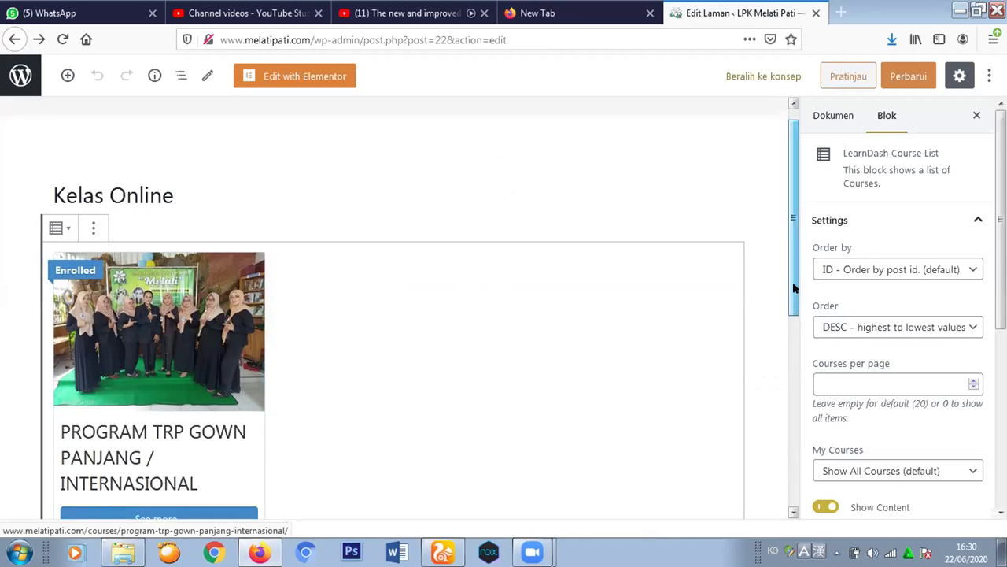
pyautogui.scroll(2, 793, 313)
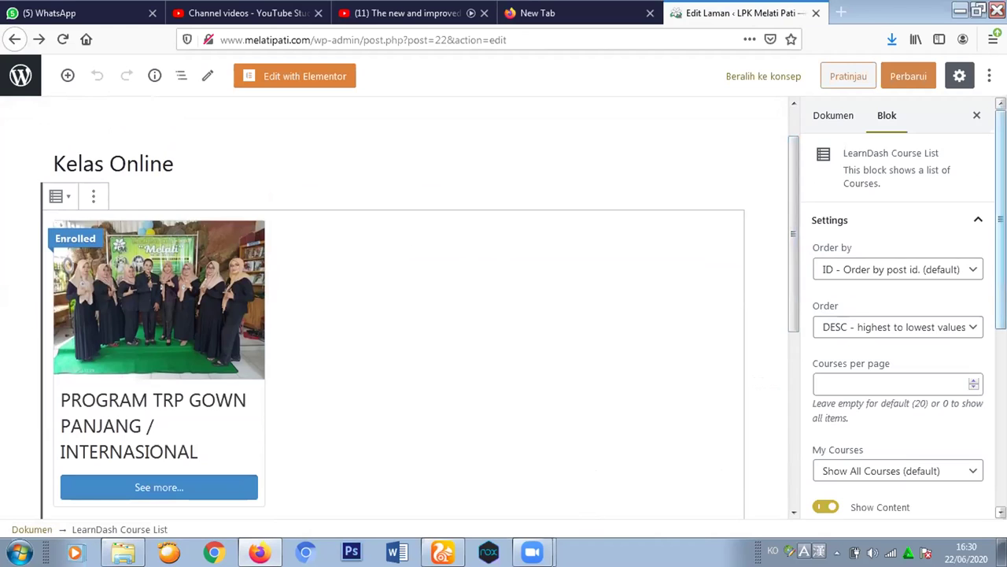
pyautogui.scroll(-3, 904, 307)
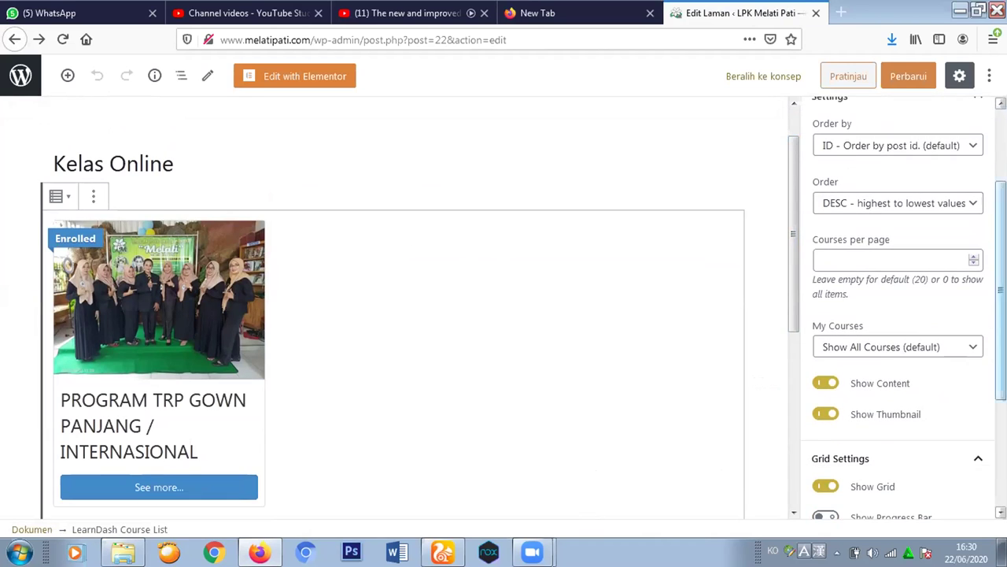
pyautogui.click(957, 77)
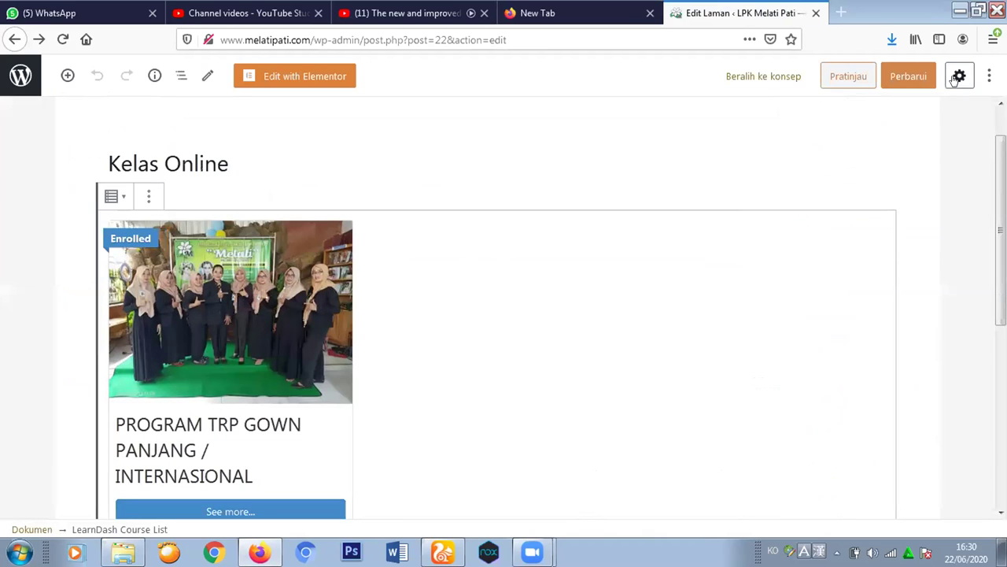
pyautogui.click(956, 77)
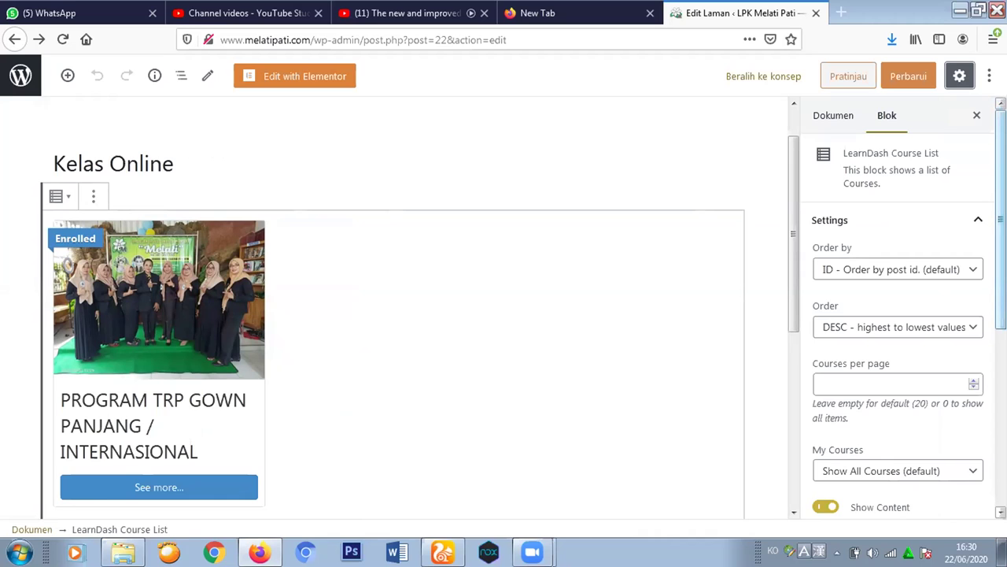
# Click into the empty Courses per page field, leaving Show Grid on.
pyautogui.scroll(-1, 905, 129)
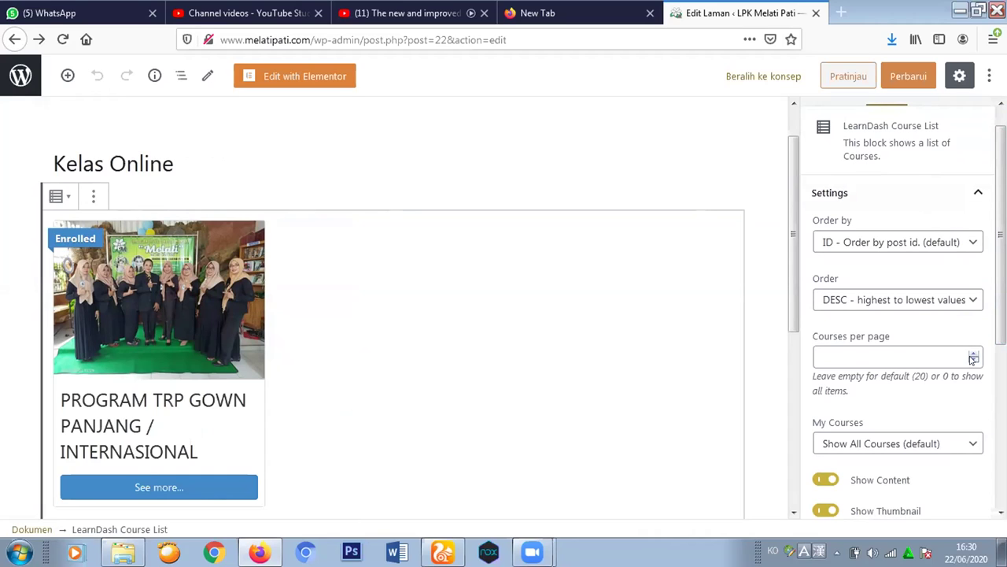
pyautogui.click(945, 355)
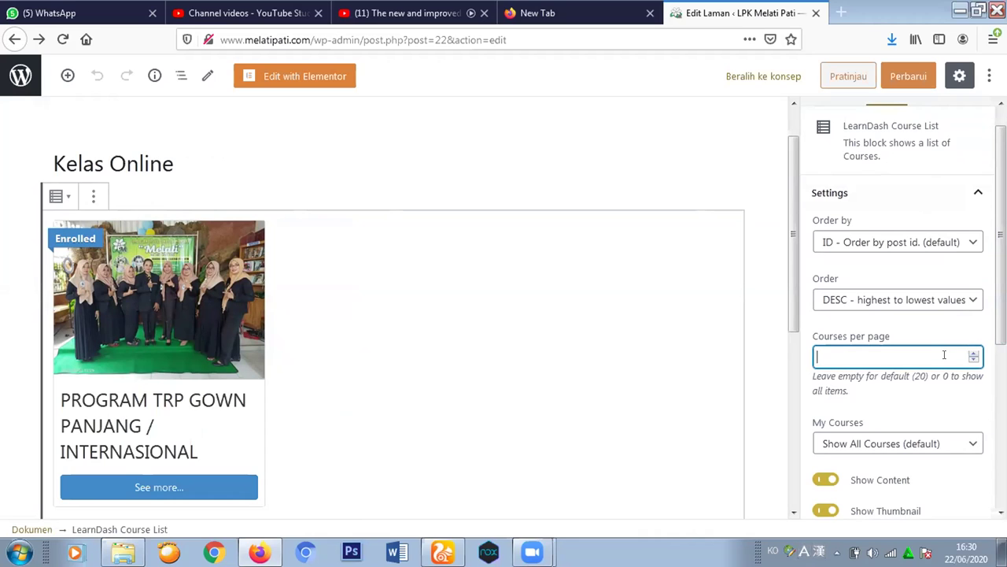
pyautogui.scroll(-2, 944, 355)
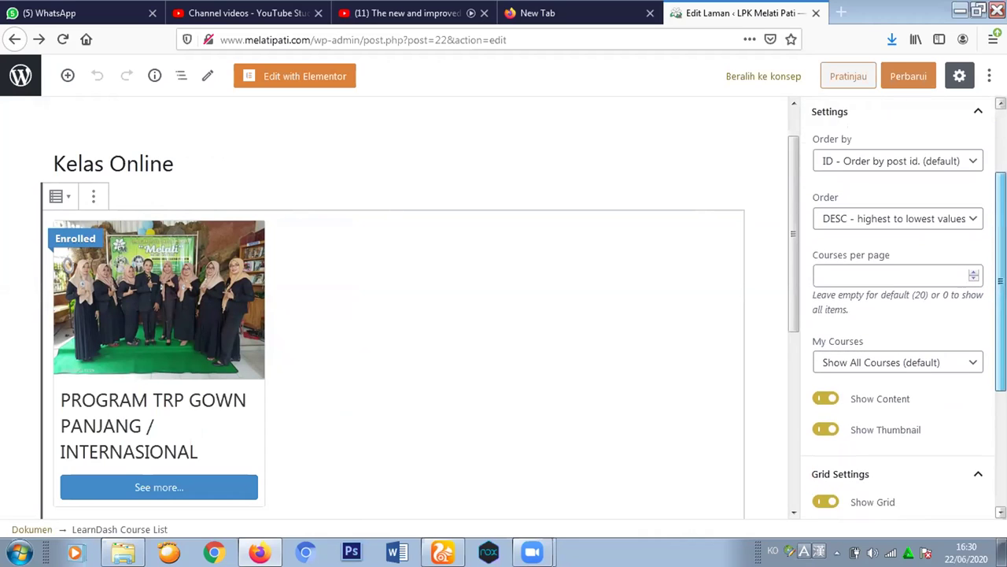
pyautogui.scroll(-1, 898, 315)
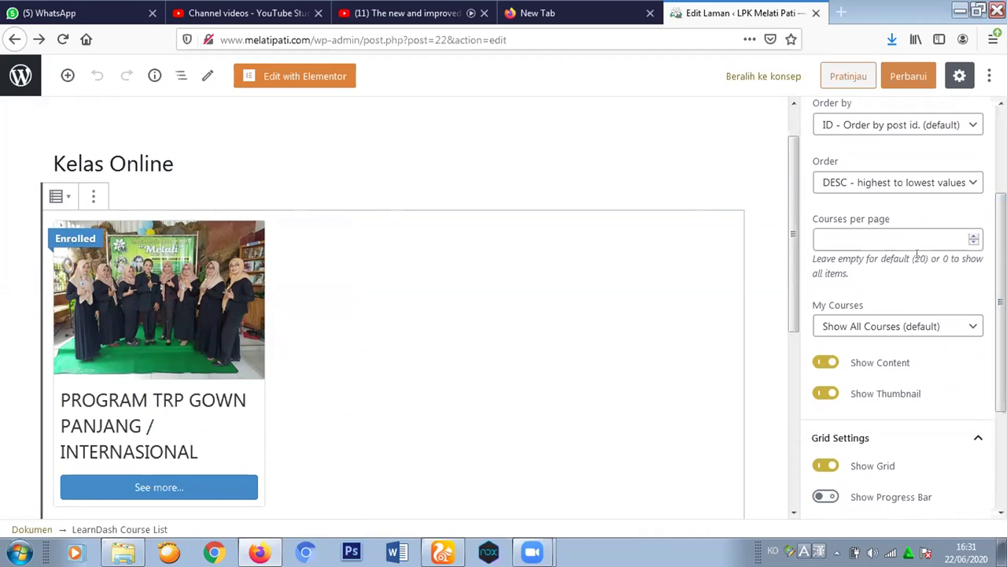
pyautogui.click(904, 235)
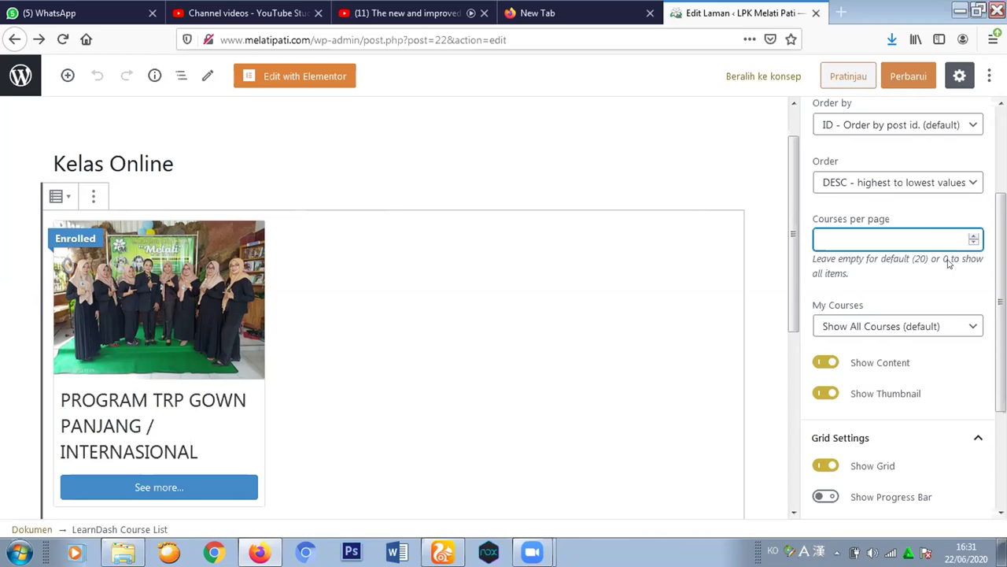
pyautogui.moveTo(1002, 299)
pyautogui.mouseDown()
pyautogui.moveTo(1001, 323)
pyautogui.moveTo(1001, 298)
pyautogui.mouseUp()
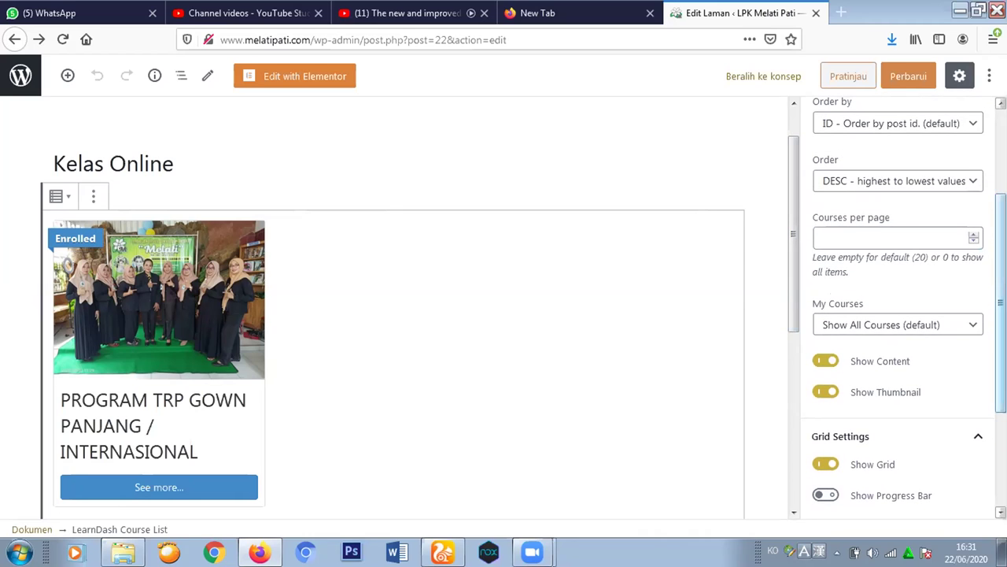
pyautogui.scroll(-4, 879, 458)
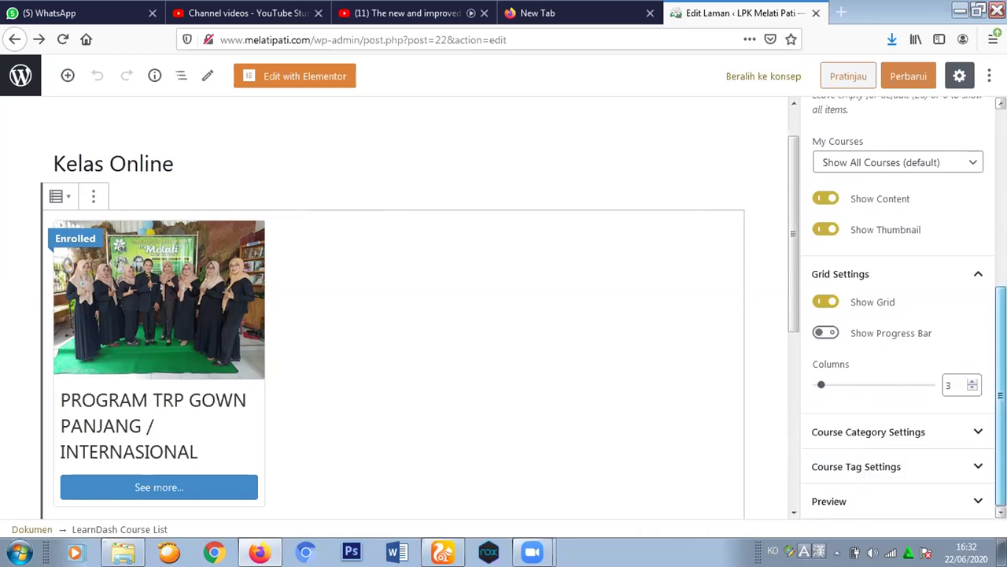
pyautogui.scroll(3, 1000, 339)
pyautogui.scroll(-3, 999, 338)
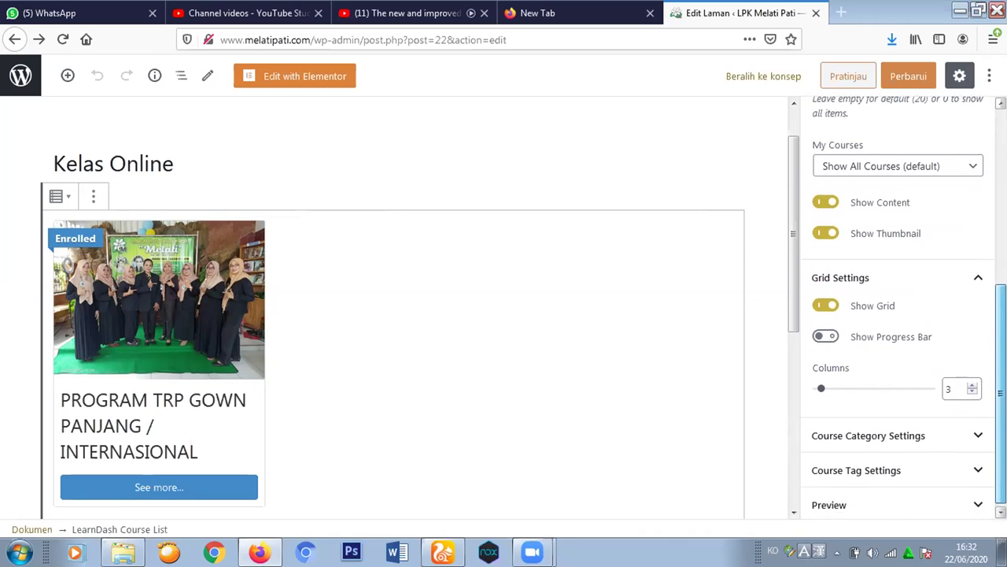
pyautogui.scroll(5, 898, 338)
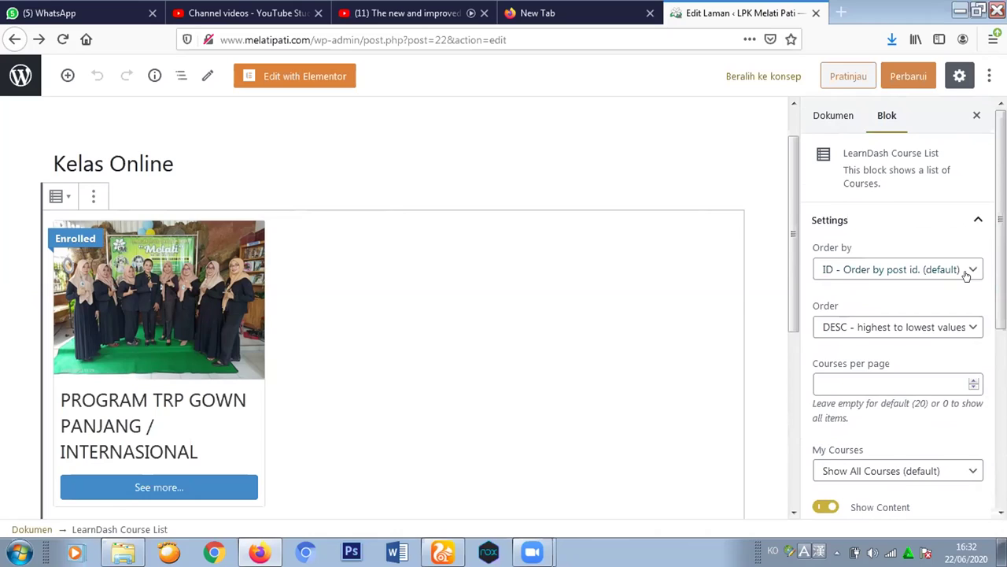
# Check the course list ordering and leave it at Order by ID, DESC.
pyautogui.click(967, 275)
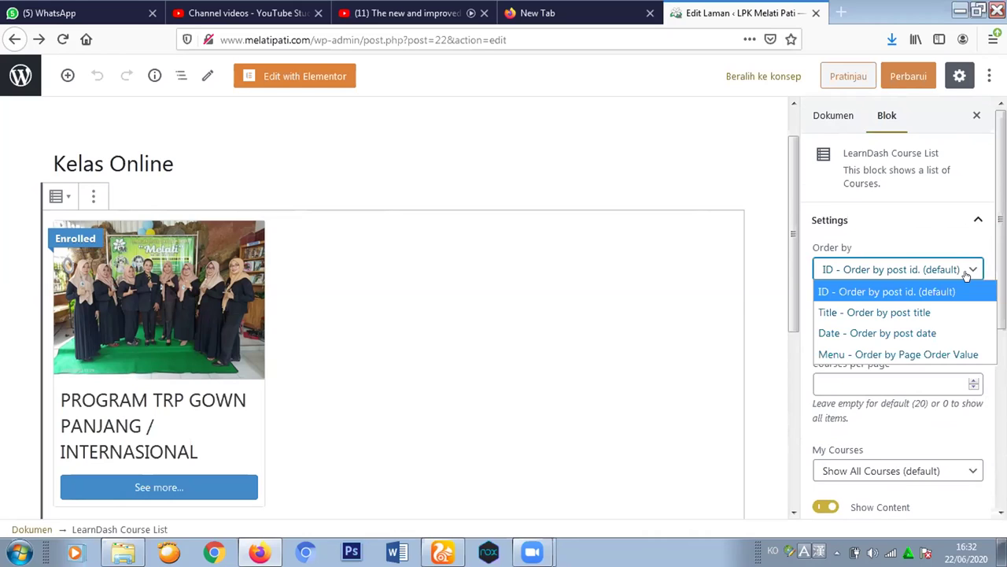
pyautogui.click(966, 275)
pyautogui.click(961, 328)
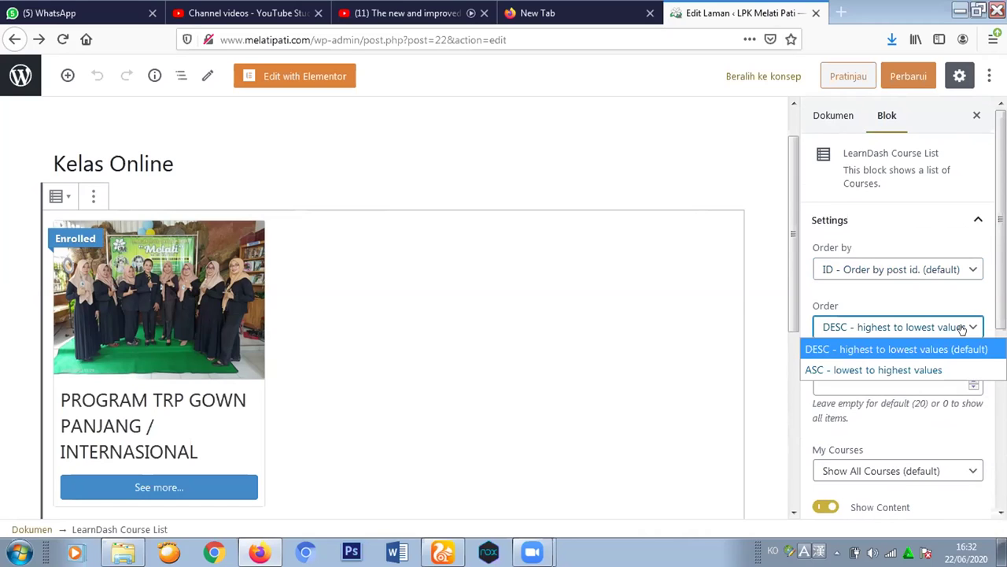
pyautogui.click(962, 328)
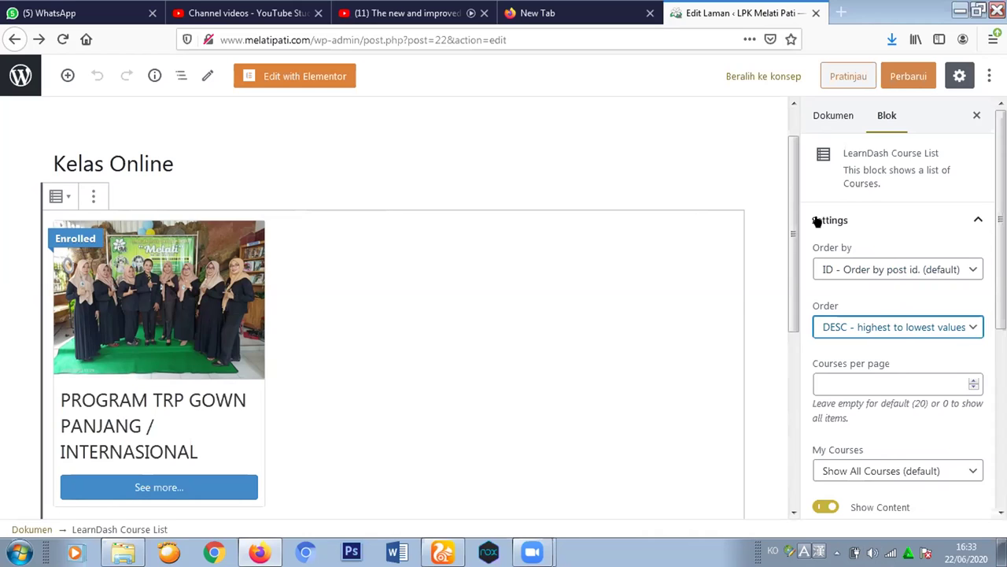
# Save the Kelas Online page with Perbarui and bring up the live page in UC Browser.
pyautogui.scroll(1, 791, 187)
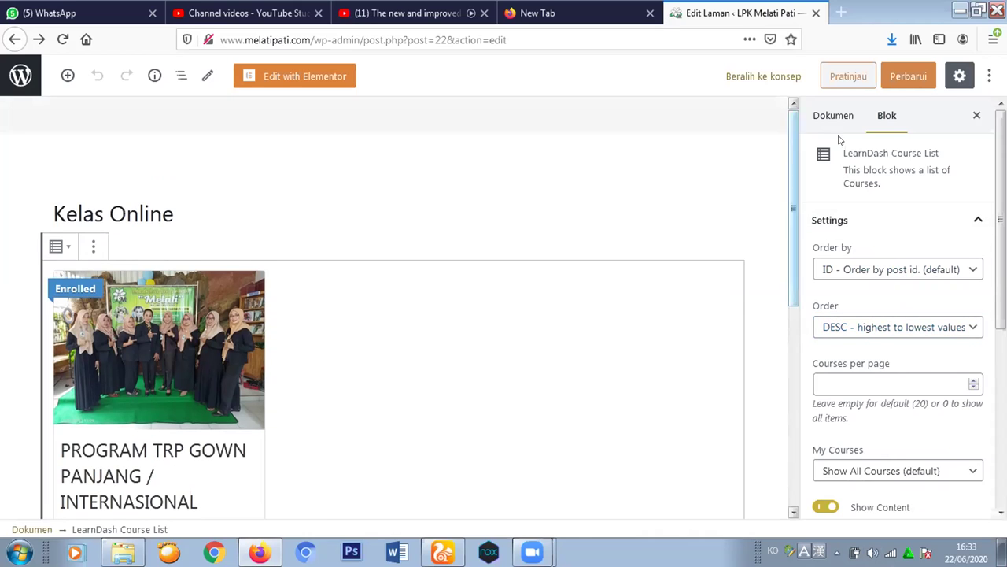
pyautogui.click(905, 82)
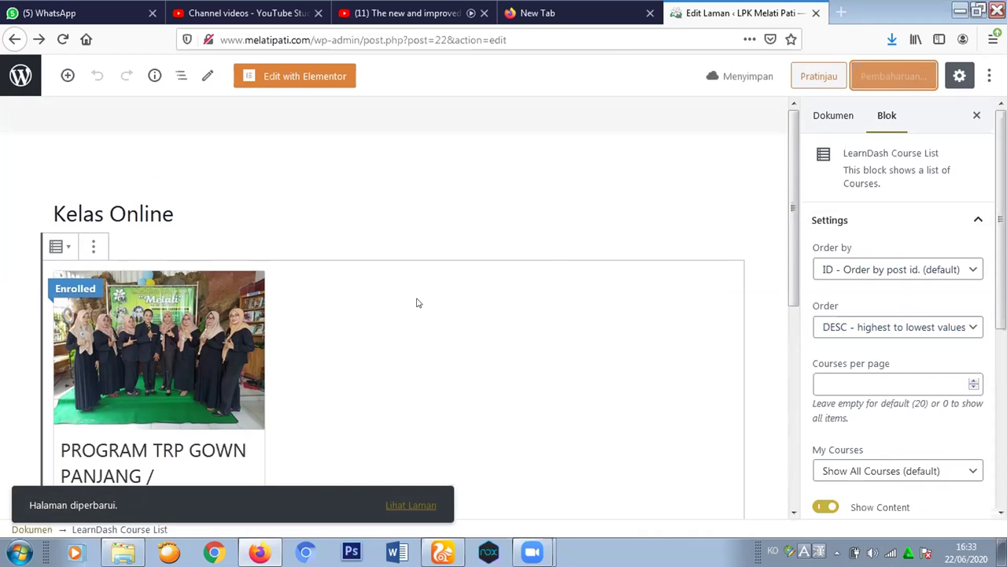
pyautogui.moveTo(443, 552)
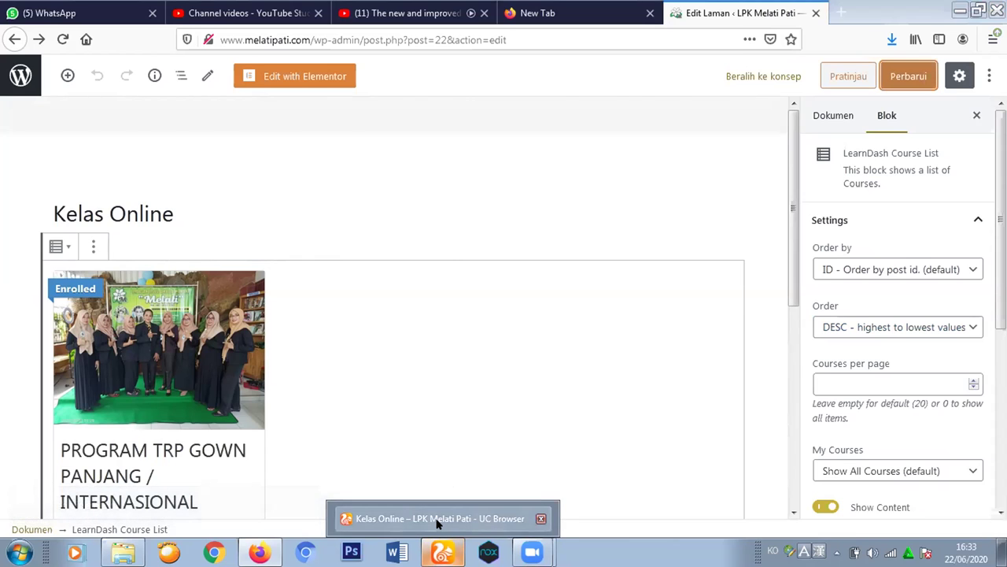
pyautogui.click(439, 519)
# Reload the live Kelas Online page, check the priced course card, and return to the editor.
pyautogui.press('F5')
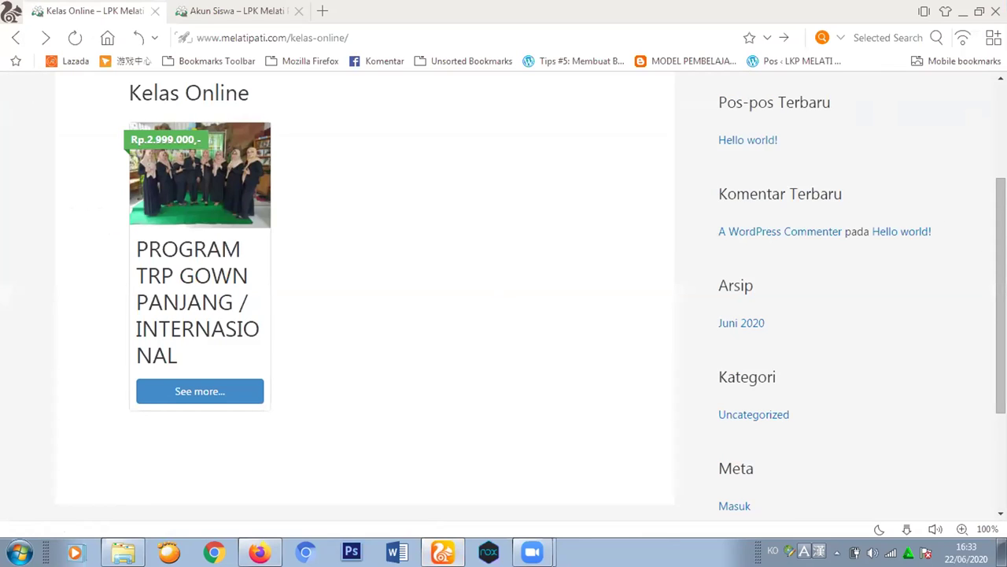
pyautogui.scroll(3, 1001, 236)
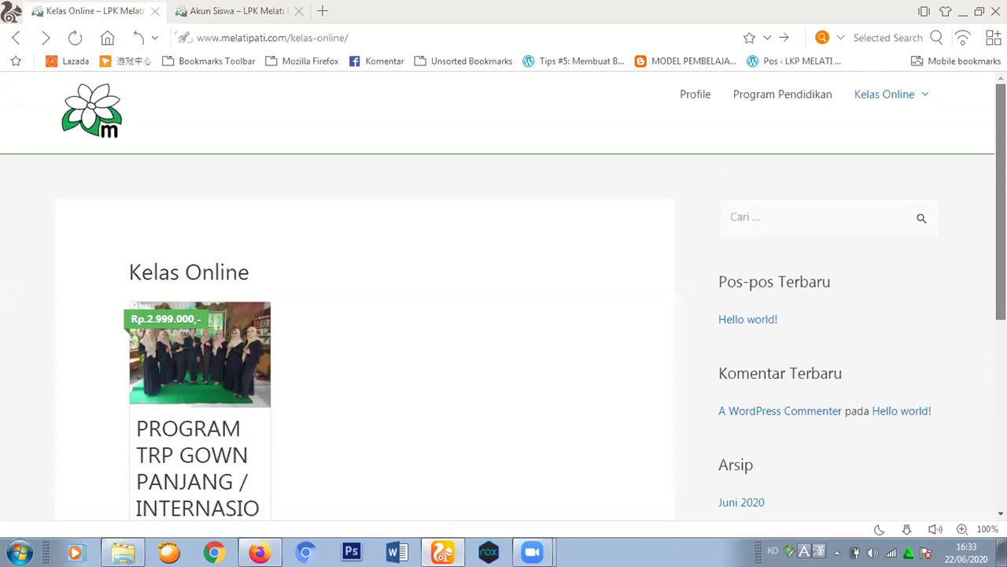
pyautogui.scroll(-2, 936, 224)
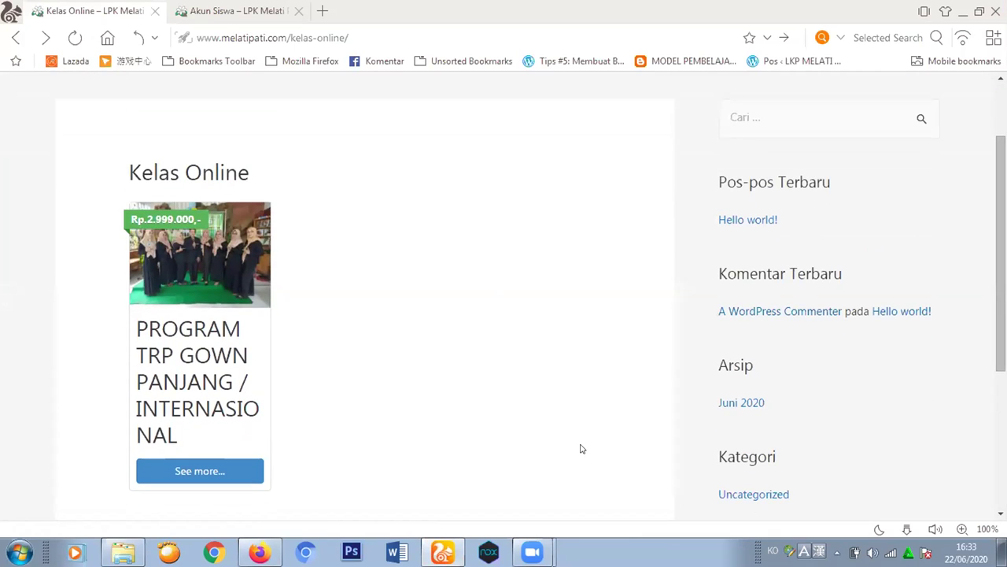
pyautogui.moveTo(267, 549)
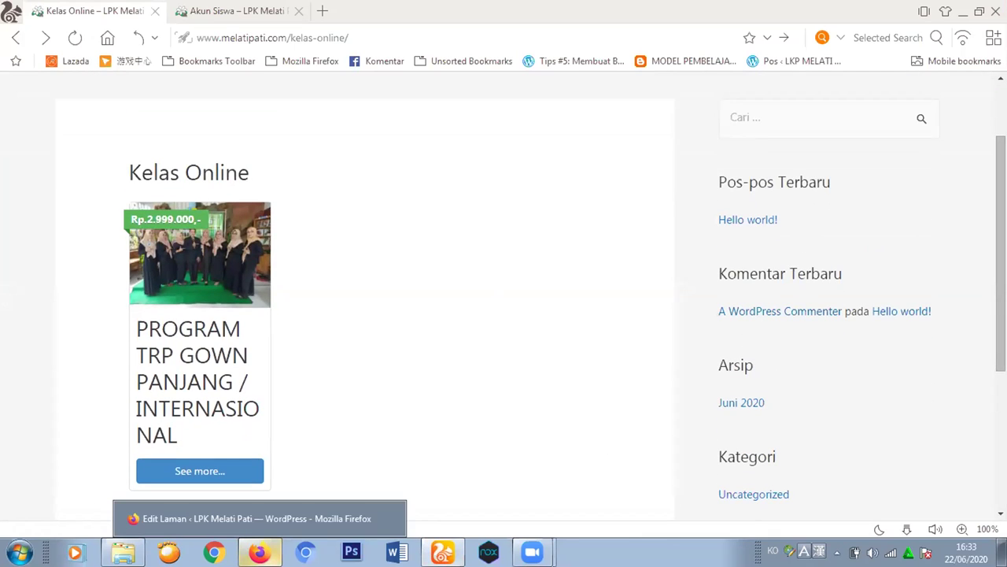
pyautogui.click(266, 520)
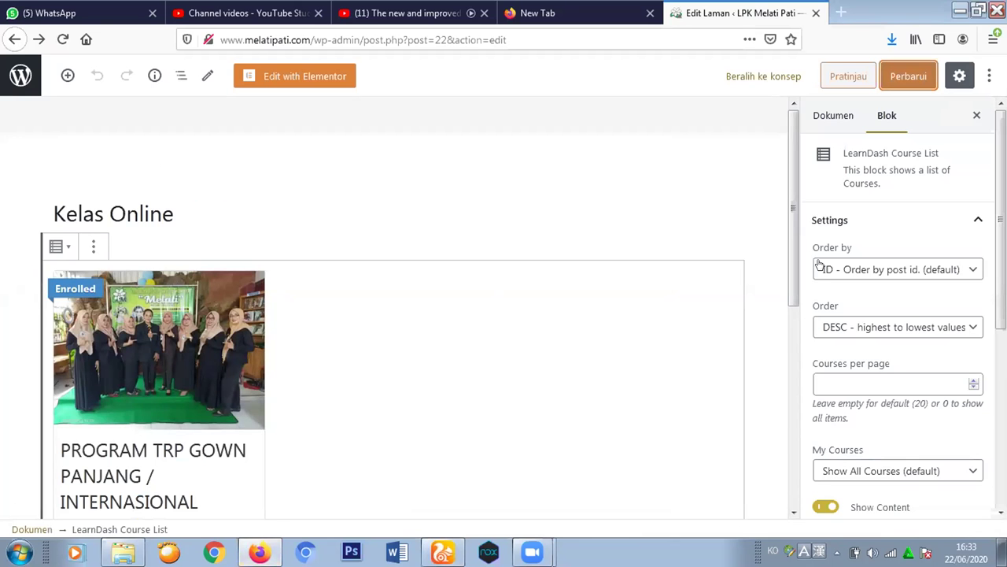
# Show the Dokumen settings tab, then switch to the live Kelas Online page in UC Browser.
pyautogui.click(715, 172)
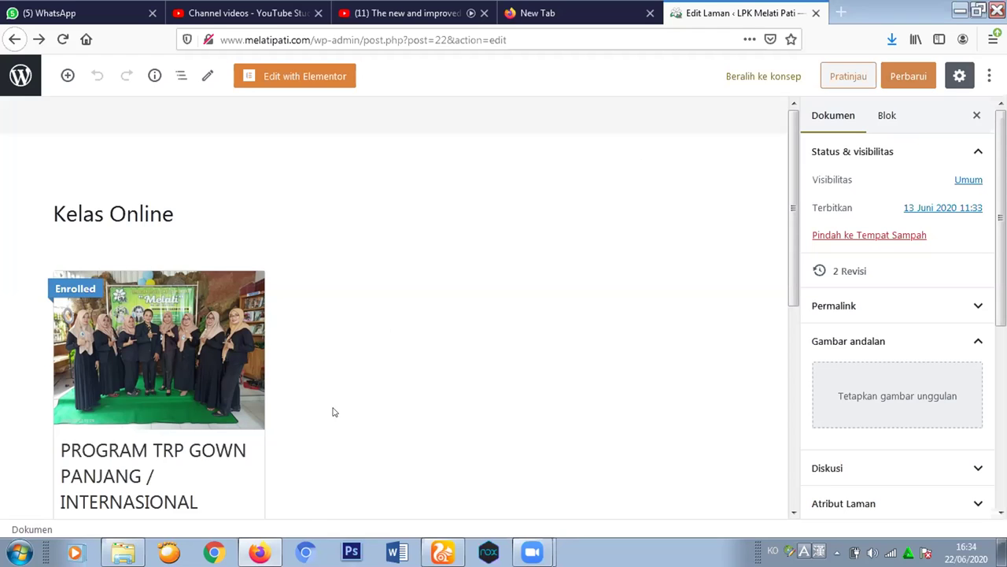
pyautogui.click(443, 552)
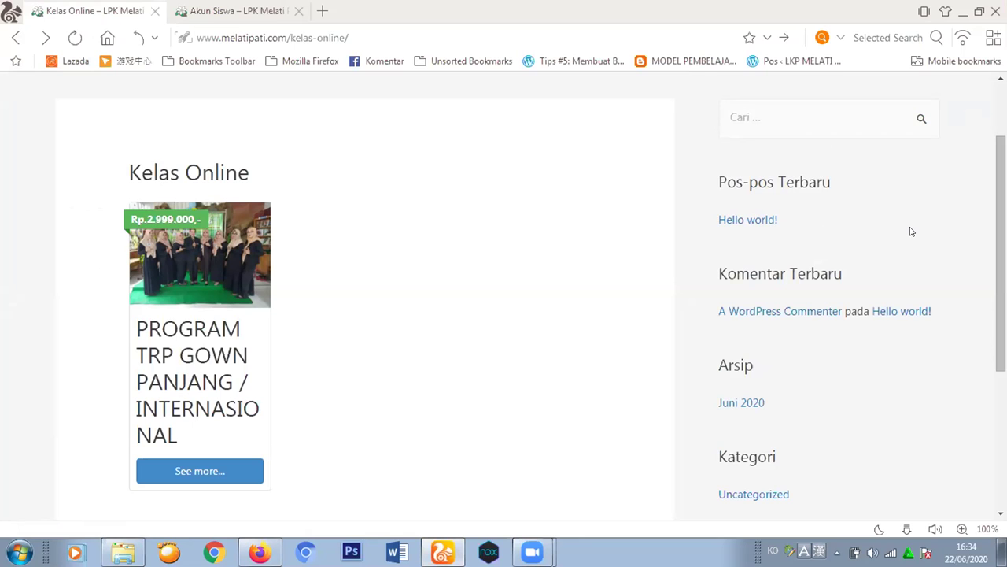
# Review the live Kelas Online page and its Pos-pos Terbaru sidebar, then return to the WordPress editor.
pyautogui.moveTo(1002, 236); pyautogui.dragTo(1001, 183)
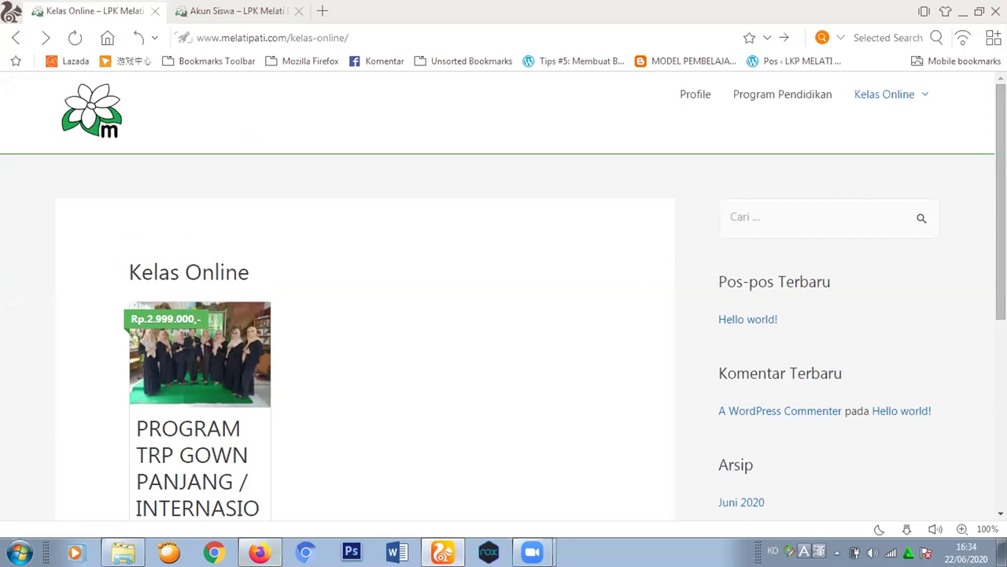
pyautogui.moveTo(260, 552)
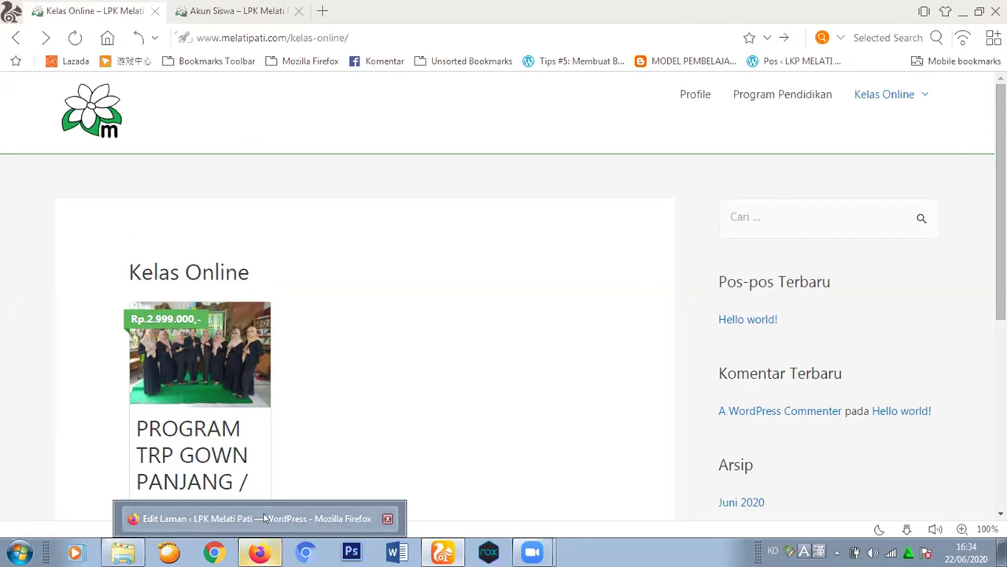
pyautogui.click(263, 512)
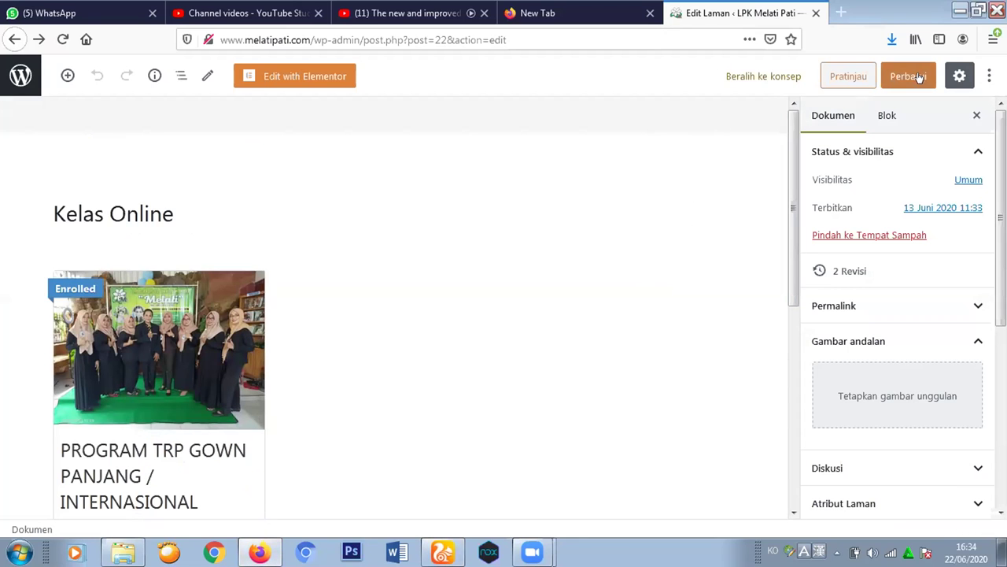
# Set the Kelas Online page's Astra Bilah Sisi option to Tanpa Bilah Sisi and update the page.
pyautogui.click(957, 76)
pyautogui.click(957, 76)
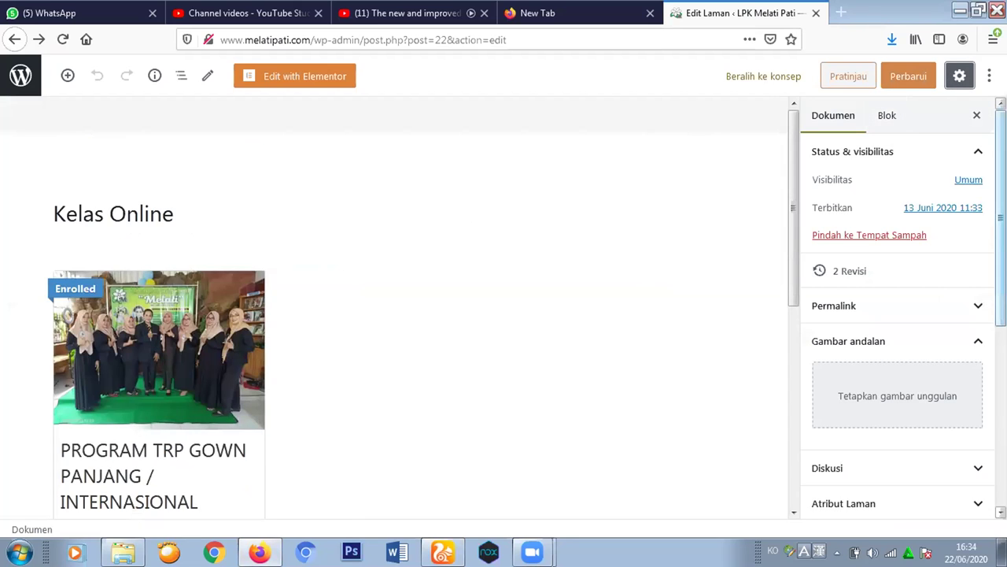
pyautogui.scroll(-3, 897, 307)
pyautogui.scroll(-2, 897, 315)
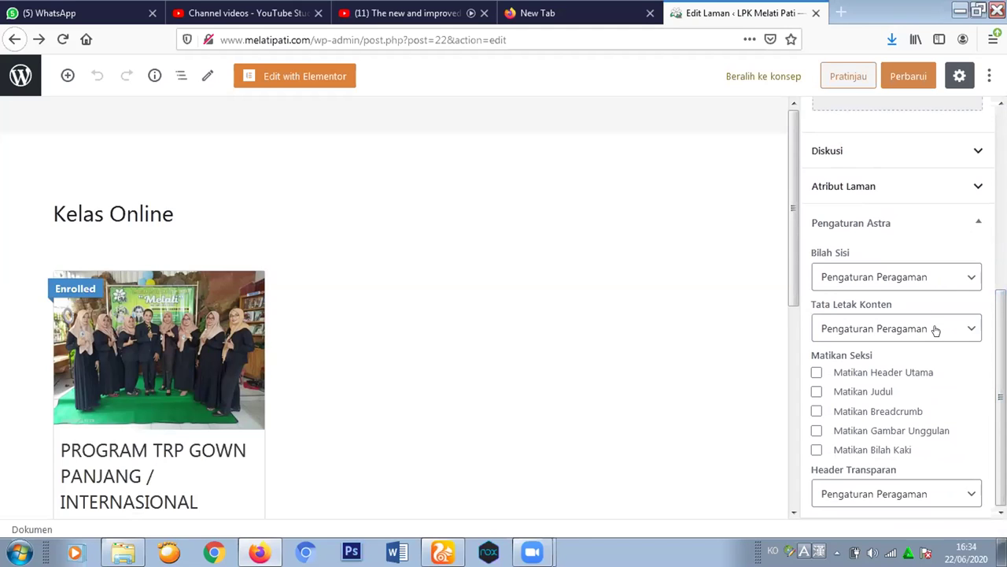
pyautogui.click(929, 276)
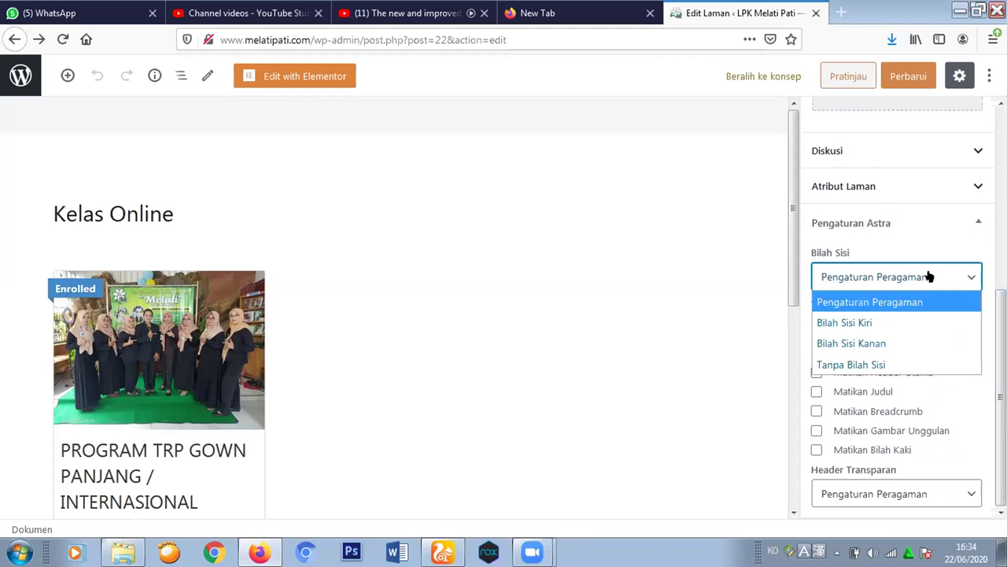
pyautogui.click(909, 358)
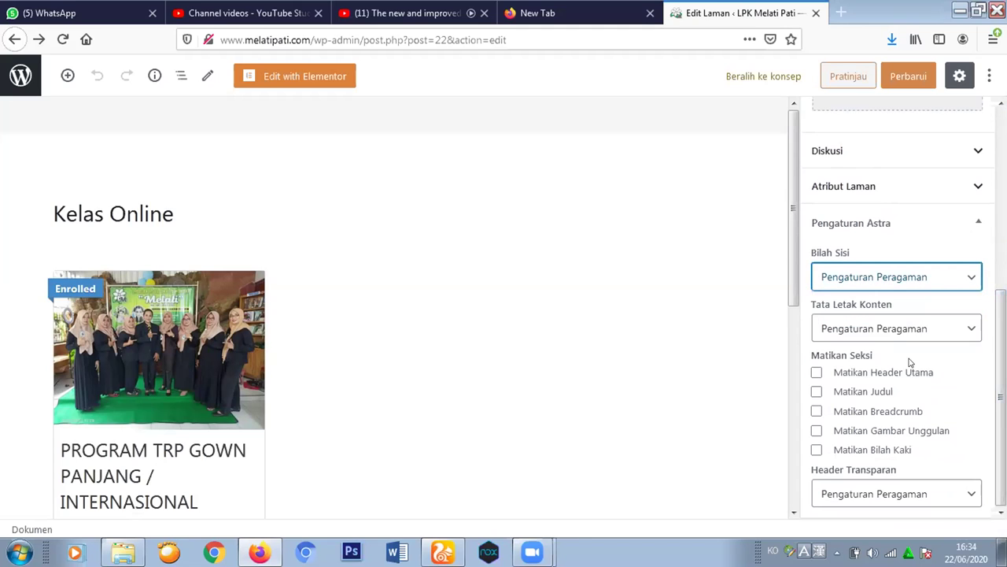
pyautogui.click(914, 79)
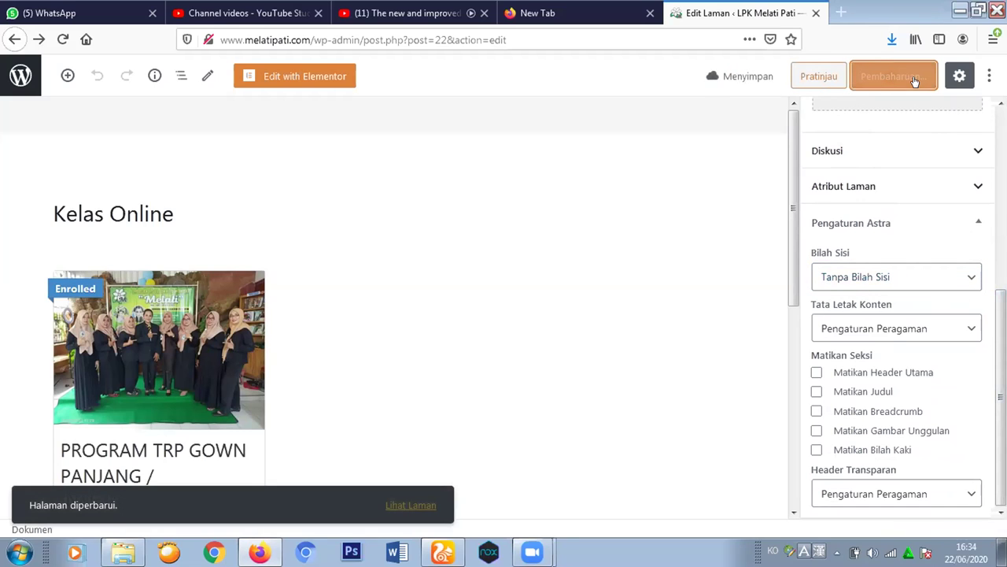
pyautogui.click(442, 552)
# Reload the Kelas Online page with F5 and check the Rp.2.999.000 course card now spans full width.
pyautogui.press('F5')
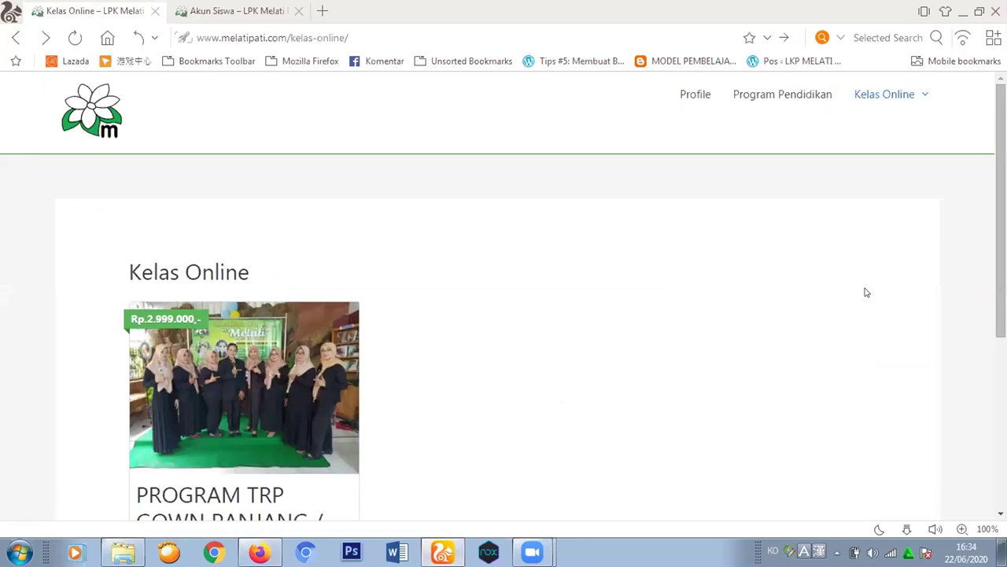
pyautogui.scroll(-3, 1001, 211)
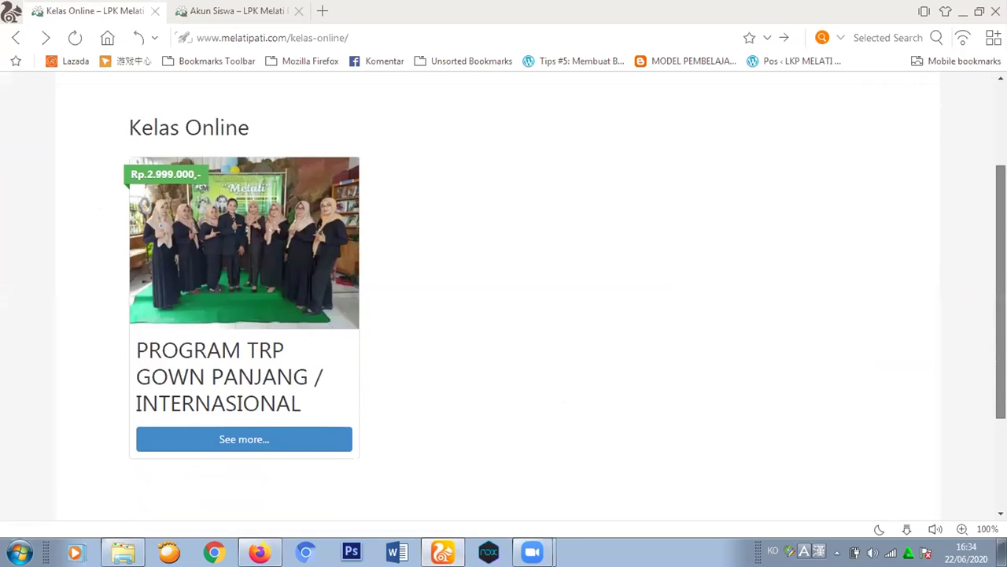
pyautogui.scroll(2, 504, 299)
pyautogui.scroll(-1, 504, 299)
pyautogui.scroll(2, 984, 205)
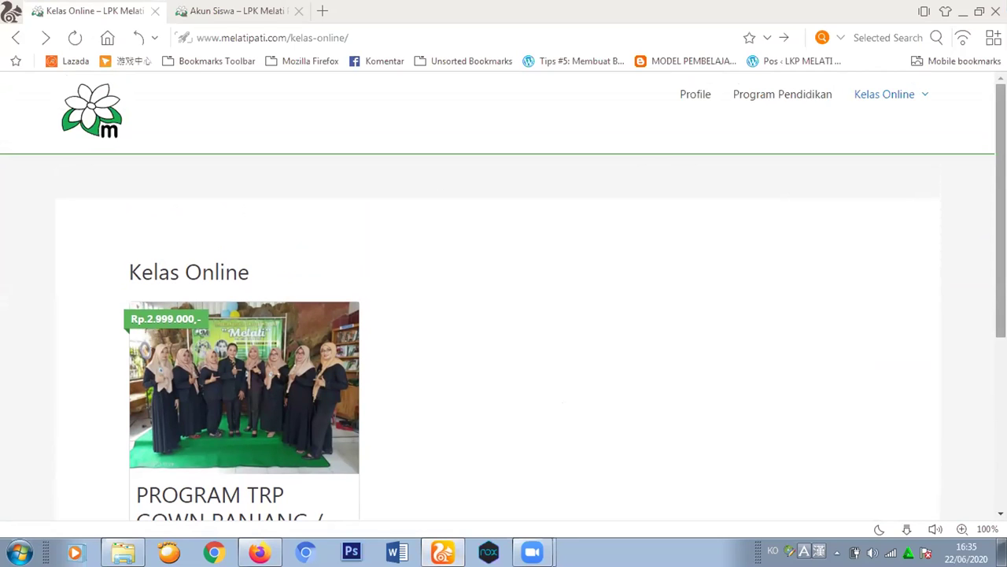
pyautogui.scroll(-3, 503, 299)
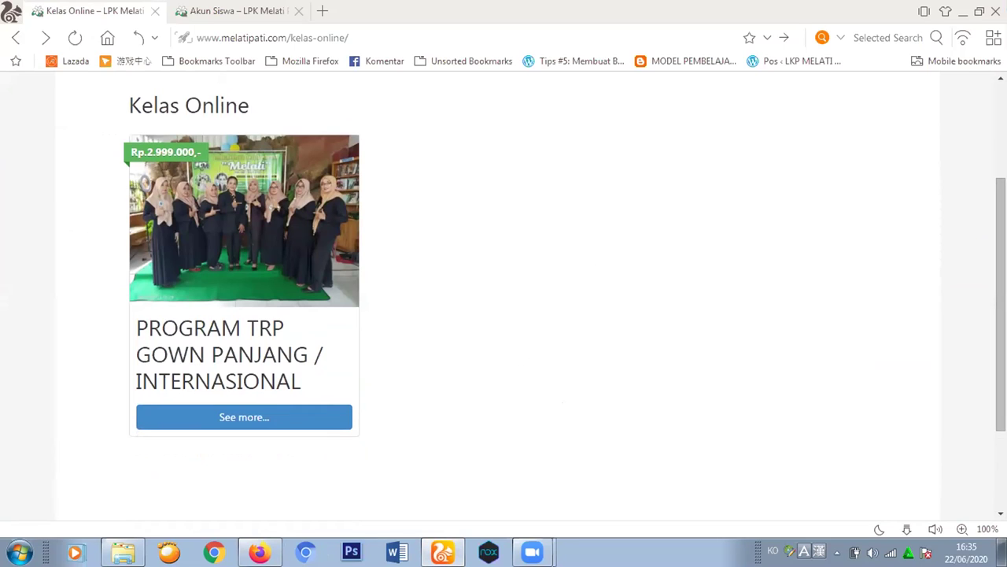
pyautogui.moveTo(259, 551)
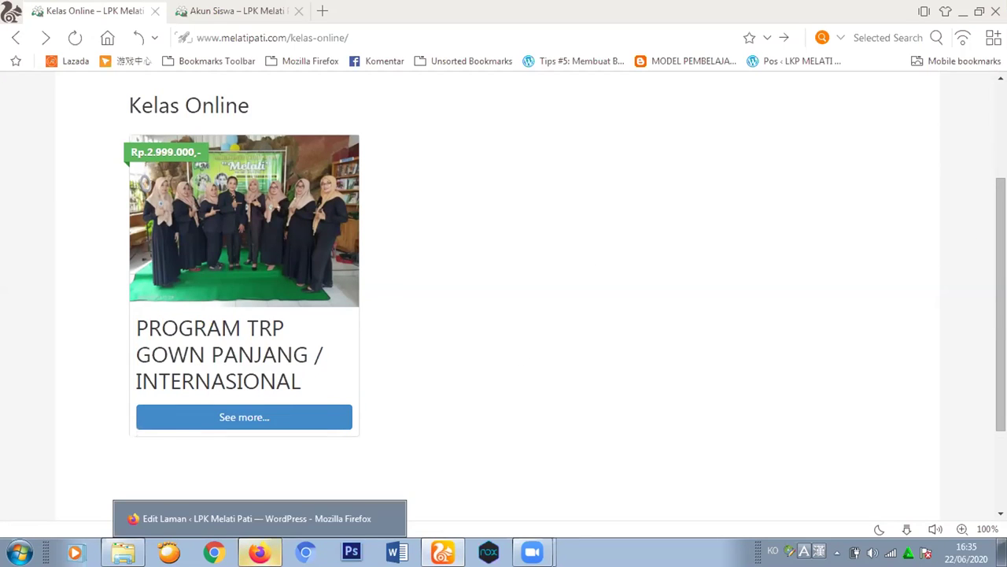
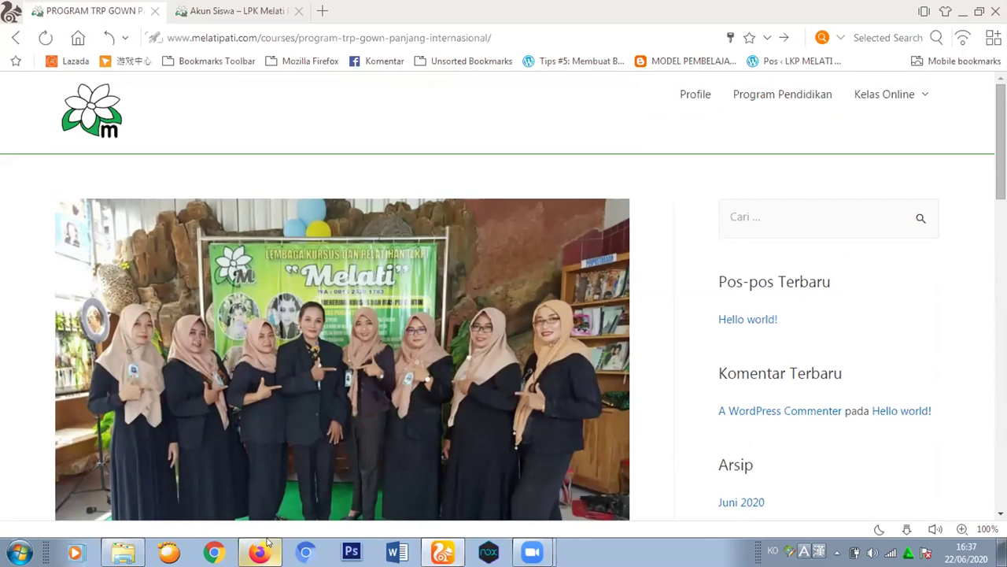
# From the LearnDash LMS Courses list, open PROGRAM TRP GOWN PANJANG / INTERNASIONAL in the editor.
pyautogui.click(263, 513)
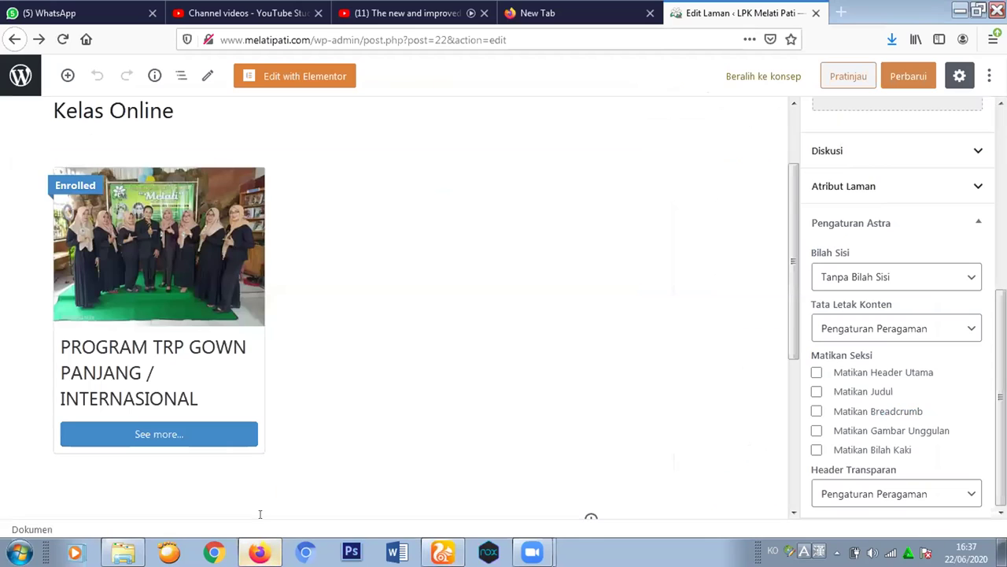
pyautogui.click(21, 74)
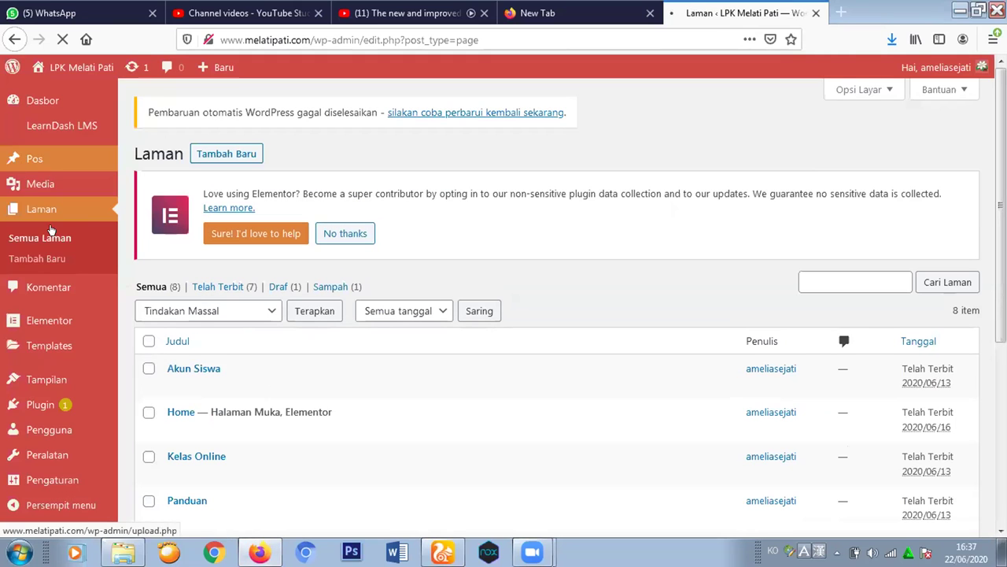
pyautogui.moveTo(74, 127)
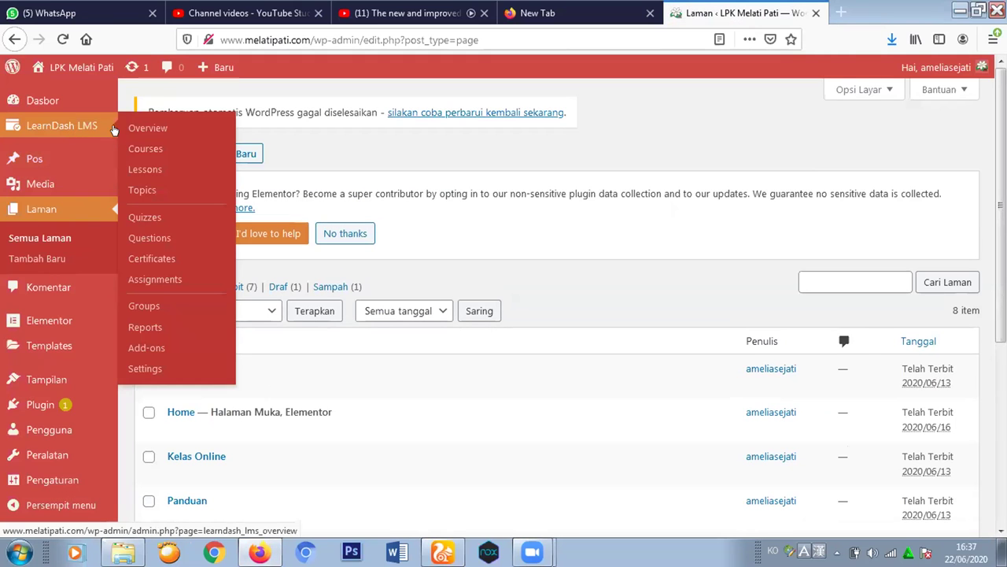
pyautogui.click(138, 149)
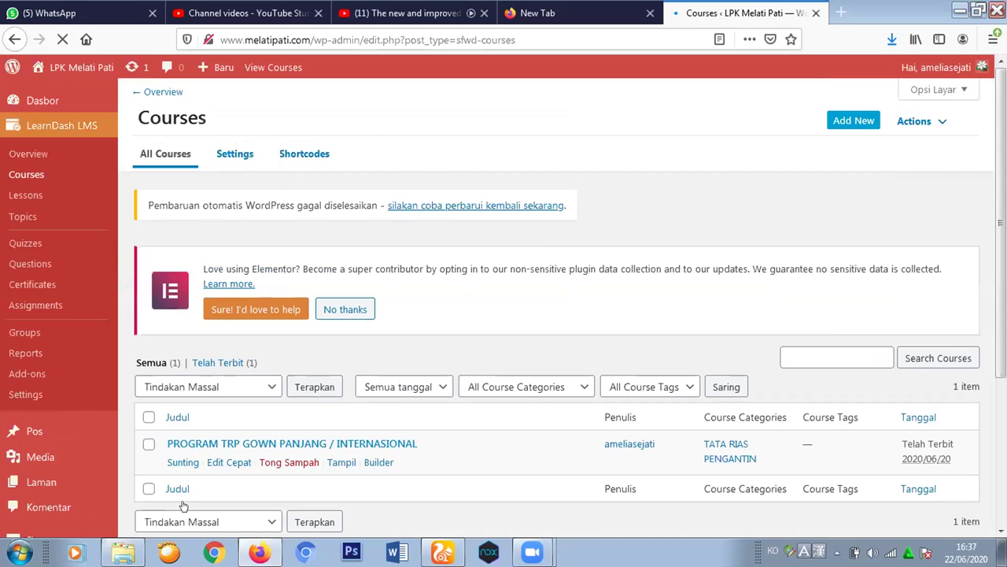
pyautogui.click(184, 463)
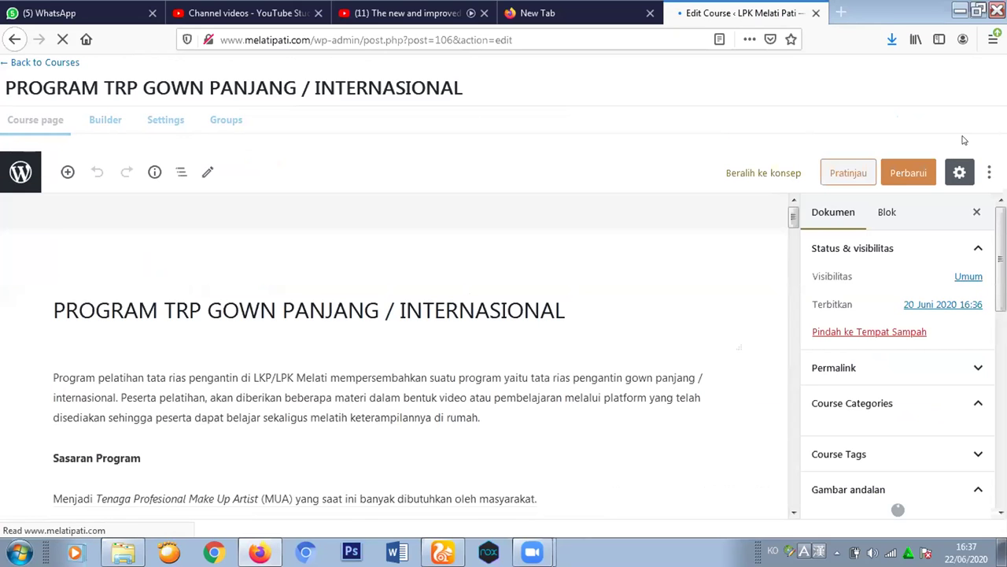
# Set the course's Astra sidebar option to Tanpa Bilah Sisi.
pyautogui.click(959, 172)
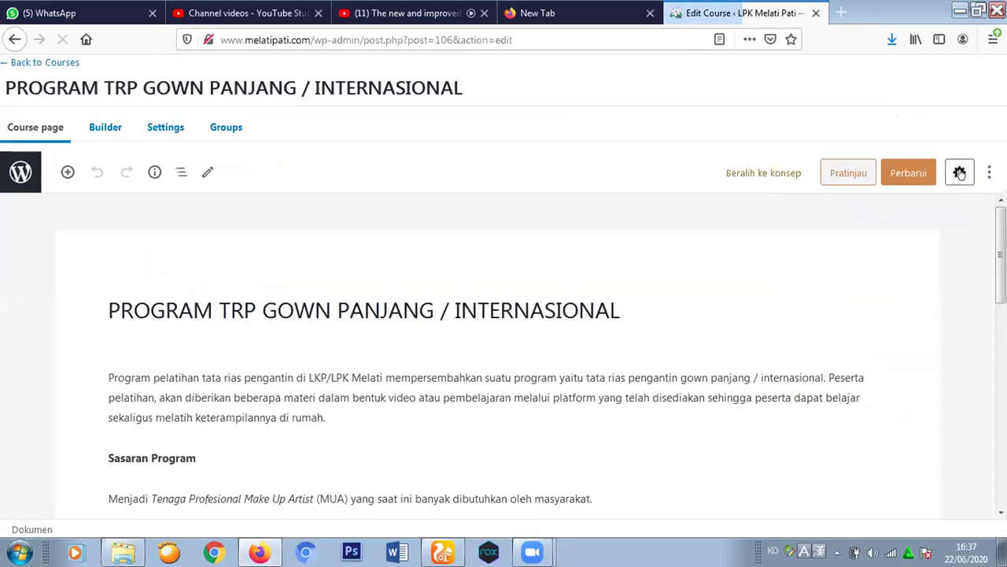
pyautogui.click(959, 173)
pyautogui.scroll(-5, 897, 354)
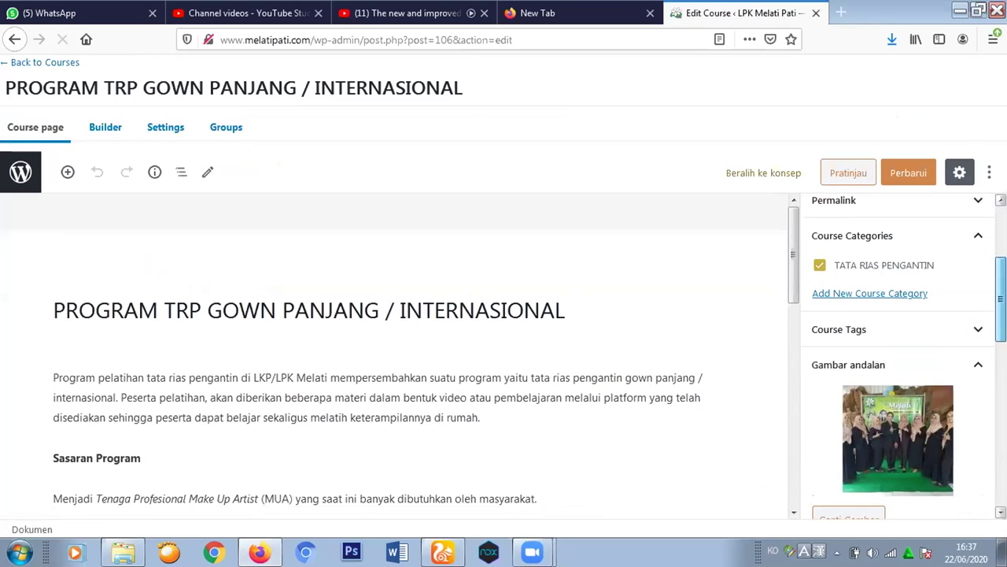
pyautogui.scroll(-3, 897, 354)
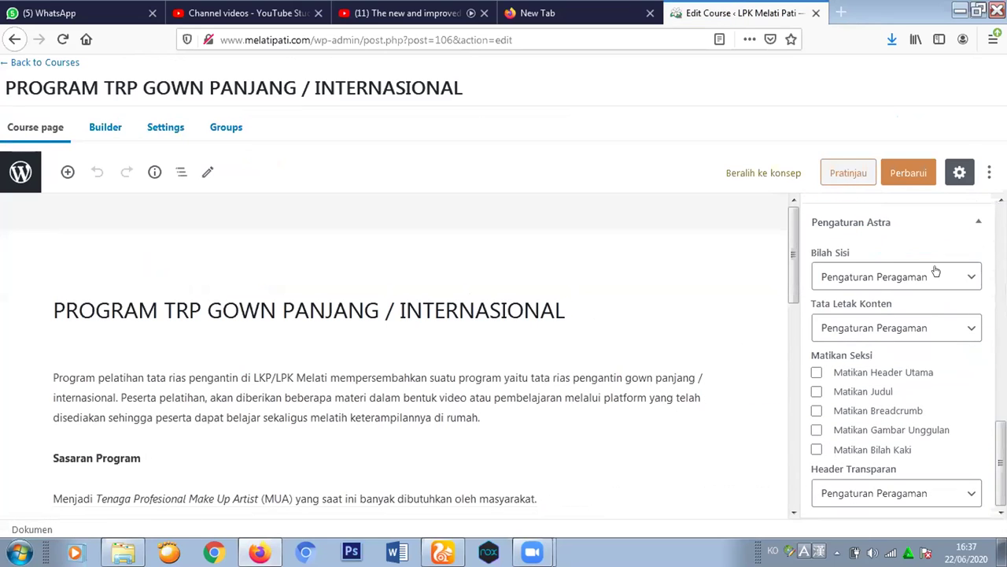
pyautogui.click(936, 276)
pyautogui.click(898, 356)
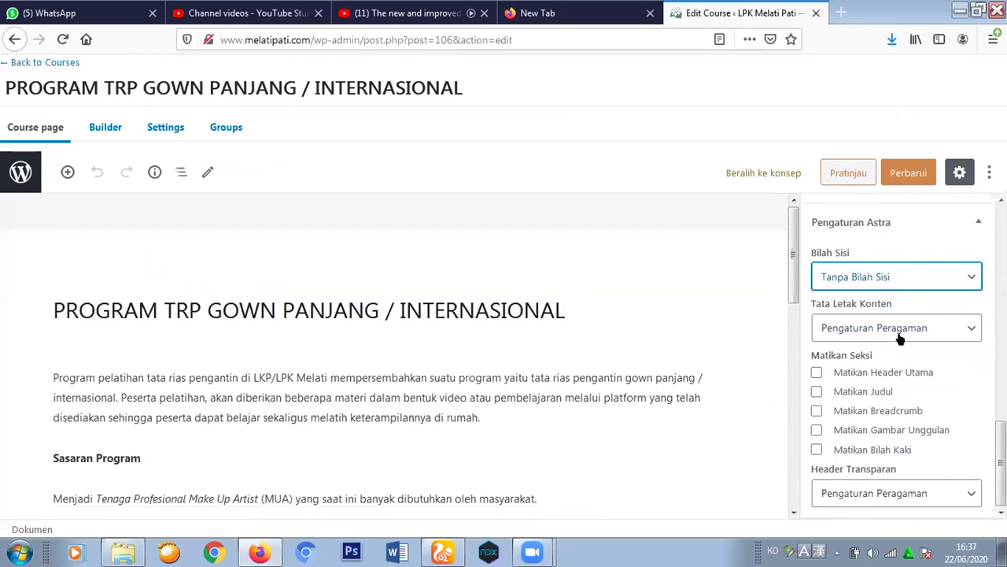
# Update the course and refresh the live course page in UC Browser.
pyautogui.click(913, 172)
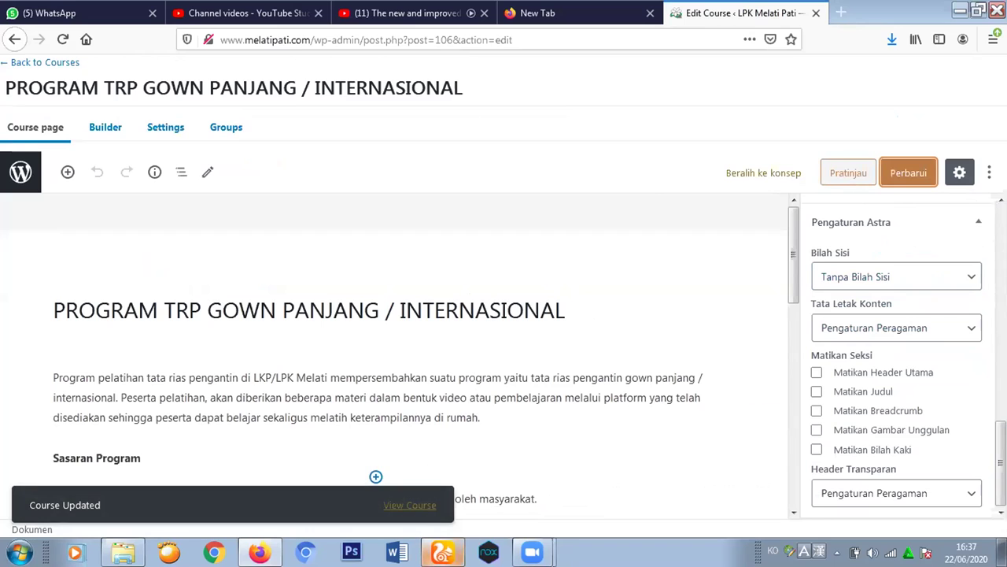
pyautogui.click(443, 553)
pyautogui.press('F5')
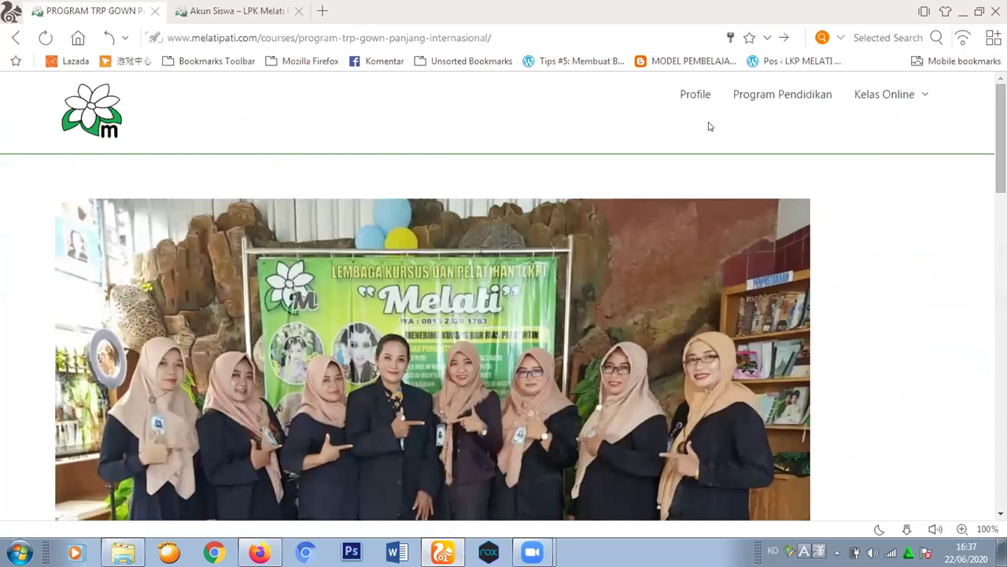
pyautogui.scroll(-2, 504, 302)
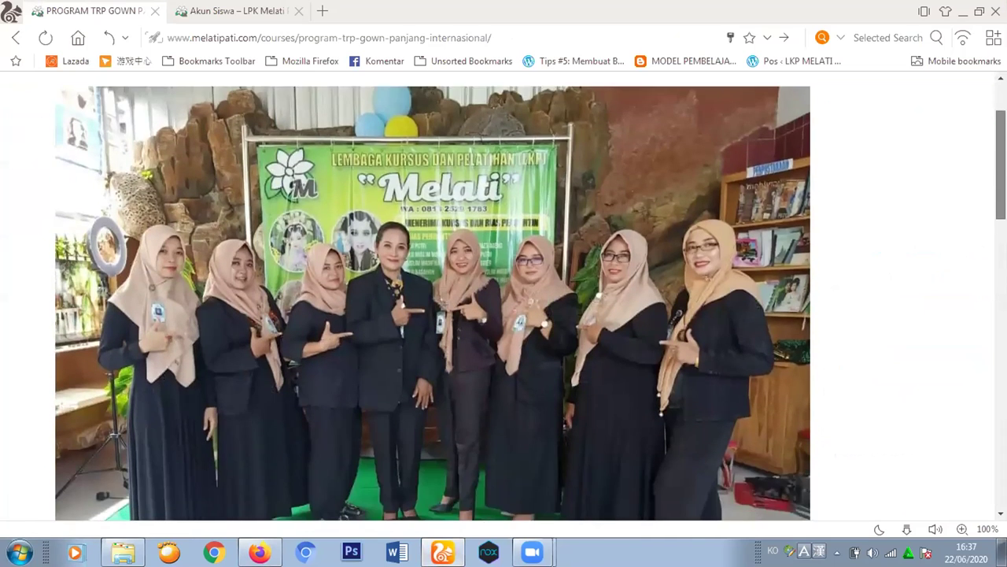
pyautogui.scroll(-8, 504, 303)
pyautogui.scroll(-5, 504, 296)
pyautogui.scroll(10, 504, 296)
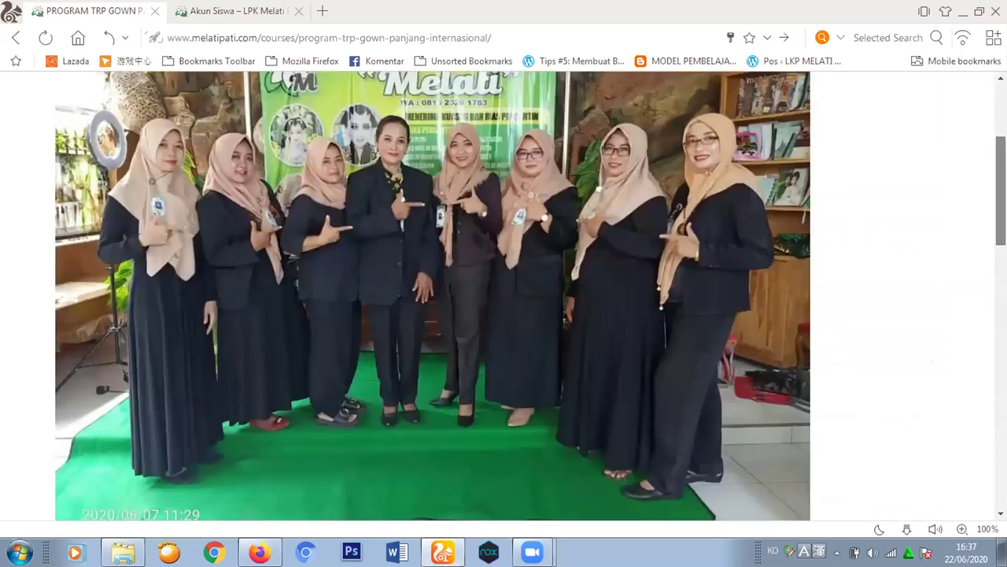
pyautogui.scroll(4, 900, 193)
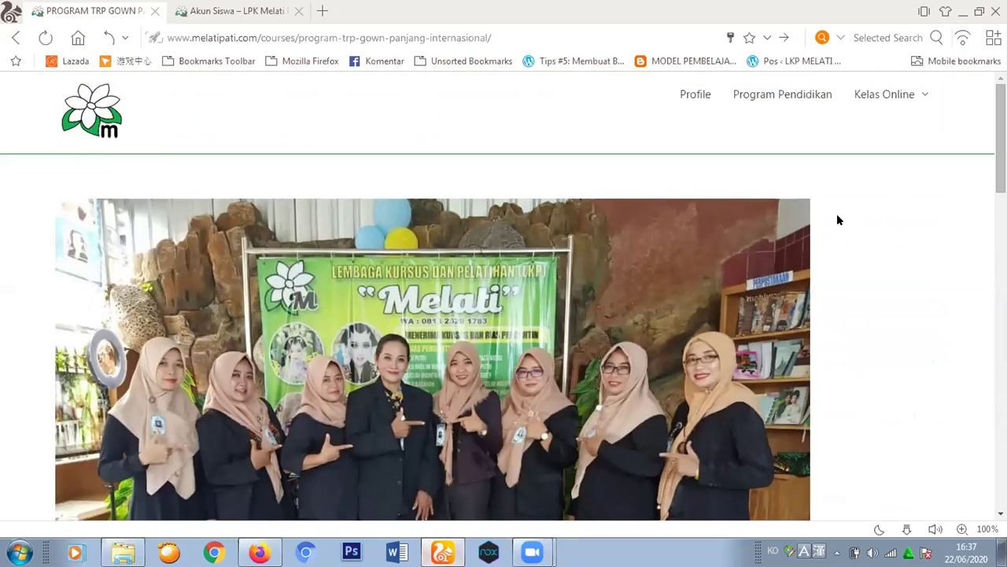
pyautogui.scroll(-1, 323, 162)
pyautogui.click(15, 38)
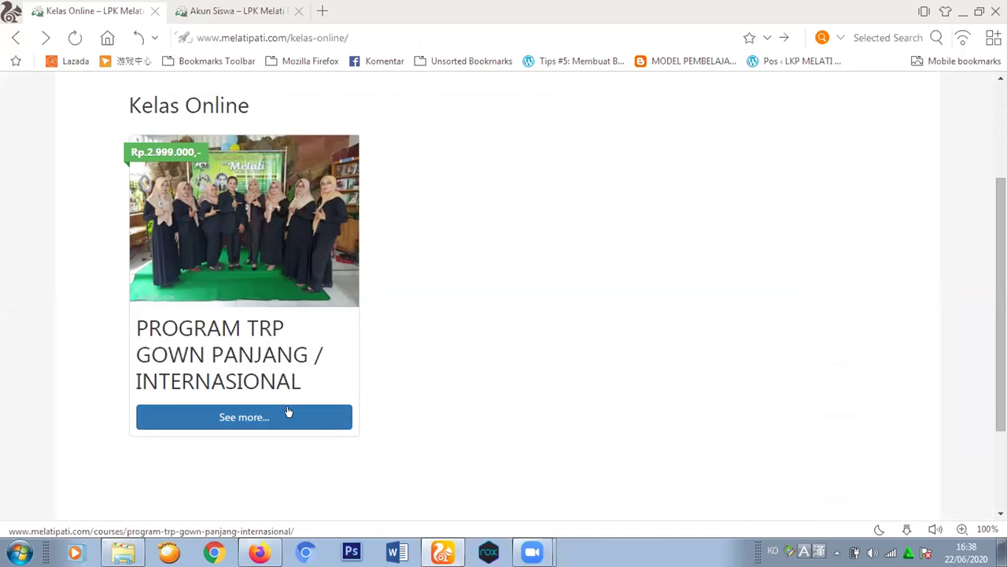
pyautogui.click(287, 410)
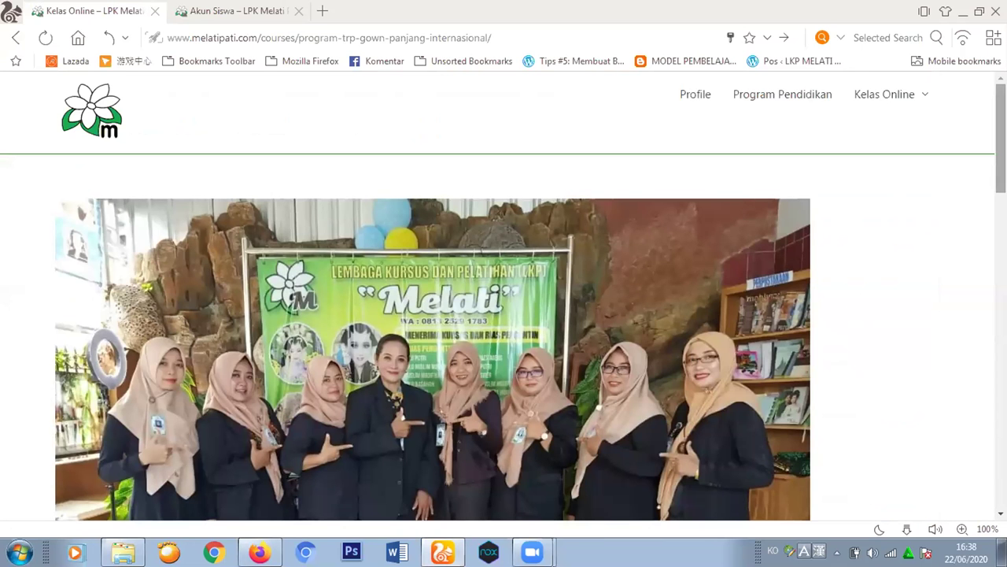
pyautogui.scroll(-1, 1001, 134)
pyautogui.scroll(1, 1001, 134)
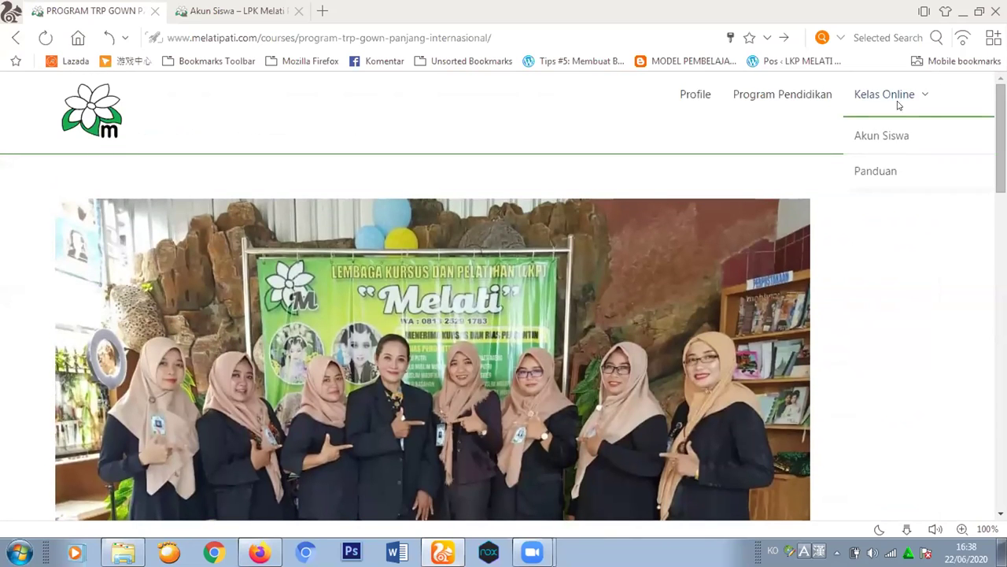
pyautogui.scroll(-10, 1001, 134)
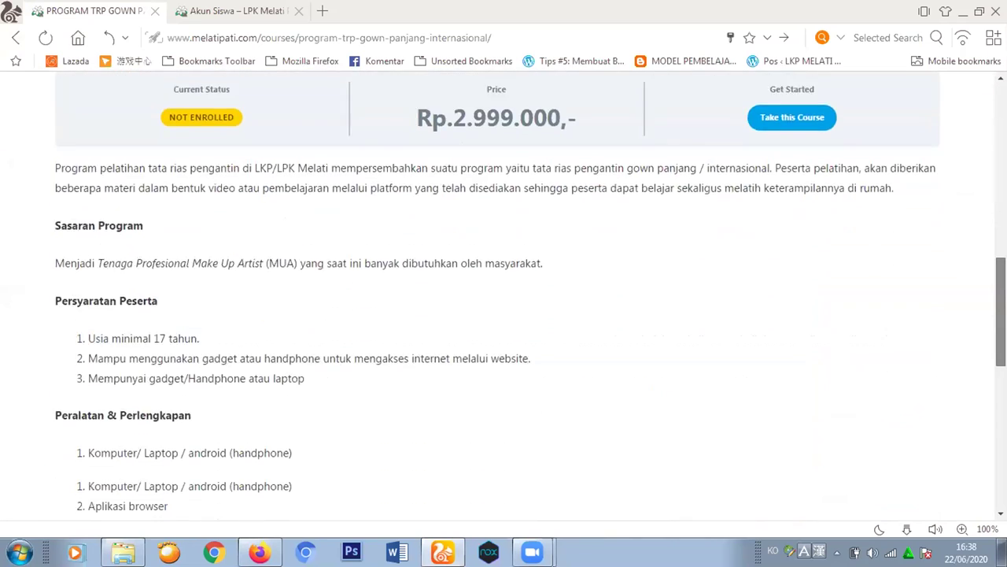
pyautogui.scroll(-4, 985, 407)
pyautogui.scroll(6, 985, 407)
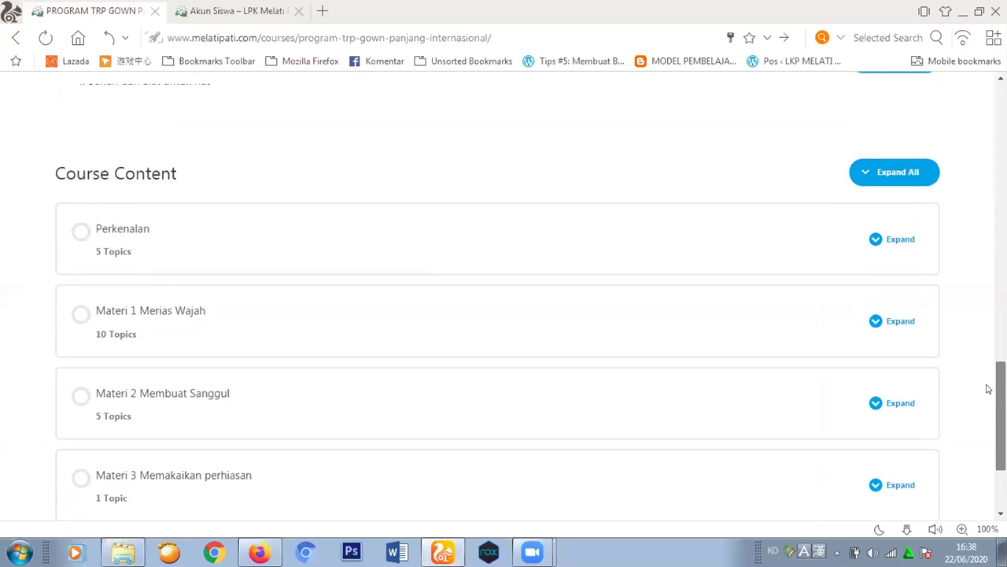
pyautogui.scroll(10, 983, 290)
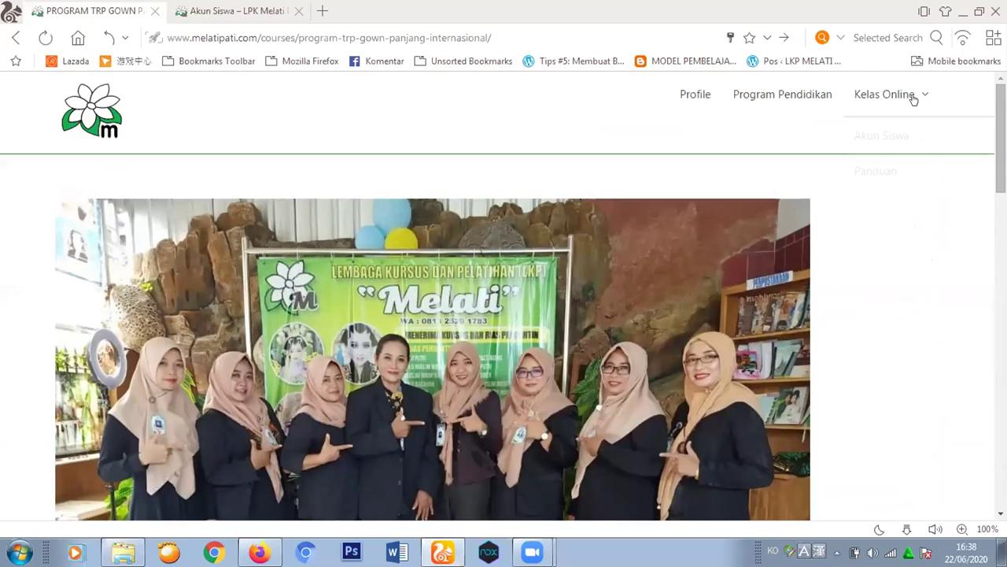
pyautogui.click(913, 96)
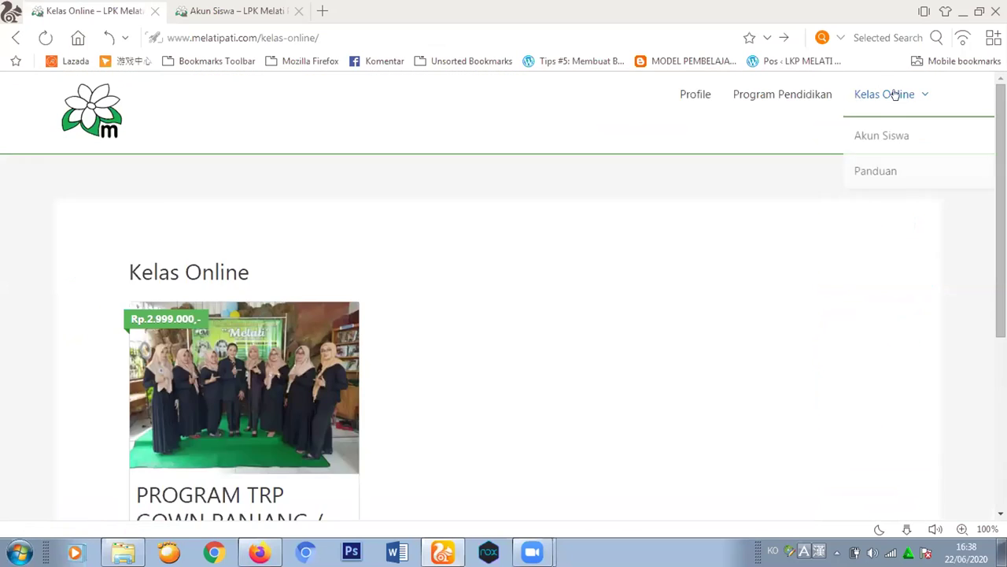
pyautogui.click(368, 323)
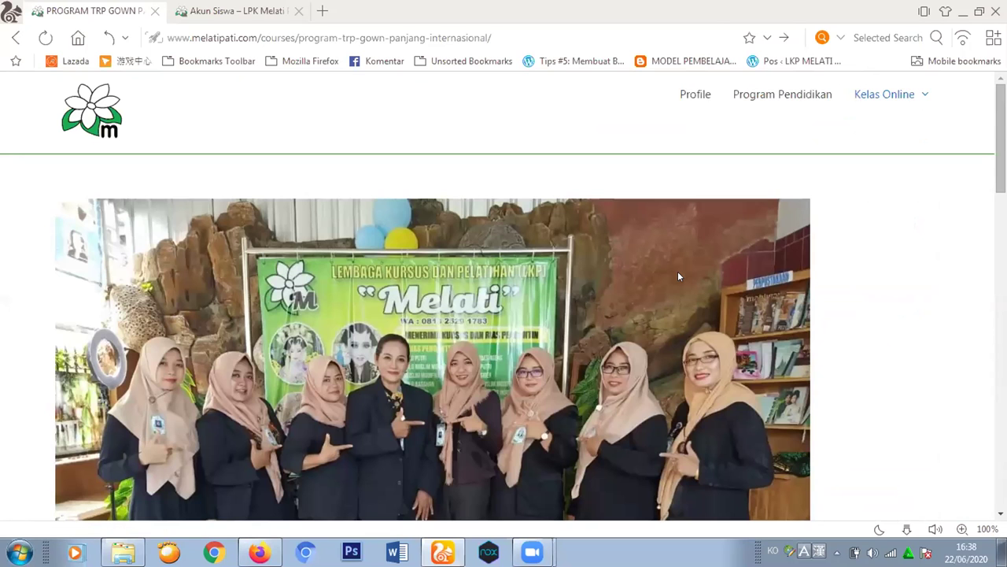
pyautogui.moveTo(870, 95)
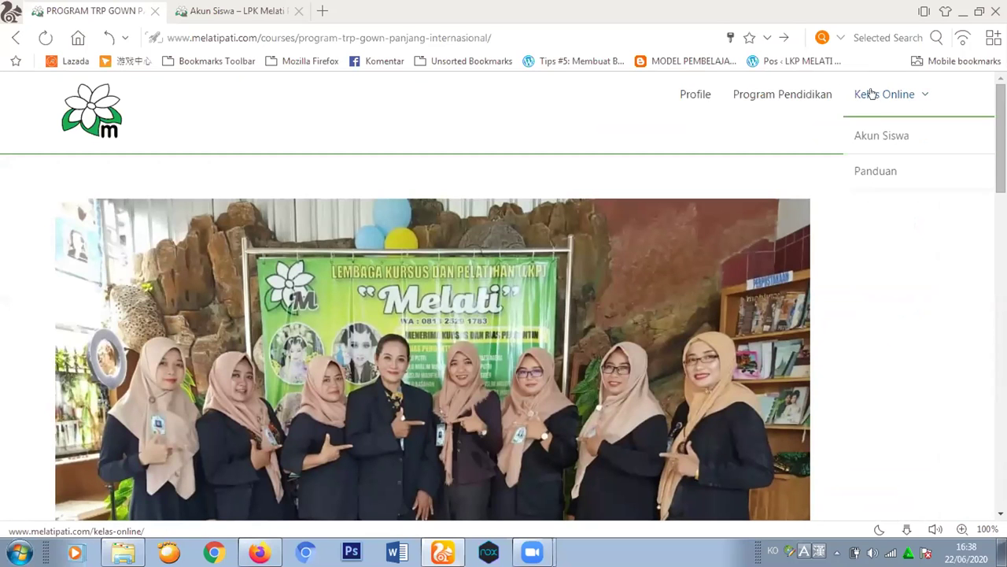
# Log in on the Akun Siswa page with the student's username and password, declining to save the password.
pyautogui.click(876, 137)
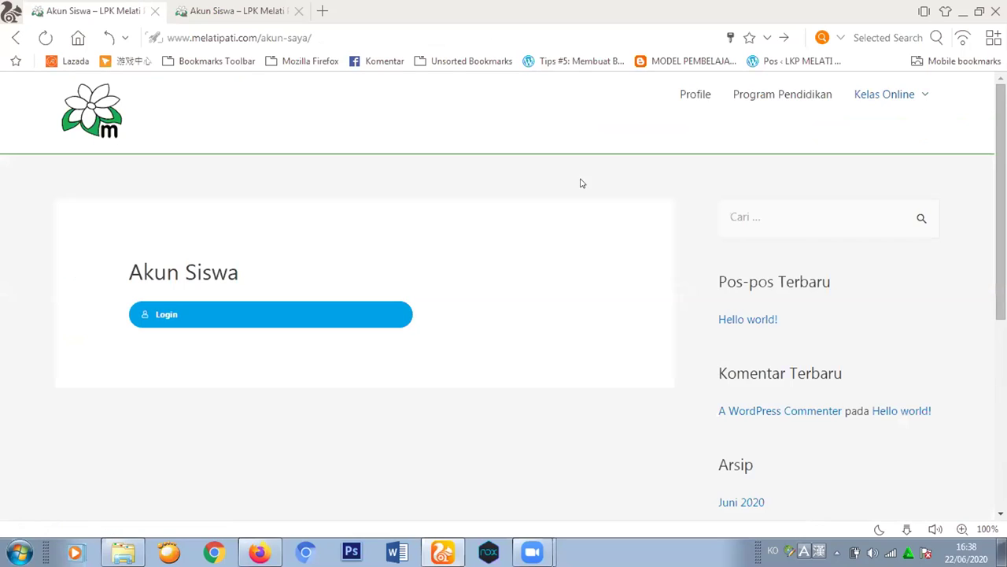
pyautogui.click(318, 315)
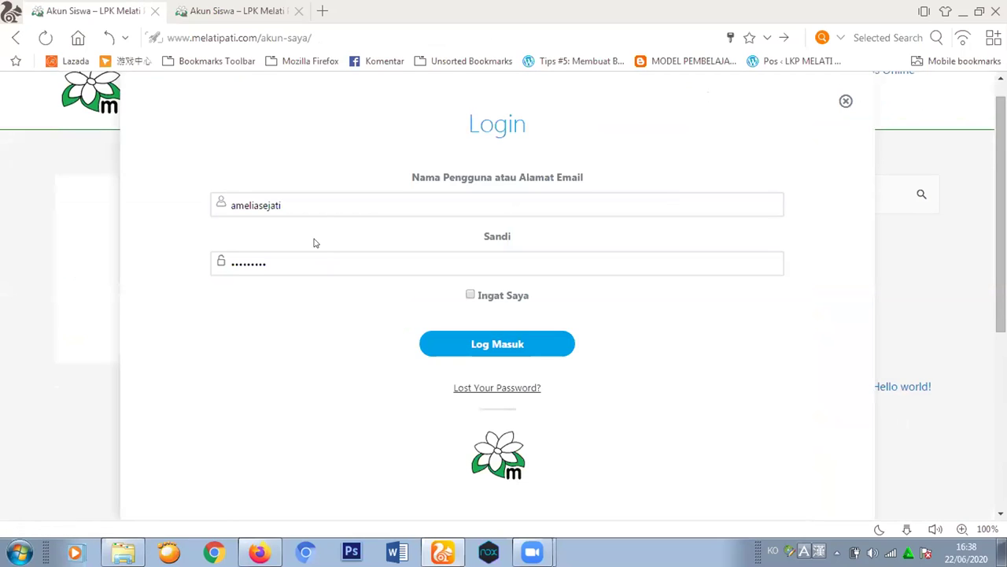
pyautogui.moveTo(311, 206); pyautogui.dragTo(194, 211)
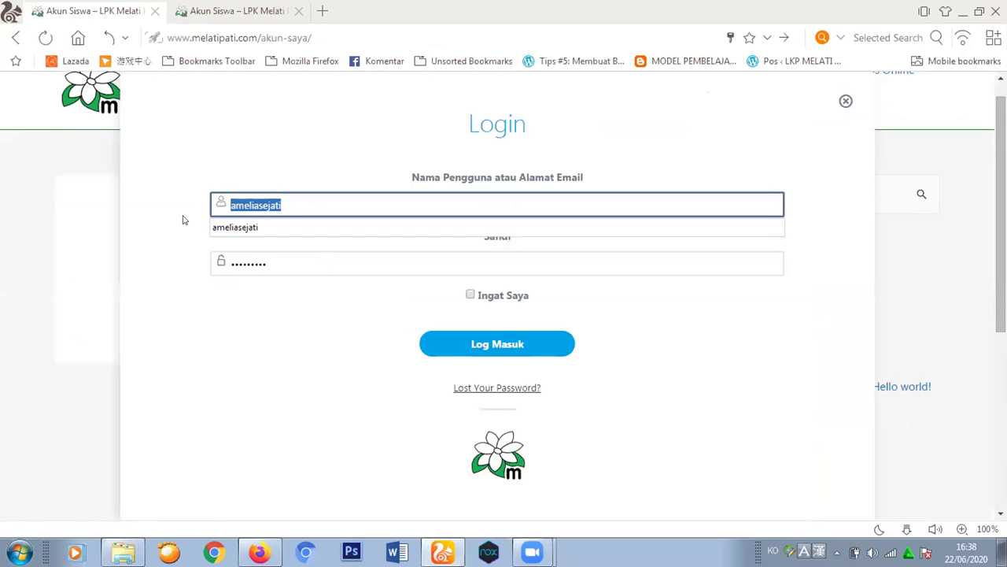
pyautogui.write('siswa 1')
pyautogui.click(204, 256)
pyautogui.moveTo(204, 256); pyautogui.dragTo(135, 270)
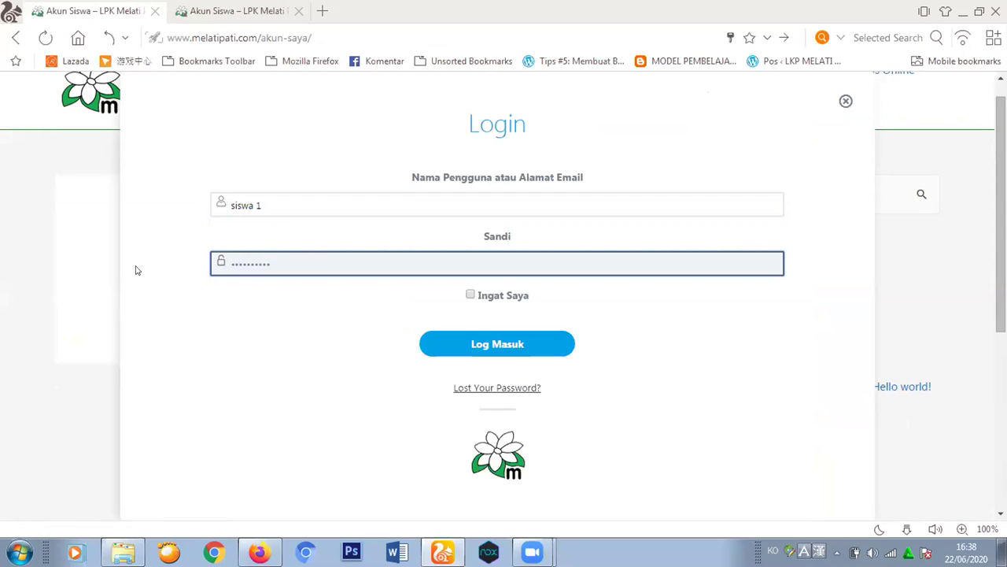
pyautogui.click(471, 340)
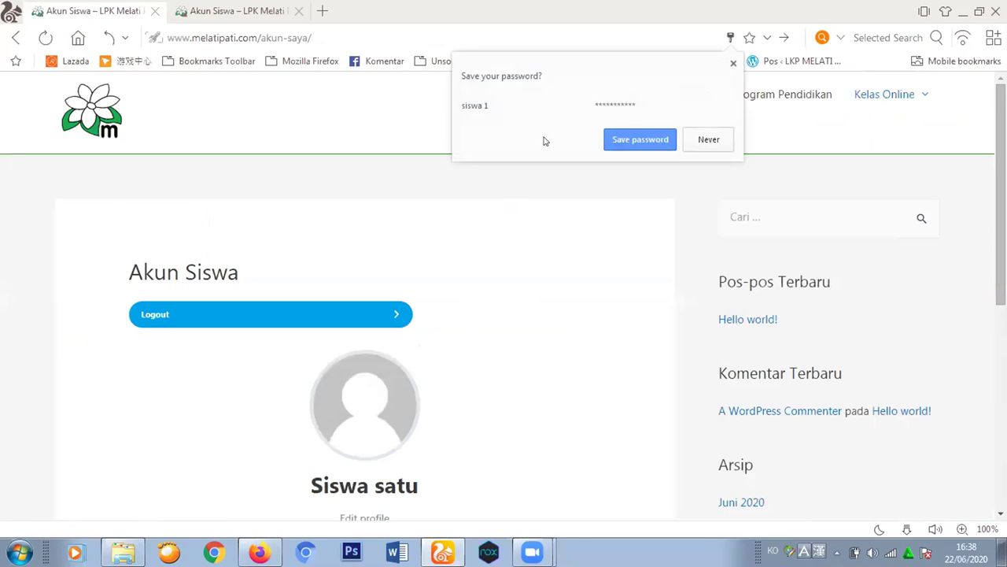
pyautogui.click(734, 62)
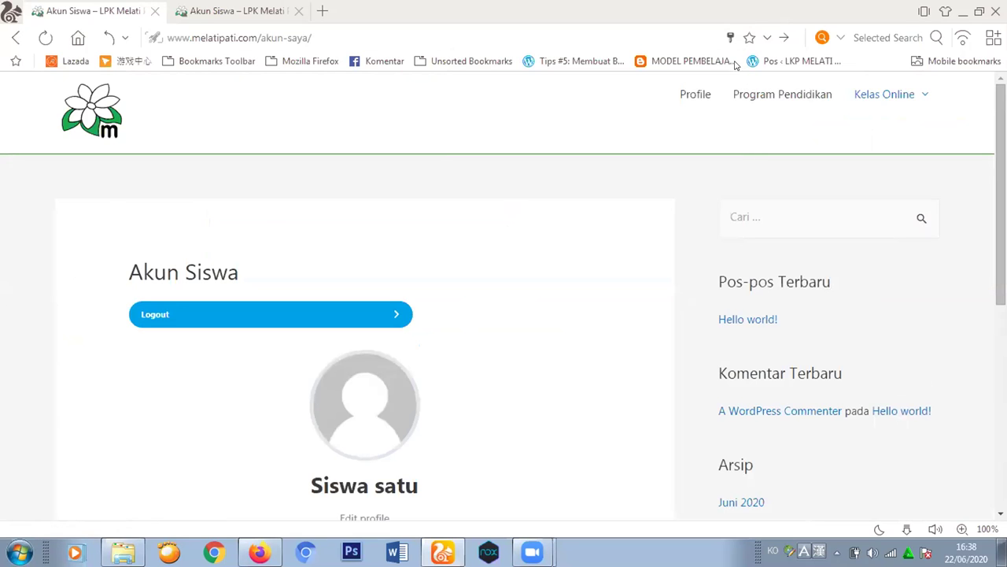
# Scroll to Your Courses and open the PROGRAM TRP GOWN PANJANG / INTERNASIONAL course page.
pyautogui.scroll(-4, 1001, 197)
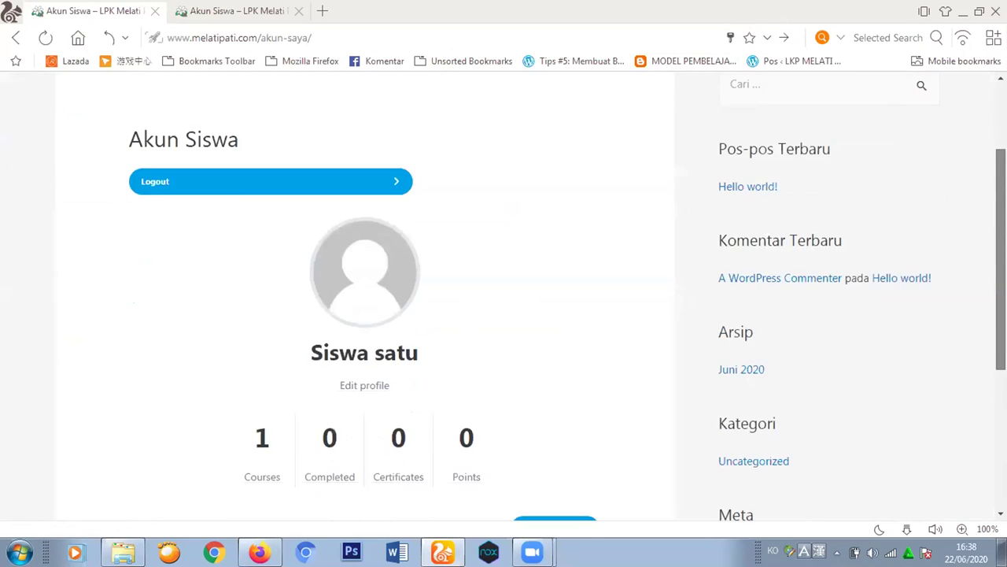
pyautogui.scroll(-3, 504, 315)
pyautogui.scroll(2, 504, 315)
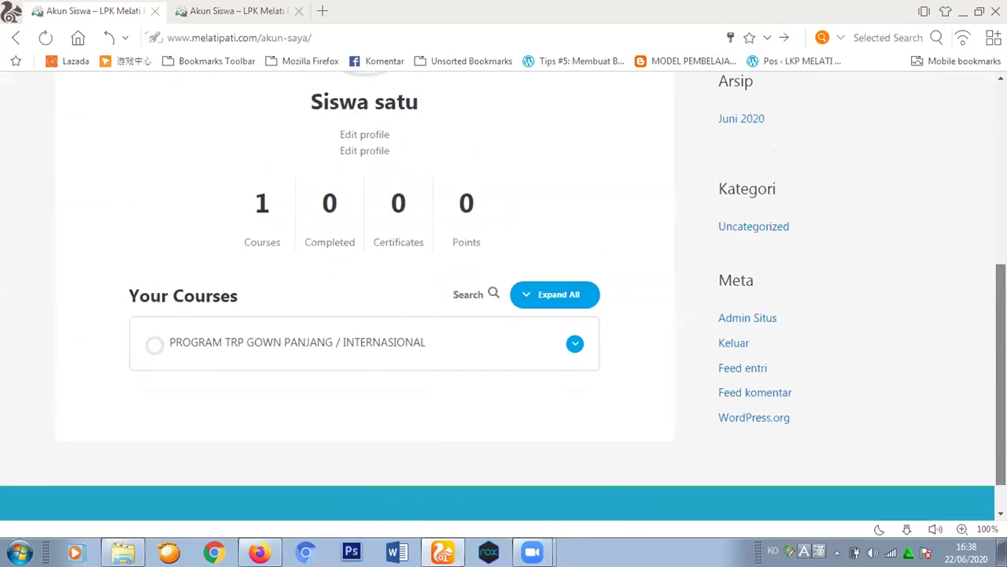
pyautogui.scroll(2, 982, 259)
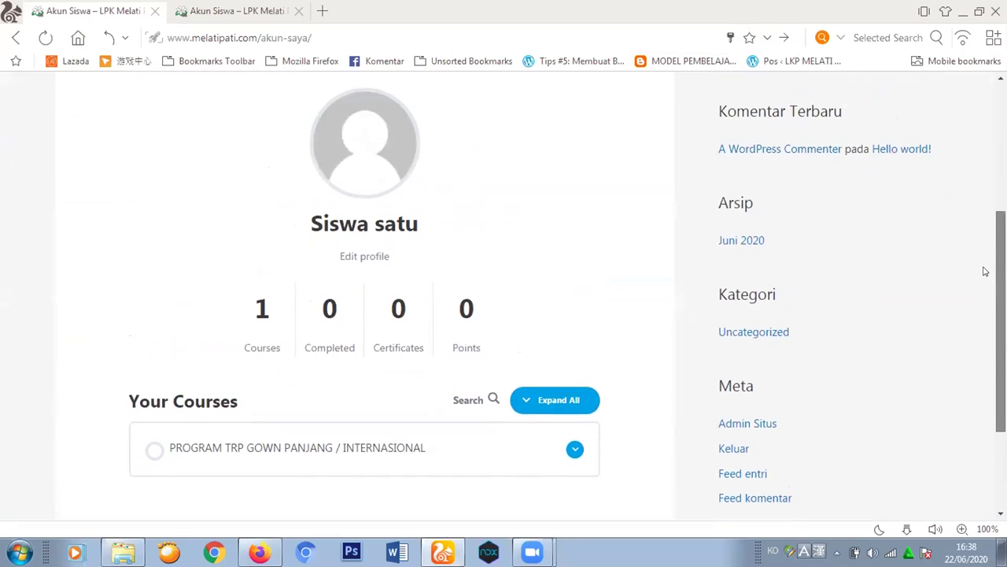
pyautogui.scroll(4, 985, 236)
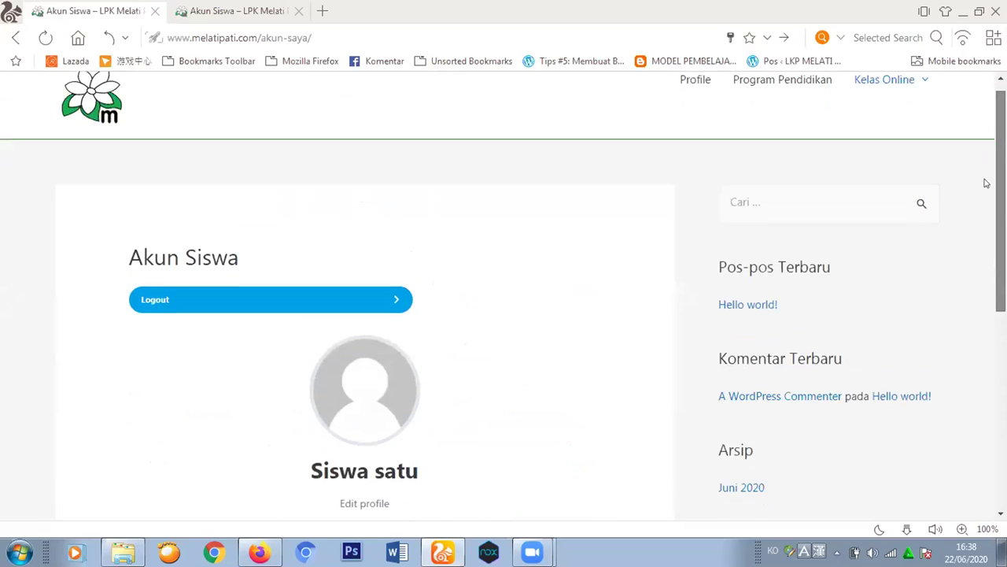
pyautogui.scroll(-2, 984, 181)
pyautogui.scroll(1, 984, 174)
pyautogui.scroll(2, 984, 172)
pyautogui.scroll(-1, 981, 112)
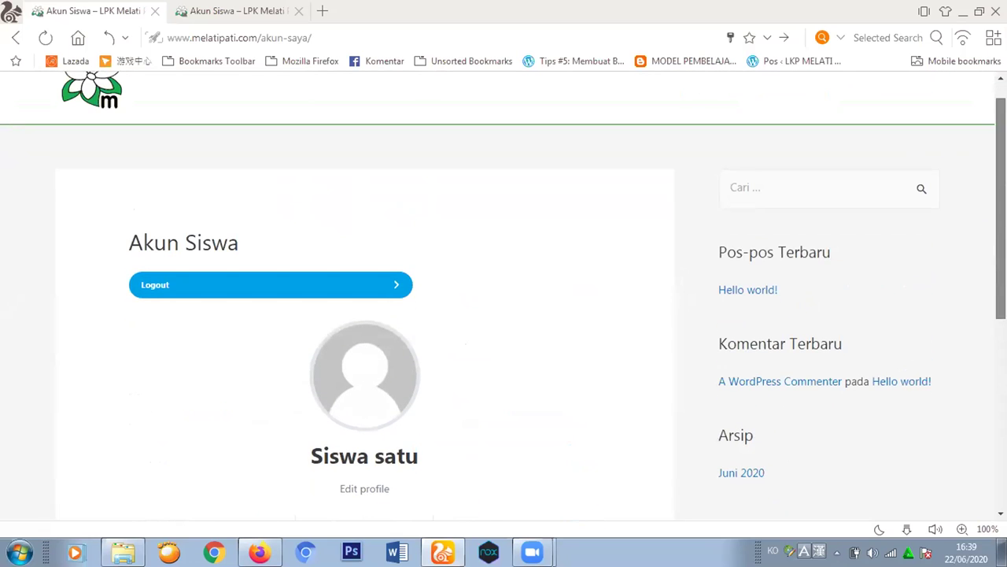
pyautogui.scroll(-5, 398, 277)
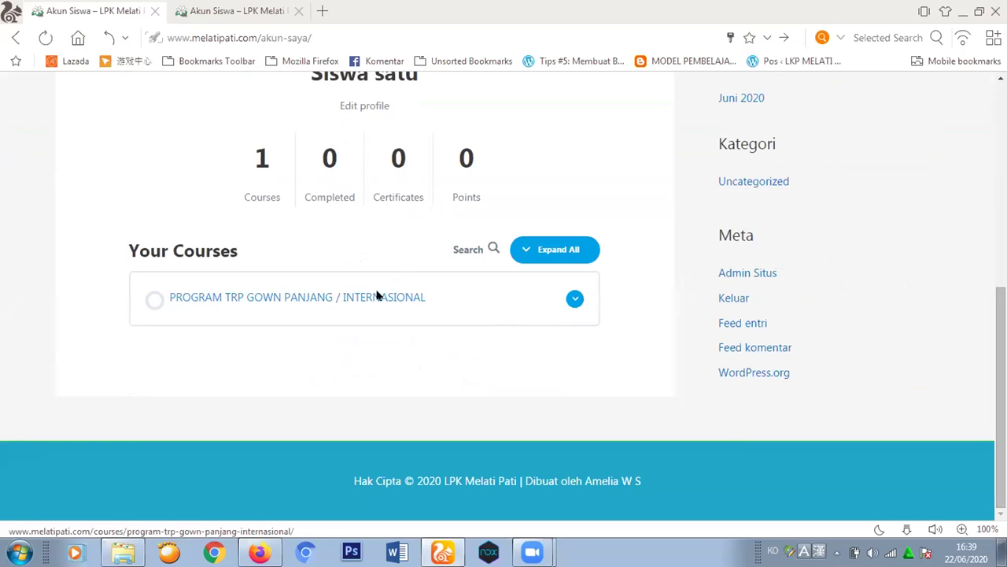
pyautogui.click(555, 299)
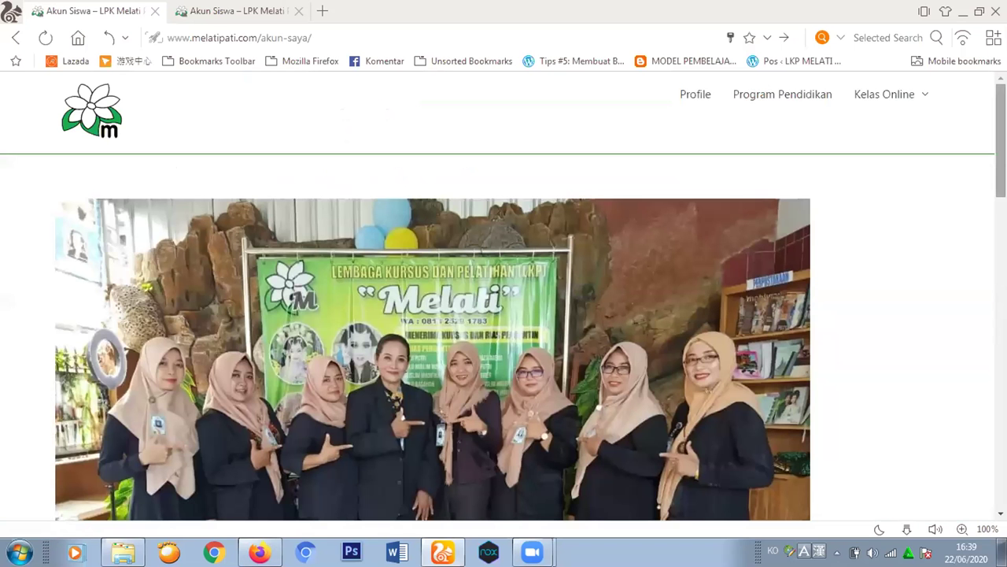
# Expand Materi 1 Merias Wajah and open its Mendiagnosa wajah topic.
pyautogui.scroll(-15, 985, 393)
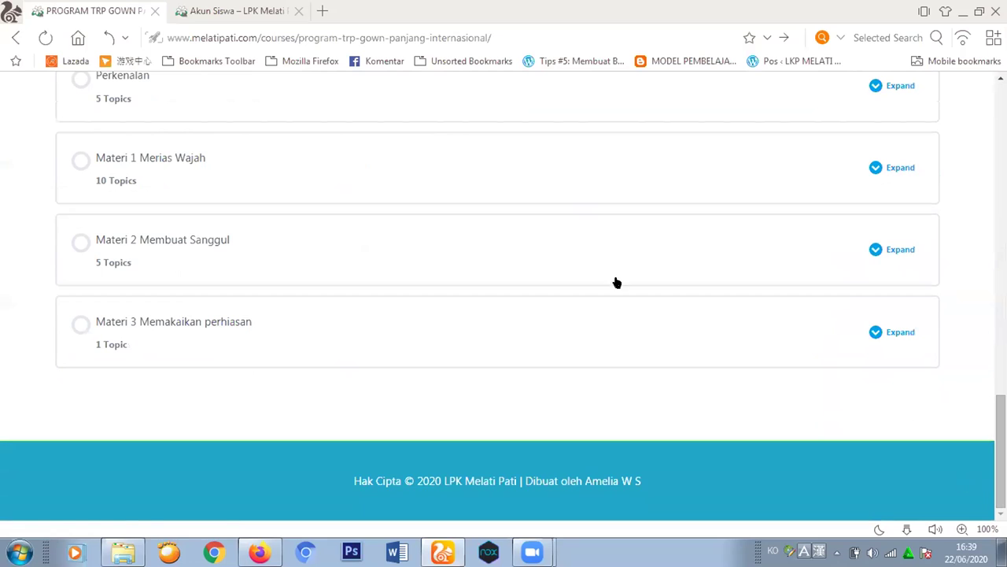
pyautogui.scroll(2, 1000, 425)
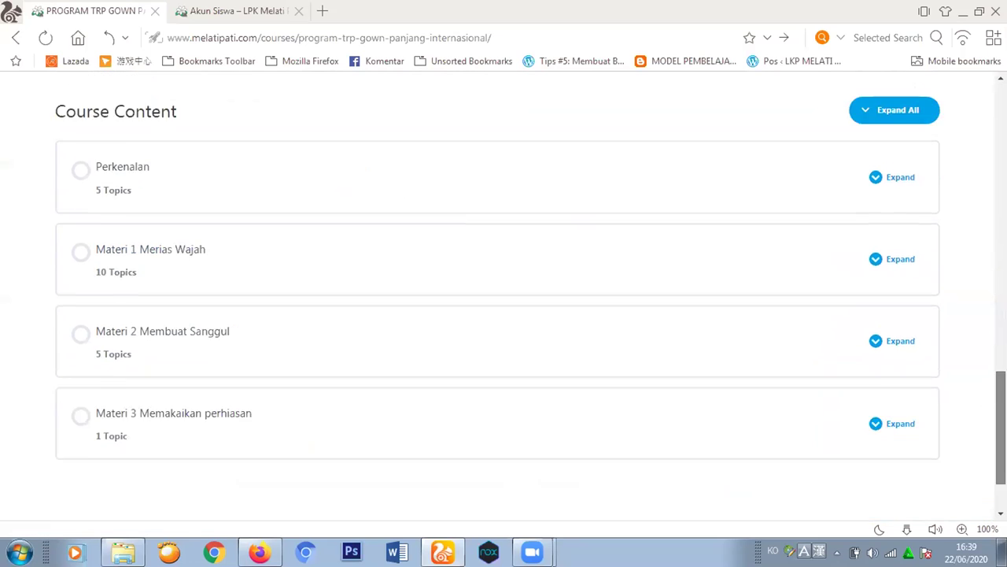
pyautogui.click(877, 331)
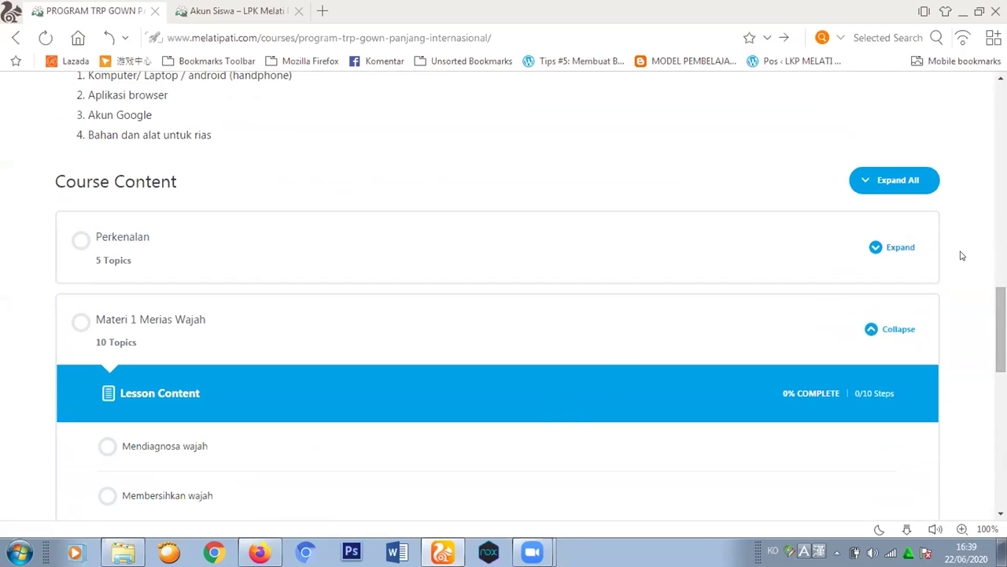
pyautogui.scroll(-3, 445, 171)
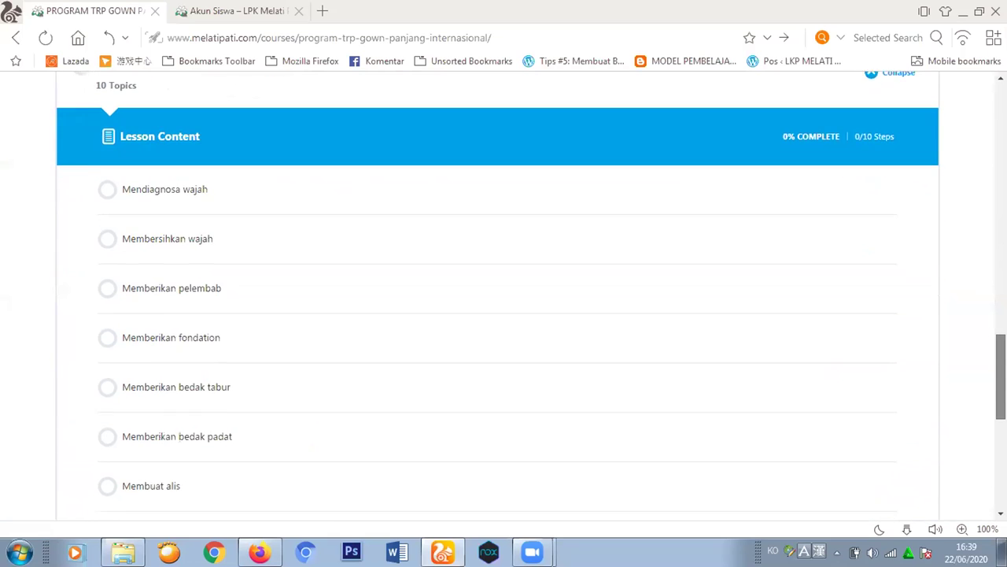
pyautogui.click(112, 177)
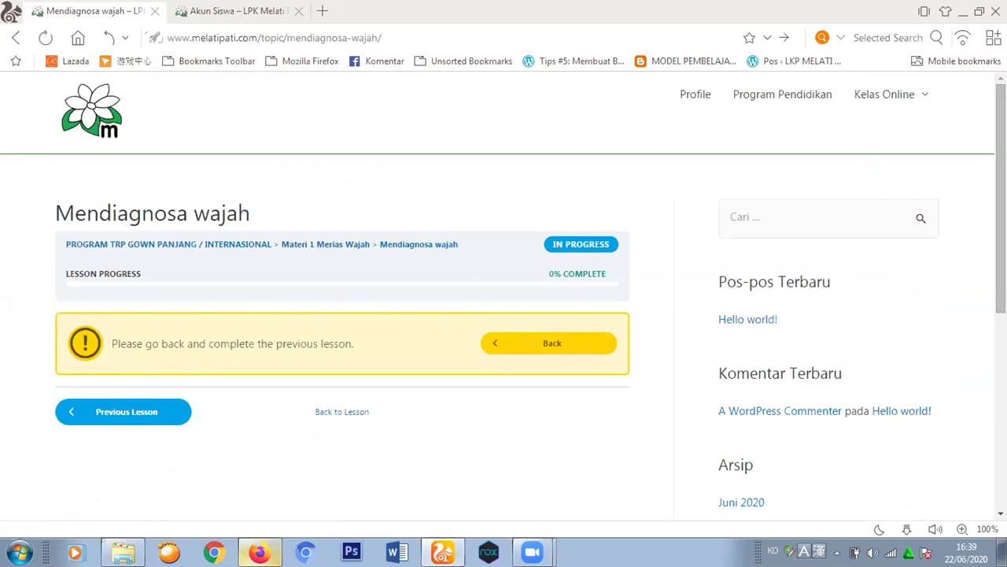
pyautogui.click(259, 551)
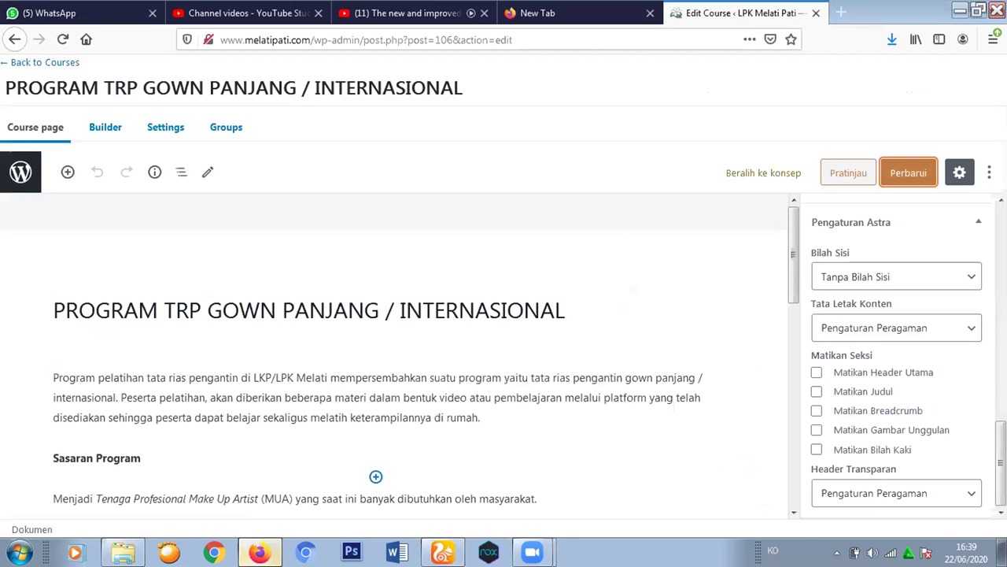
# Go back to the Courses list and open LearnDash LMS Settings on the General tab.
pyautogui.click(8, 172)
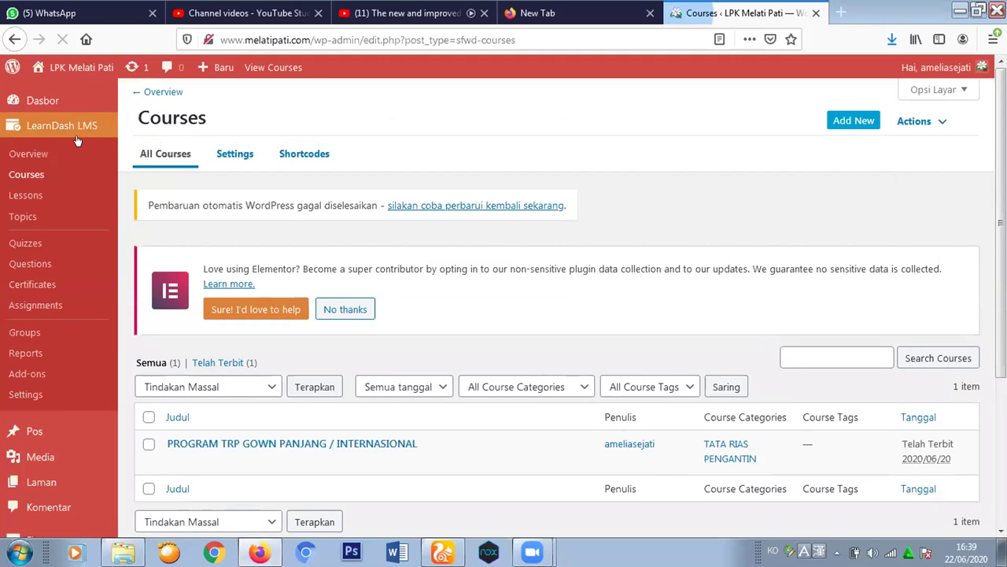
pyautogui.click(26, 394)
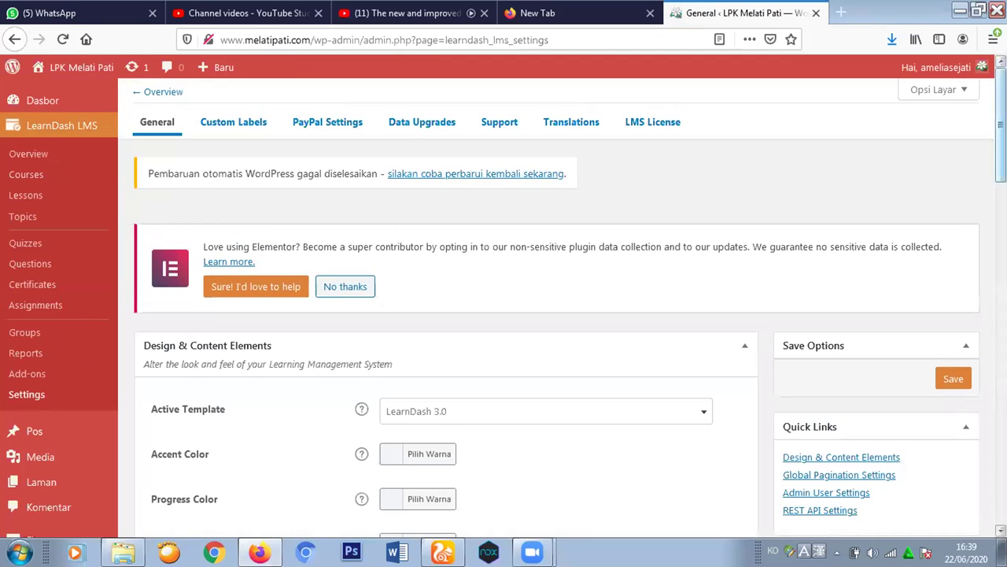
# Switch the LearnDash Focus Mode toggle on and save the settings.
pyautogui.scroll(-3, 984, 134)
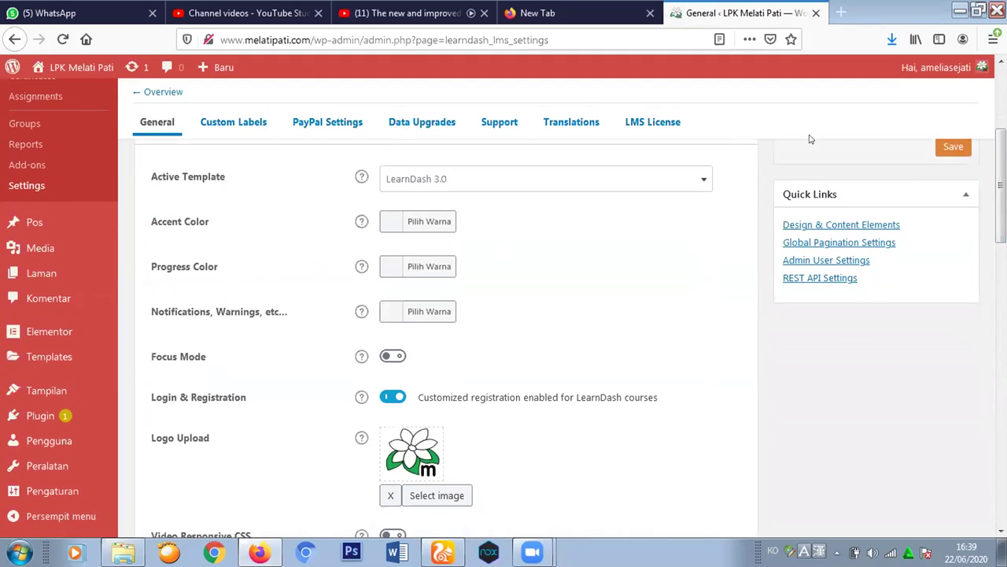
pyautogui.moveTo(1000, 185); pyautogui.dragTo(1001, 244)
pyautogui.scroll(-2, 1000, 268)
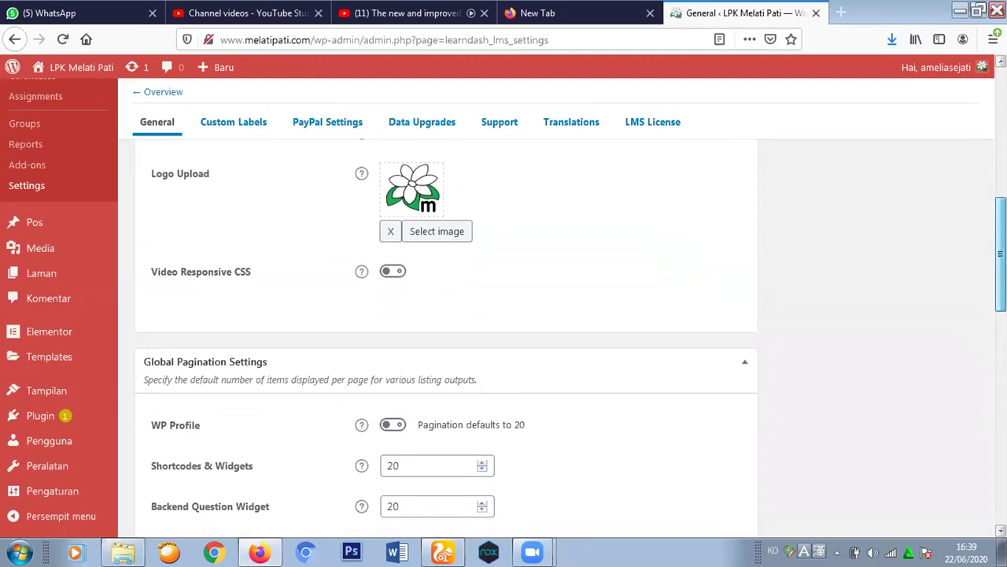
pyautogui.scroll(3, 1000, 268)
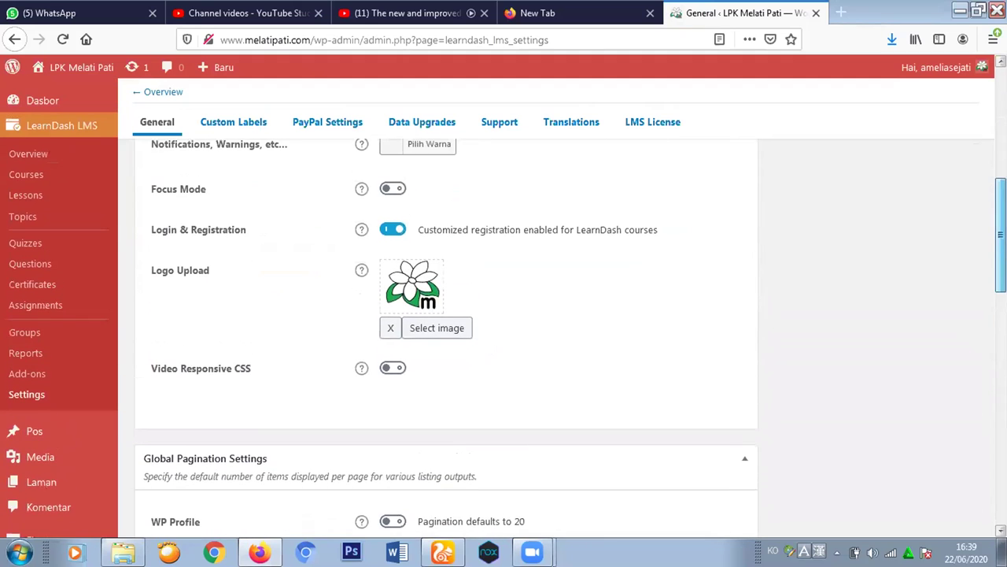
pyautogui.click(386, 193)
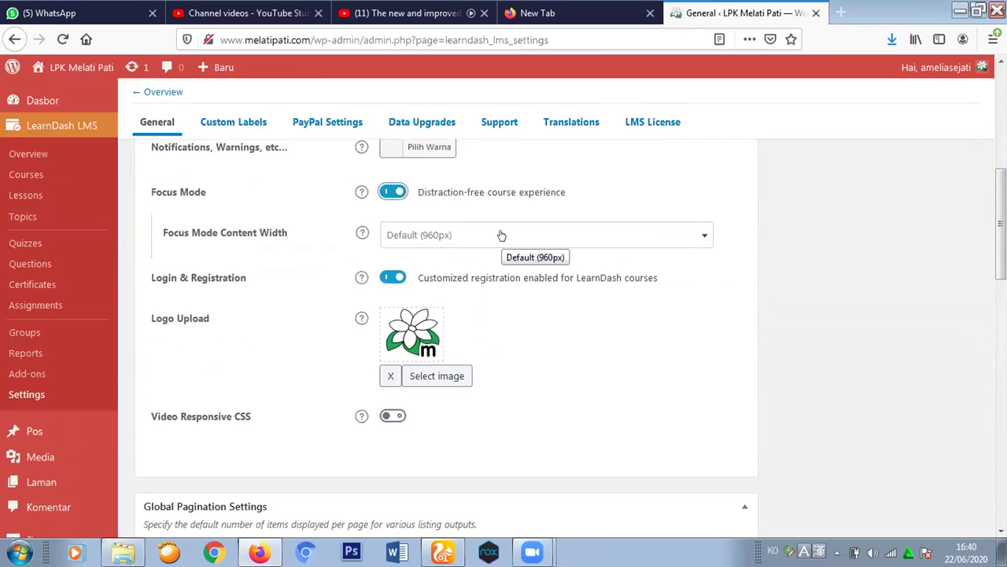
pyautogui.scroll(8, 988, 218)
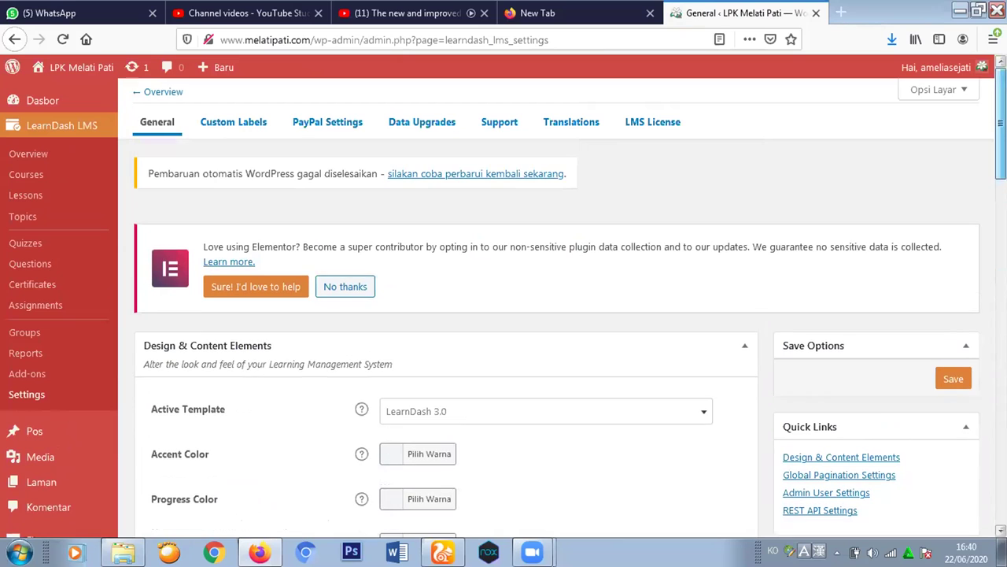
pyautogui.click(953, 380)
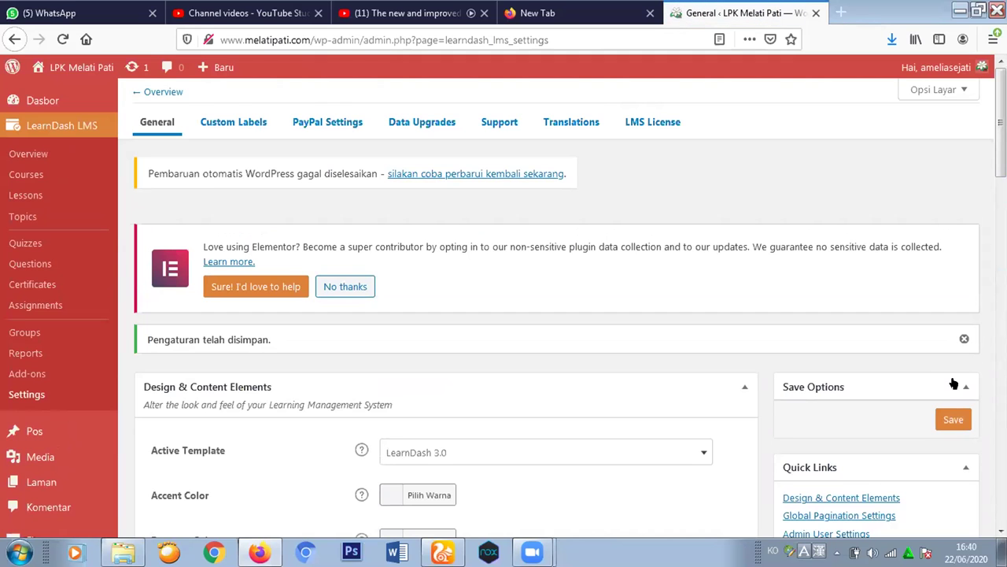
pyautogui.click(442, 552)
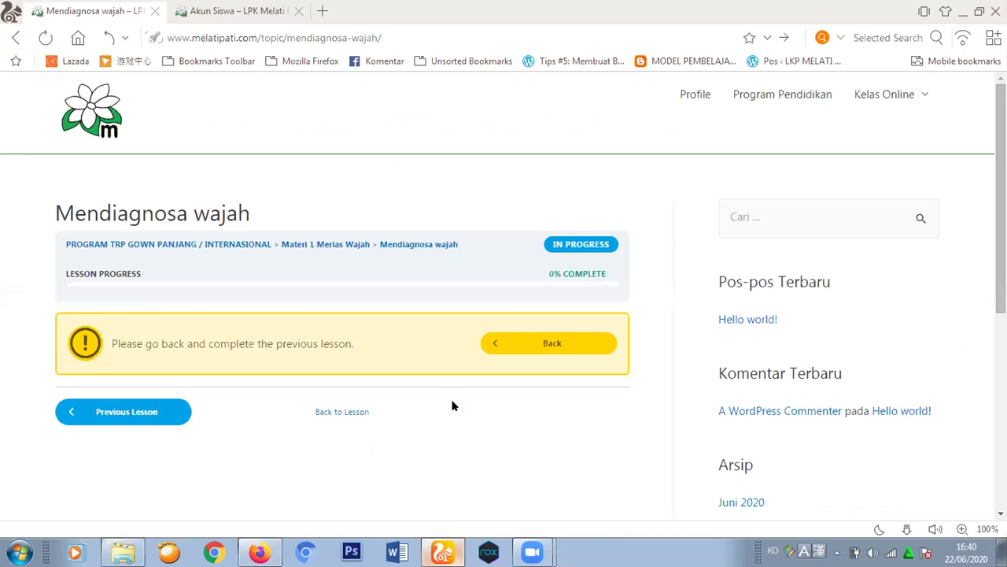
# Reload the topic in focus mode, then open the Perkenalan lesson from the course sidebar.
pyautogui.press('F5')
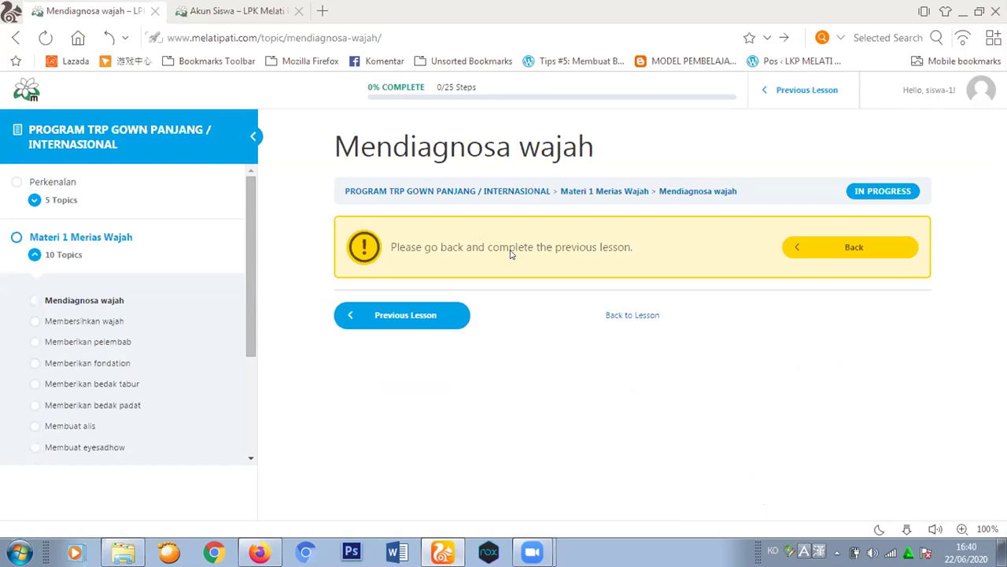
pyautogui.moveTo(250, 211)
pyautogui.mouseDown()
pyautogui.moveTo(242, 352)
pyautogui.moveTo(240, 171)
pyautogui.moveTo(240, 234)
pyautogui.moveTo(240, 200)
pyautogui.mouseUp()
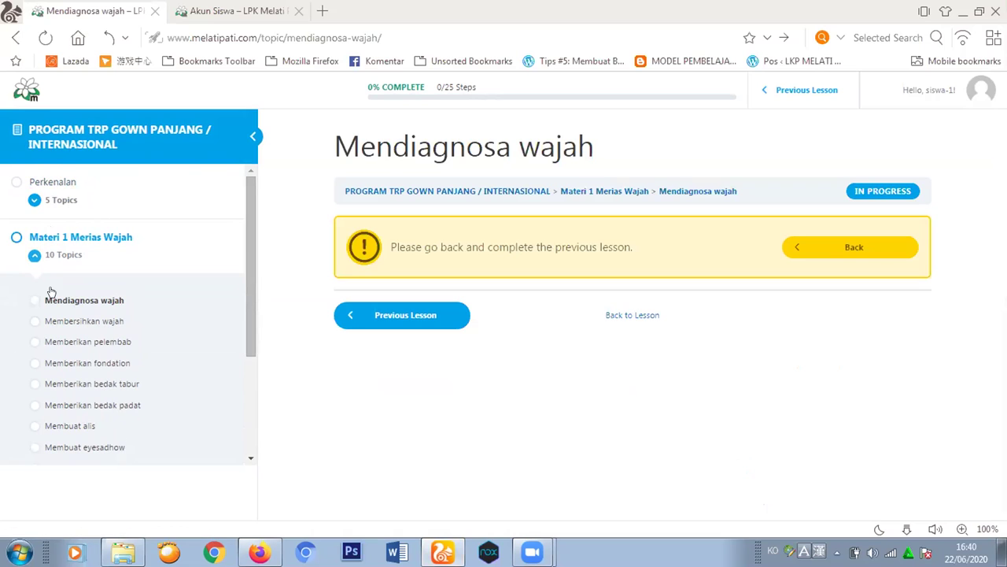
pyautogui.scroll(-1, 249, 244)
pyautogui.moveTo(249, 245)
pyautogui.mouseDown()
pyautogui.moveTo(243, 400)
pyautogui.moveTo(247, 249)
pyautogui.mouseUp()
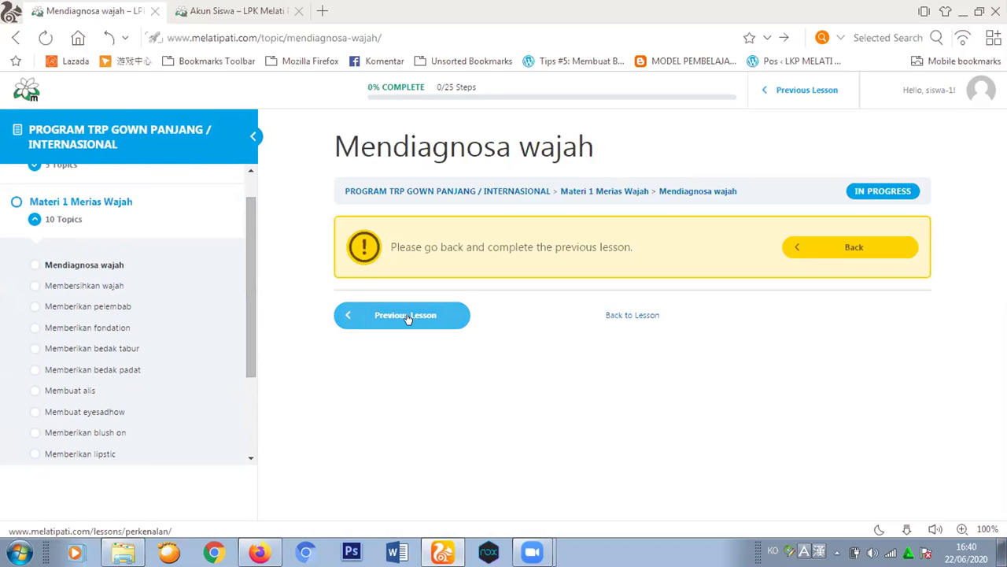
pyautogui.scroll(1, 169, 196)
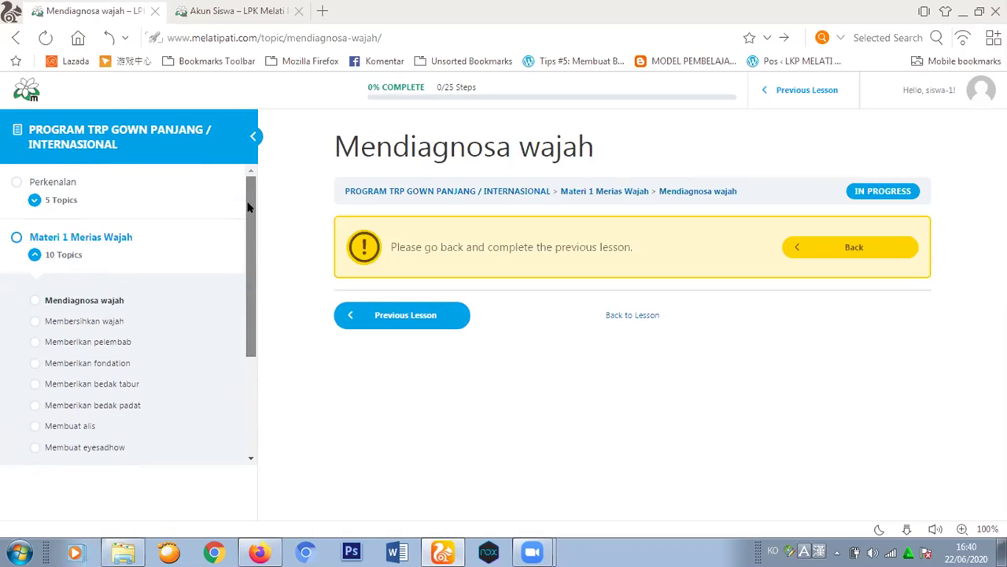
pyautogui.click(147, 185)
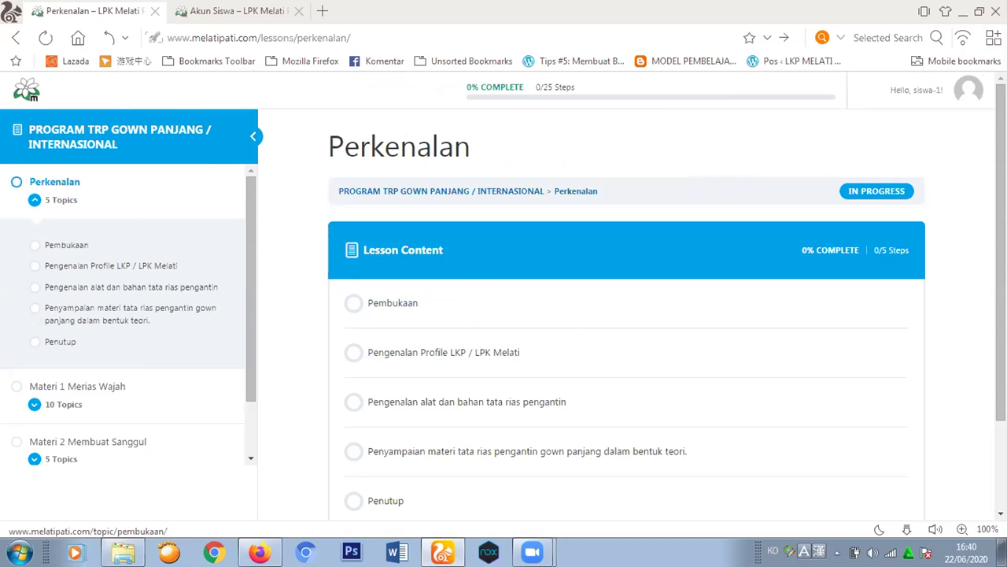
# Open the Pembukaan topic and mark it complete.
pyautogui.scroll(-1, 627, 344)
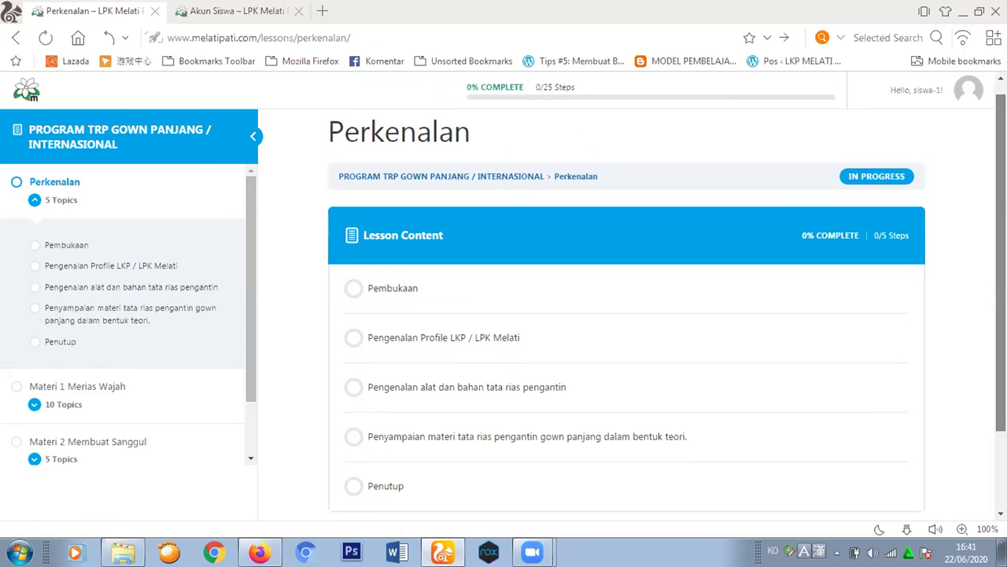
pyautogui.scroll(1, 487, 339)
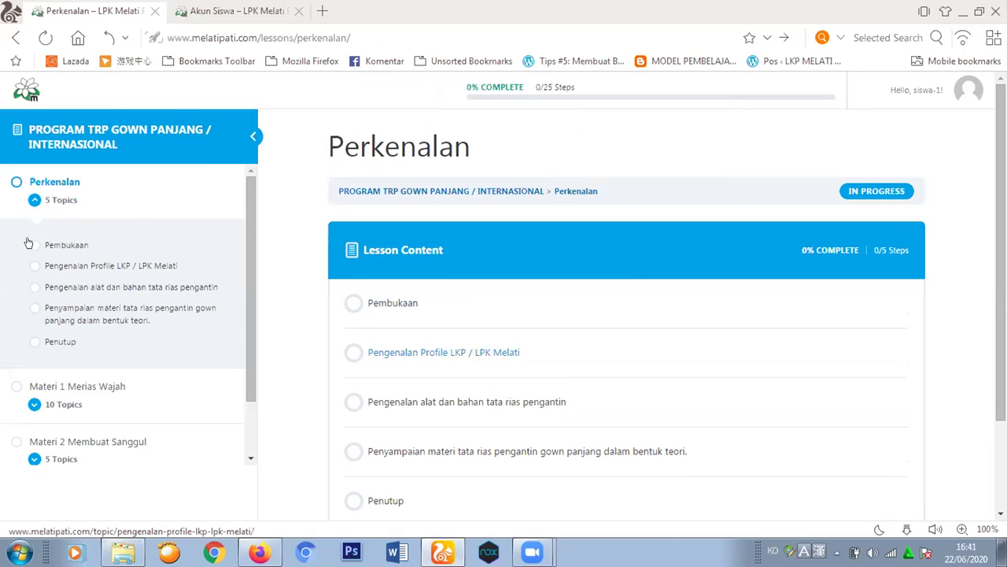
pyautogui.click(34, 266)
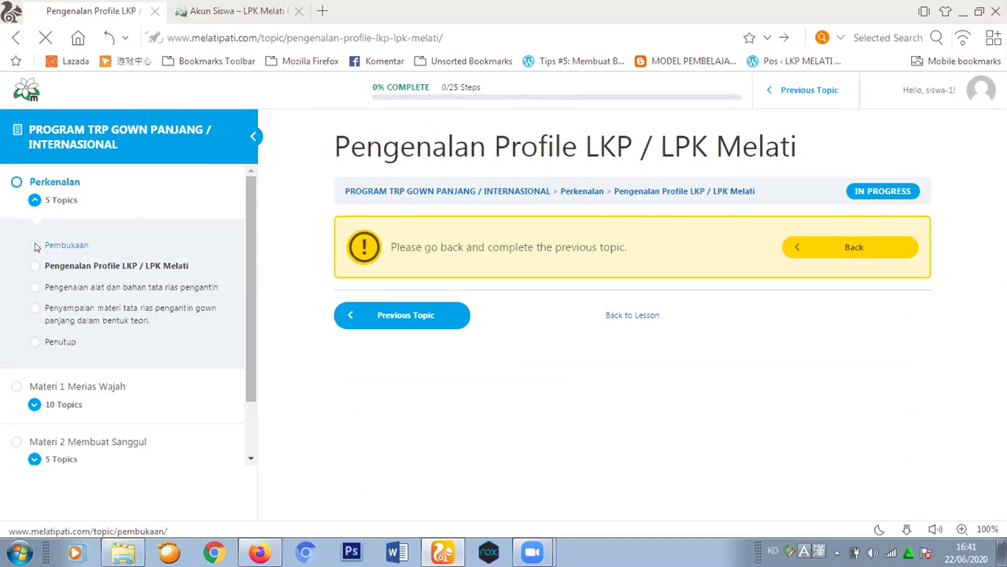
pyautogui.click(35, 245)
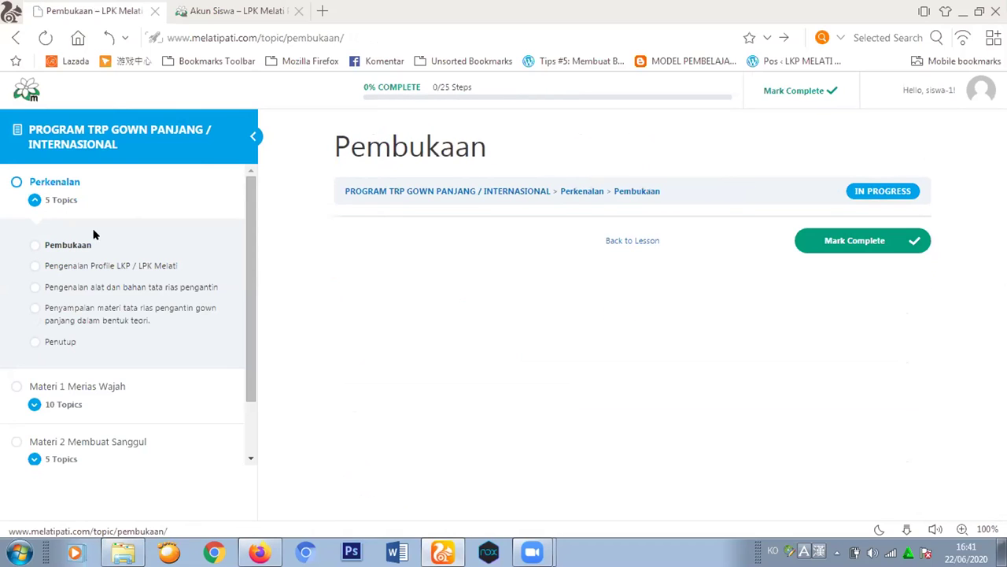
pyautogui.click(846, 246)
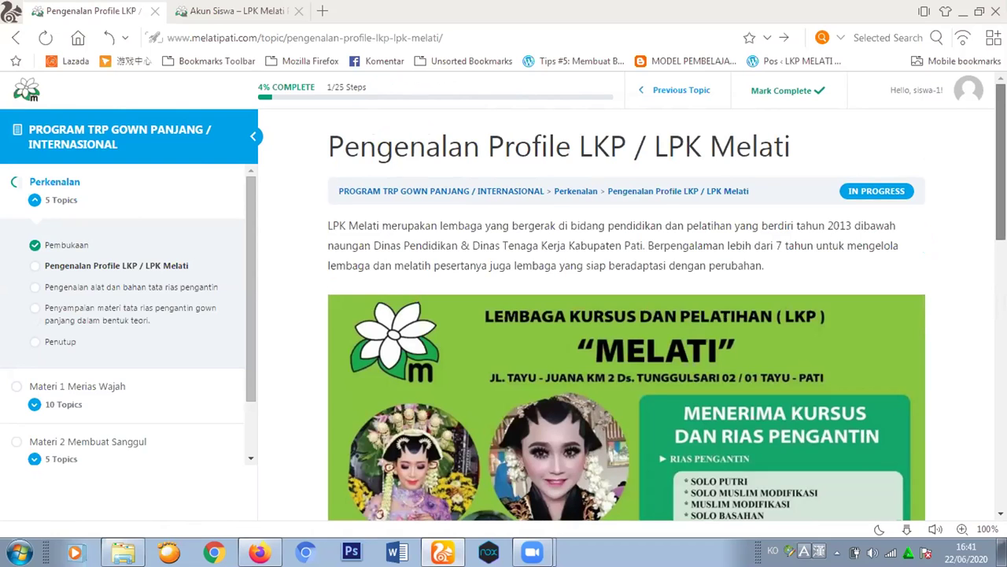
# Read through Pengenalan Profile LKP / LPK Melati, mark it complete, and go back.
pyautogui.scroll(-1, 1002, 158)
pyautogui.scroll(-3, 626, 315)
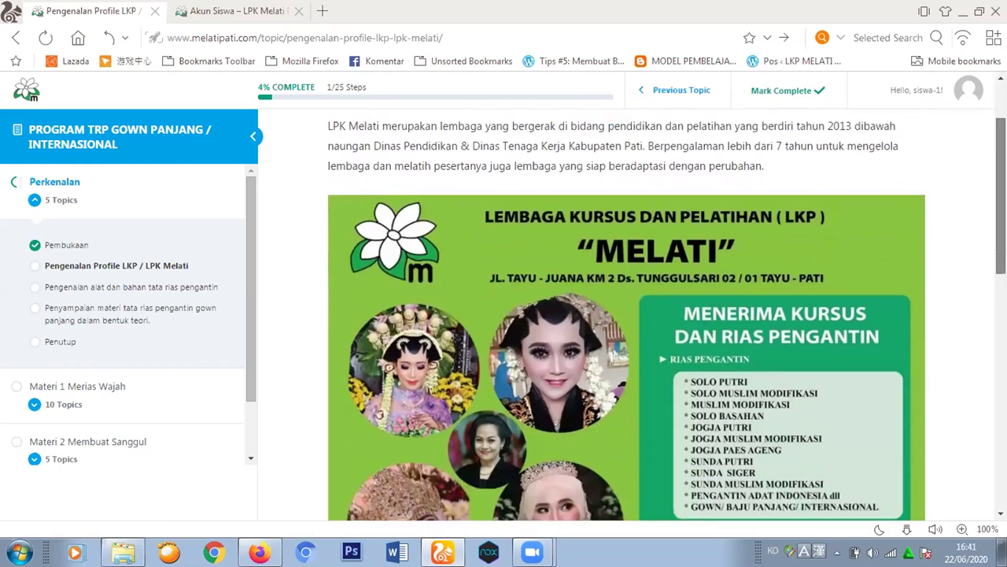
pyautogui.scroll(4, 987, 147)
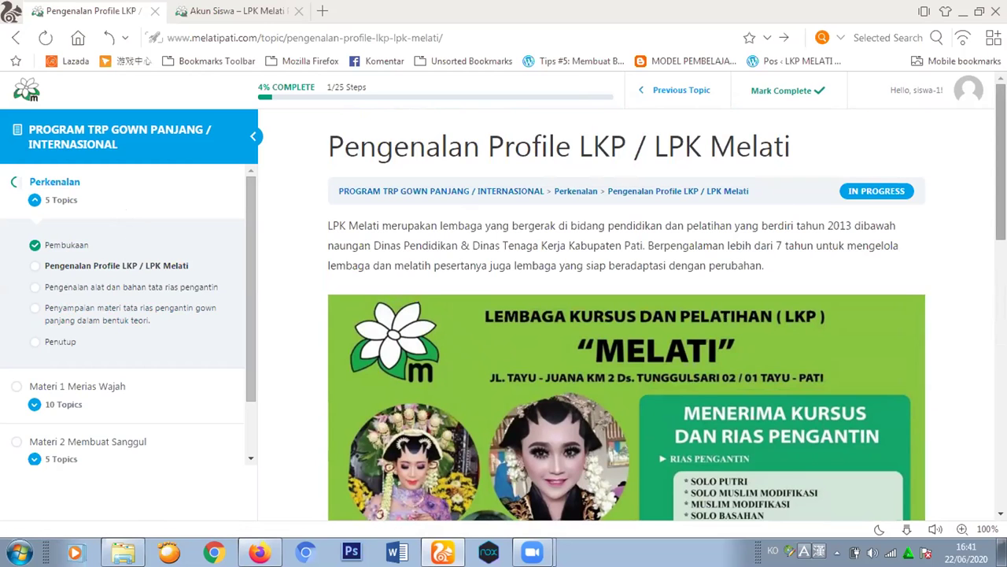
pyautogui.scroll(-10, 627, 315)
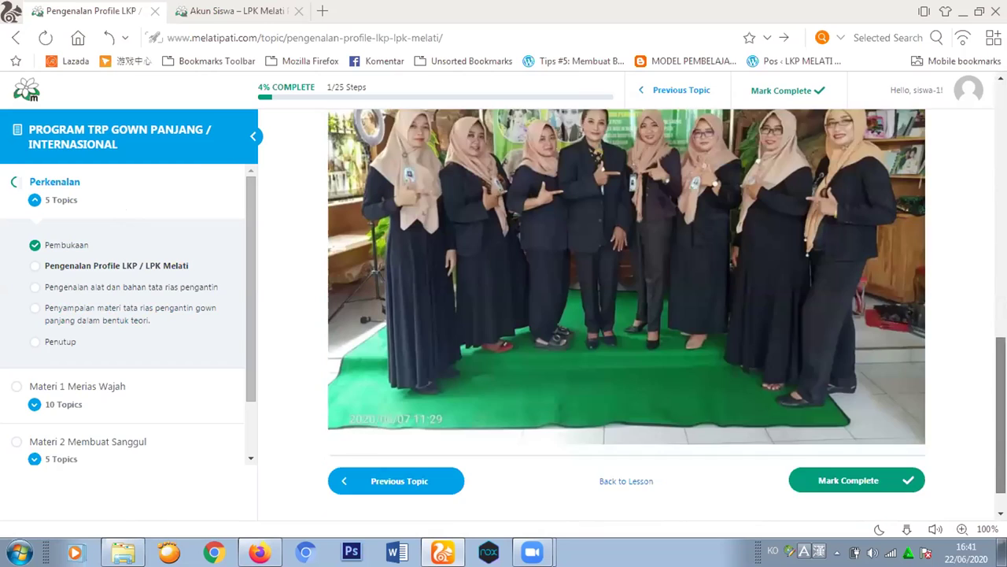
pyautogui.scroll(-1, 627, 307)
pyautogui.click(891, 442)
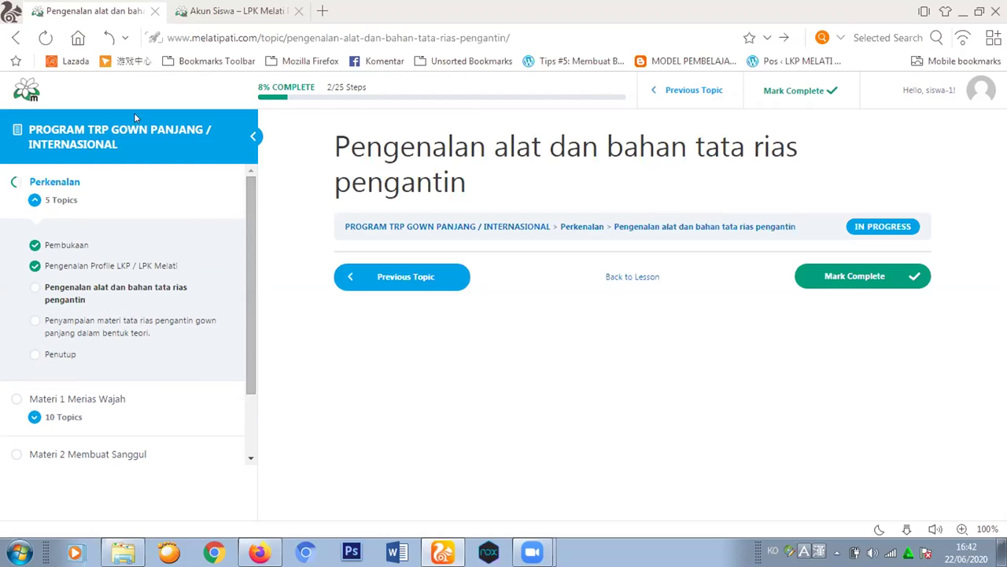
pyautogui.click(17, 38)
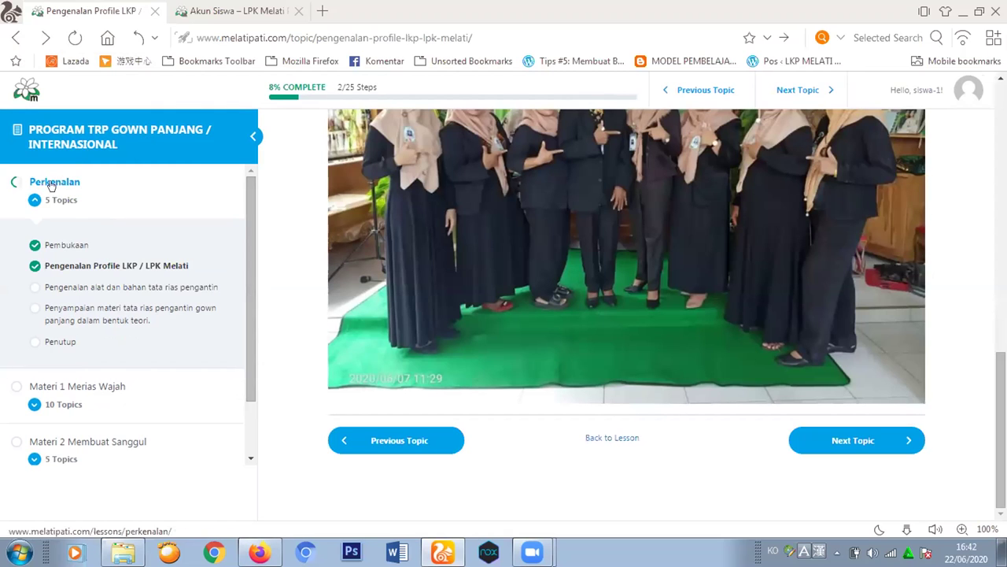
# Open the gown course overview, check its 8% progress bar, then return to the header menu.
pyautogui.click(68, 141)
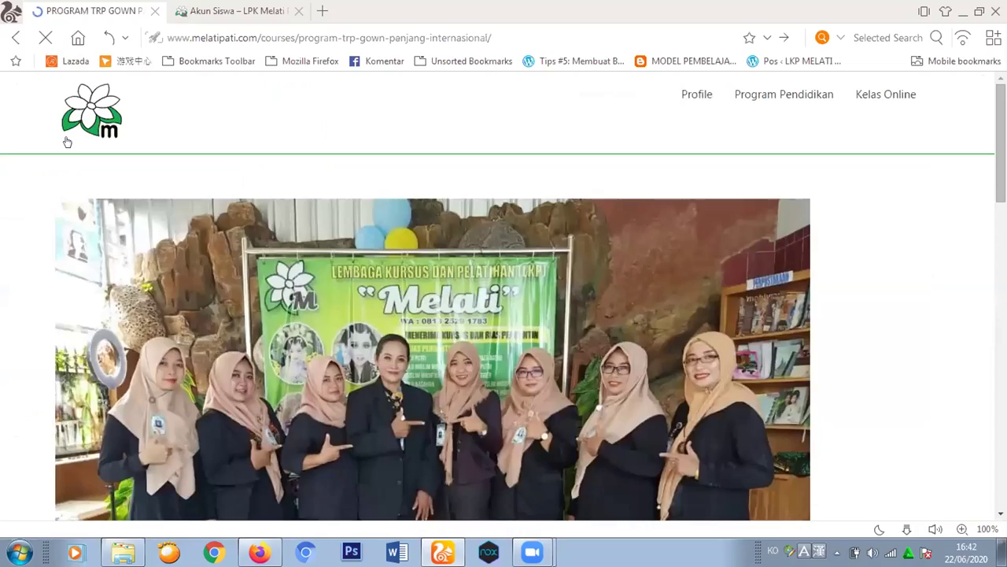
pyautogui.scroll(-8, 1001, 150)
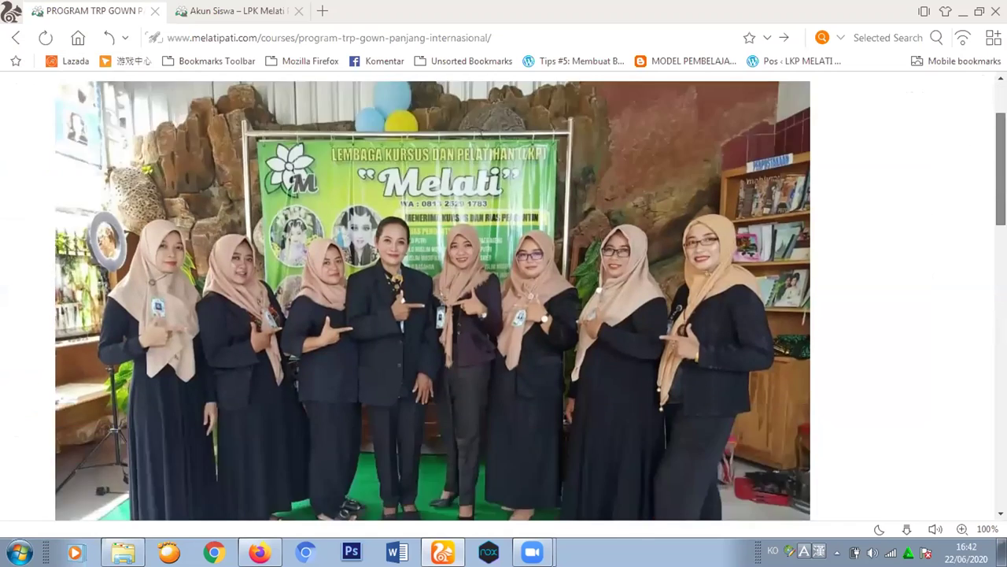
pyautogui.scroll(-1, 993, 322)
pyautogui.scroll(1, 993, 322)
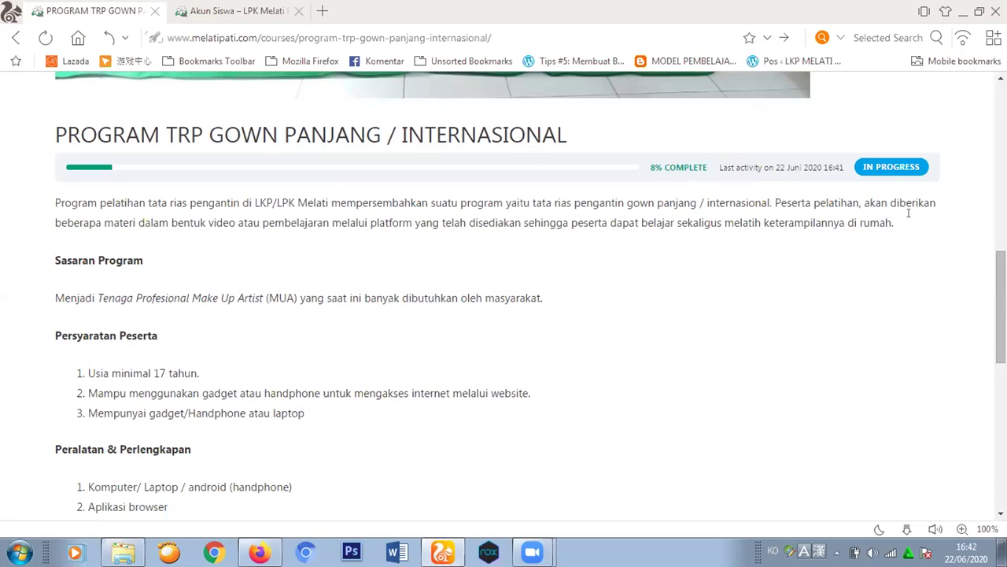
pyautogui.moveTo(1001, 307); pyautogui.dragTo(1002, 137)
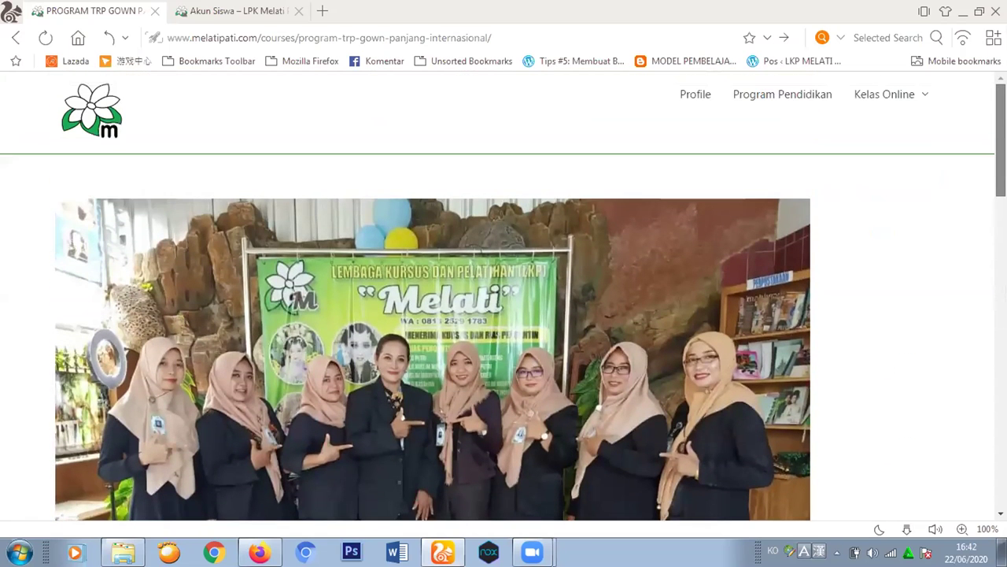
pyautogui.moveTo(904, 101)
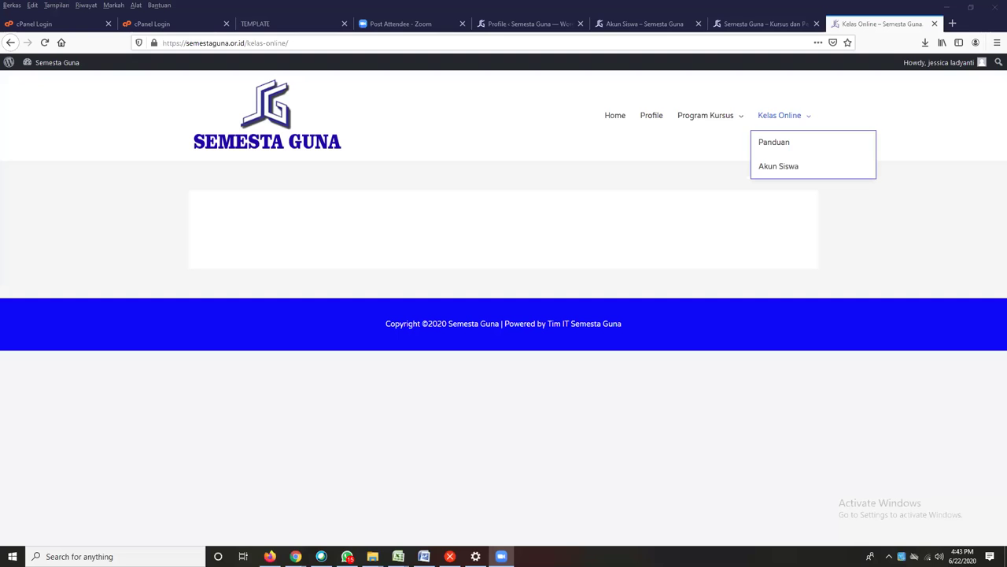
# Verify Kelas Online > Akun Siswa reaches the student page, then go to the admin Dashboard.
pyautogui.click(780, 118)
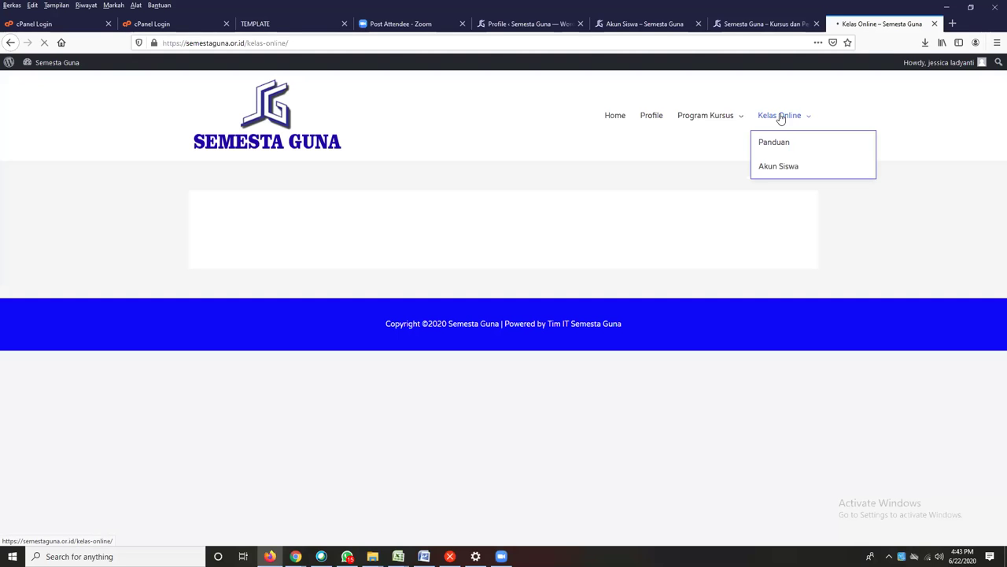
pyautogui.click(778, 167)
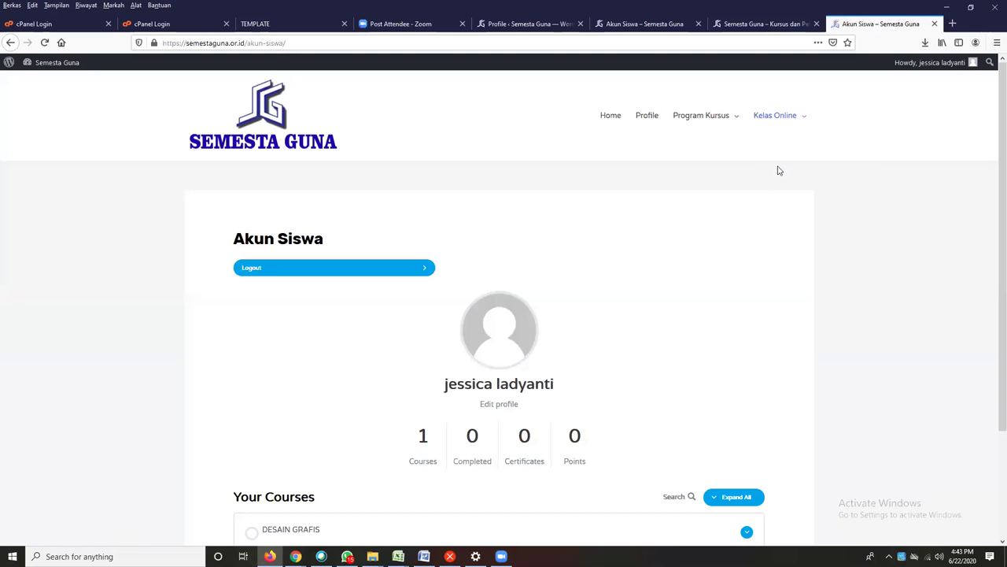
pyautogui.moveTo(776, 123)
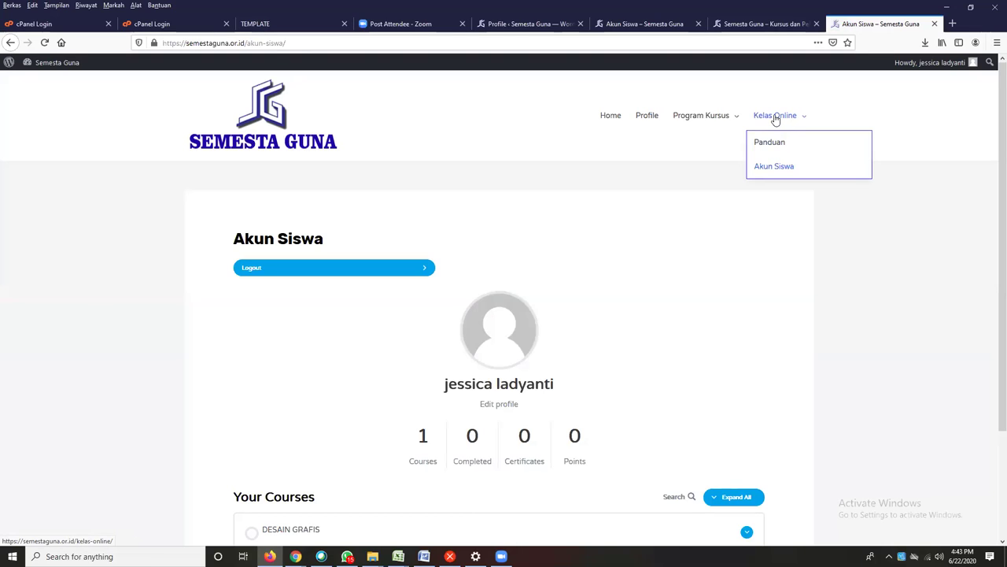
pyautogui.click(774, 167)
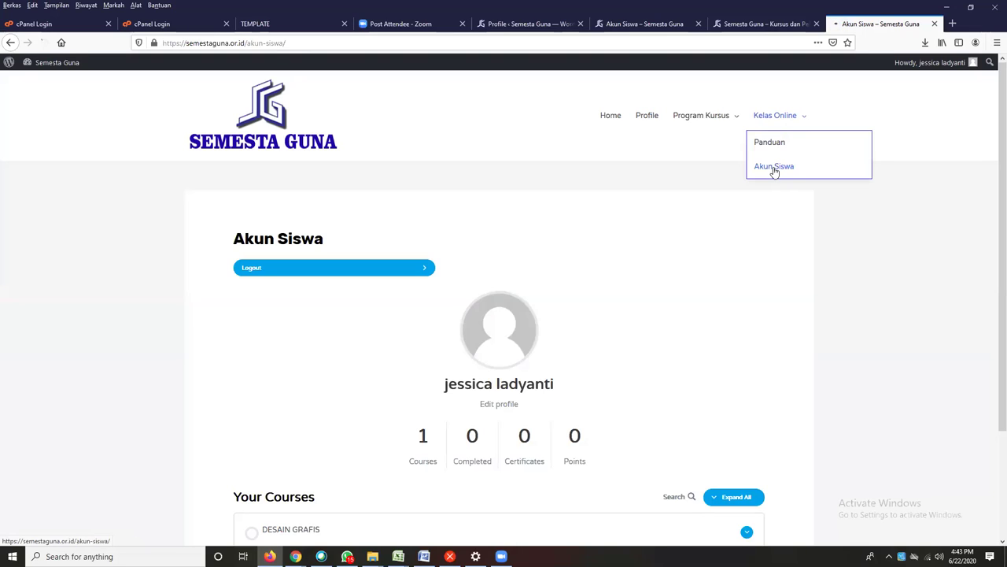
pyautogui.click(772, 118)
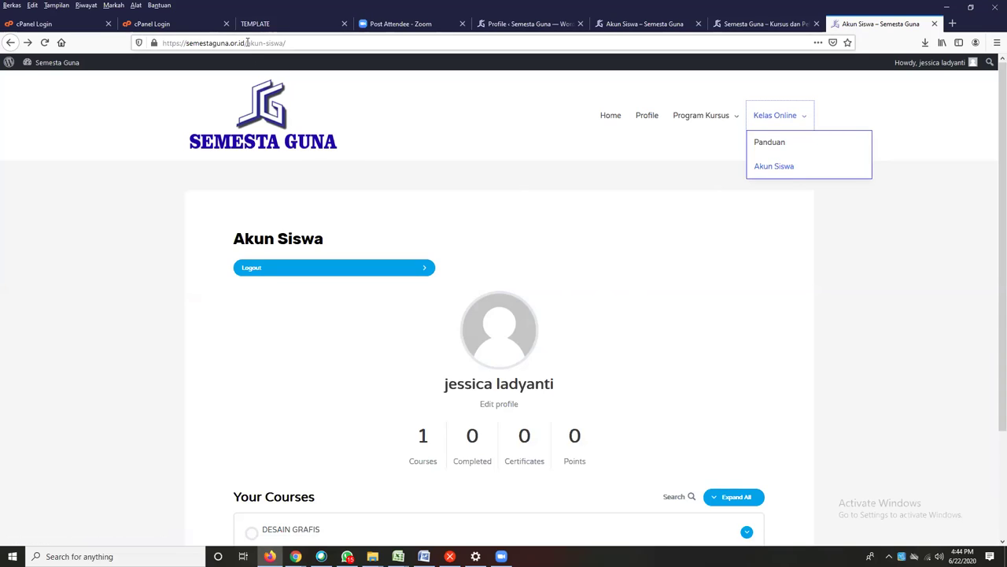
pyautogui.click(288, 42)
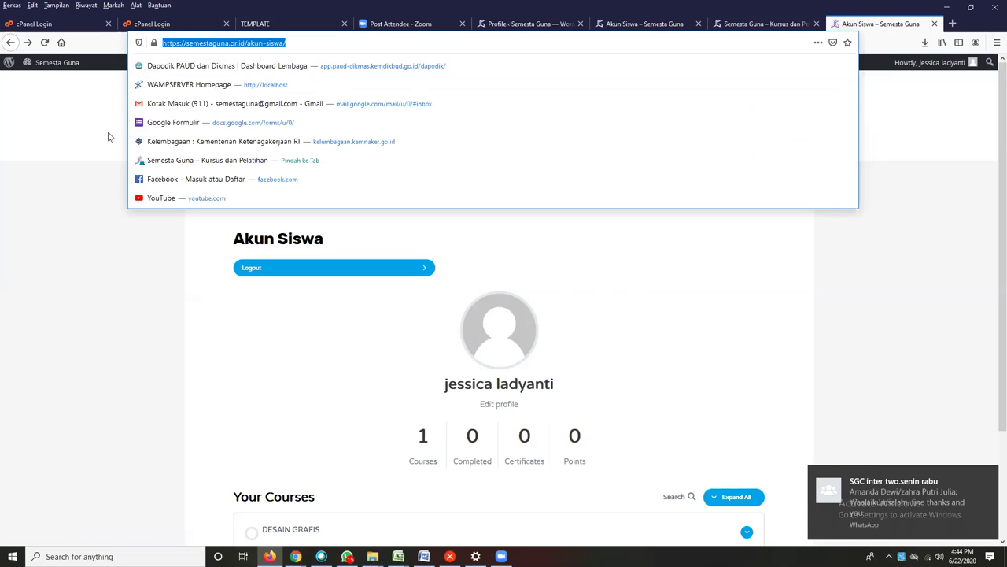
pyautogui.click(39, 83)
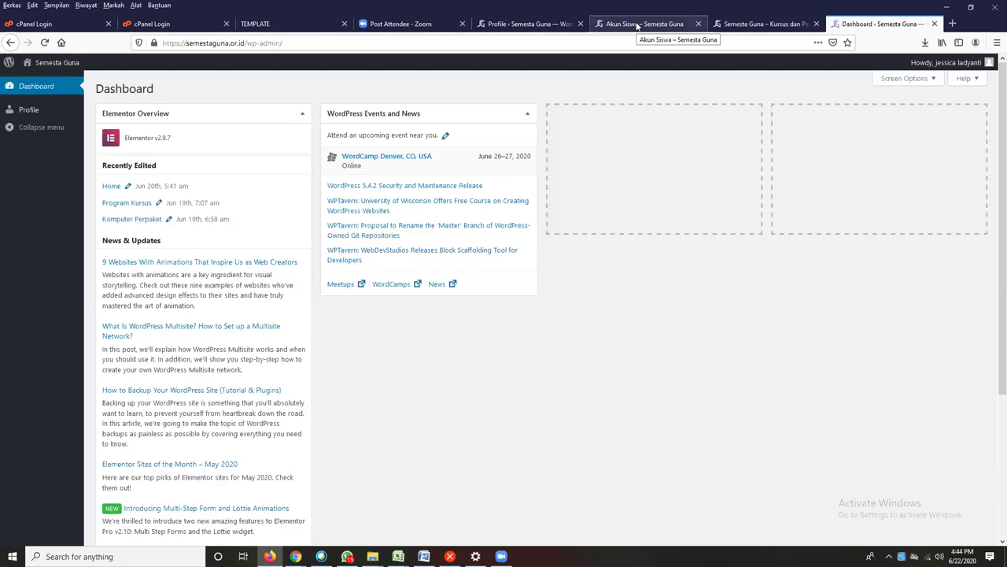
# Open the Akun Siswa page and scroll through Your Courses, which shows one enrolled course.
pyautogui.click(638, 25)
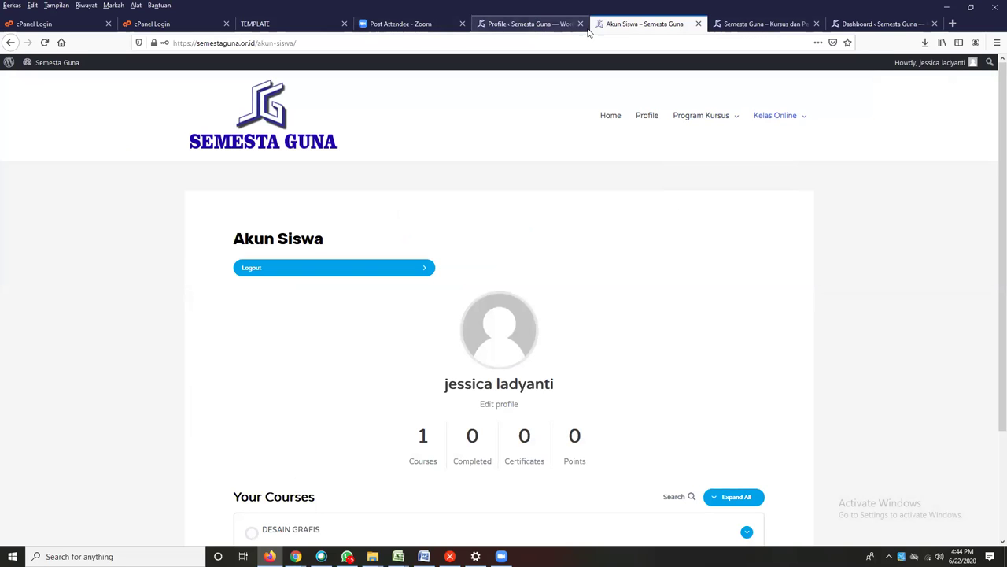
pyautogui.click(761, 26)
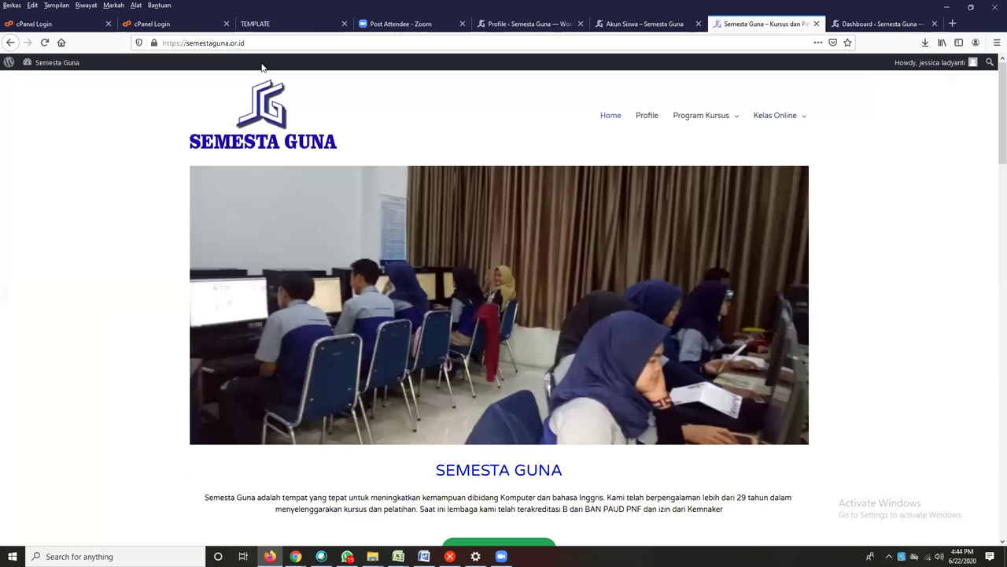
pyautogui.click(216, 42)
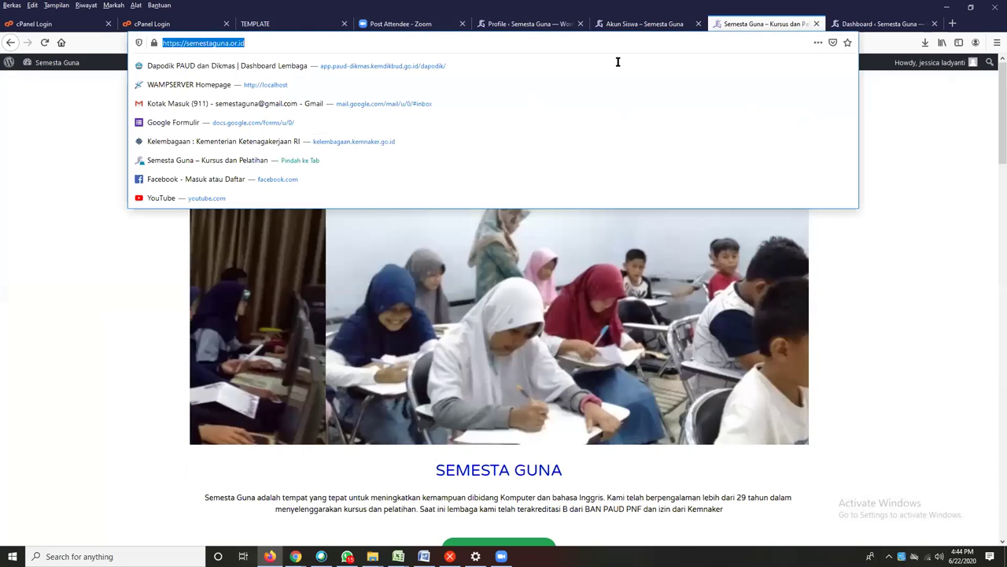
pyautogui.click(648, 25)
pyautogui.moveTo(787, 157)
pyautogui.click(782, 171)
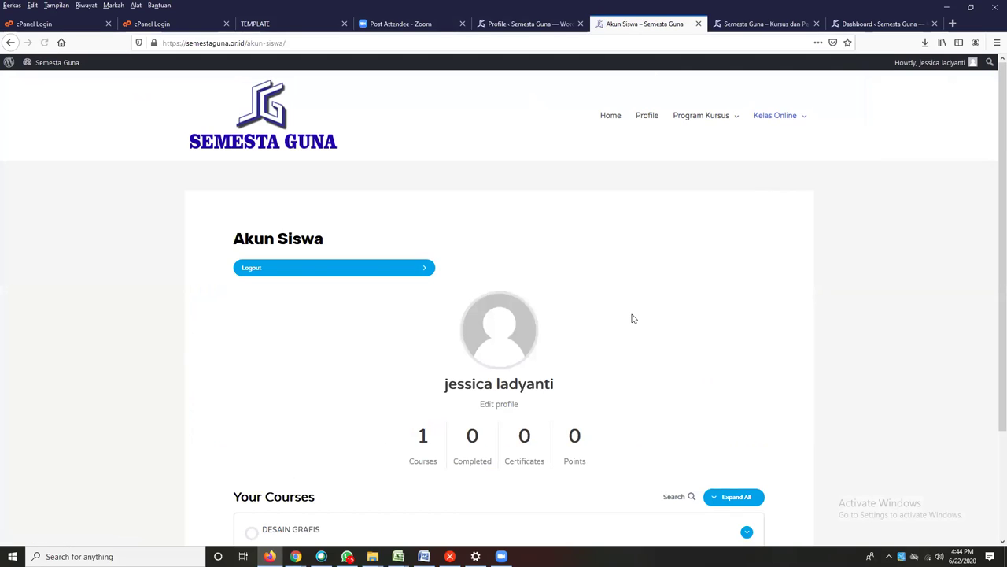
pyautogui.scroll(-3, 606, 450)
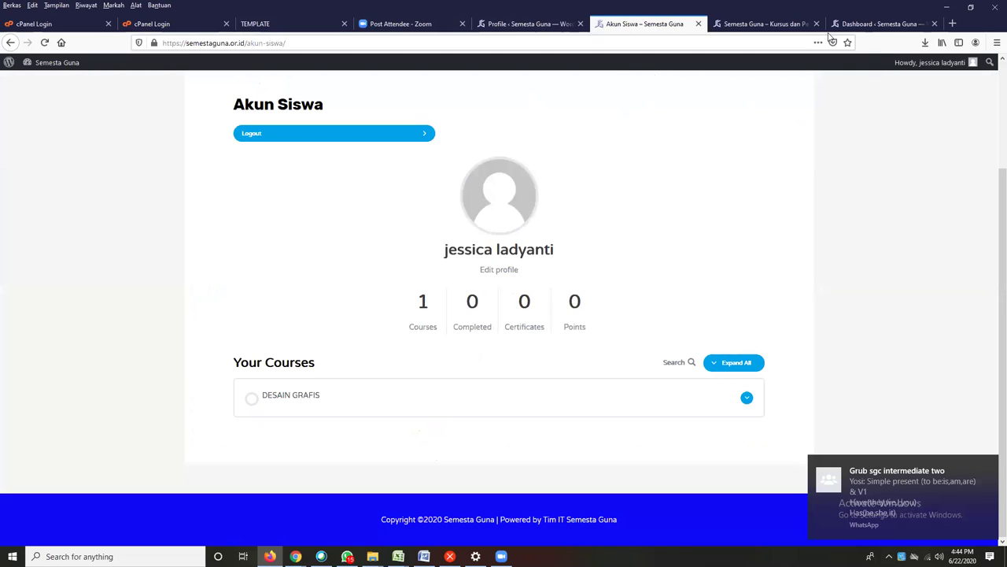
pyautogui.scroll(3, 917, 124)
# Log out of the WordPress site from the Howdy menu and switch to the Zoom tab.
pyautogui.click(971, 64)
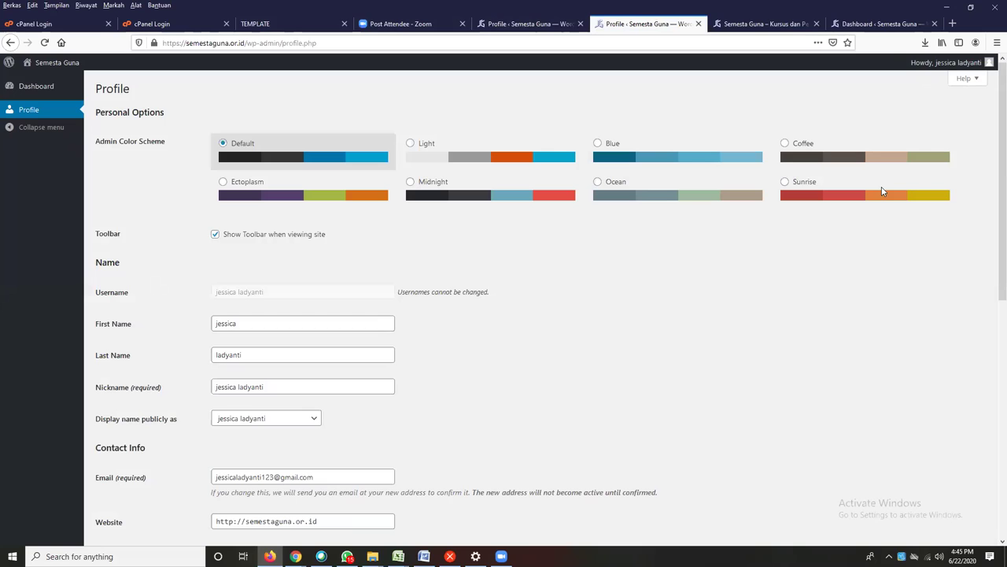
pyautogui.moveTo(986, 64)
pyautogui.click(927, 116)
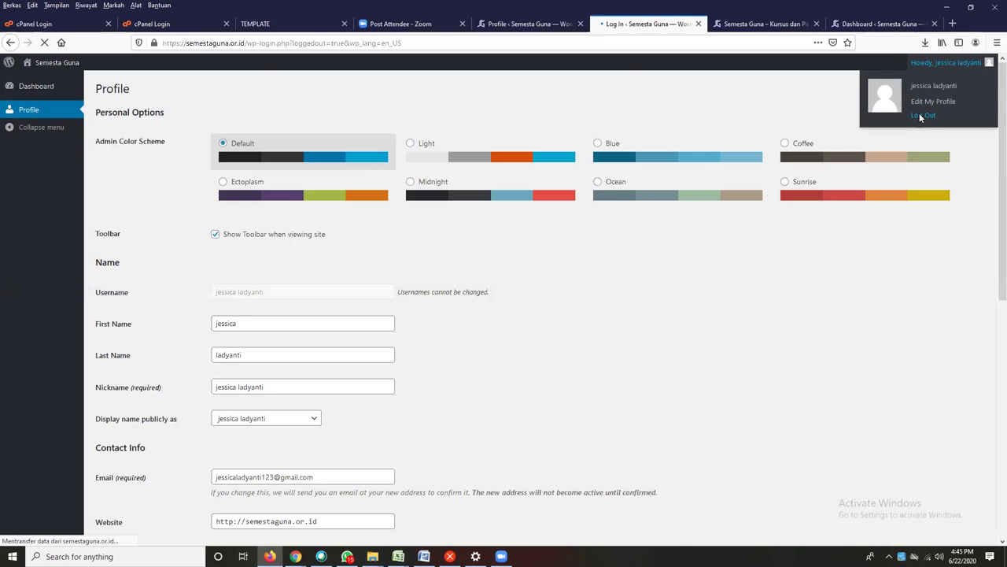
pyautogui.click(755, 269)
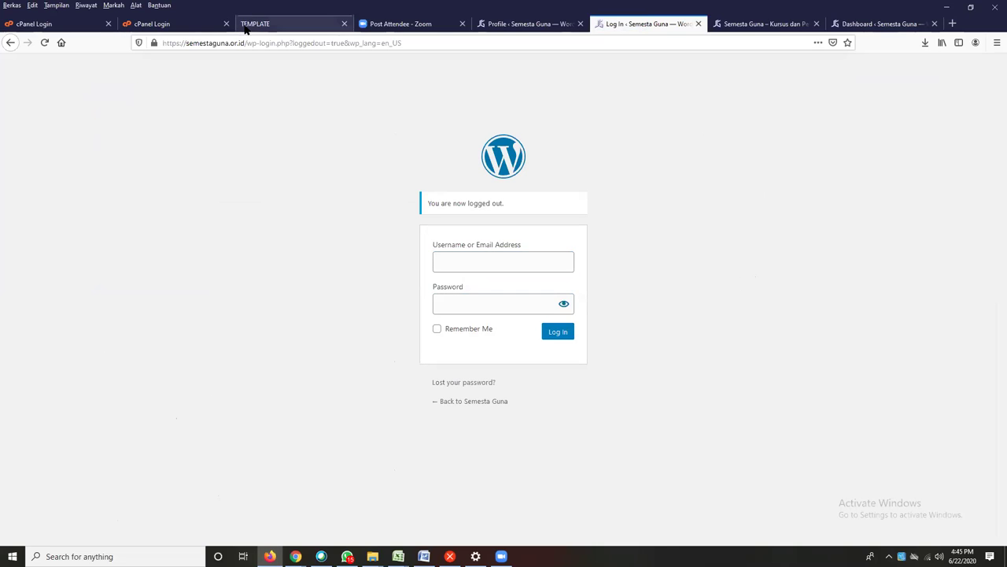
pyautogui.click(387, 28)
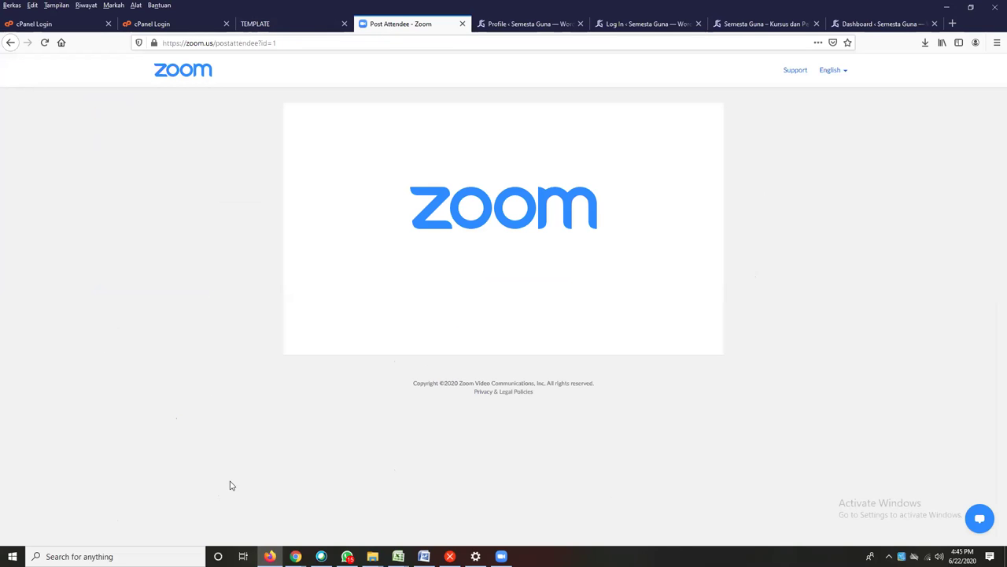
pyautogui.click(501, 556)
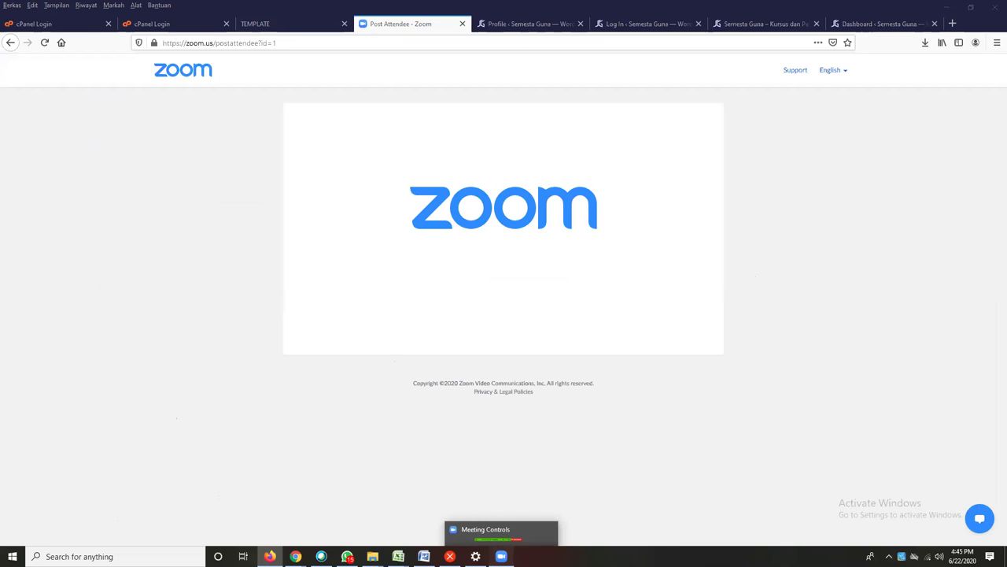
pyautogui.click(451, 27)
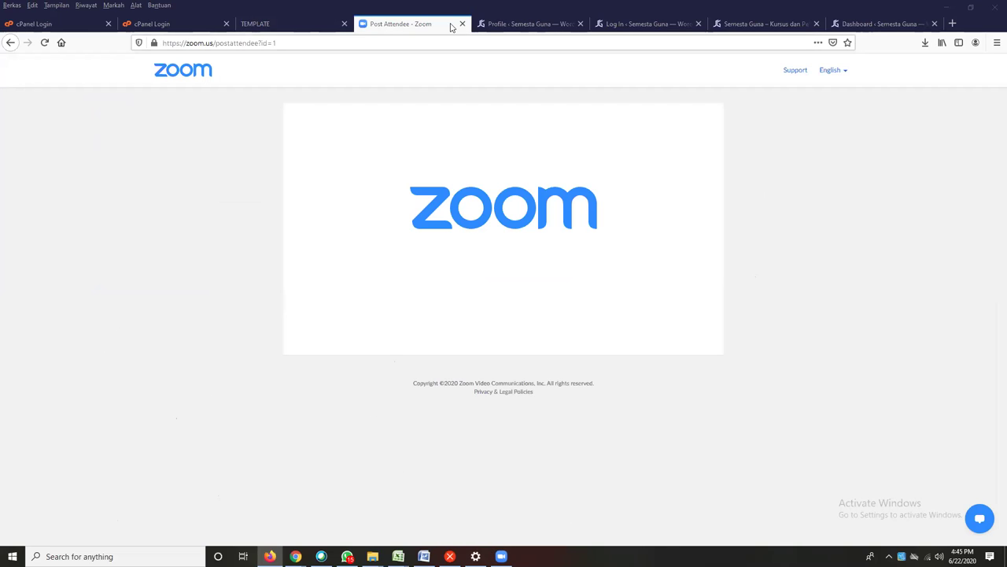
pyautogui.click(392, 27)
# Bring up the Chrome window showing the DESAIN GRAFIS course page.
pyautogui.click(297, 28)
pyautogui.click(683, 30)
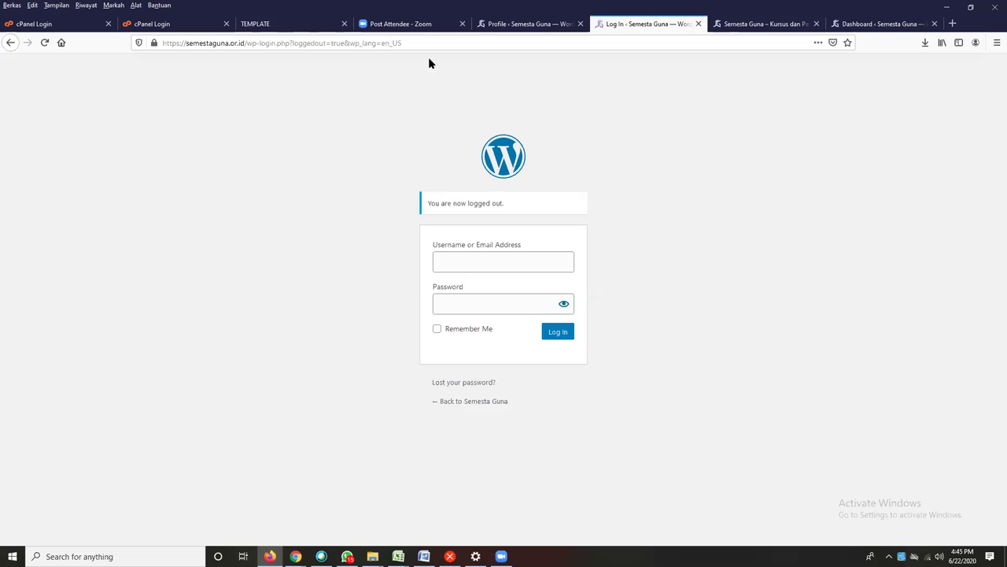
pyautogui.click(502, 556)
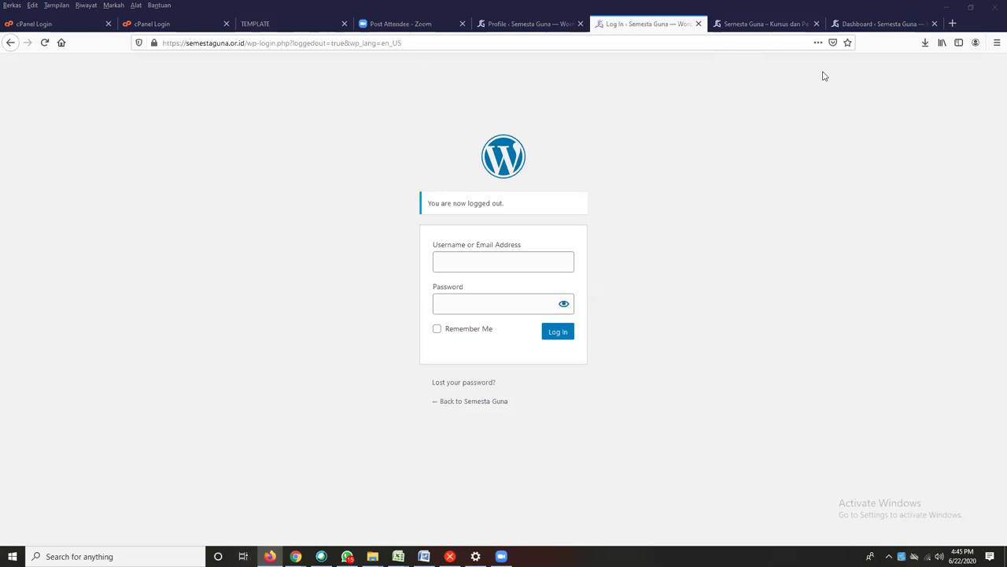
pyautogui.moveTo(295, 555)
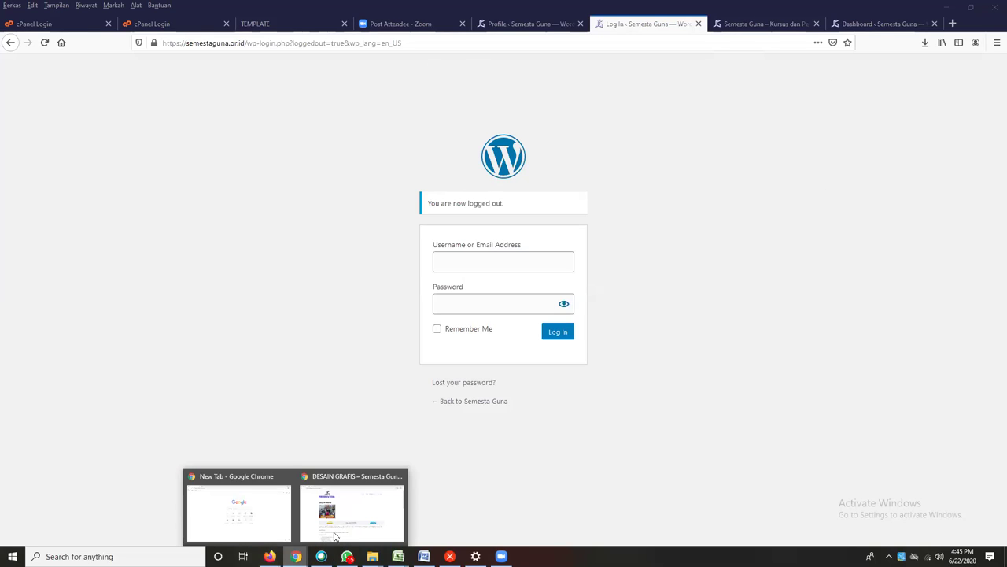
pyautogui.click(354, 516)
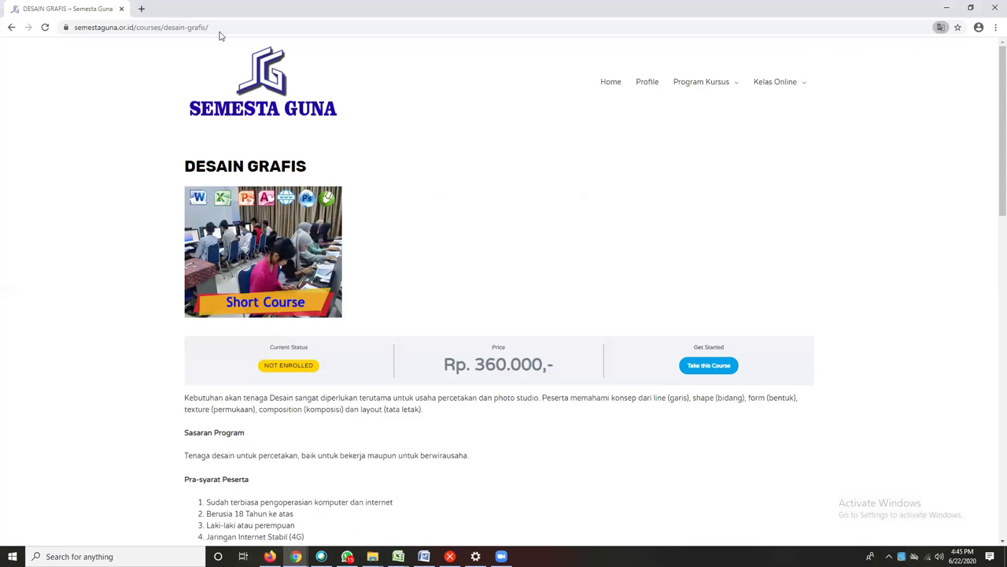
# Strip courses/desain-grafis/ from the address to load the Semesta Guna home page, then return to Firefox.
pyautogui.click(228, 27)
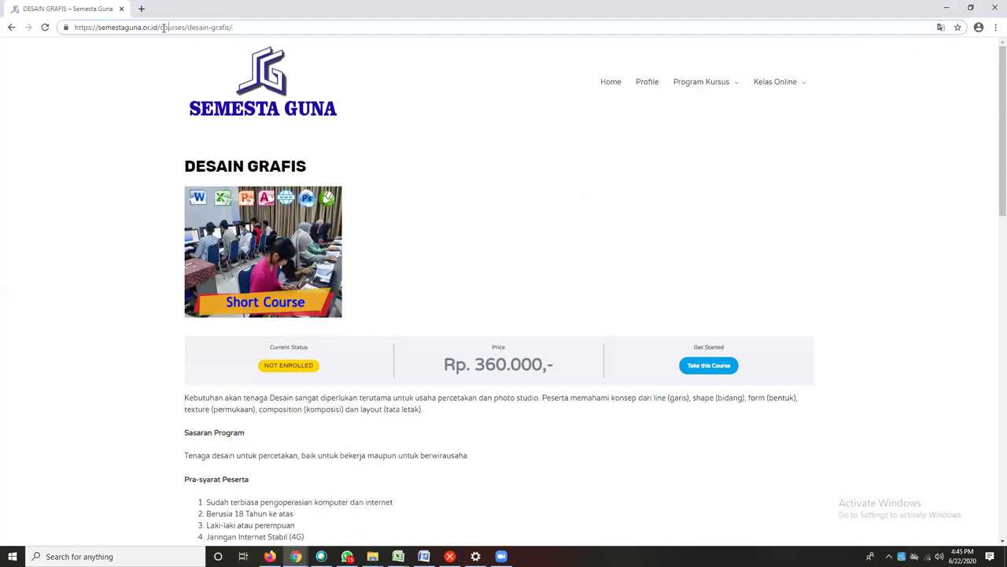
pyautogui.moveTo(162, 27); pyautogui.dragTo(438, 27)
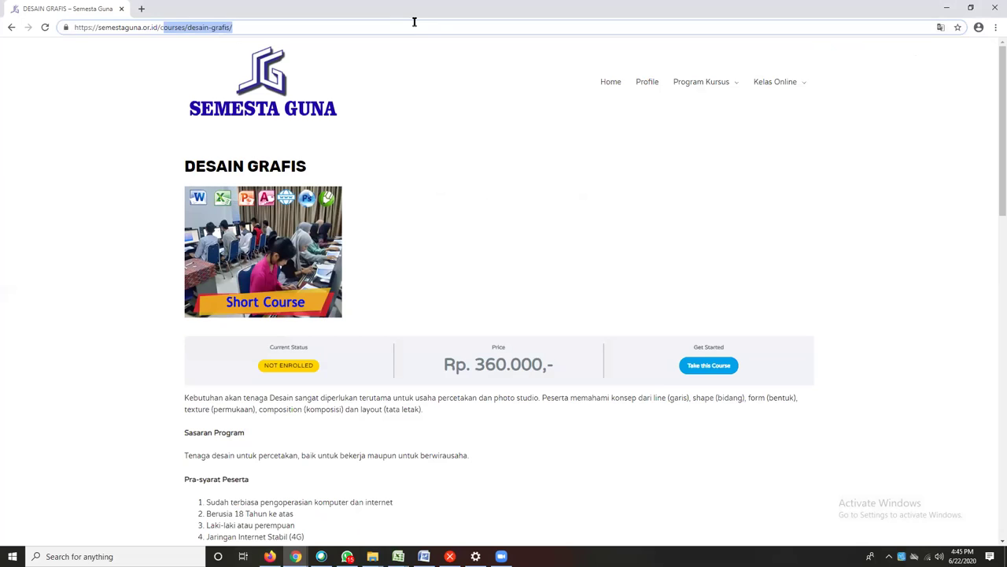
pyautogui.press('BackSpace')
pyautogui.press('BackSpace')
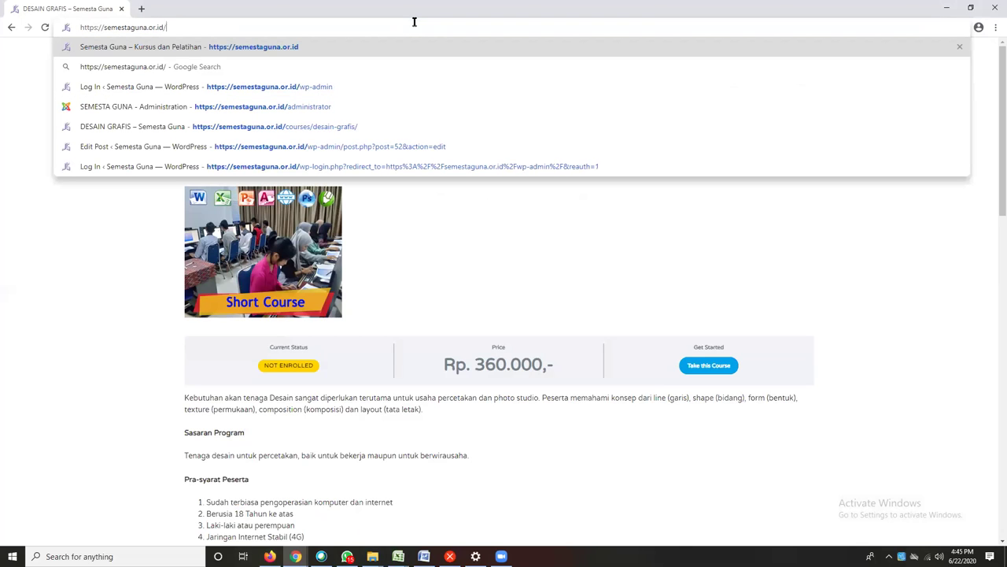
pyautogui.press('Return')
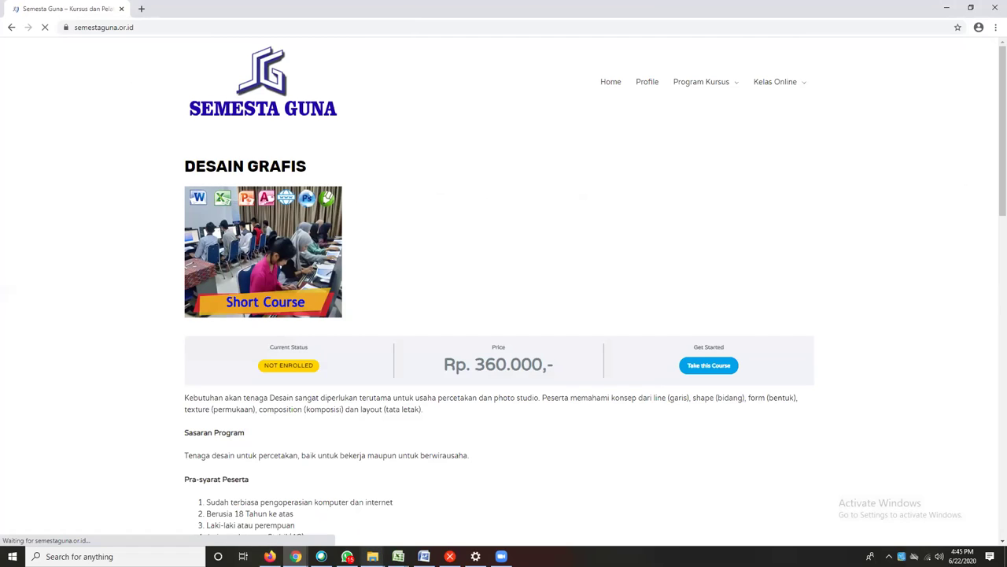
pyautogui.click(269, 556)
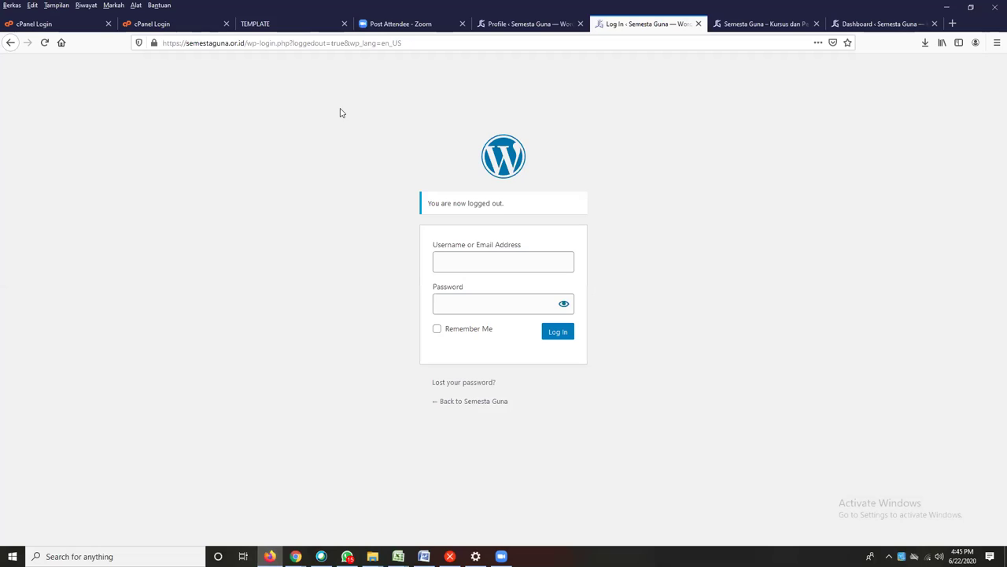
# Remove the logged-out parameters from the login address and reload plain wp-login.
pyautogui.click(291, 44)
pyautogui.click(285, 43)
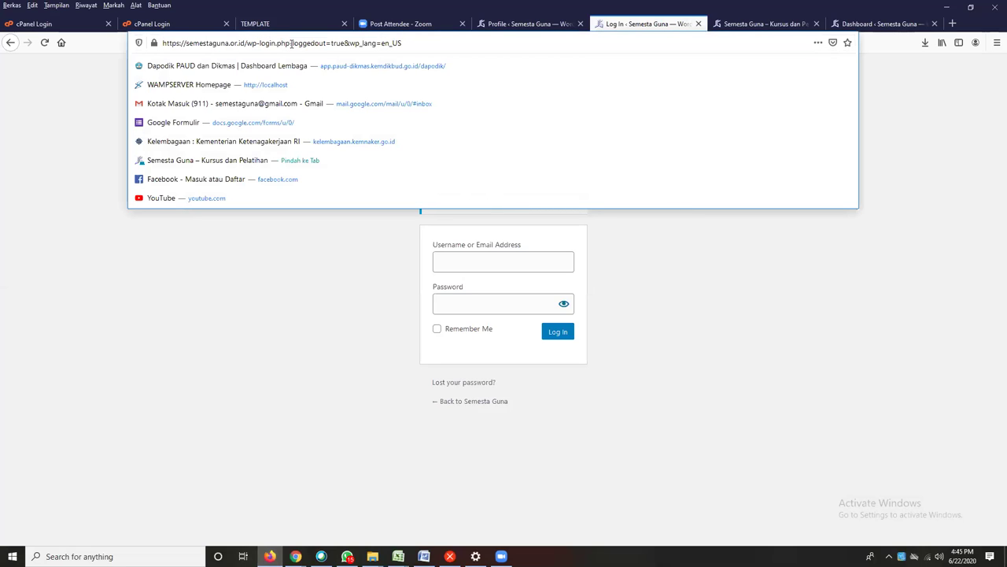
pyautogui.hotkey('shift', 'End')
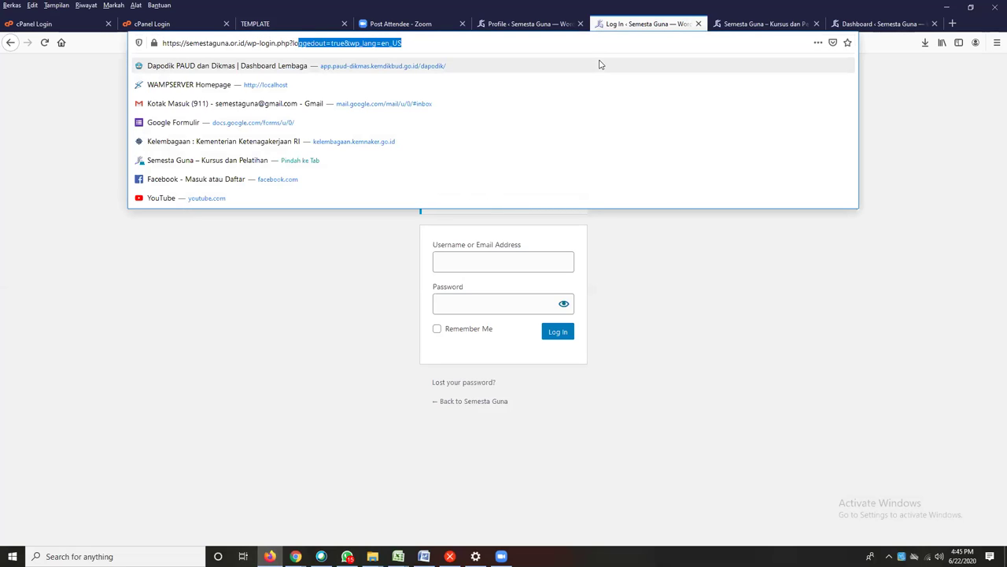
pyautogui.click(504, 266)
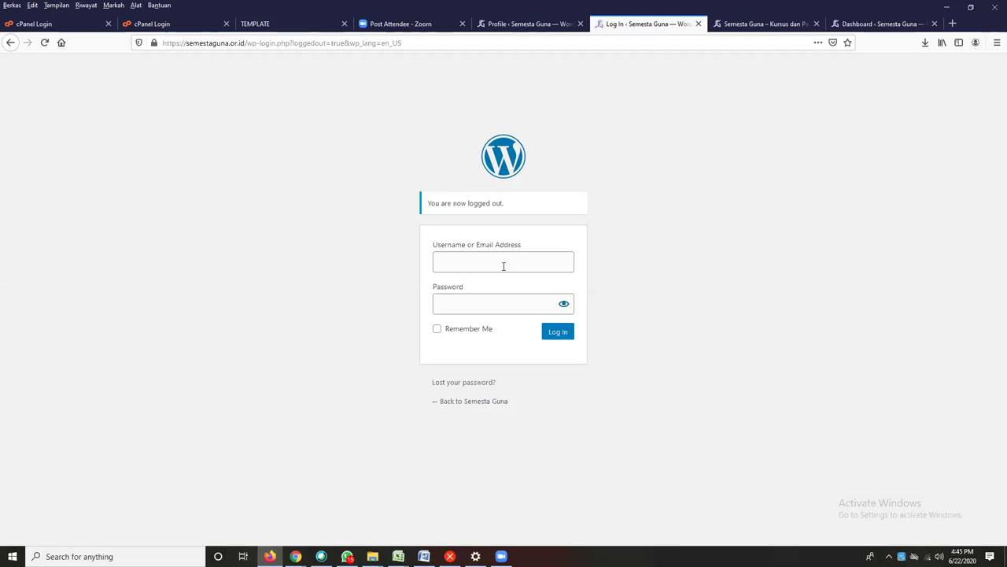
pyautogui.click(295, 43)
pyautogui.click(294, 43)
pyautogui.moveTo(294, 44); pyautogui.dragTo(702, 58)
pyautogui.press('BackSpace')
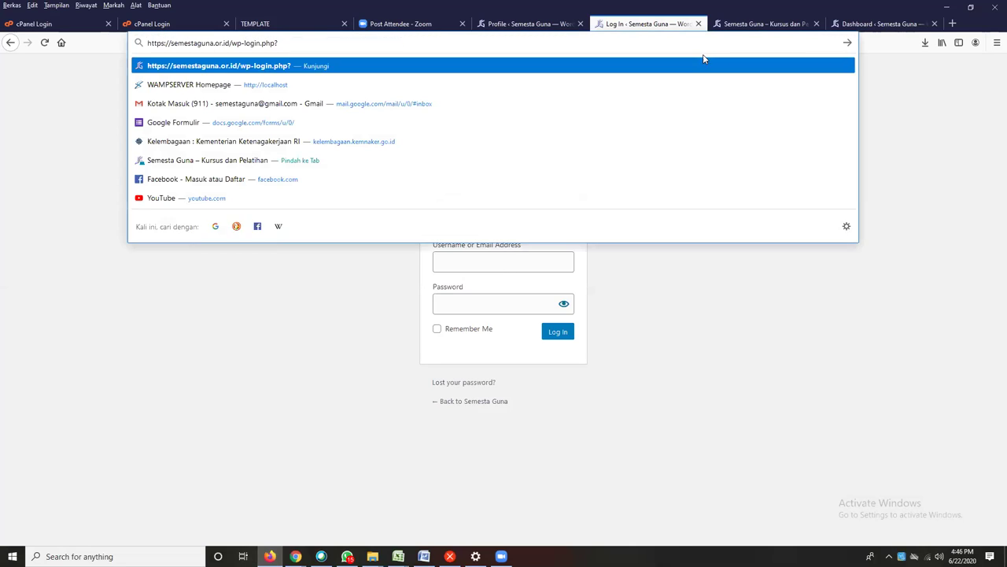
pyautogui.press('BackSpace')
pyautogui.press('BackSpace')
pyautogui.press('BackSpace')
pyautogui.press('BackSpace')
pyautogui.press('BackSpace')
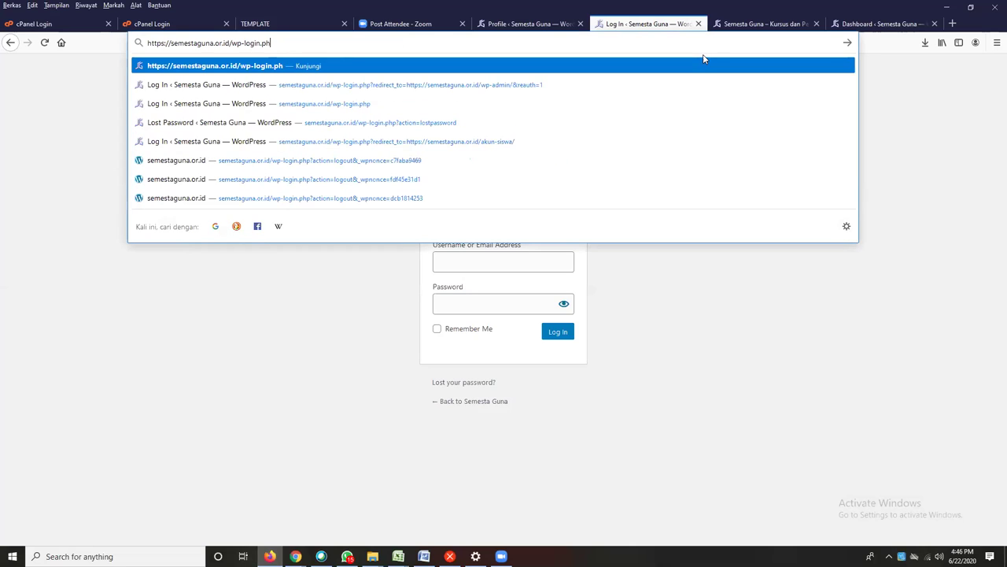
pyautogui.press('Return')
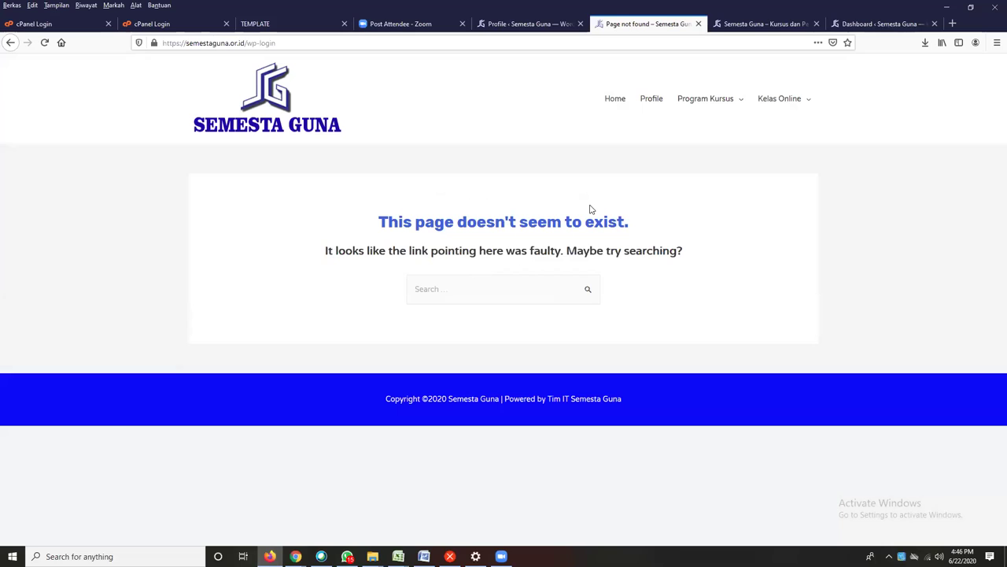
# Change the address from wp-login to wp-admin and load it.
pyautogui.click(295, 42)
pyautogui.click(266, 44)
pyautogui.hotkey('shift', 'End')
pyautogui.write('adm')
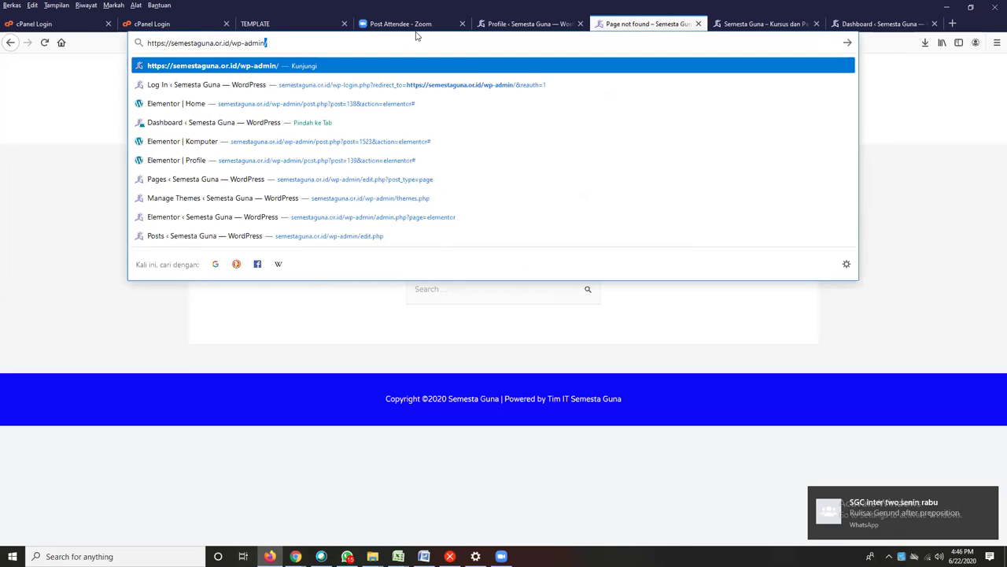
pyautogui.press('Return')
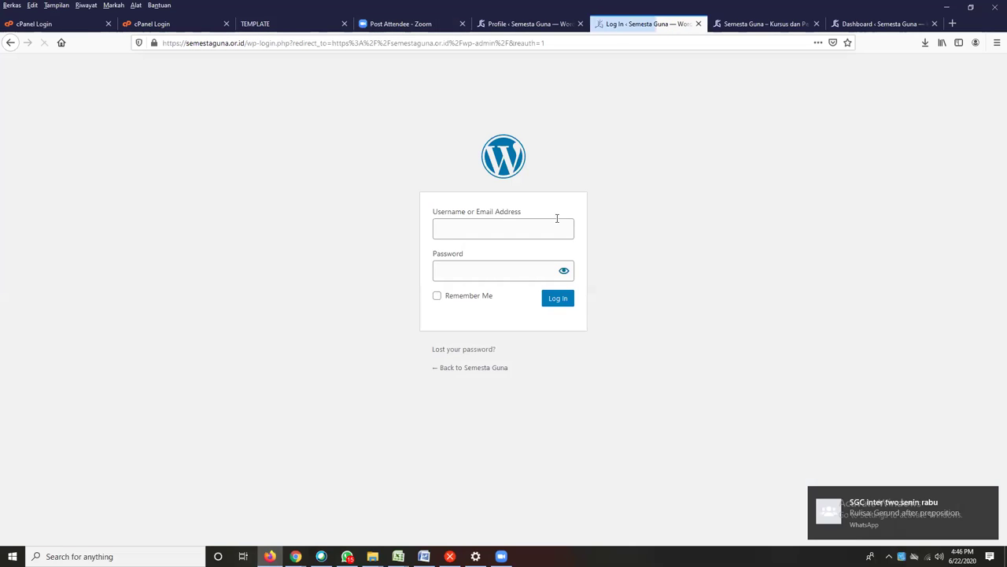
# Log in with the administrator username and password.
pyautogui.click(497, 227)
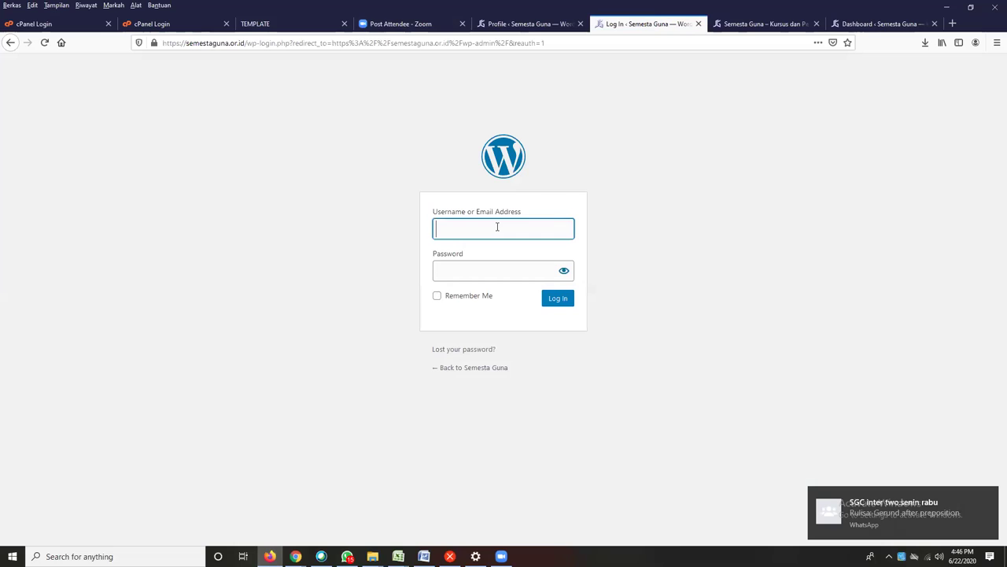
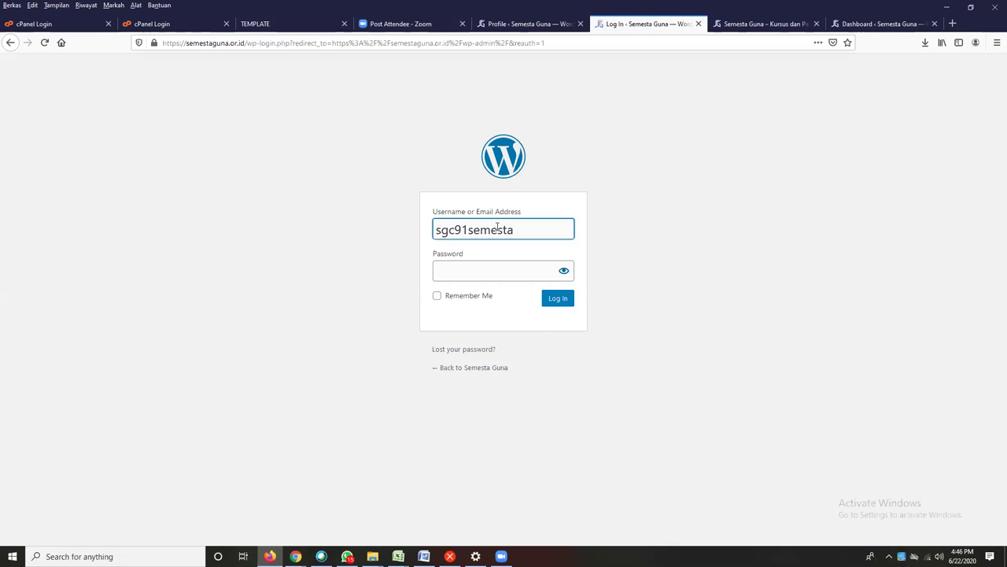
pyautogui.press('Tab')
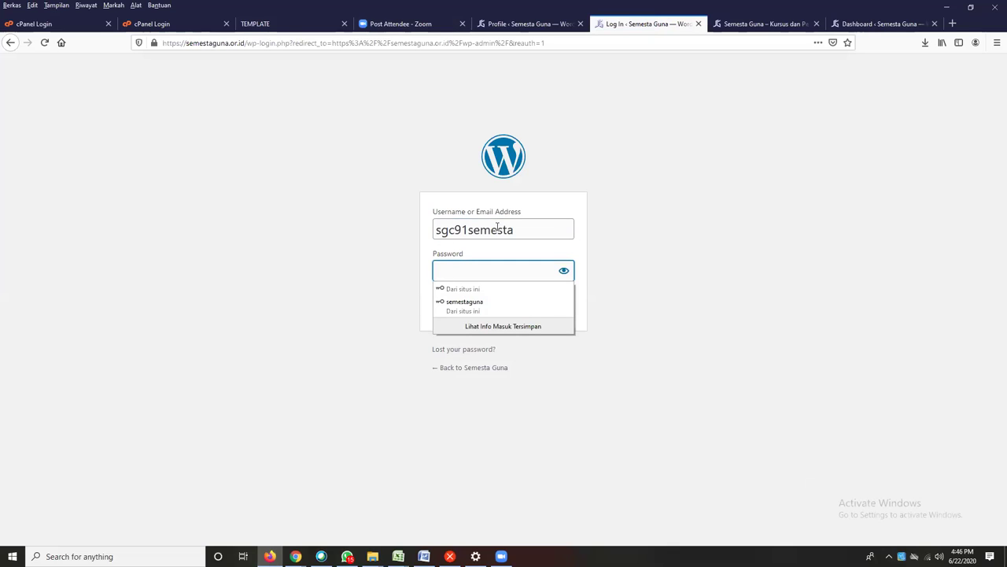
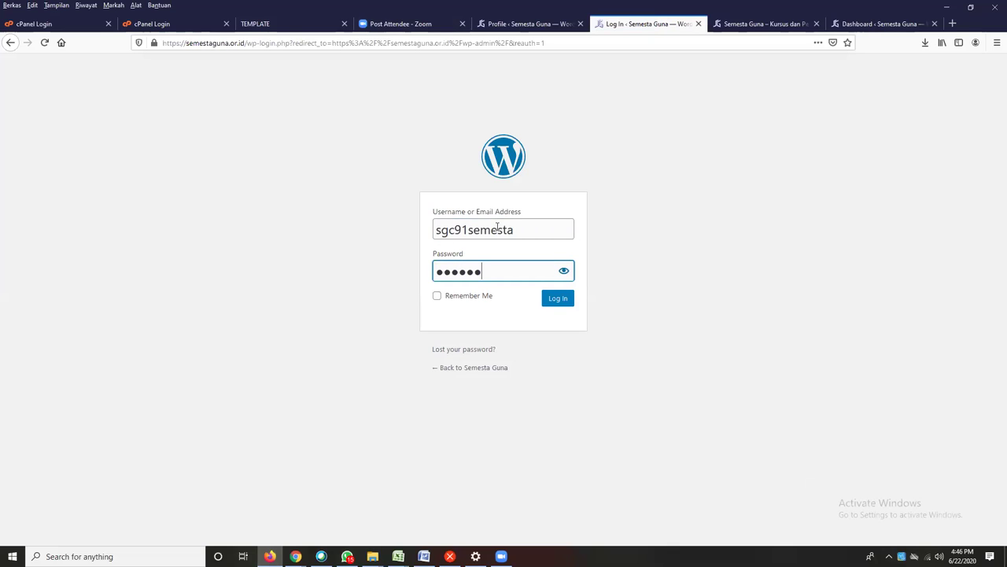
pyautogui.press('Return')
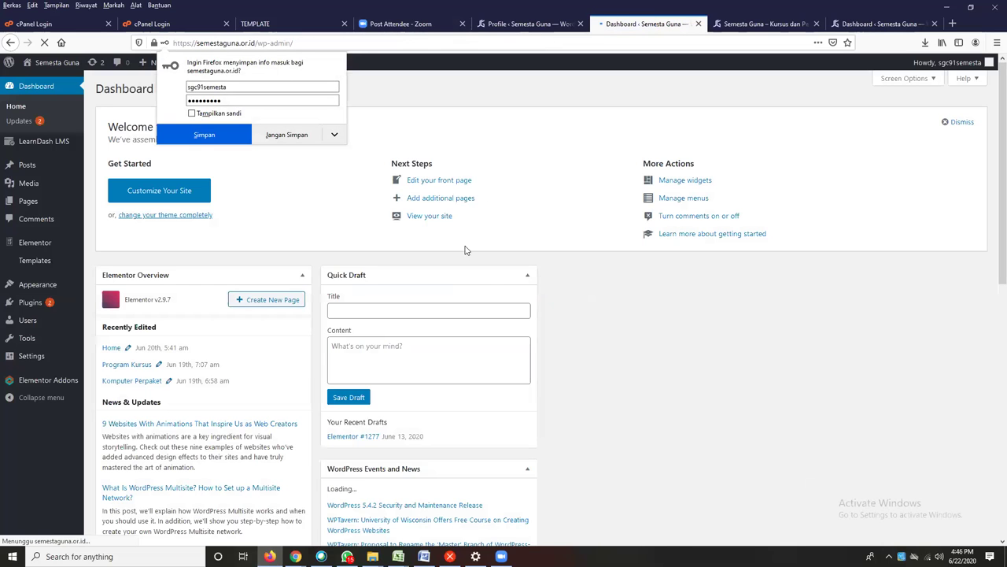
# Go to Appearance > Menus and scroll to the nav menu's Kelas Online, Panduan and Akun Siswa items.
pyautogui.click(640, 342)
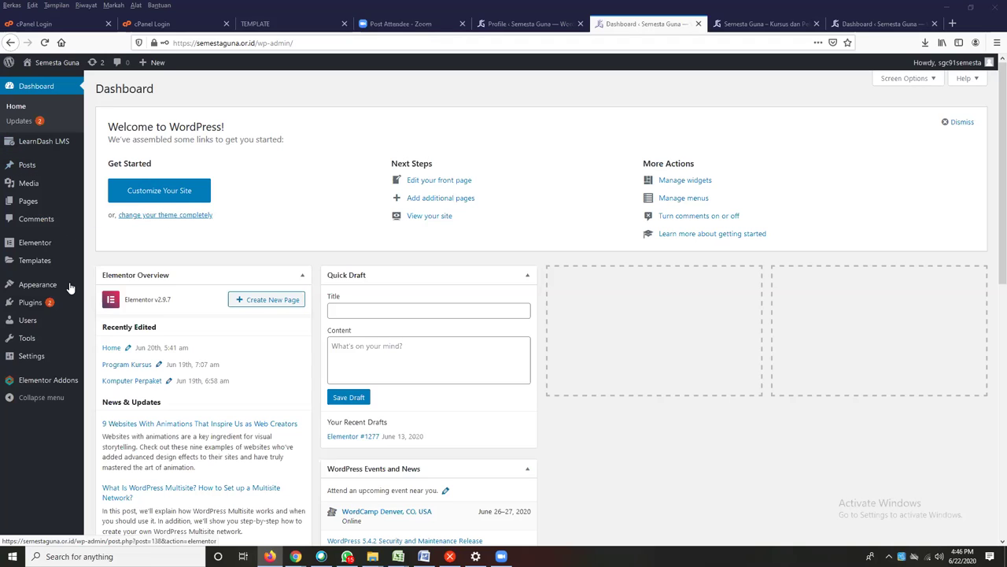
pyautogui.click(41, 288)
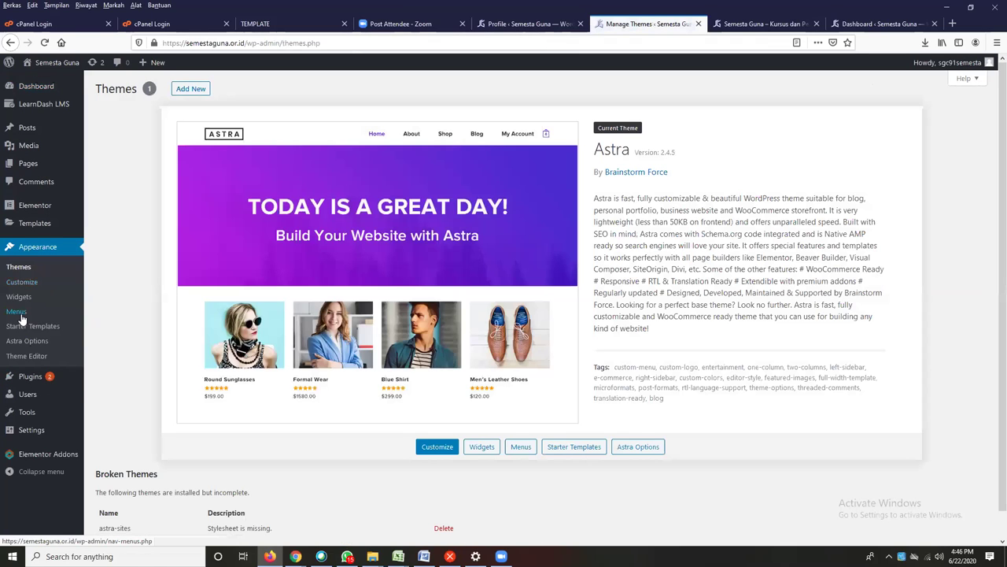
pyautogui.click(17, 311)
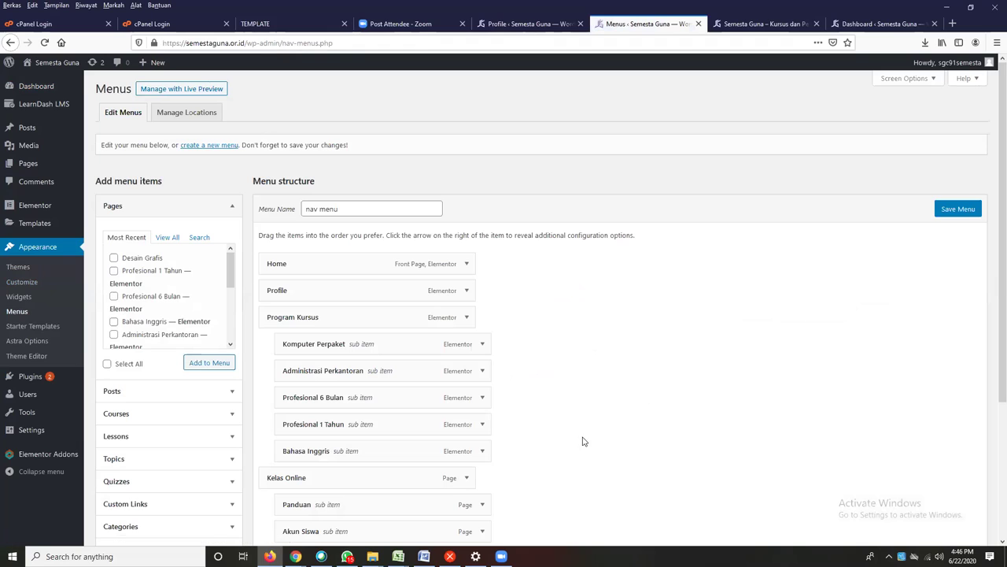
pyautogui.scroll(-3, 601, 430)
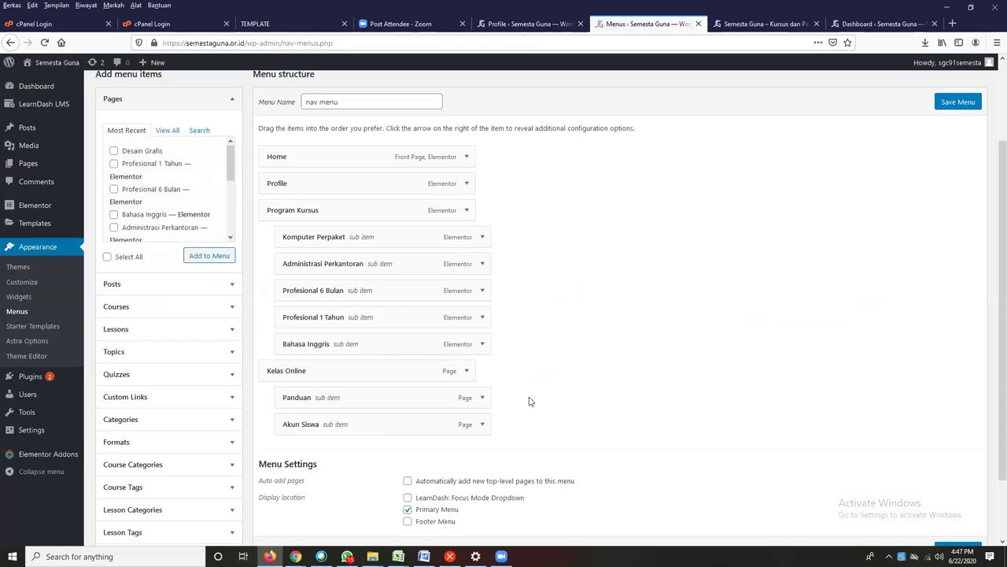
# Remove the Kelas Online page item and open the Custom Links panel's URL field.
pyautogui.rightClick(466, 373)
pyautogui.click(466, 373)
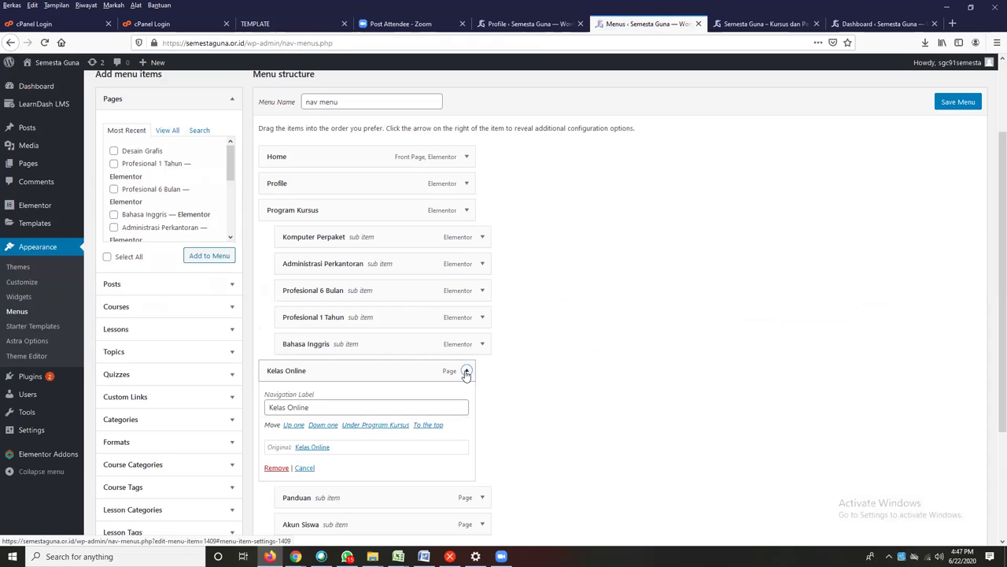
pyautogui.click(276, 468)
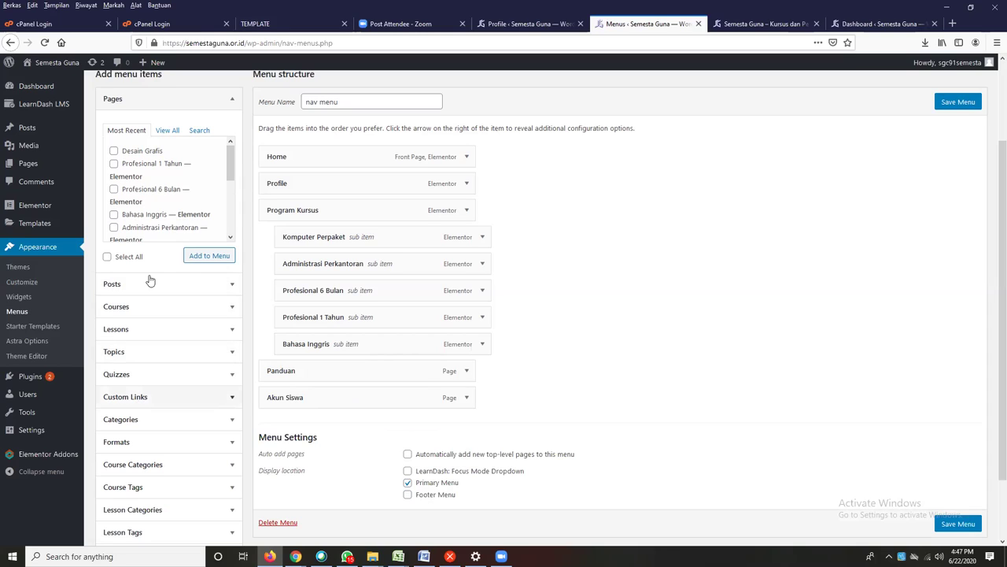
pyautogui.click(125, 397)
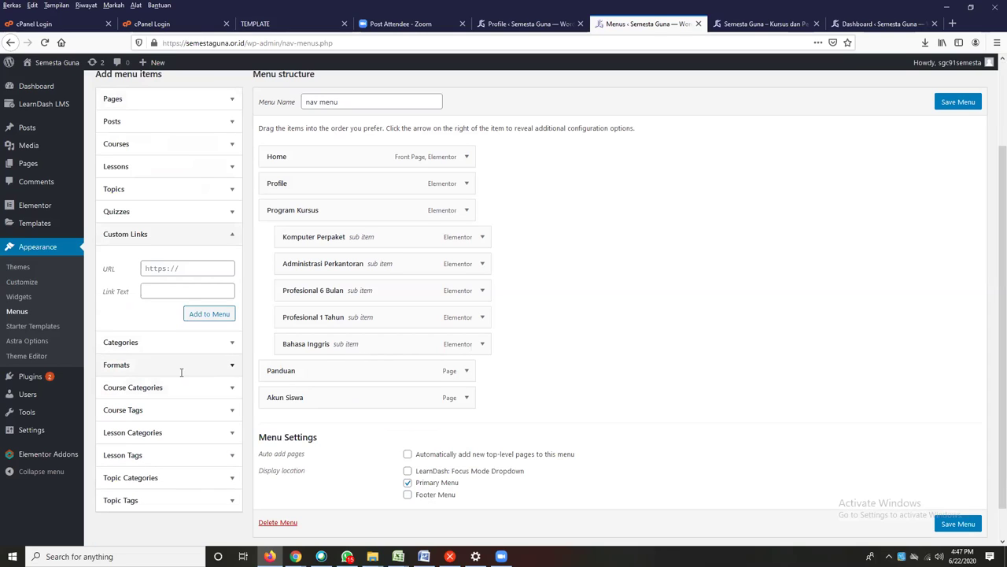
pyautogui.click(202, 267)
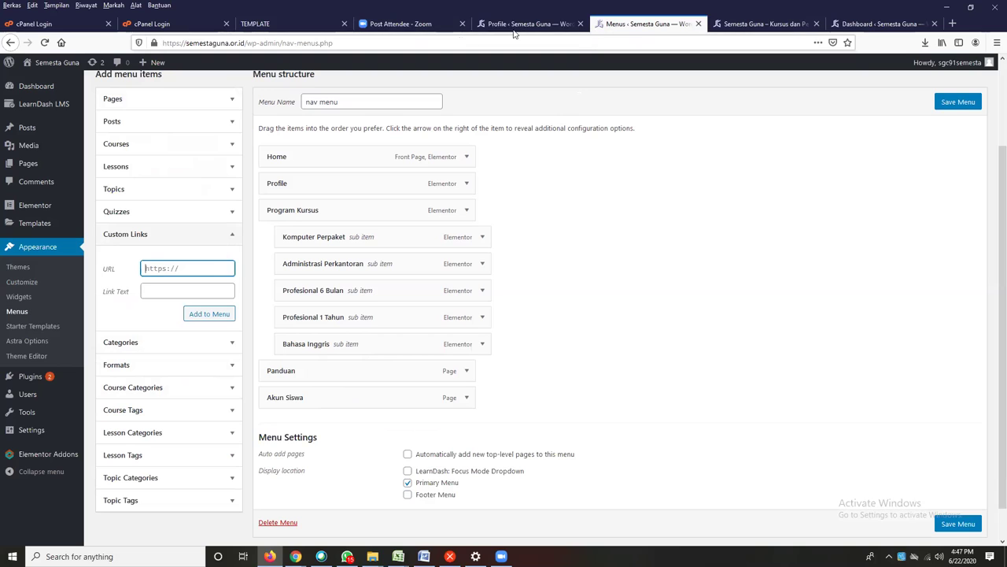
pyautogui.click(834, 25)
pyautogui.click(758, 24)
pyautogui.click(630, 30)
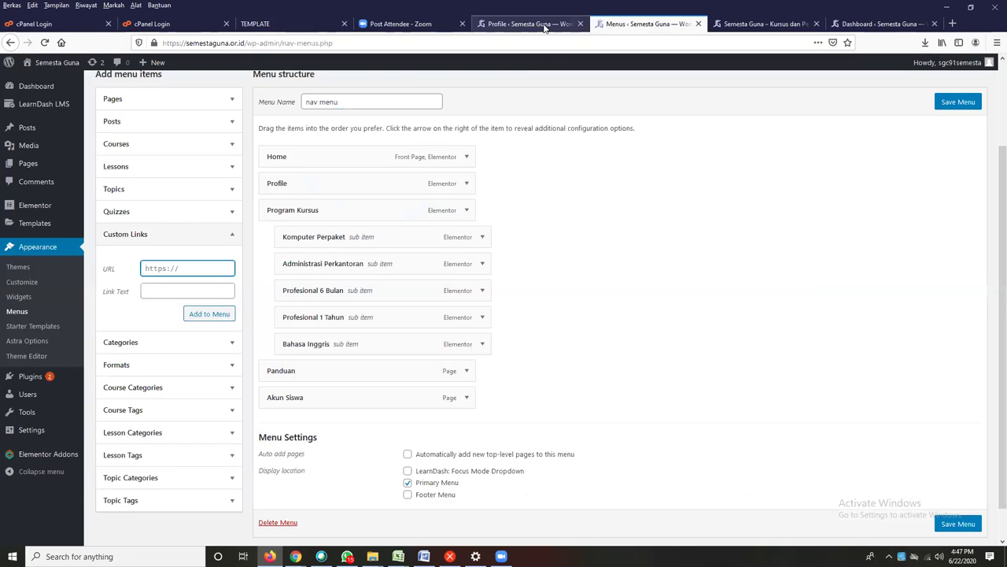
pyautogui.click(547, 28)
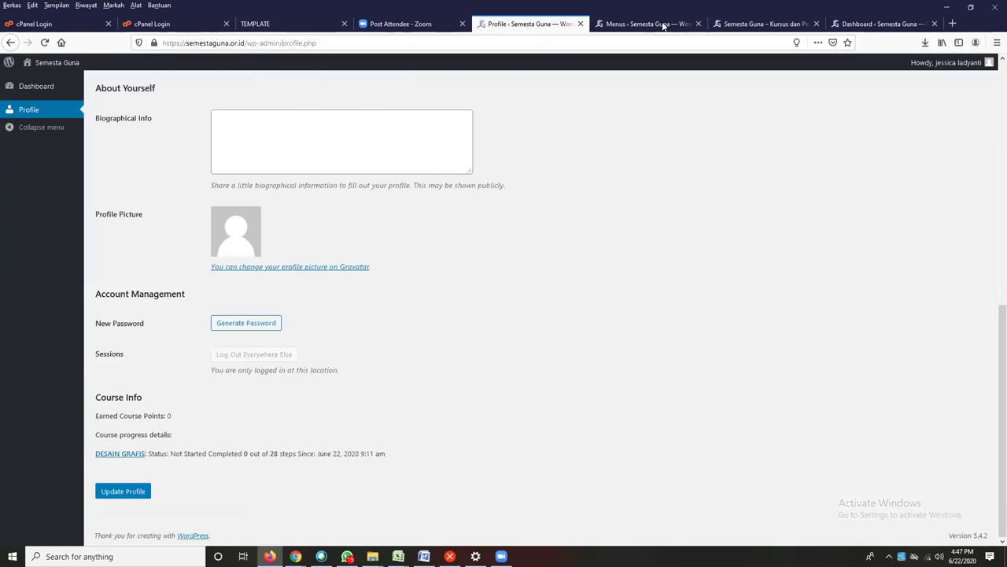
pyautogui.click(665, 26)
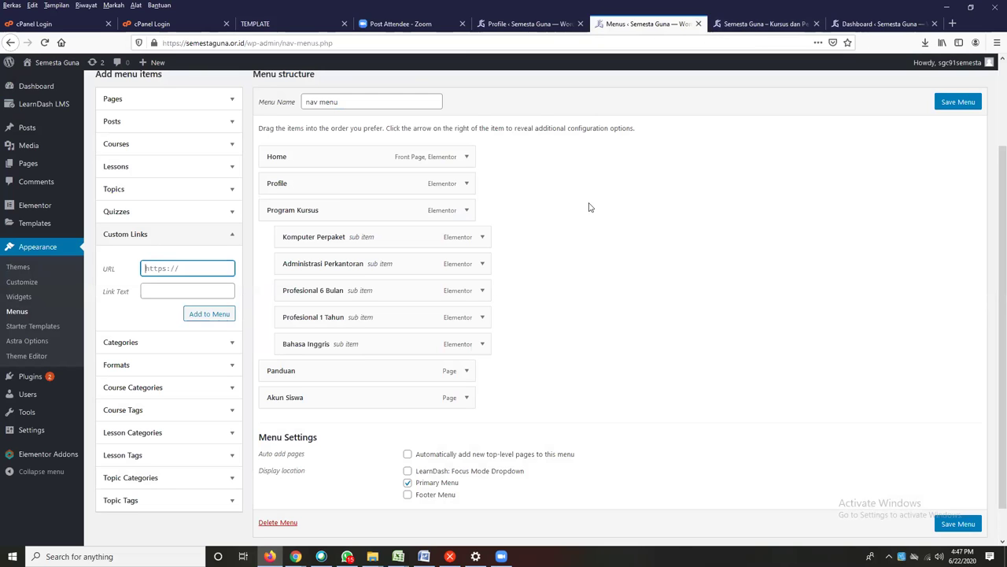
pyautogui.click(762, 28)
pyautogui.moveTo(791, 142)
pyautogui.click(779, 170)
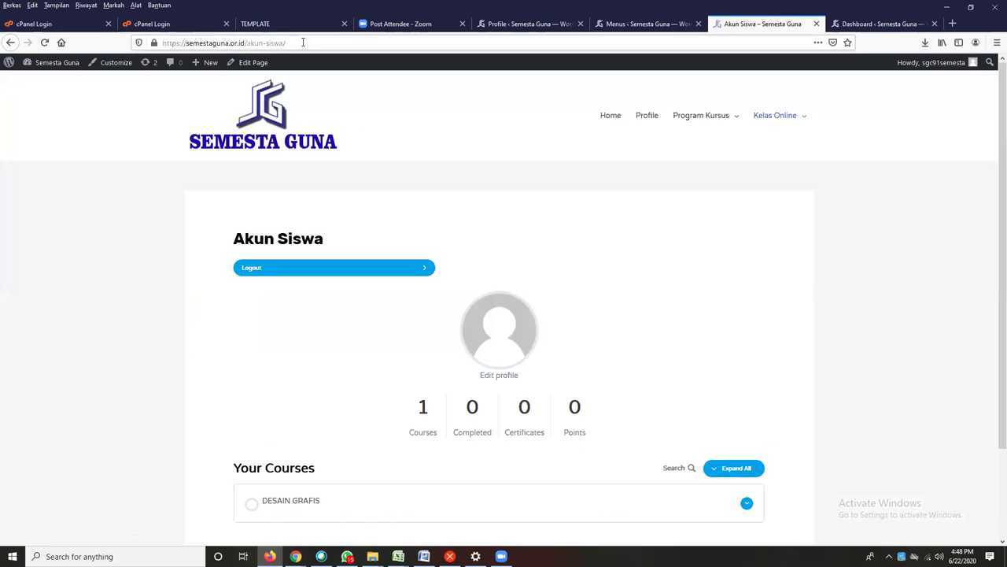
pyautogui.click(304, 42)
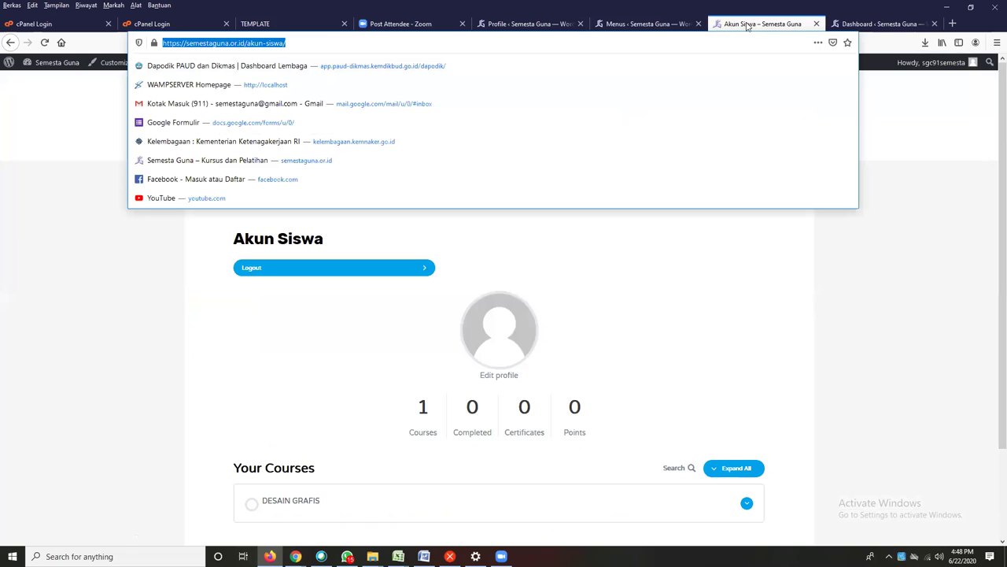
pyautogui.click(881, 23)
pyautogui.click(760, 24)
pyautogui.click(644, 24)
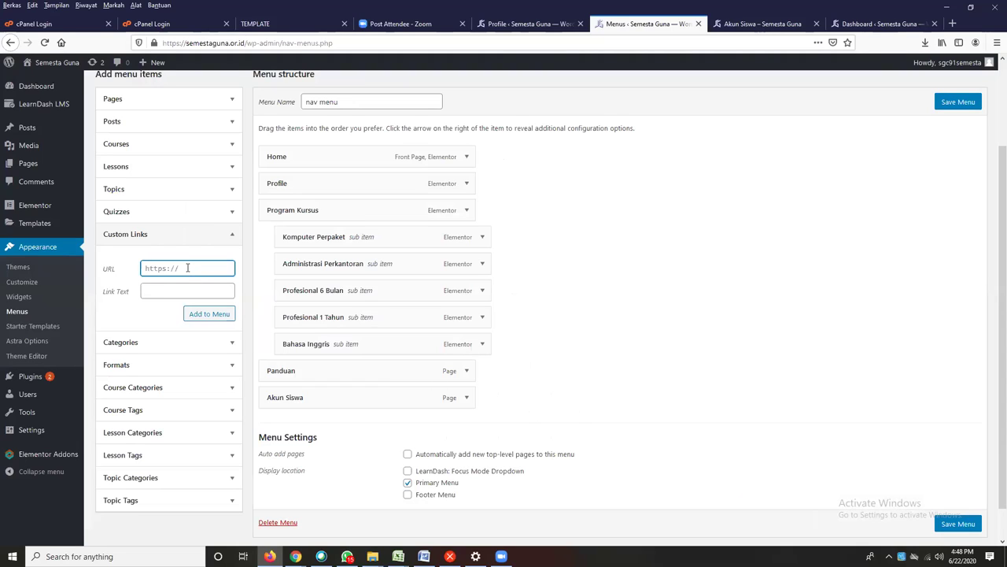
# Add a 'Kelas Online' custom link to the akun-siswa URL, nesting Akun Siswa and Panduan beneath it.
pyautogui.hotkey('ctrl', 'v')
pyautogui.click(168, 291)
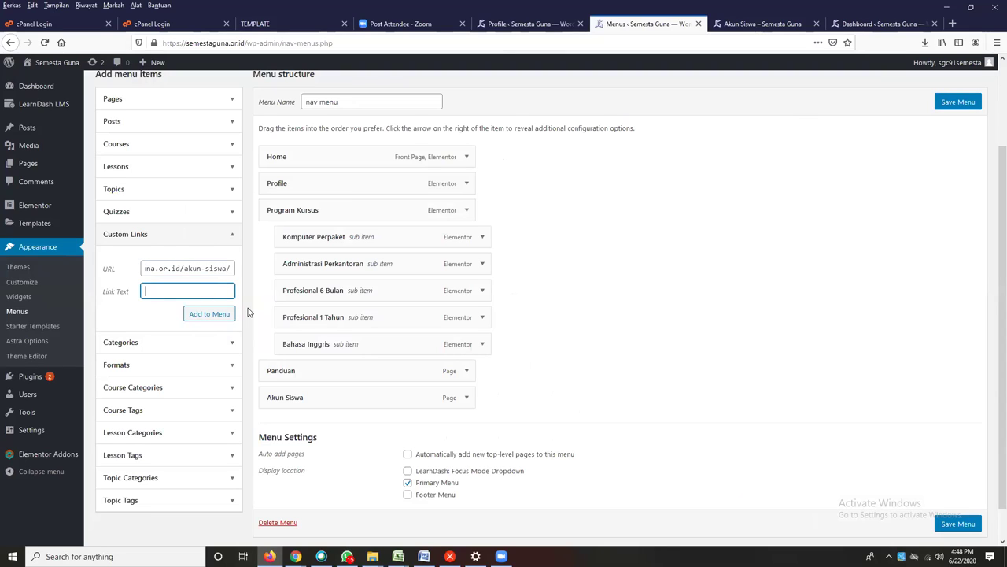
pyautogui.write('Kela')
pyautogui.press('BackSpace')
pyautogui.press('BackSpace')
pyautogui.press('BackSpace')
pyautogui.press('BackSpace')
pyautogui.press('BackSpace')
pyautogui.write('Online')
pyautogui.click(208, 316)
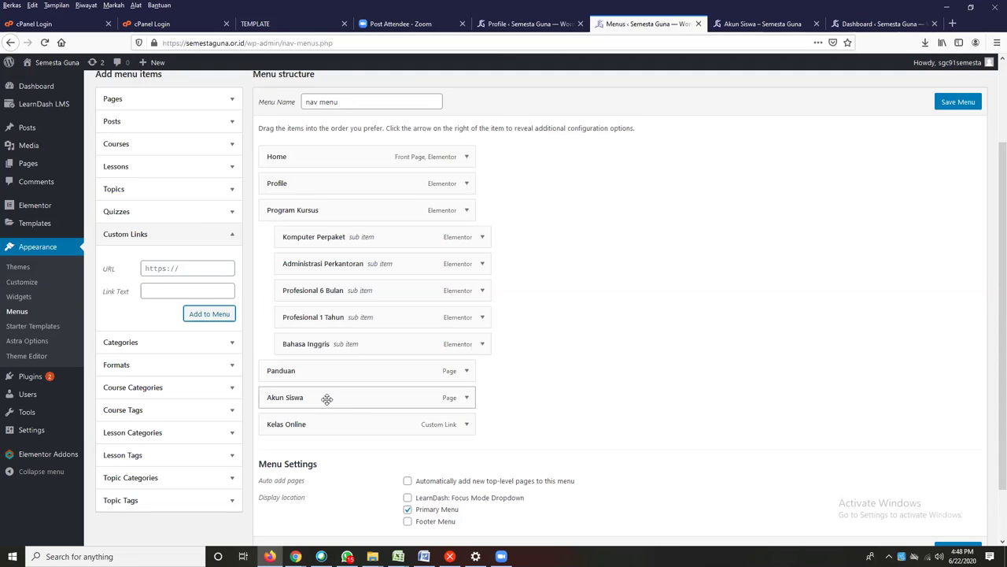
pyautogui.moveTo(326, 399); pyautogui.dragTo(344, 422)
pyautogui.moveTo(333, 373); pyautogui.dragTo(387, 427)
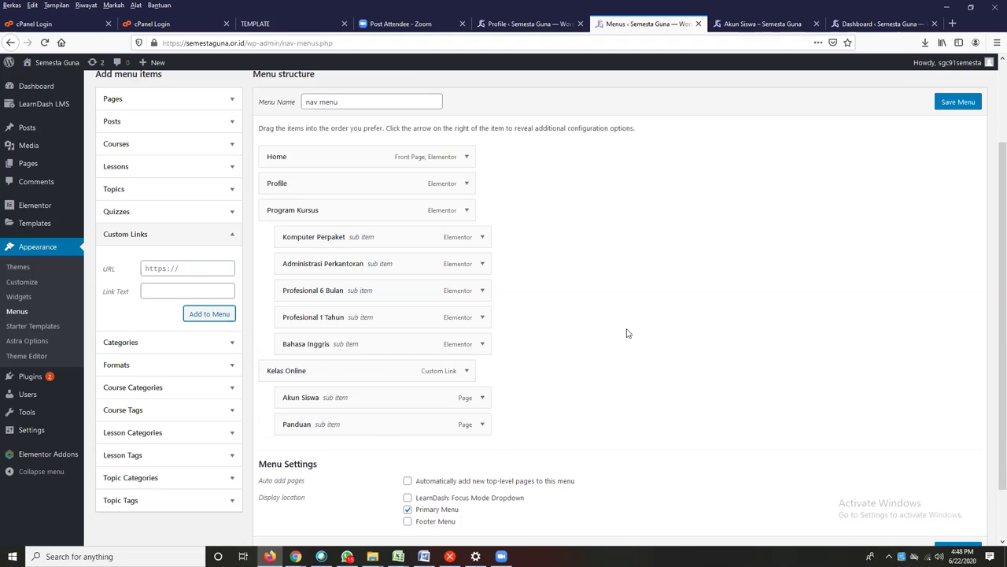
# Save the nav menu and load semestaguna.or.id in a new tab.
pyautogui.click(958, 102)
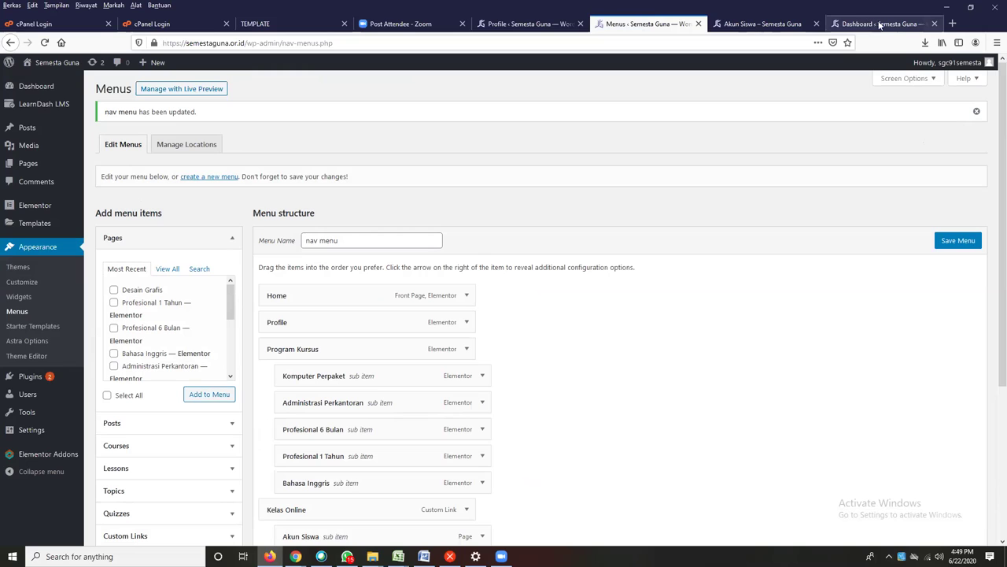
pyautogui.click(953, 24)
pyautogui.write('semestaguna.or.id/')
pyautogui.press('Return')
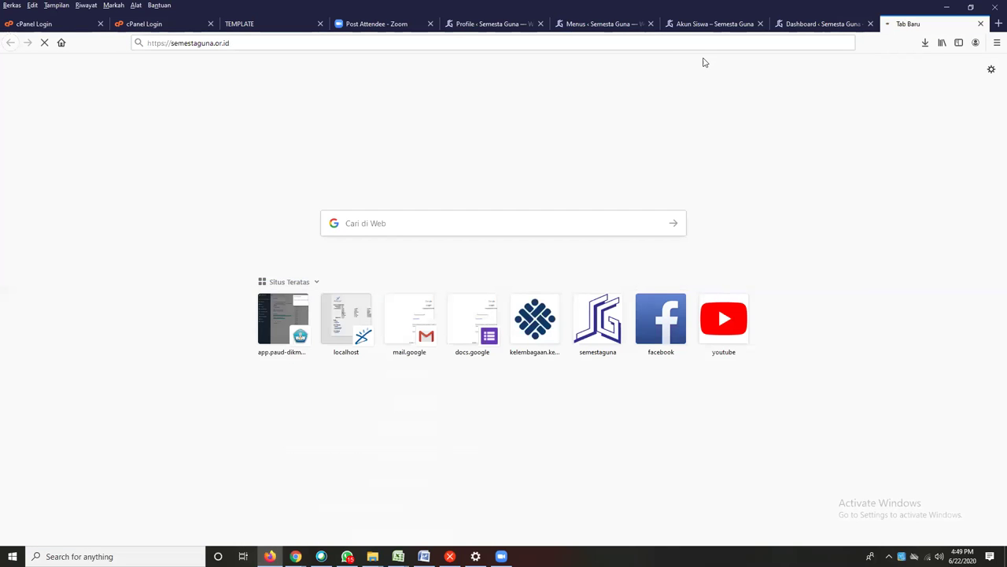